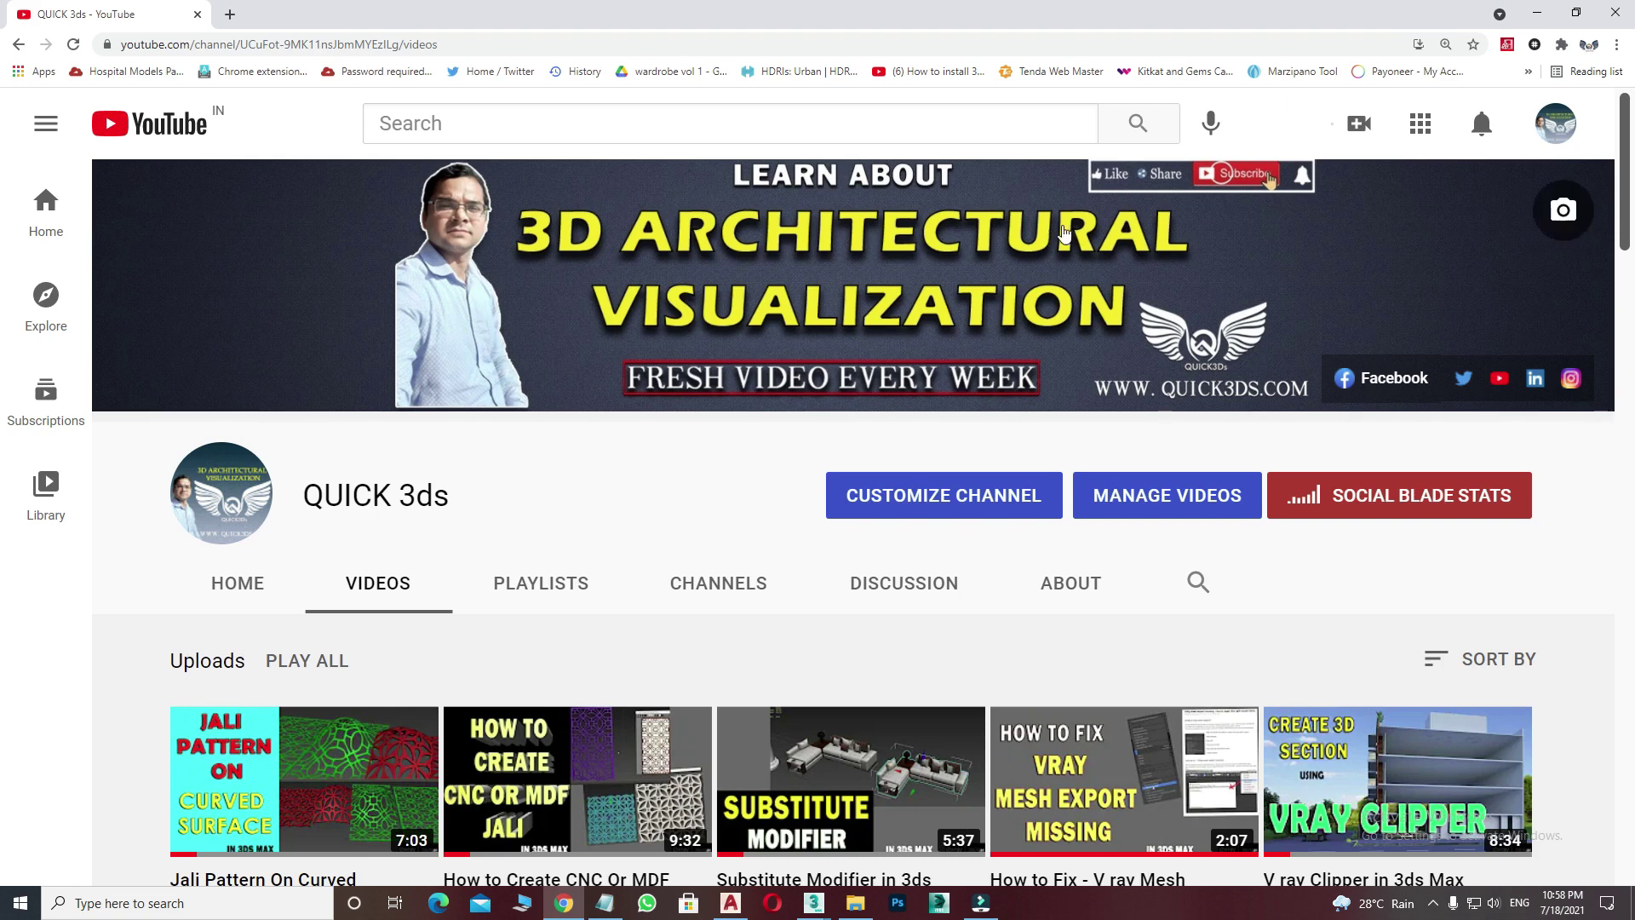
Bring the empty Untitled 3ds Max scene forward and activate the Perspective, Top, Front and Left views in turn.
{"action": "scroll", "coordinate": [886, 403], "scroll_direction": "down", "scroll_amount": 1}
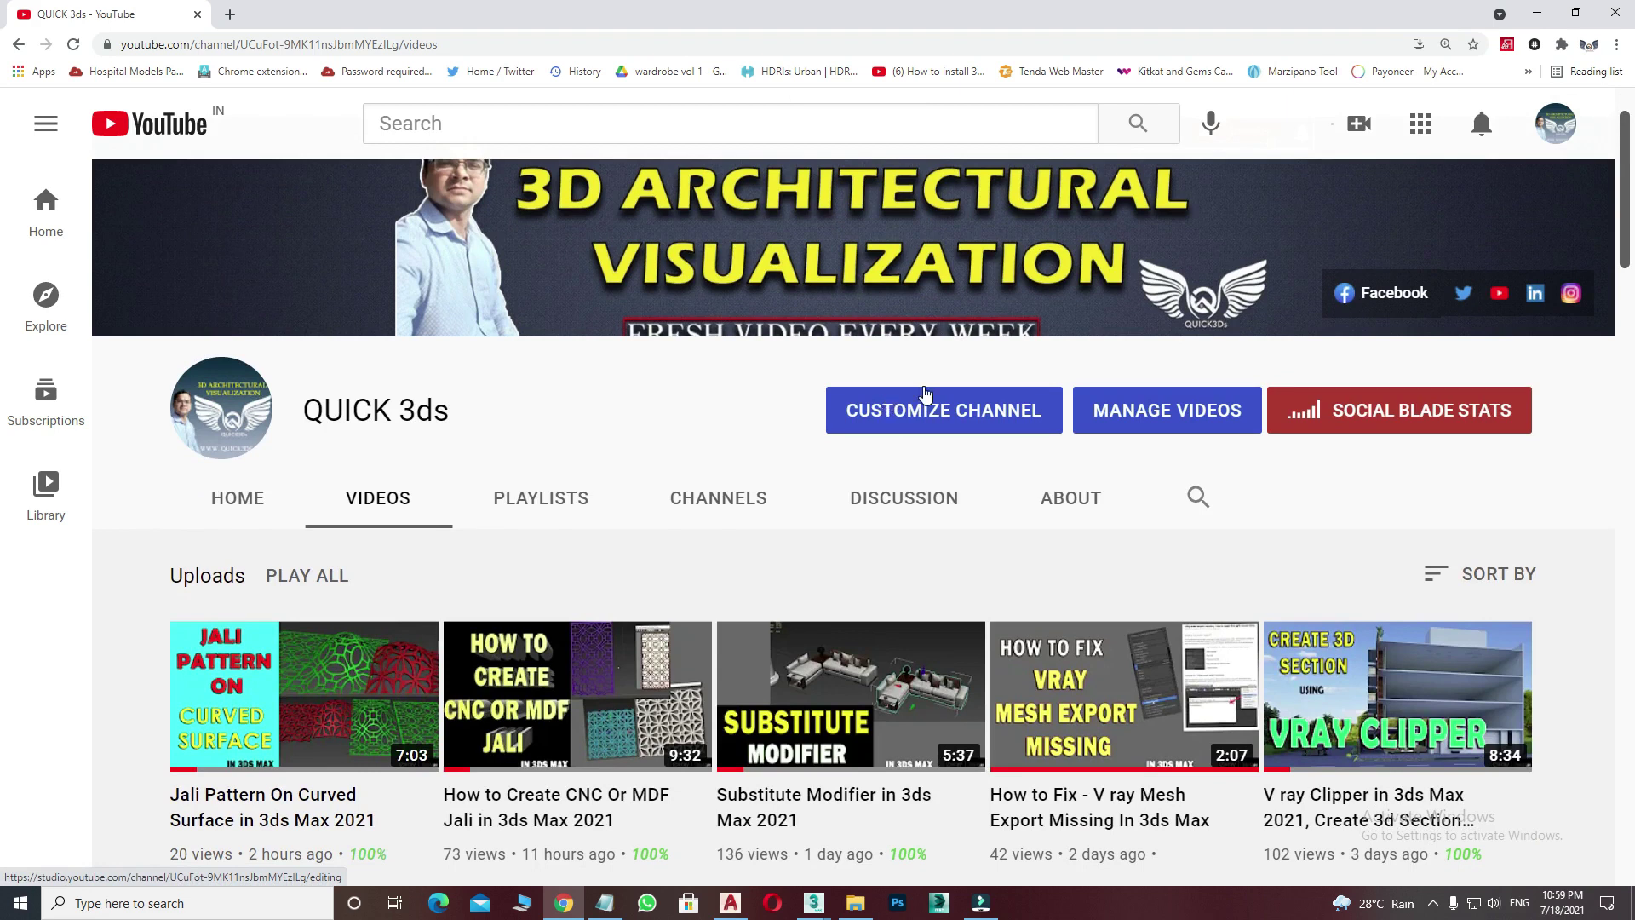
{"action": "mouse_move", "coordinate": [814, 903]}
{"action": "left_click", "coordinate": [678, 831]}
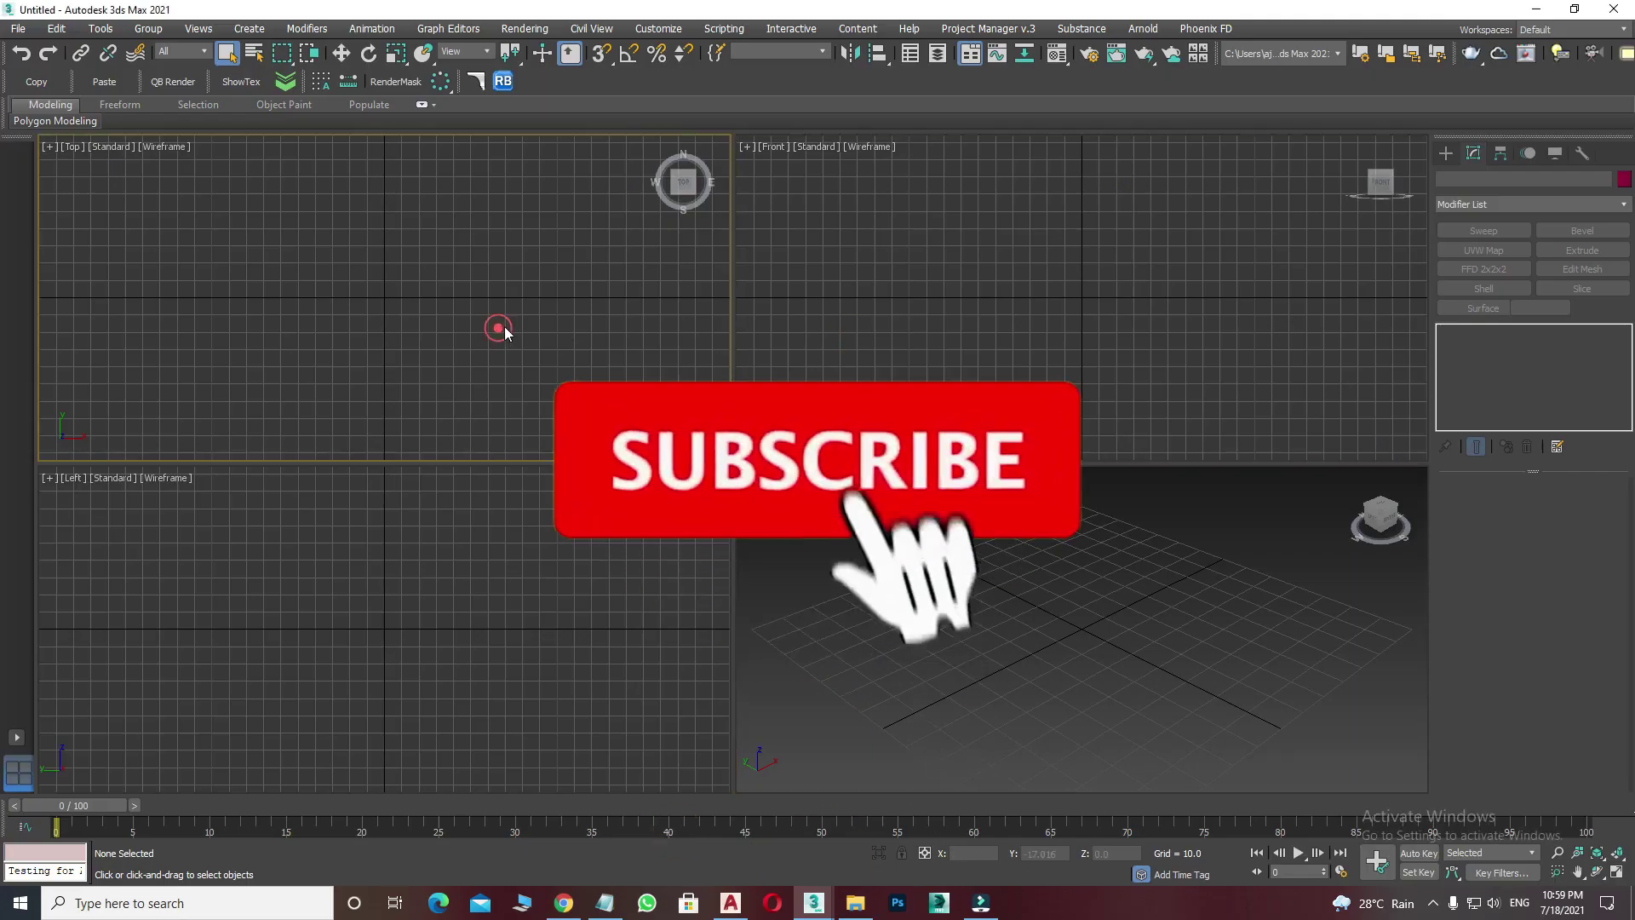
{"action": "left_click", "coordinate": [991, 593]}
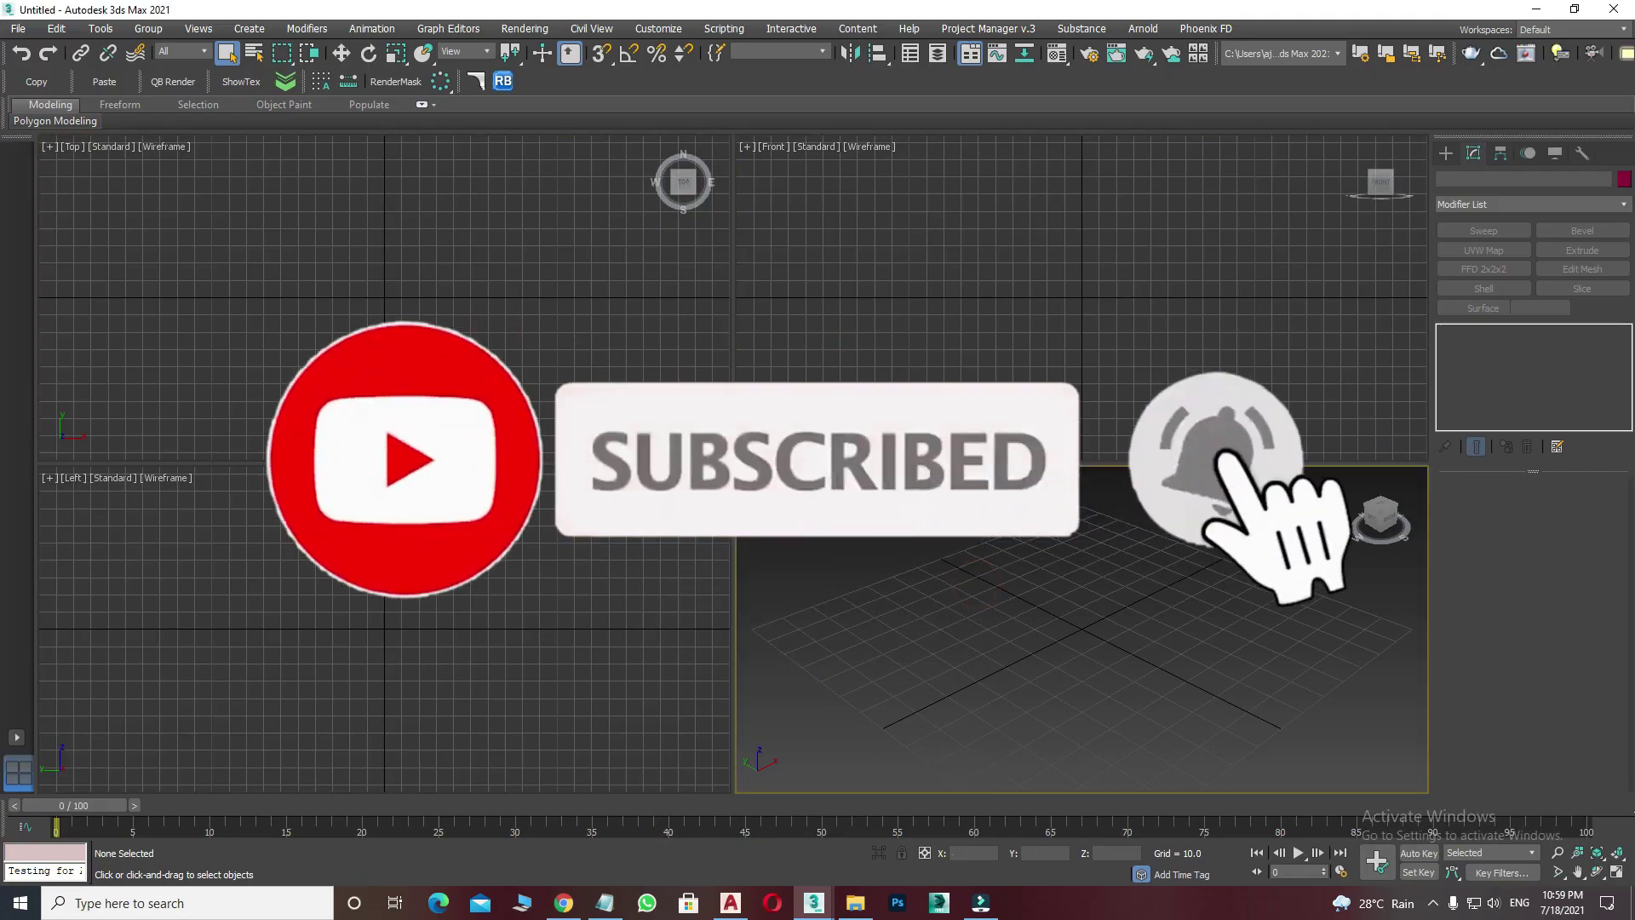
{"action": "left_click", "coordinate": [584, 332]}
{"action": "left_click", "coordinate": [911, 191]}
{"action": "left_click", "coordinate": [222, 534]}
{"action": "left_click", "coordinate": [795, 567]}
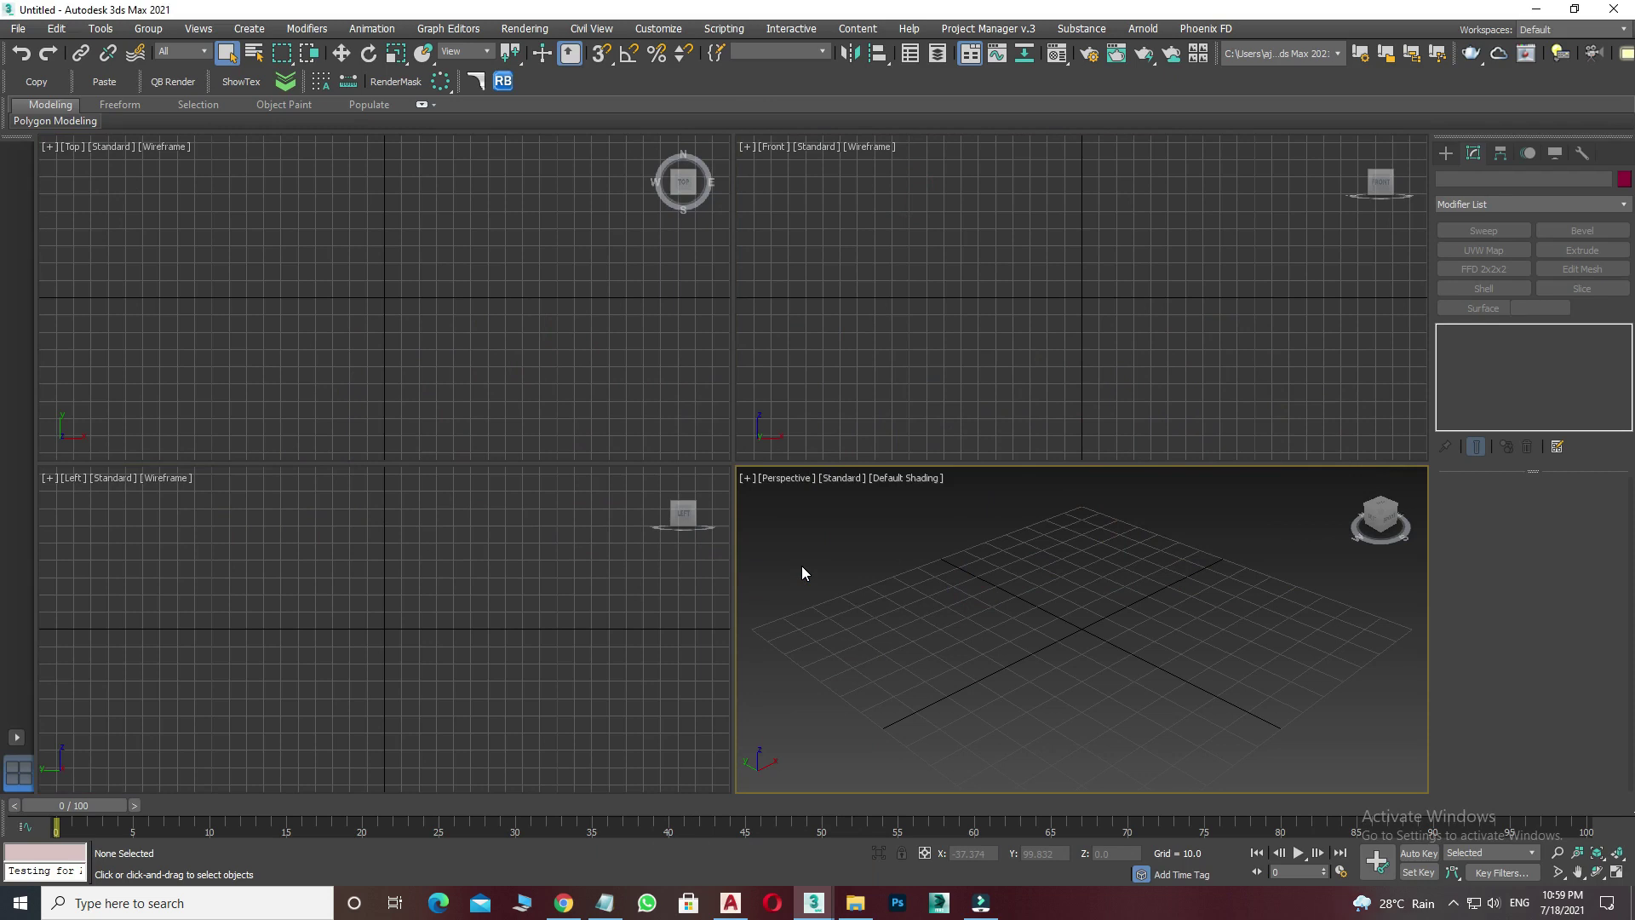
In KIDS ROOM, check the drawing units (Architectural length, Inches insertion scale) via UNITS.
{"action": "left_click", "coordinate": [719, 909]}
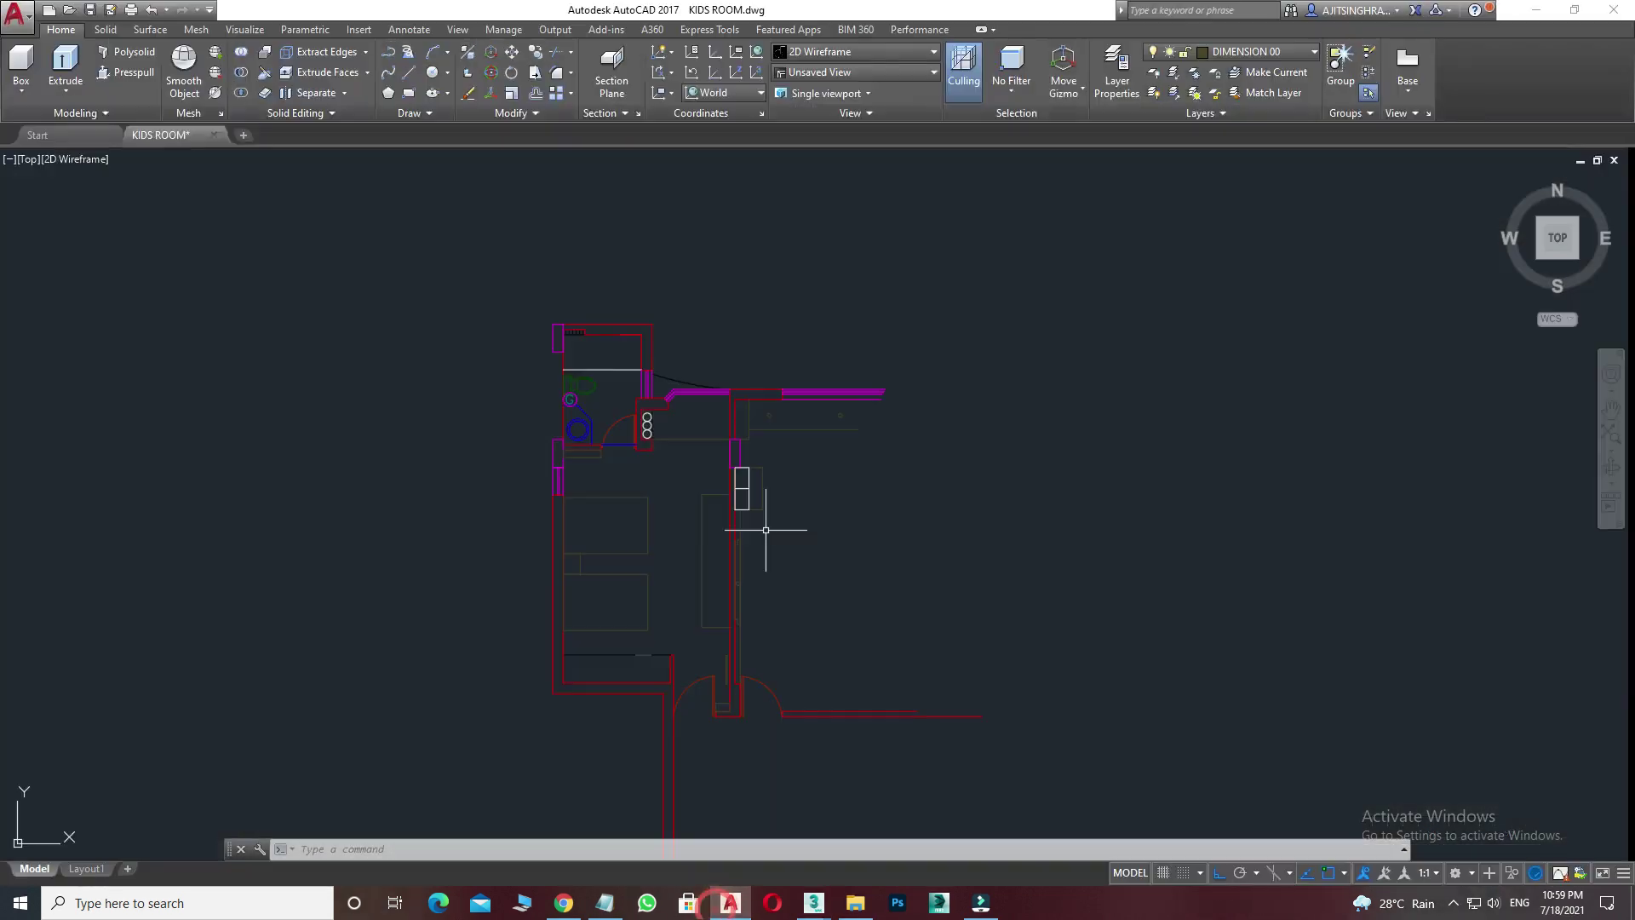
{"action": "middle_click_drag", "start_coordinate": [660, 504], "coordinate": [649, 478]}
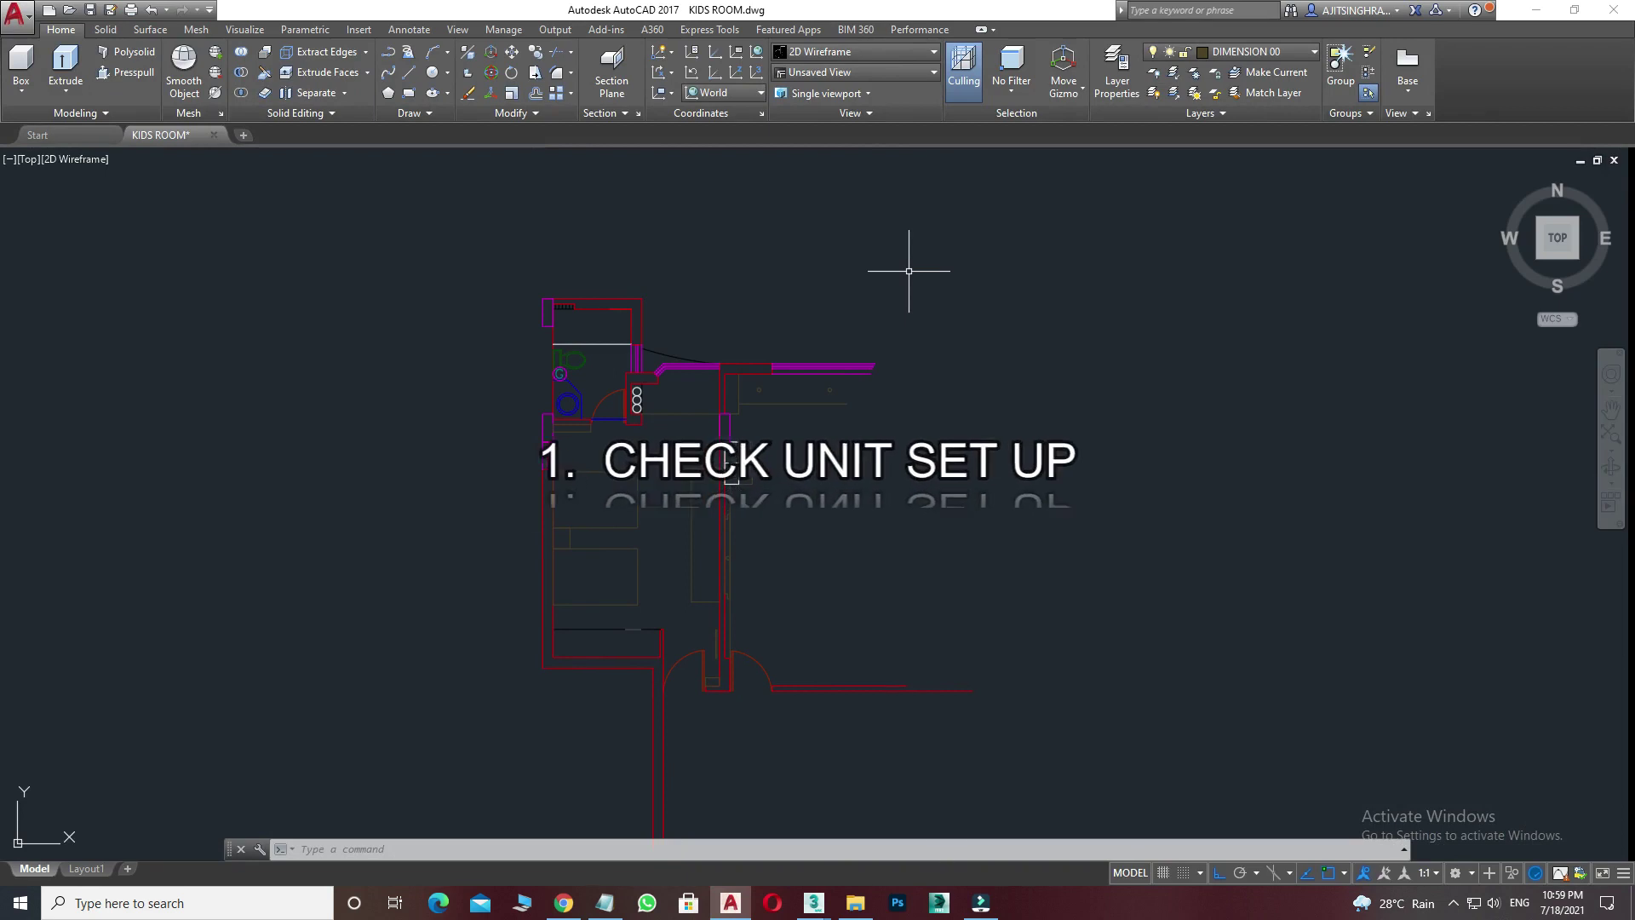
{"action": "type", "text": "U"}
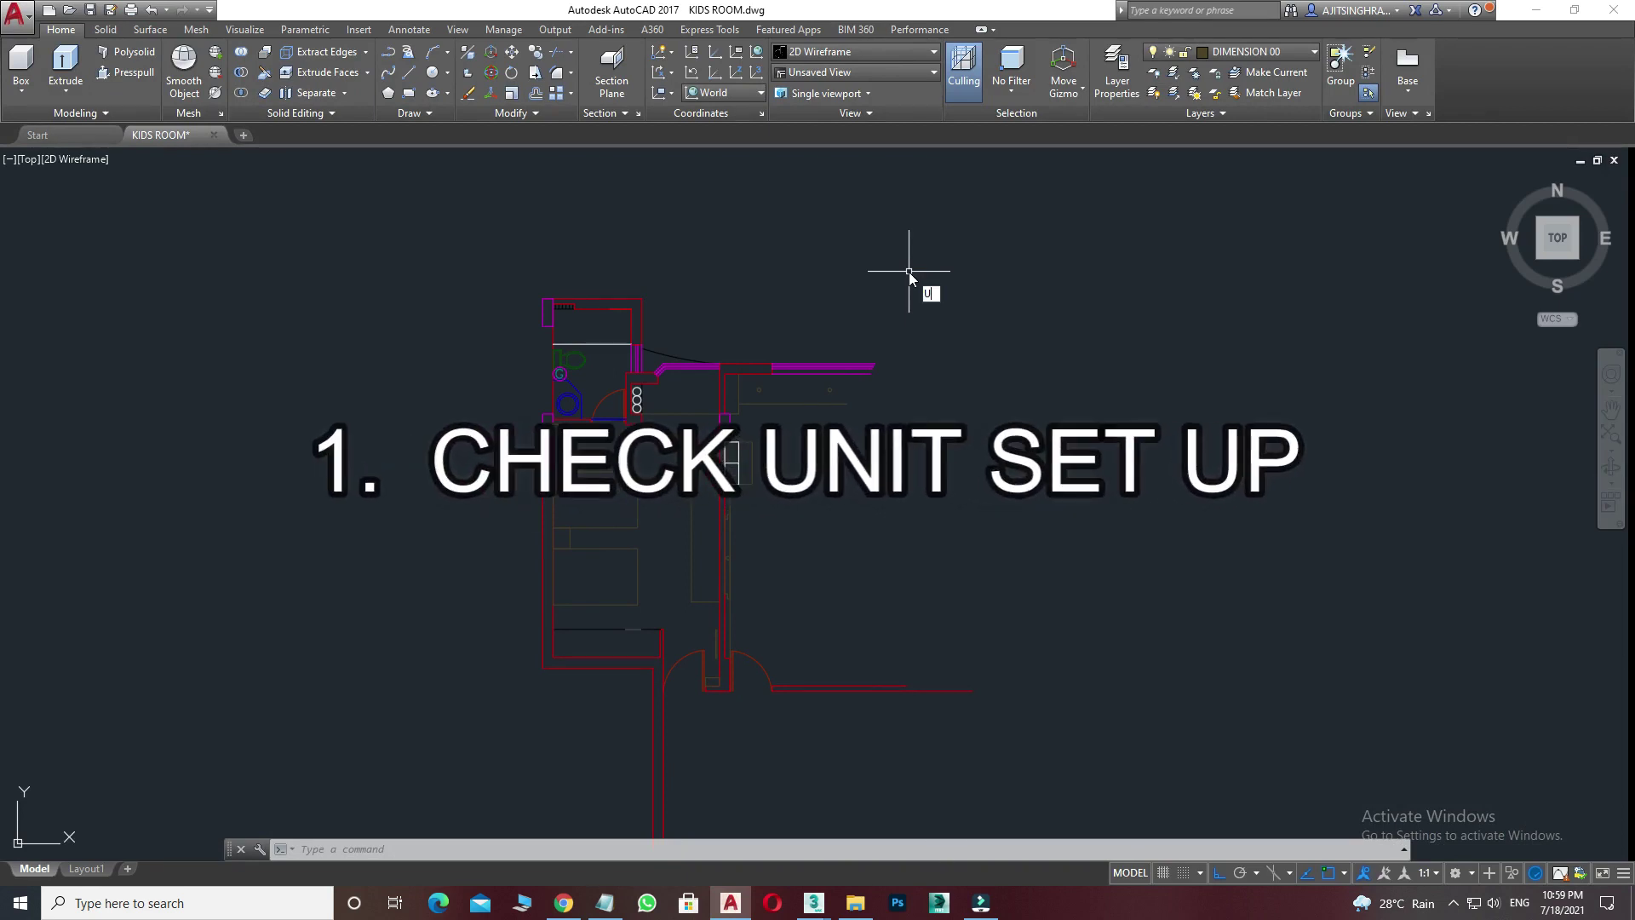
{"action": "type", "text": "NITS"}
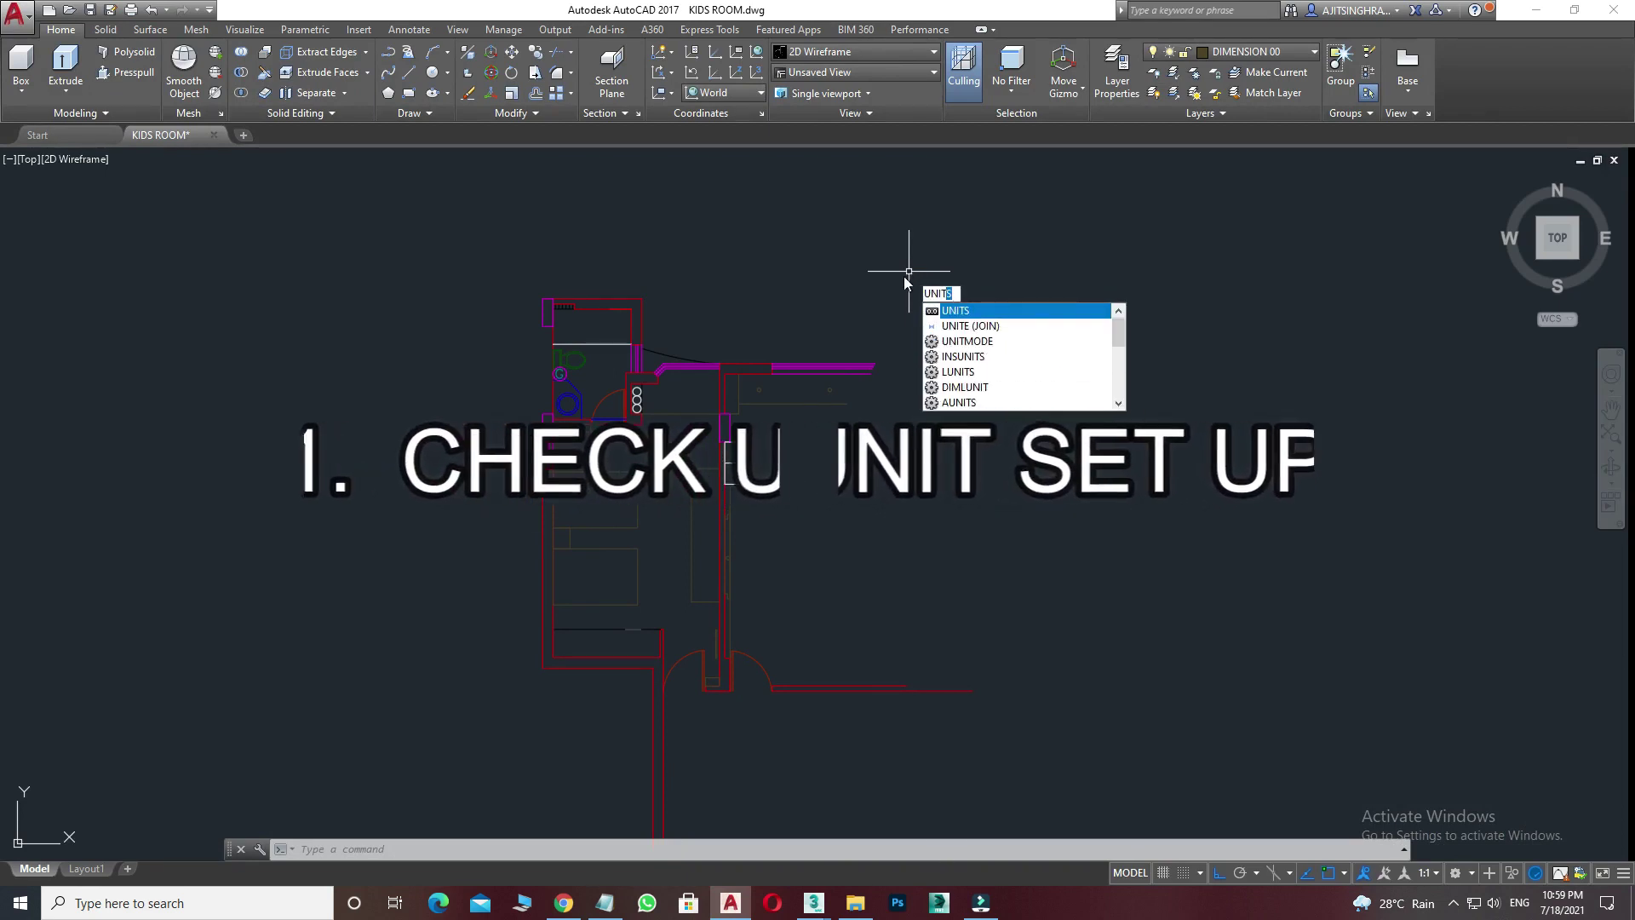
{"action": "right_click", "coordinate": [975, 308]}
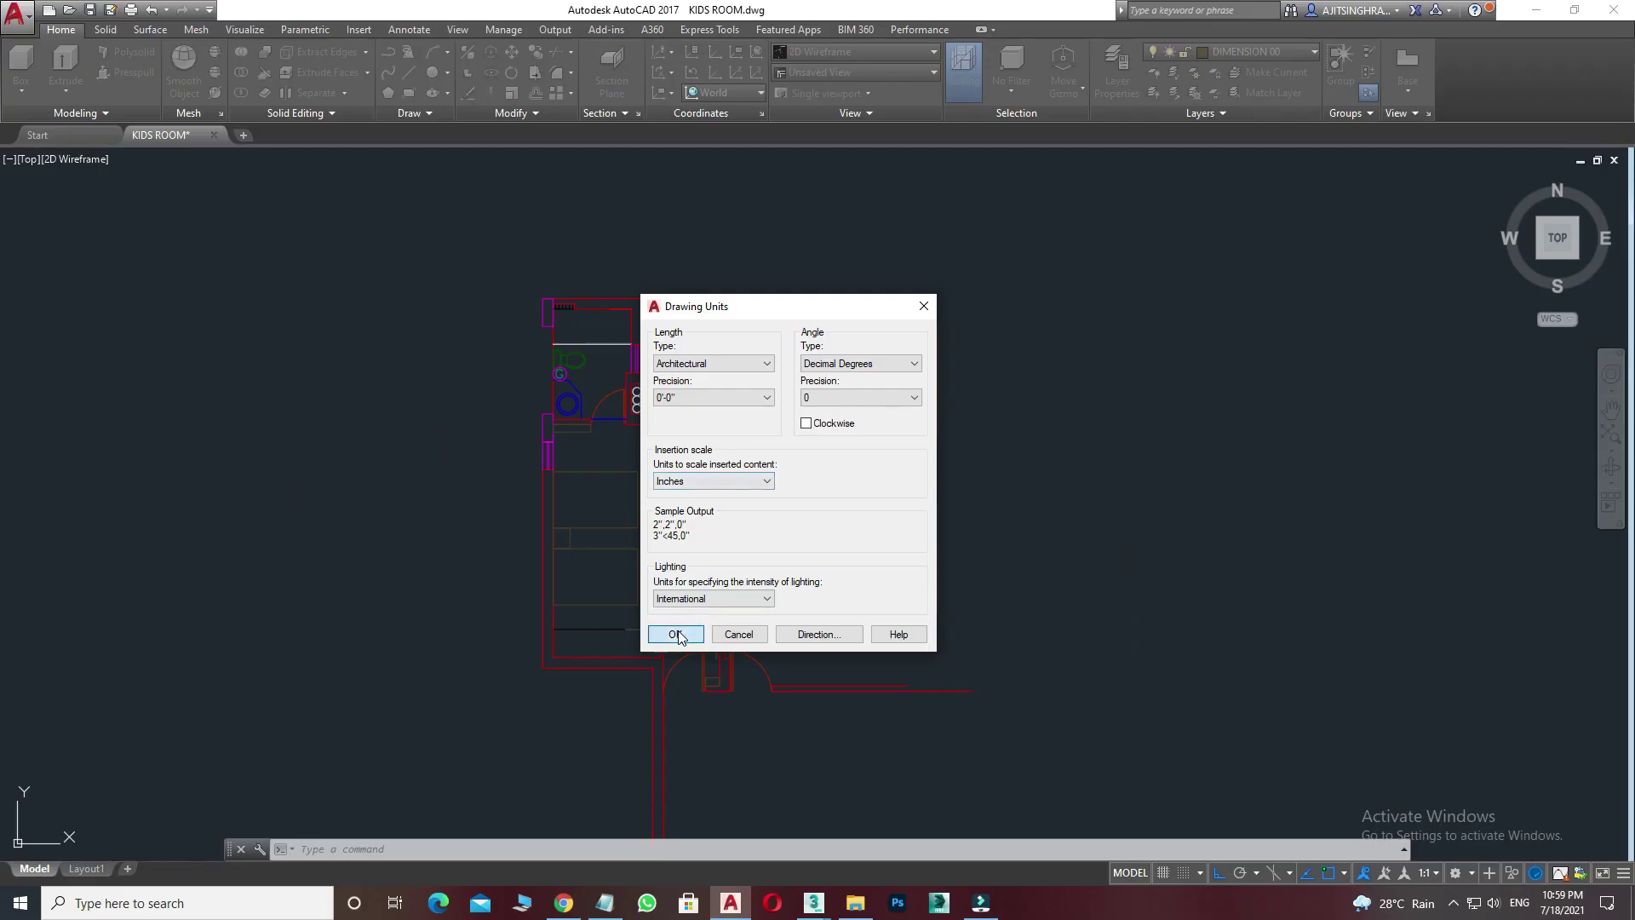
{"action": "left_click", "coordinate": [675, 635]}
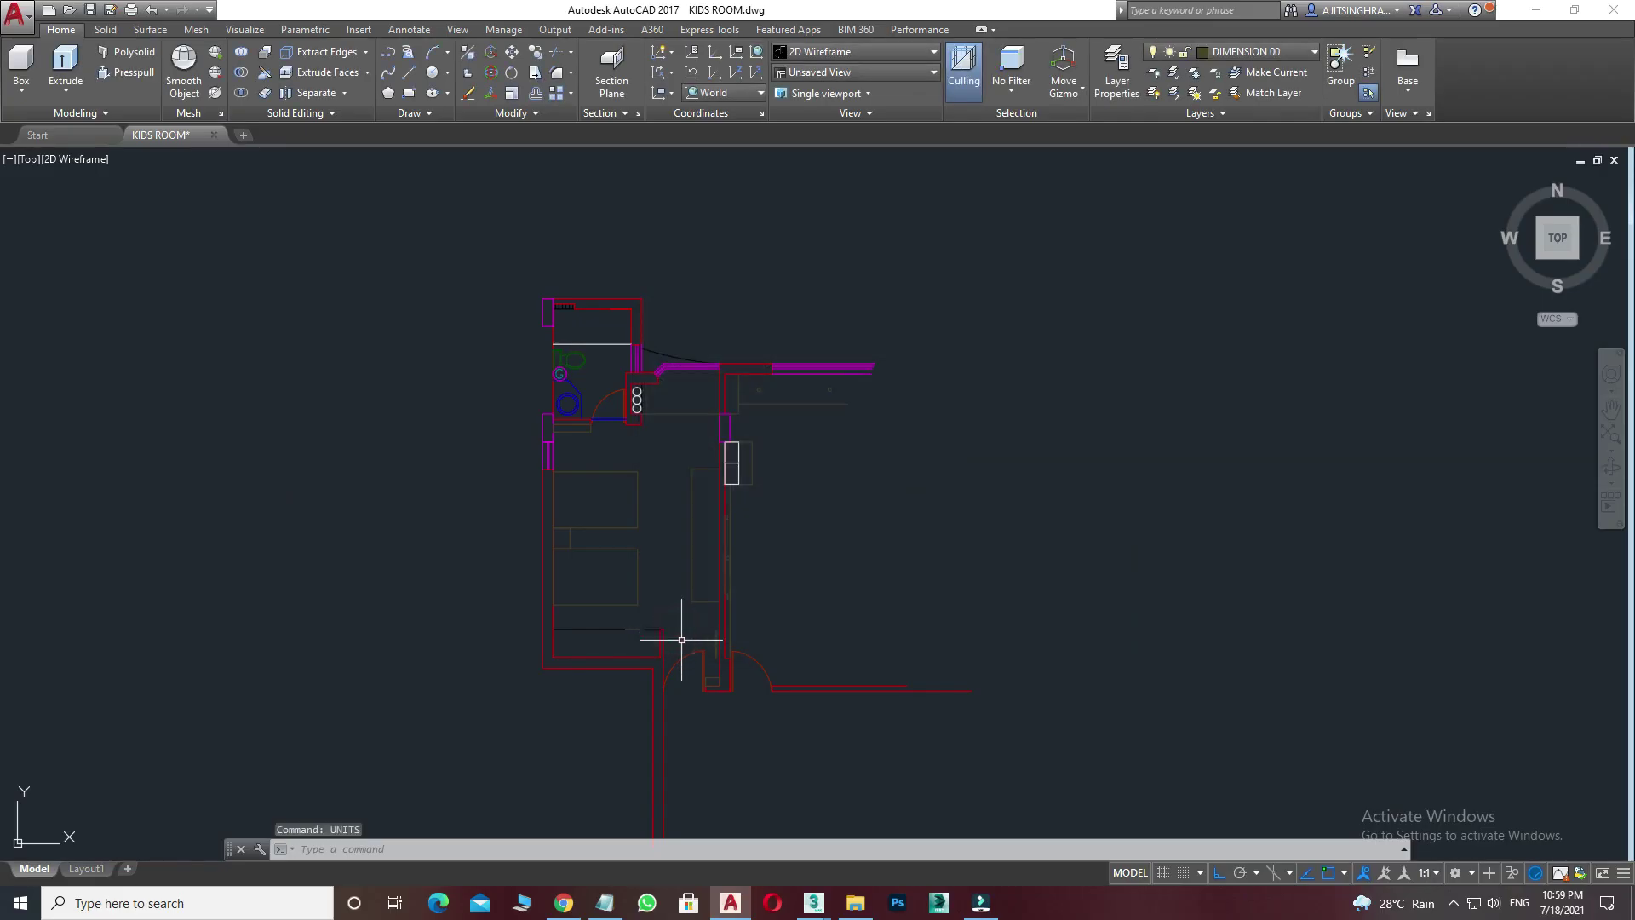
Set the 3ds Max system unit scale to 1 Unit = 1.0 Inches, keeping Generic display units.
{"action": "left_click", "coordinate": [812, 908]}
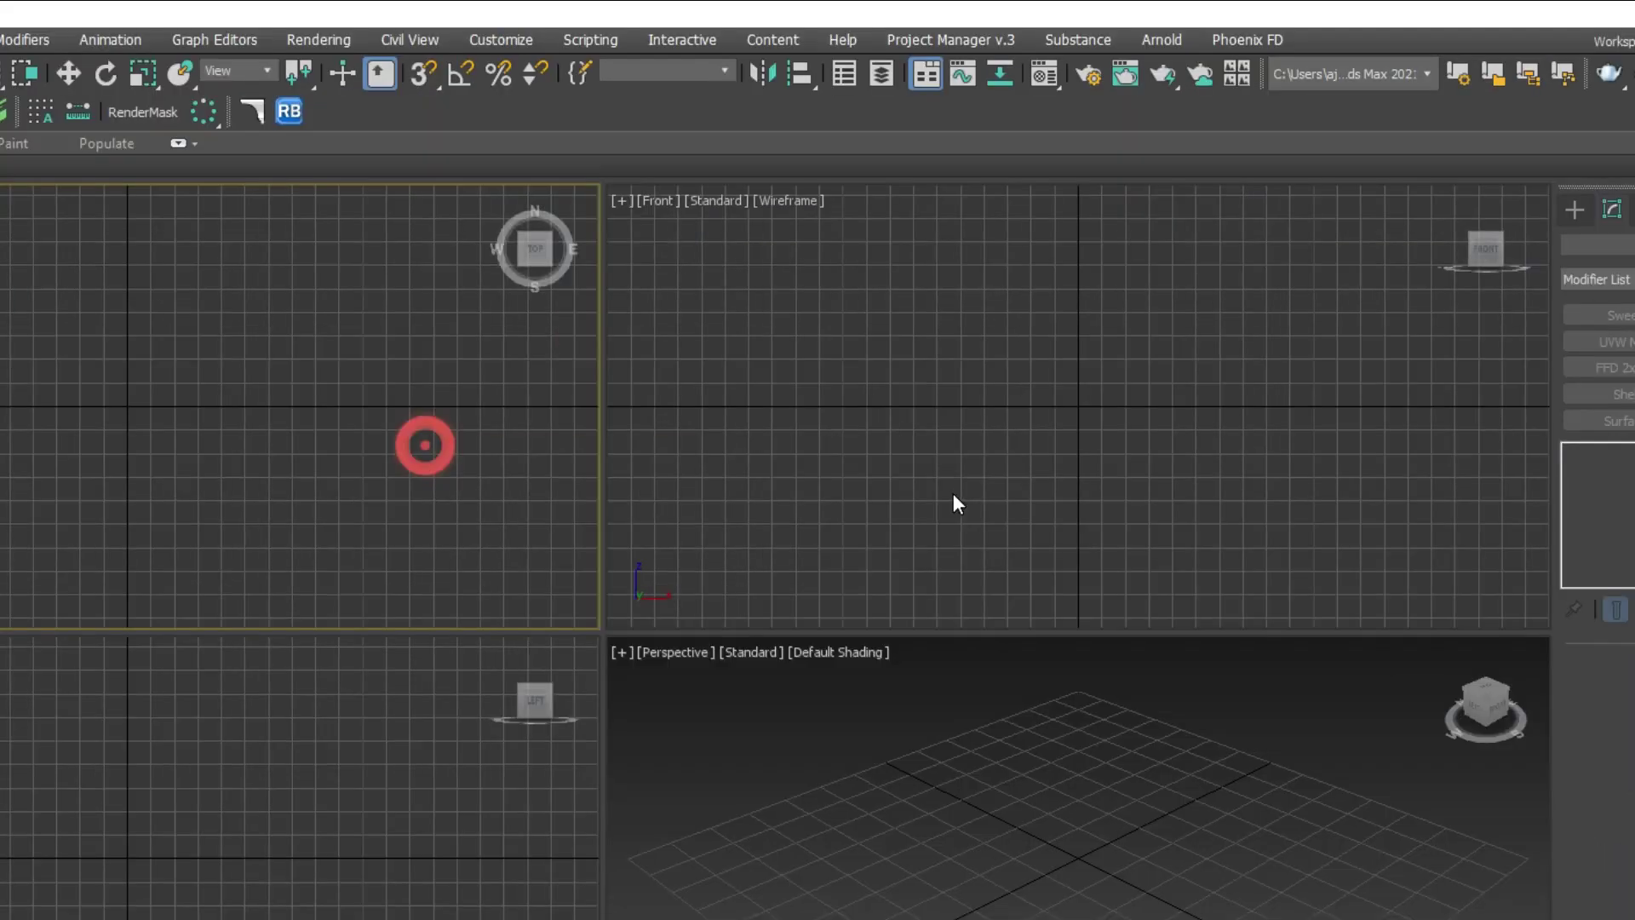
{"action": "left_click", "coordinate": [953, 495]}
{"action": "left_click", "coordinate": [504, 40]}
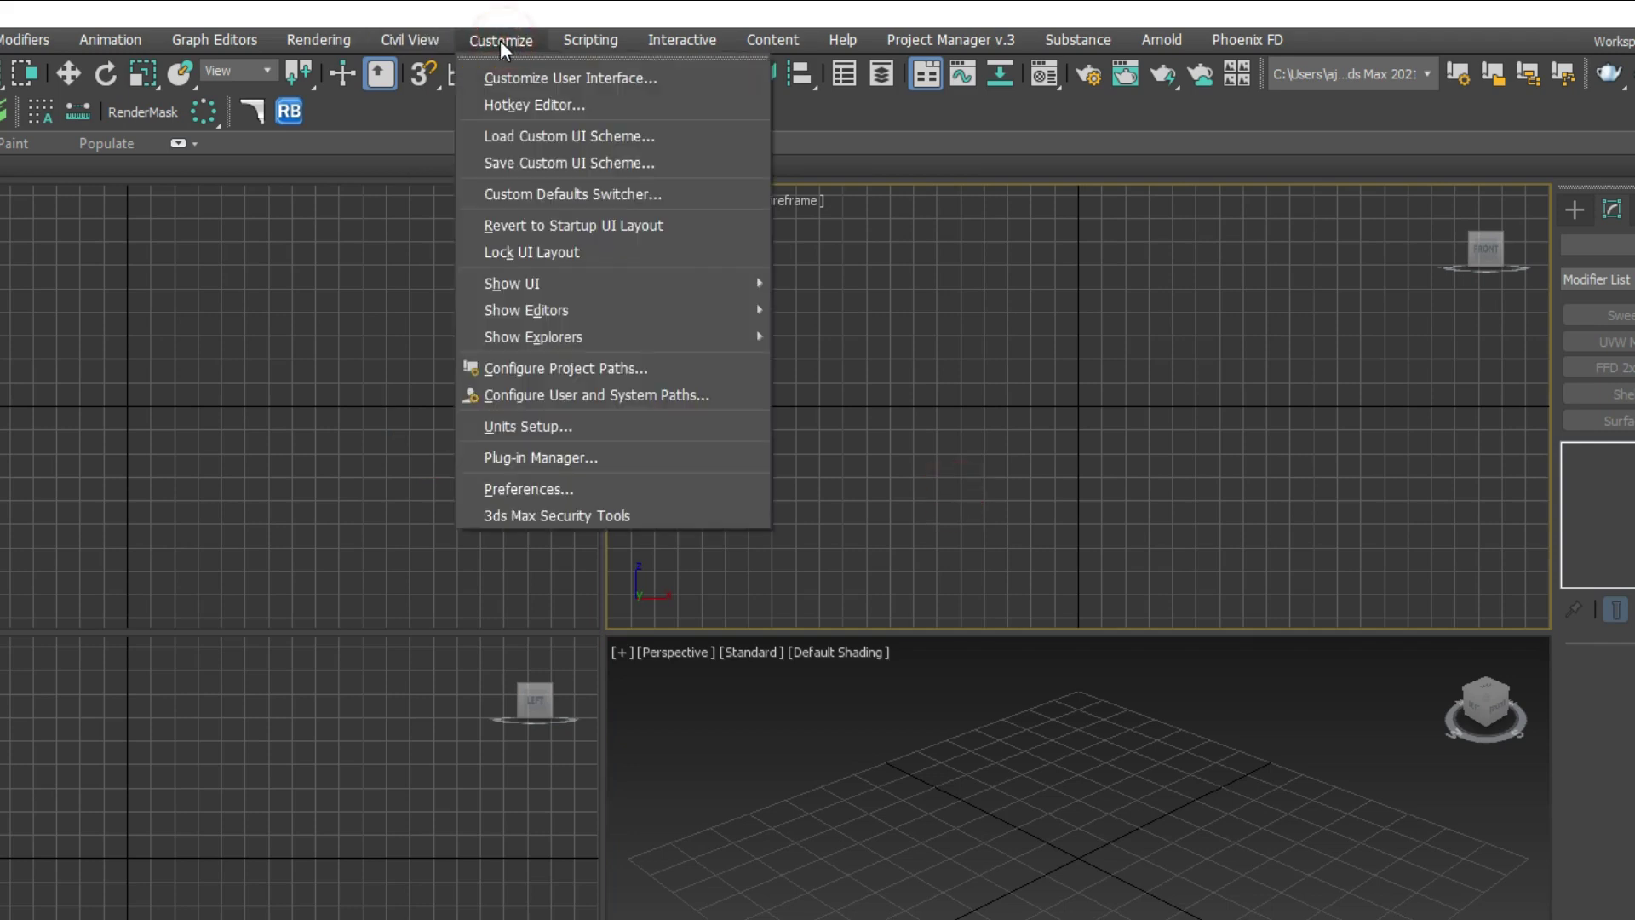
{"action": "left_click", "coordinate": [519, 433]}
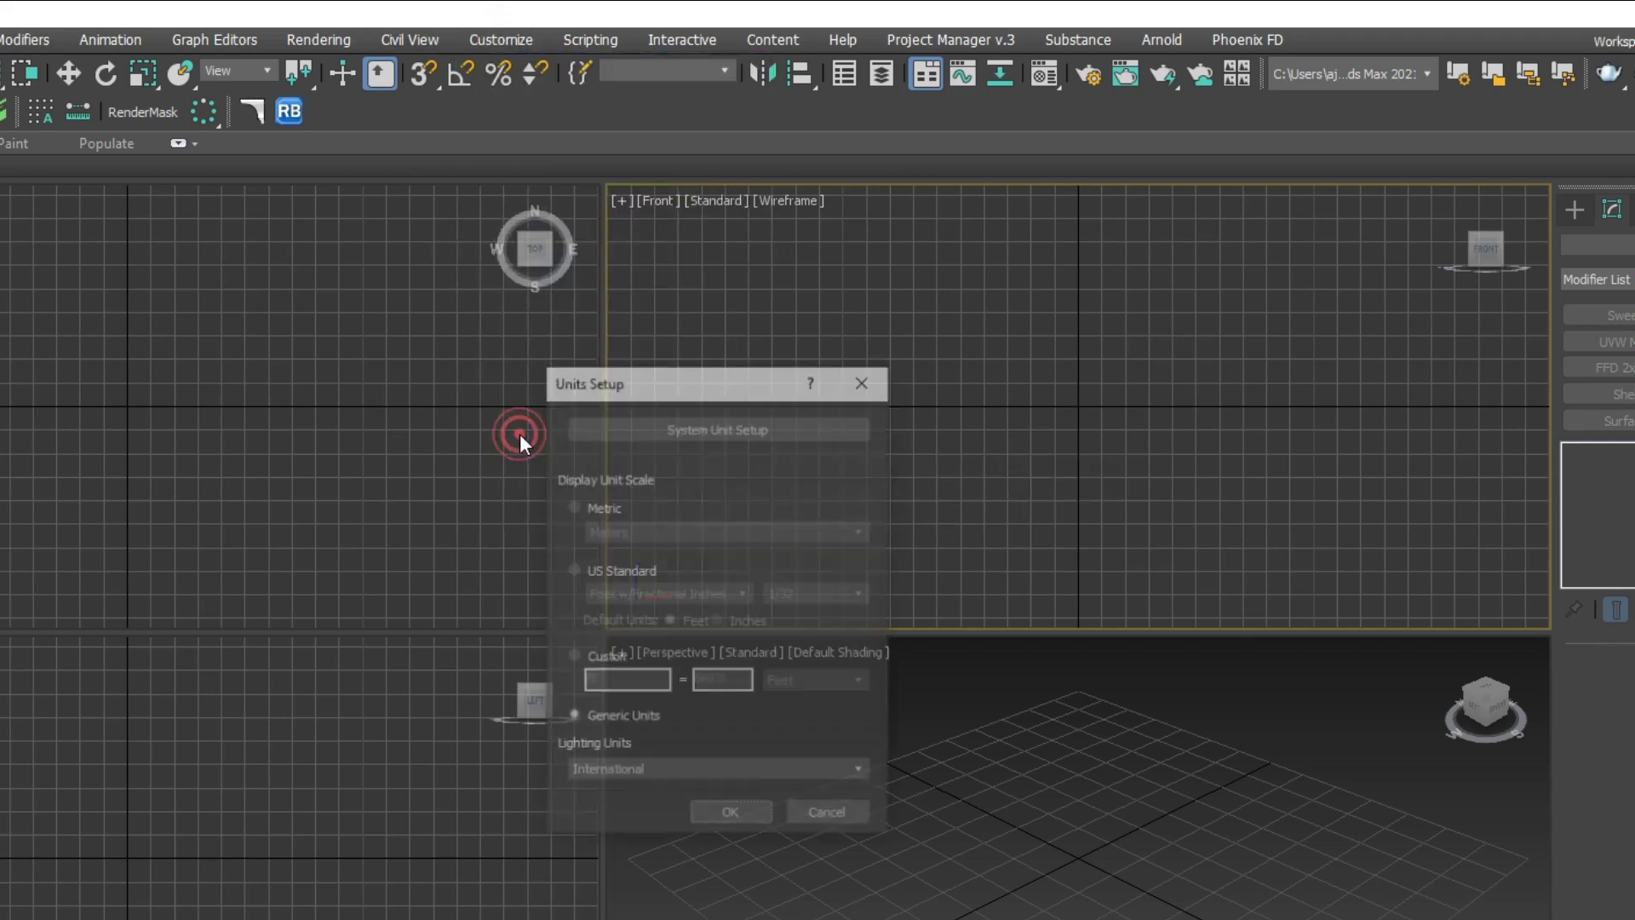
{"action": "left_click_drag", "start_coordinate": [672, 383], "coordinate": [476, 385]}
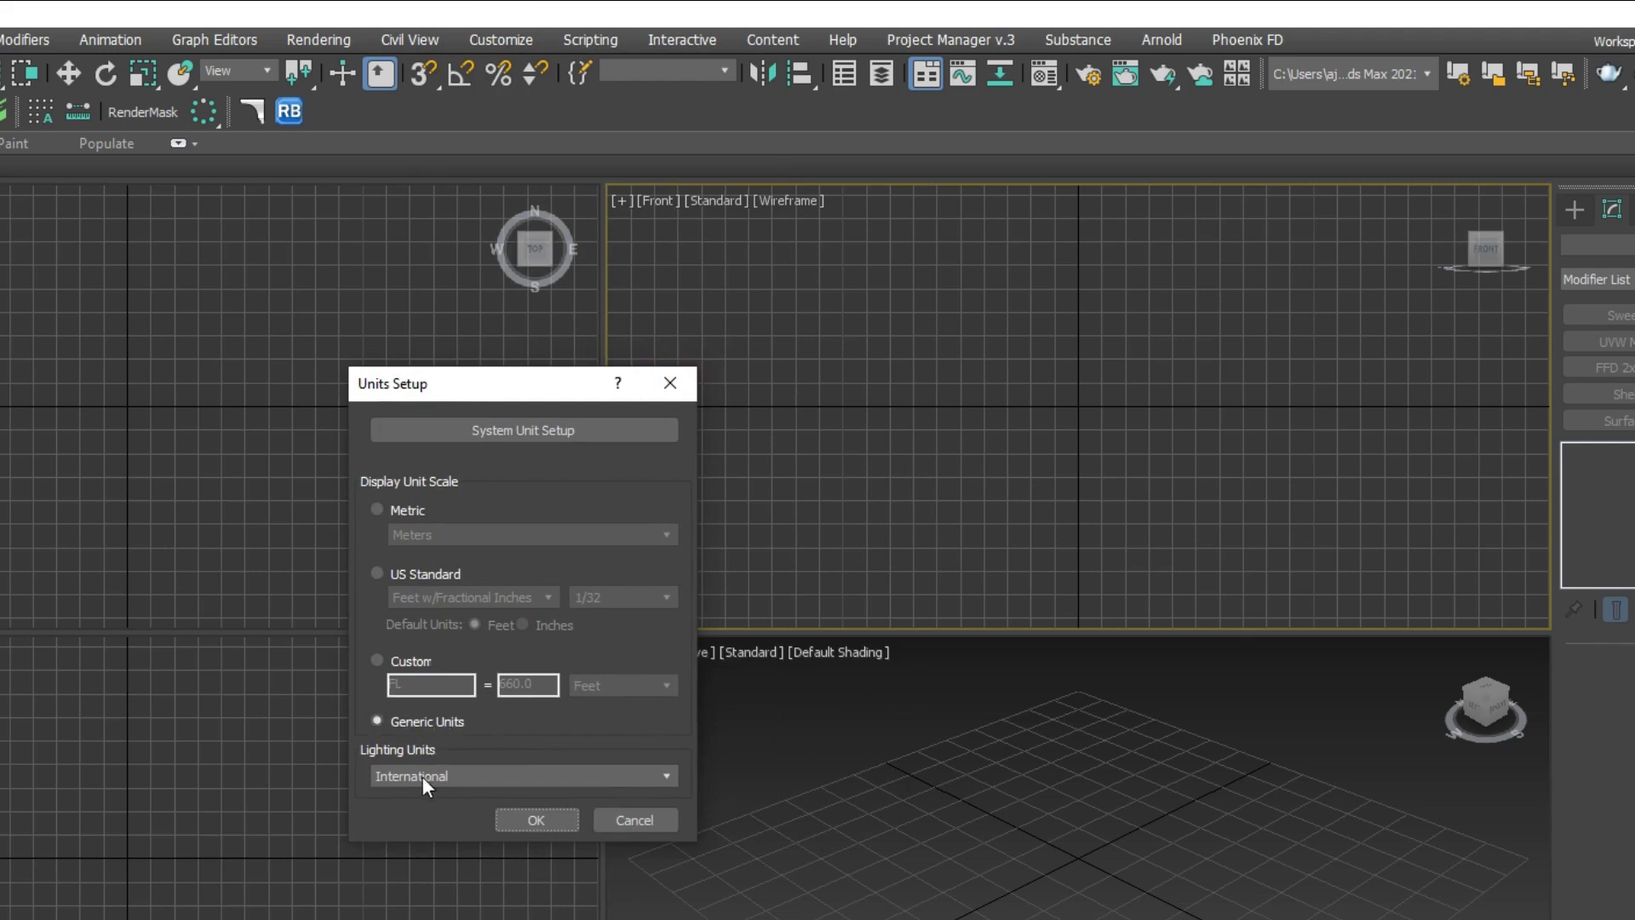
{"action": "left_click", "coordinate": [481, 432]}
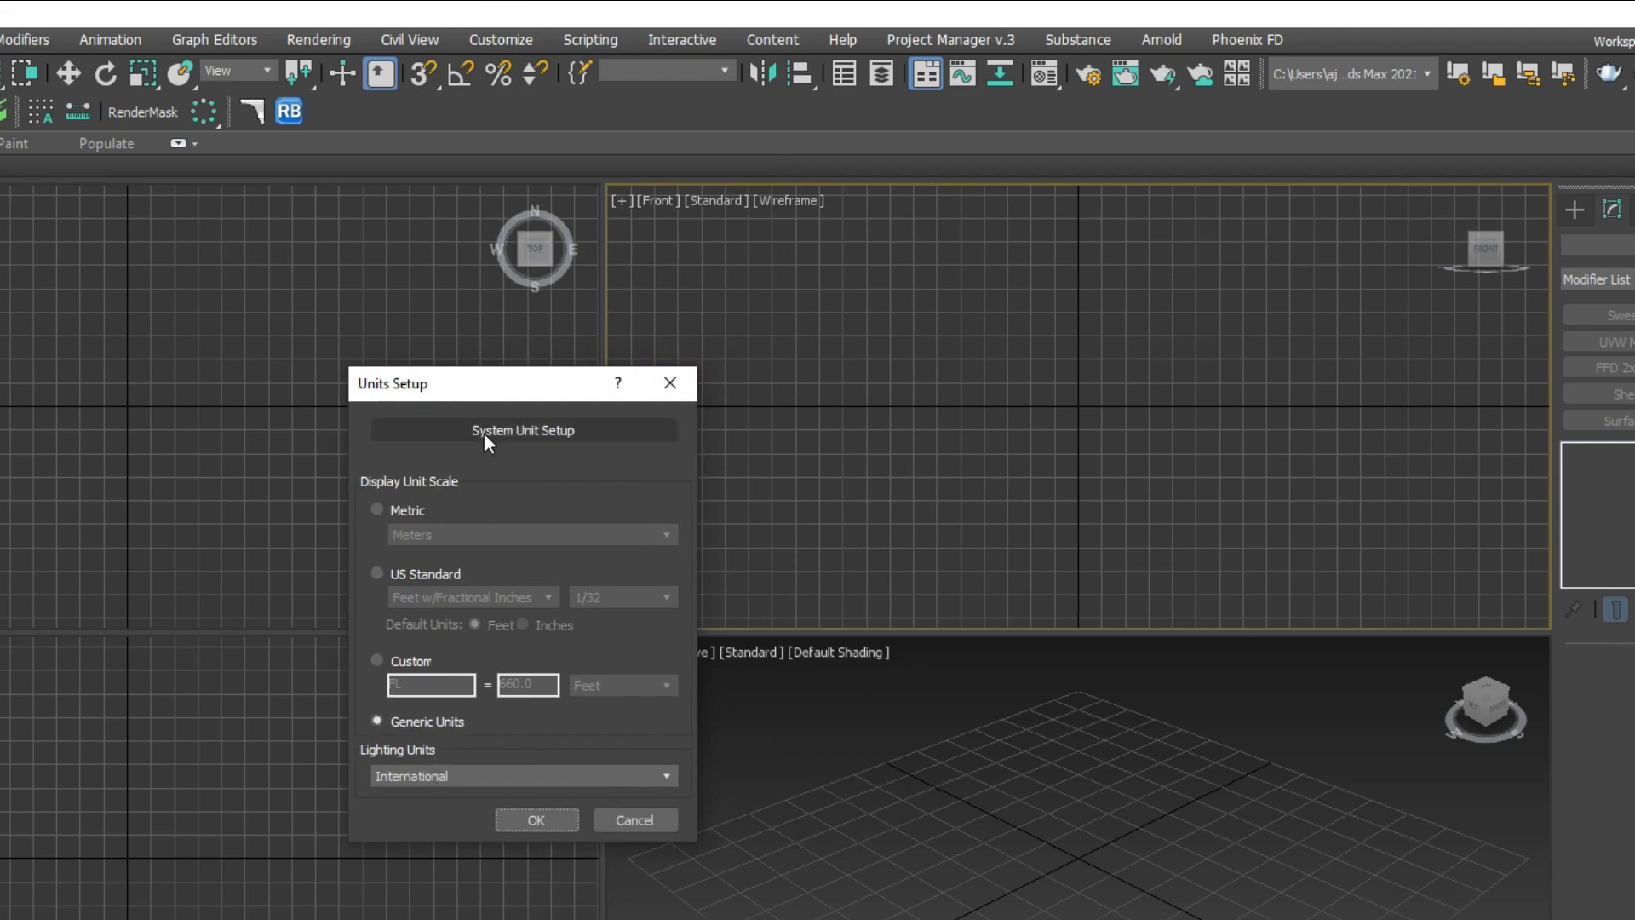
{"action": "left_click", "coordinate": [522, 432]}
{"action": "left_click", "coordinate": [574, 541]}
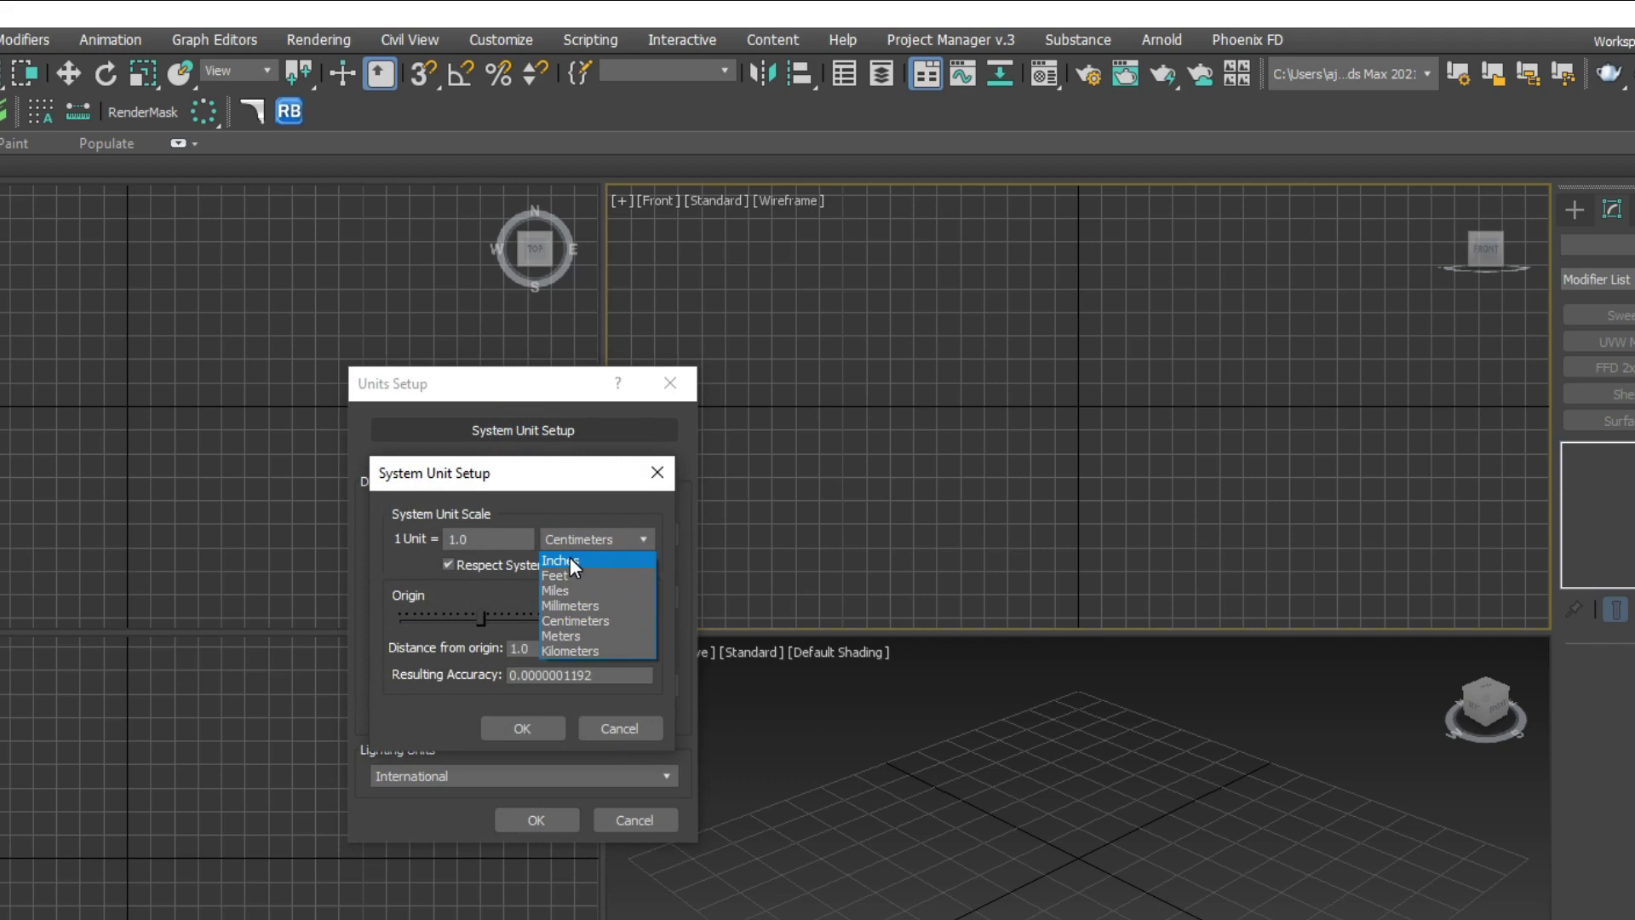
{"action": "left_click", "coordinate": [570, 560]}
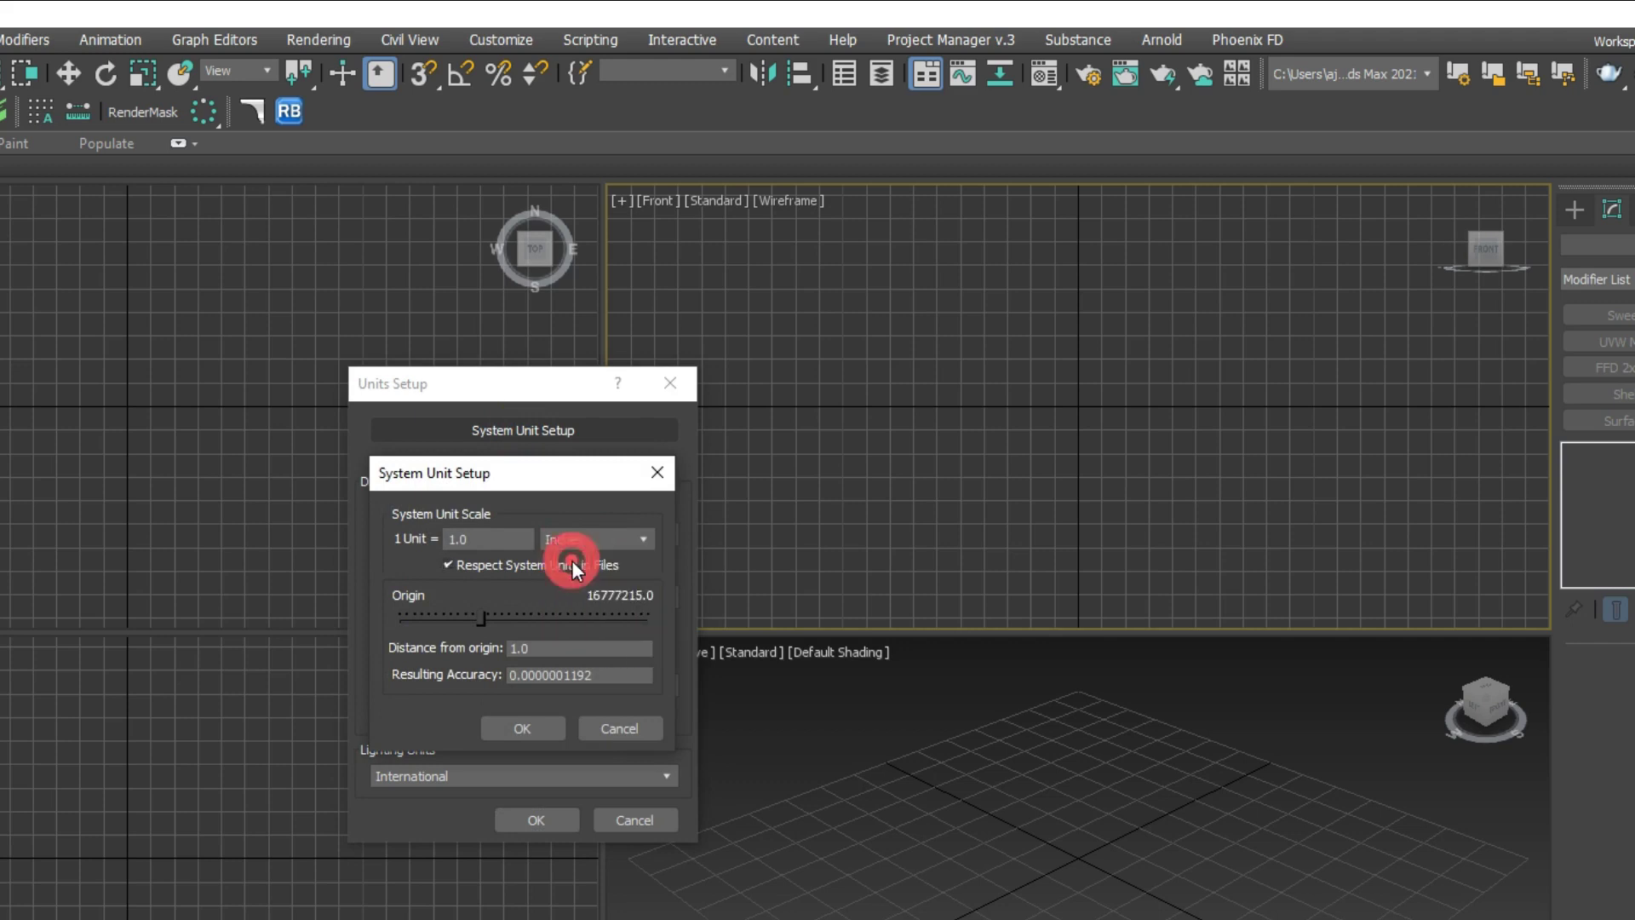
{"action": "left_click", "coordinate": [531, 730]}
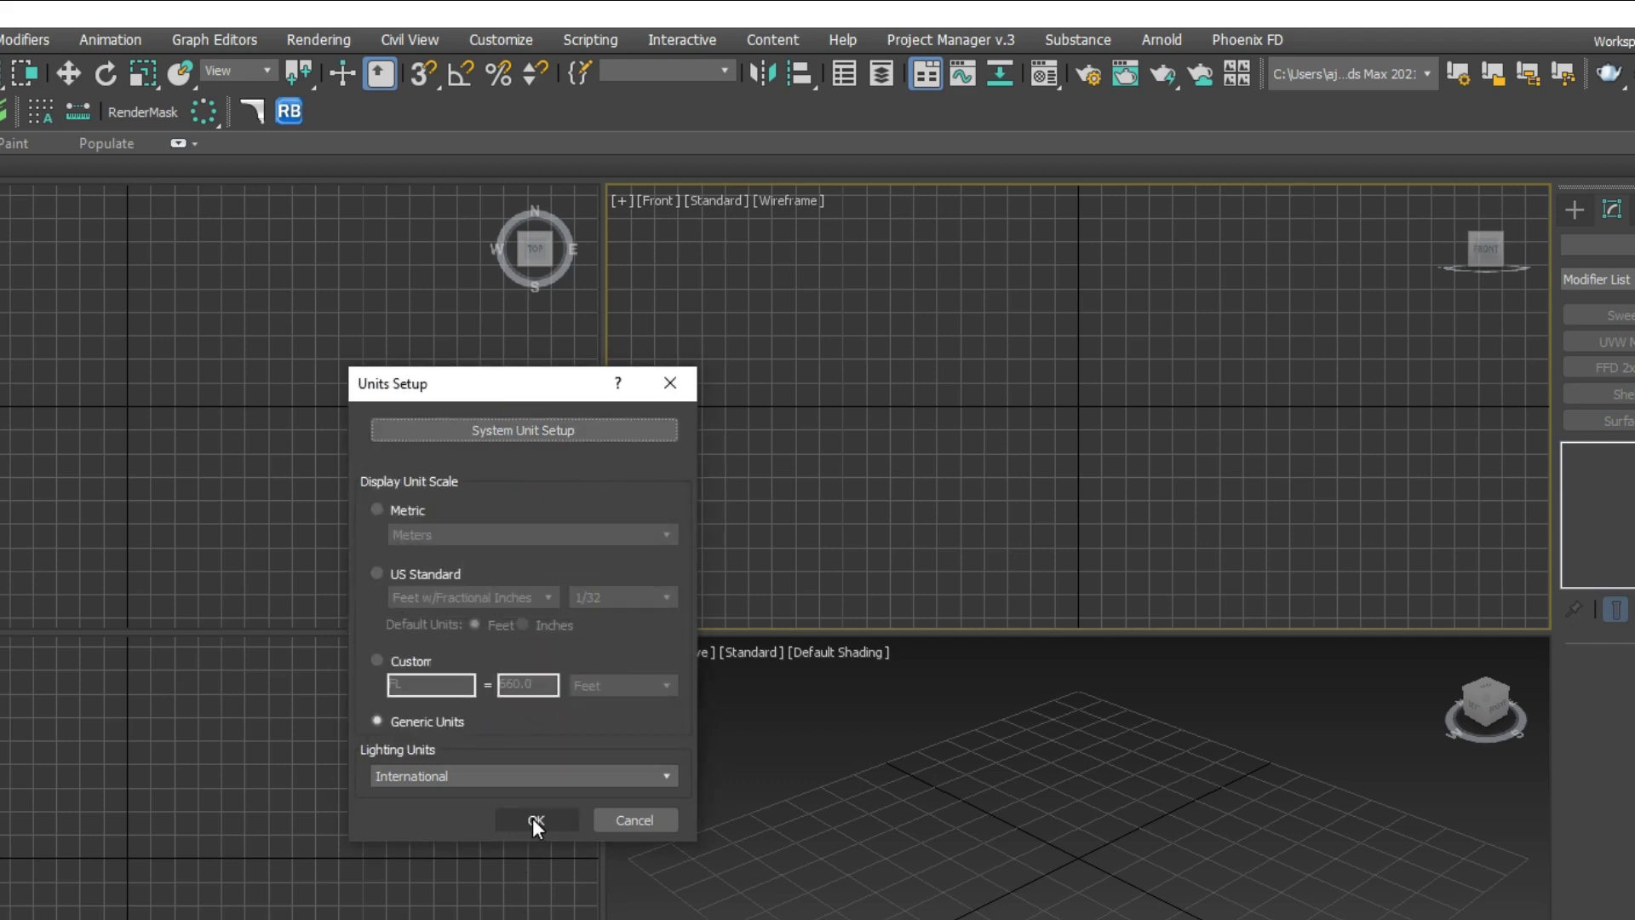
{"action": "left_click", "coordinate": [534, 819]}
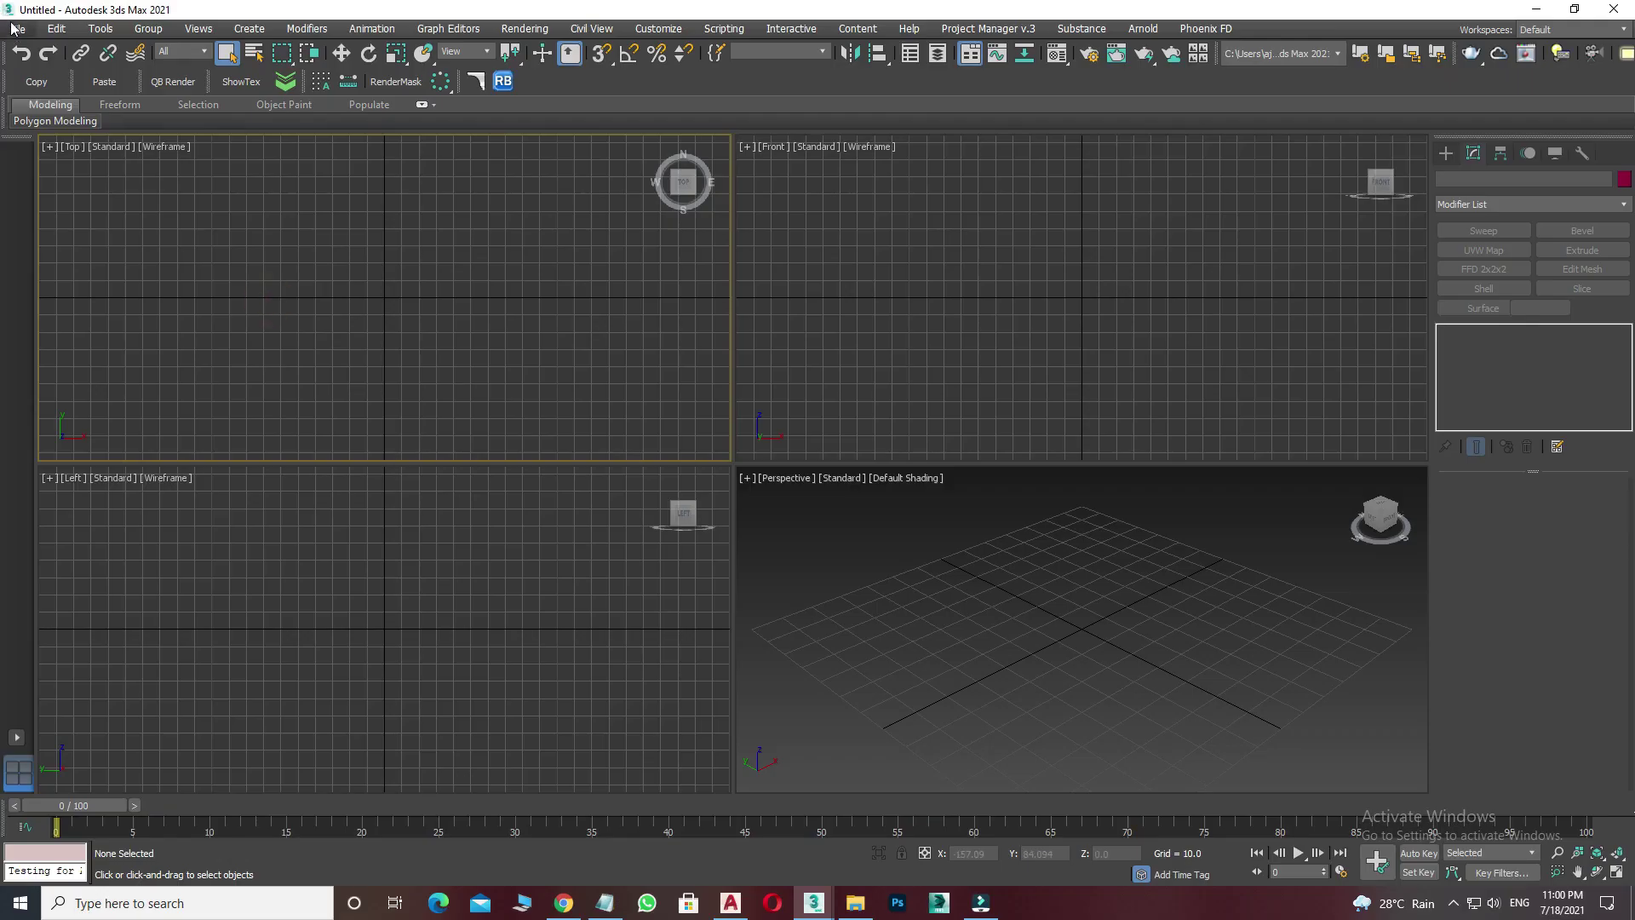
{"action": "left_click", "coordinate": [17, 28]}
{"action": "left_click", "coordinate": [247, 259]}
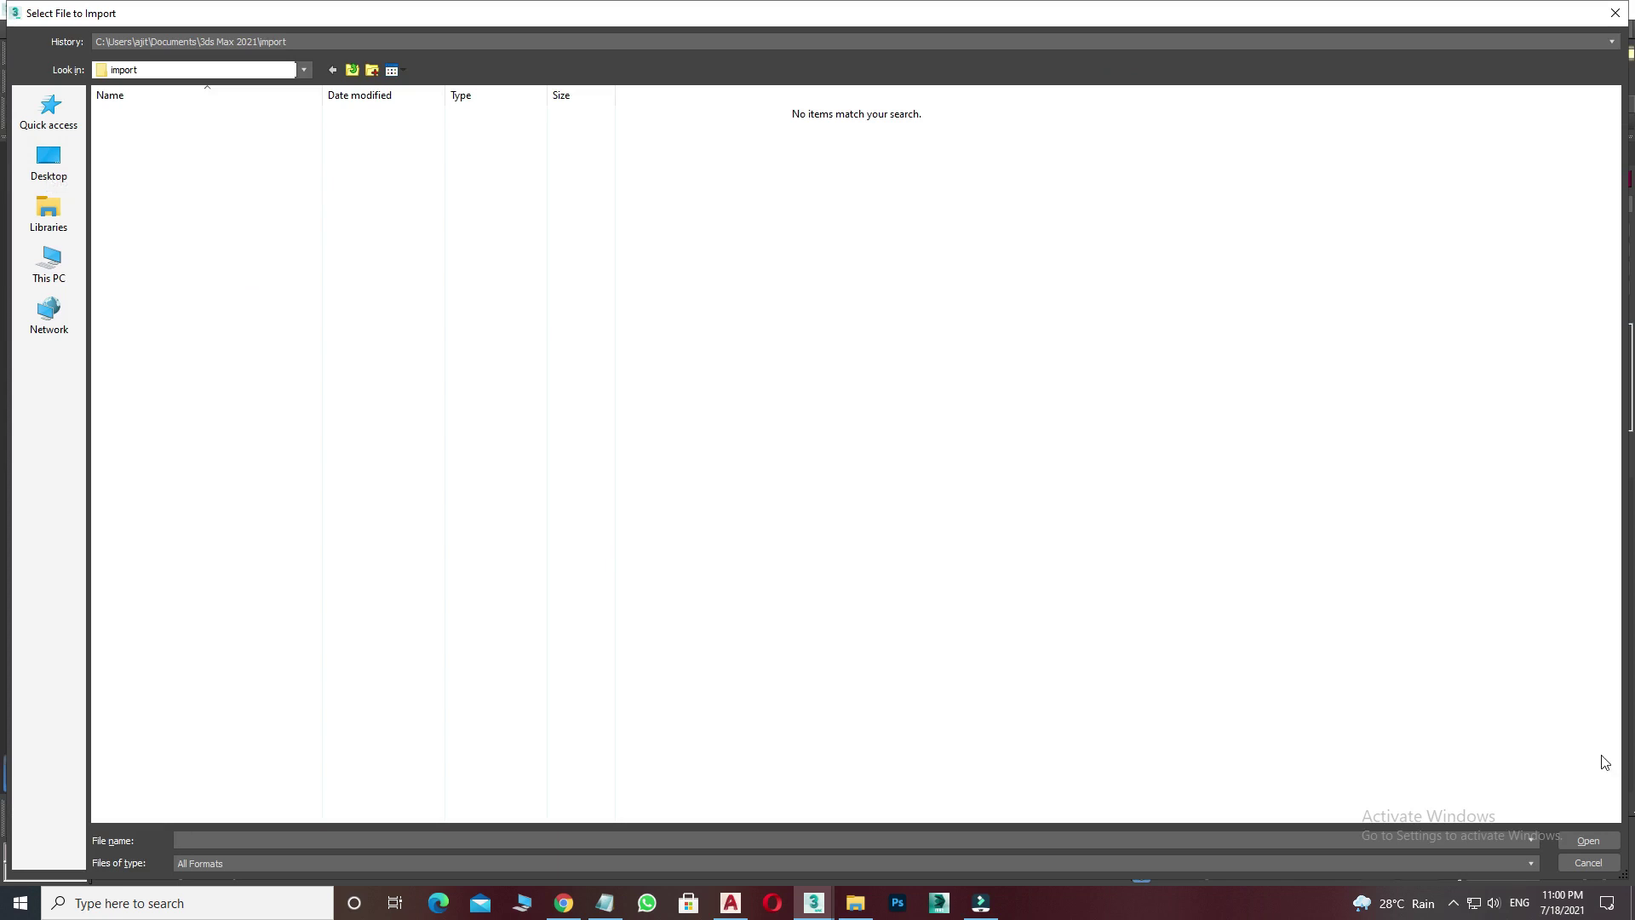
{"action": "left_click", "coordinate": [1587, 863]}
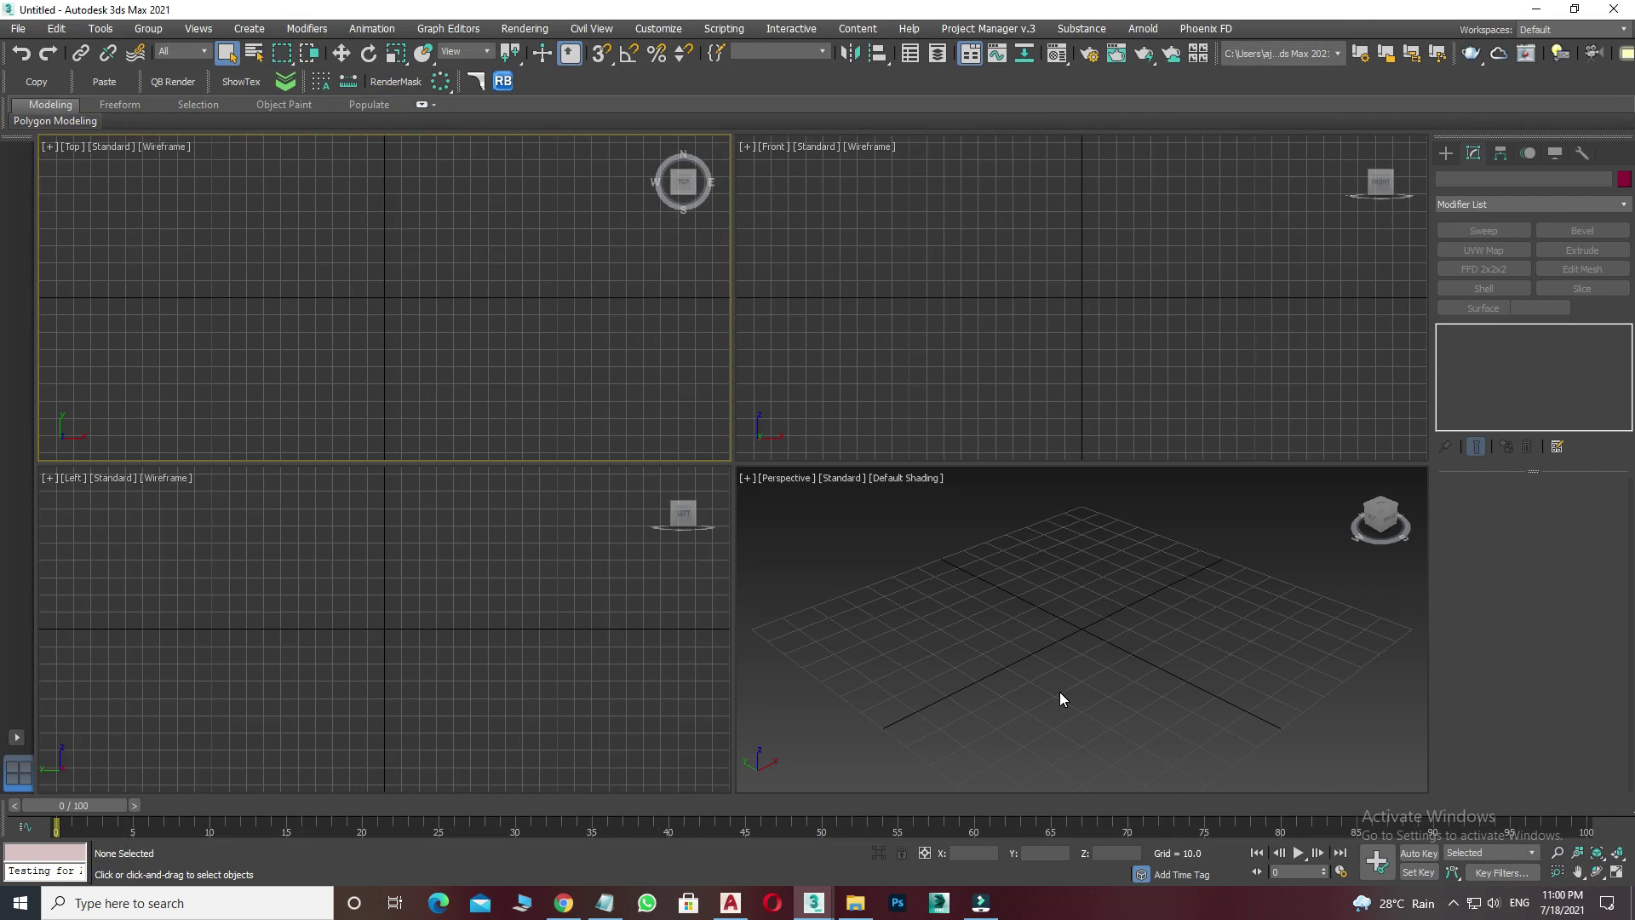
{"action": "left_click", "coordinate": [659, 29]}
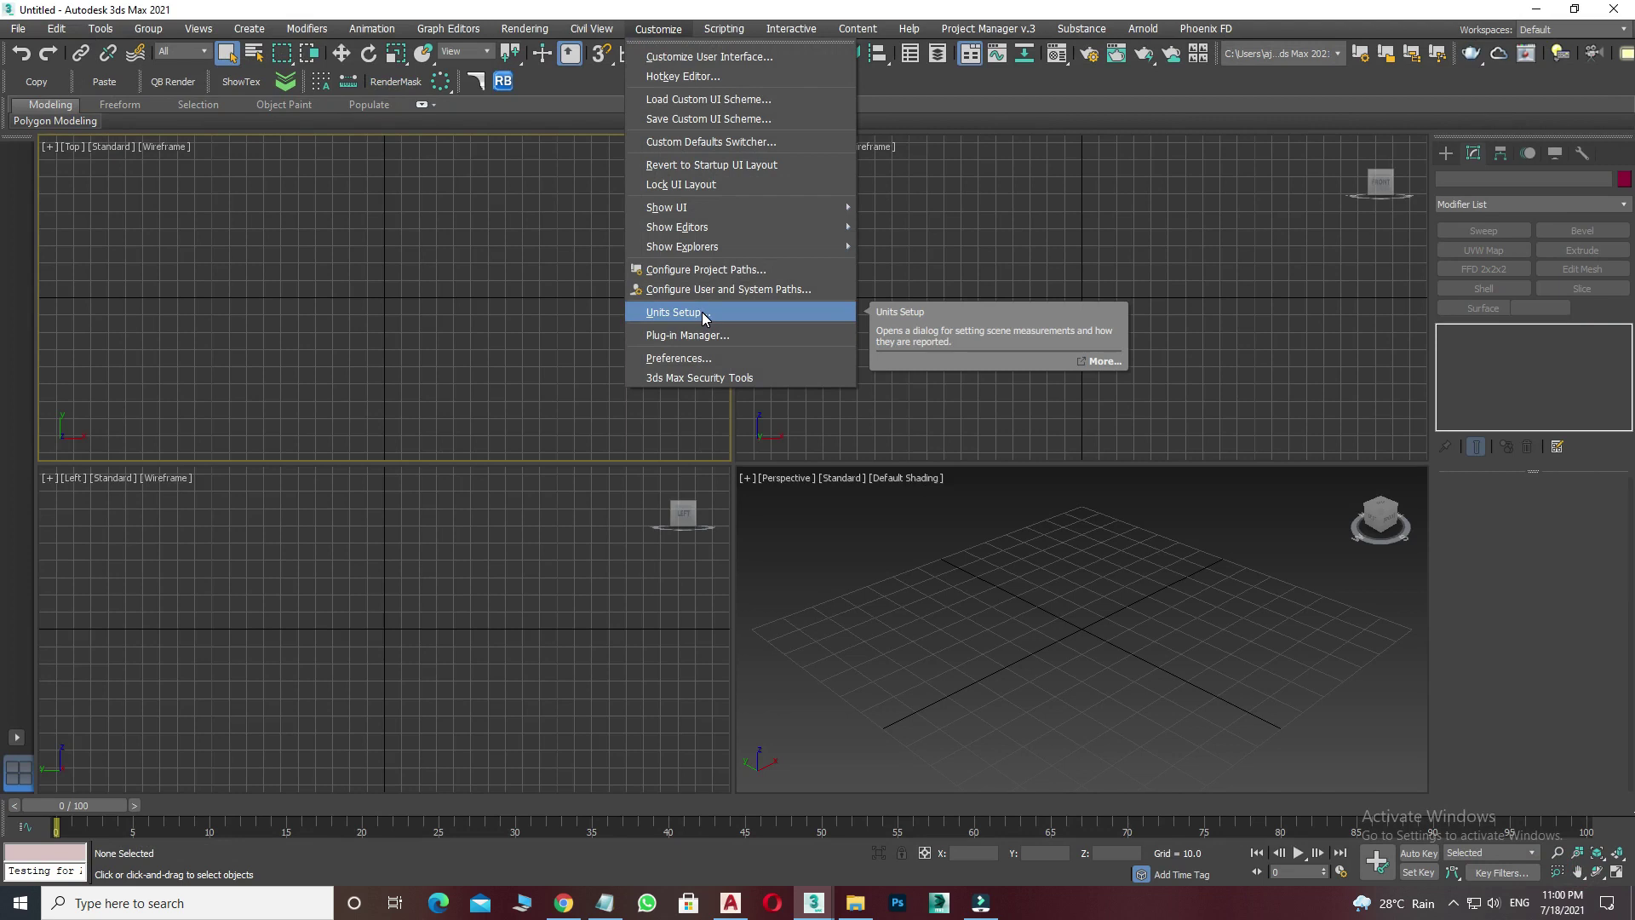
{"action": "left_click", "coordinate": [518, 355]}
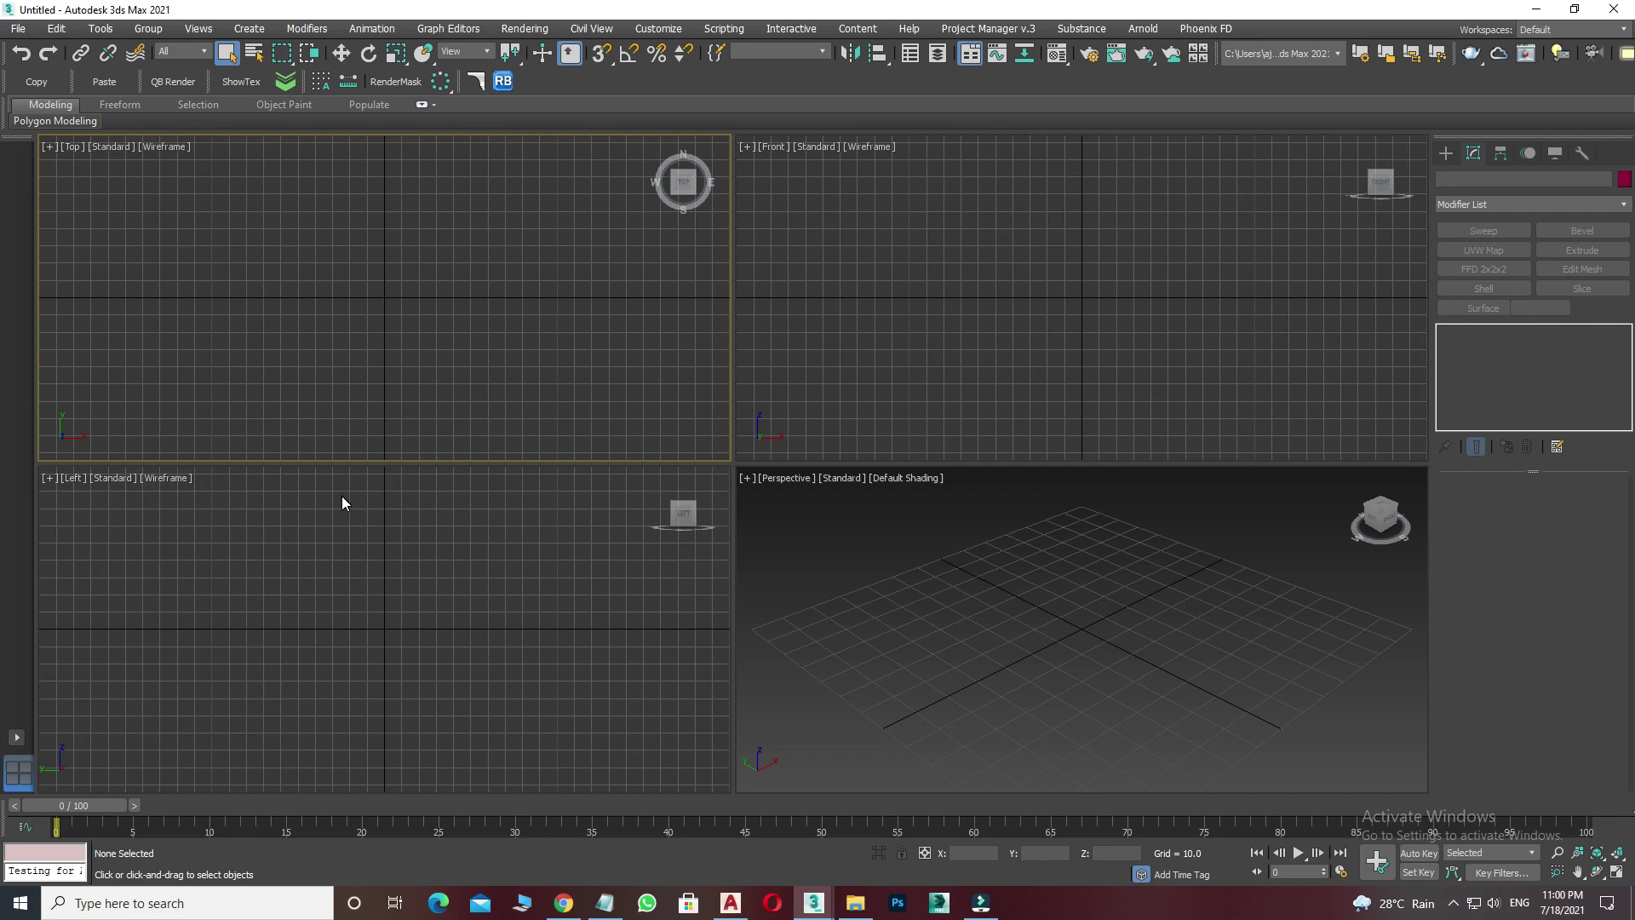
{"action": "mouse_move", "coordinate": [855, 902]}
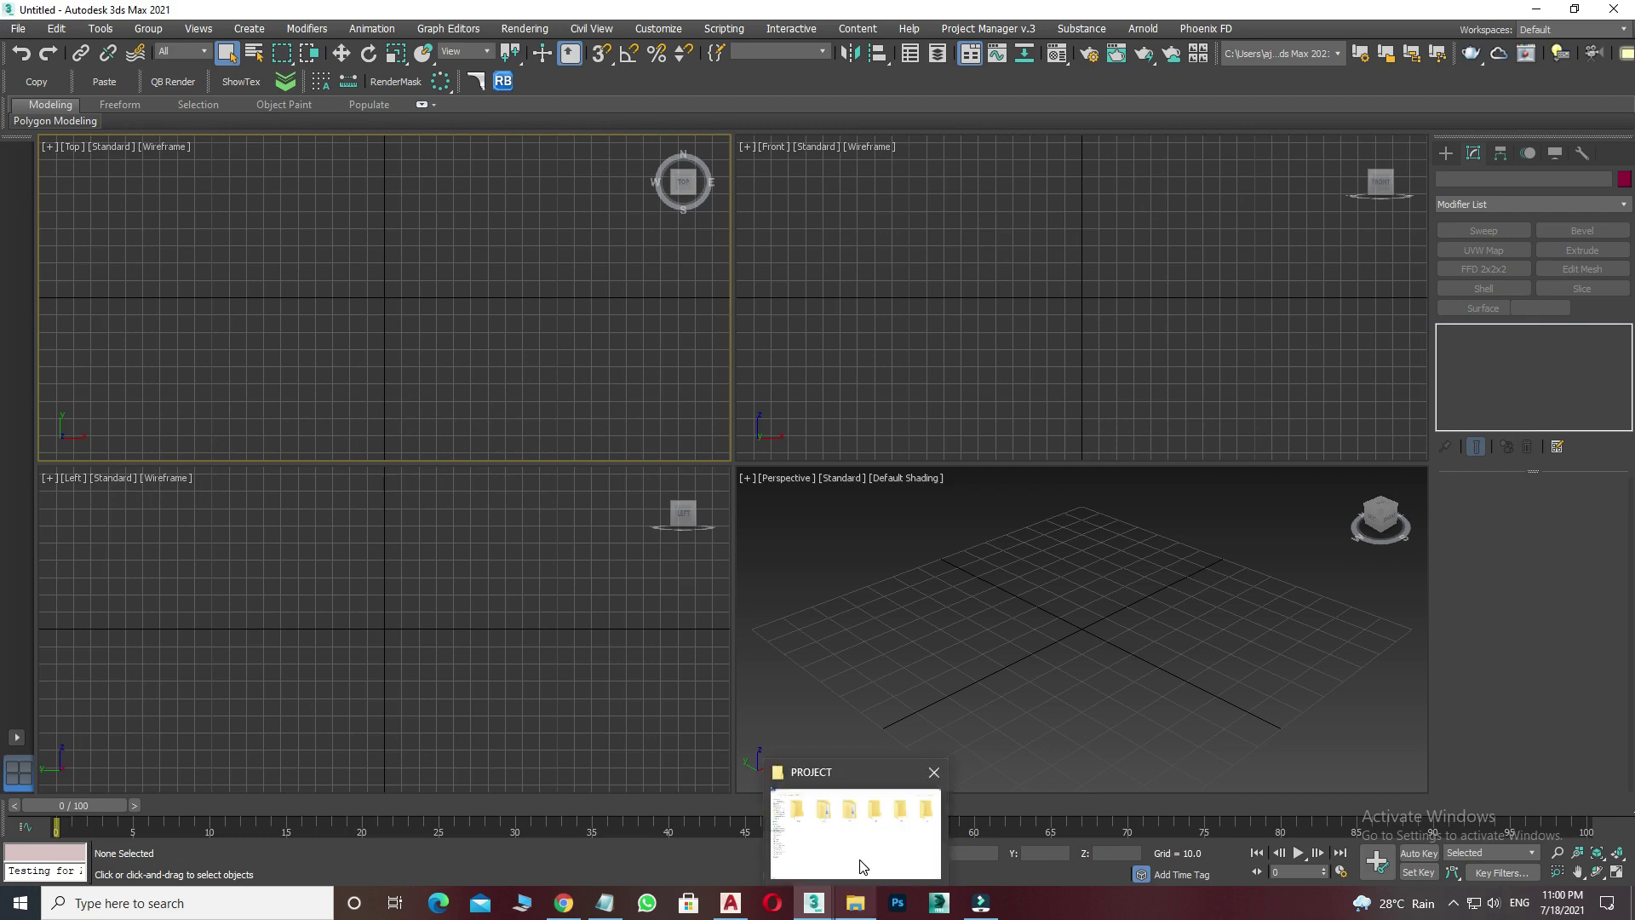
In the PROJECT folder, select CAD FILE and open the IMAGE folder.
{"action": "left_click", "coordinate": [860, 866]}
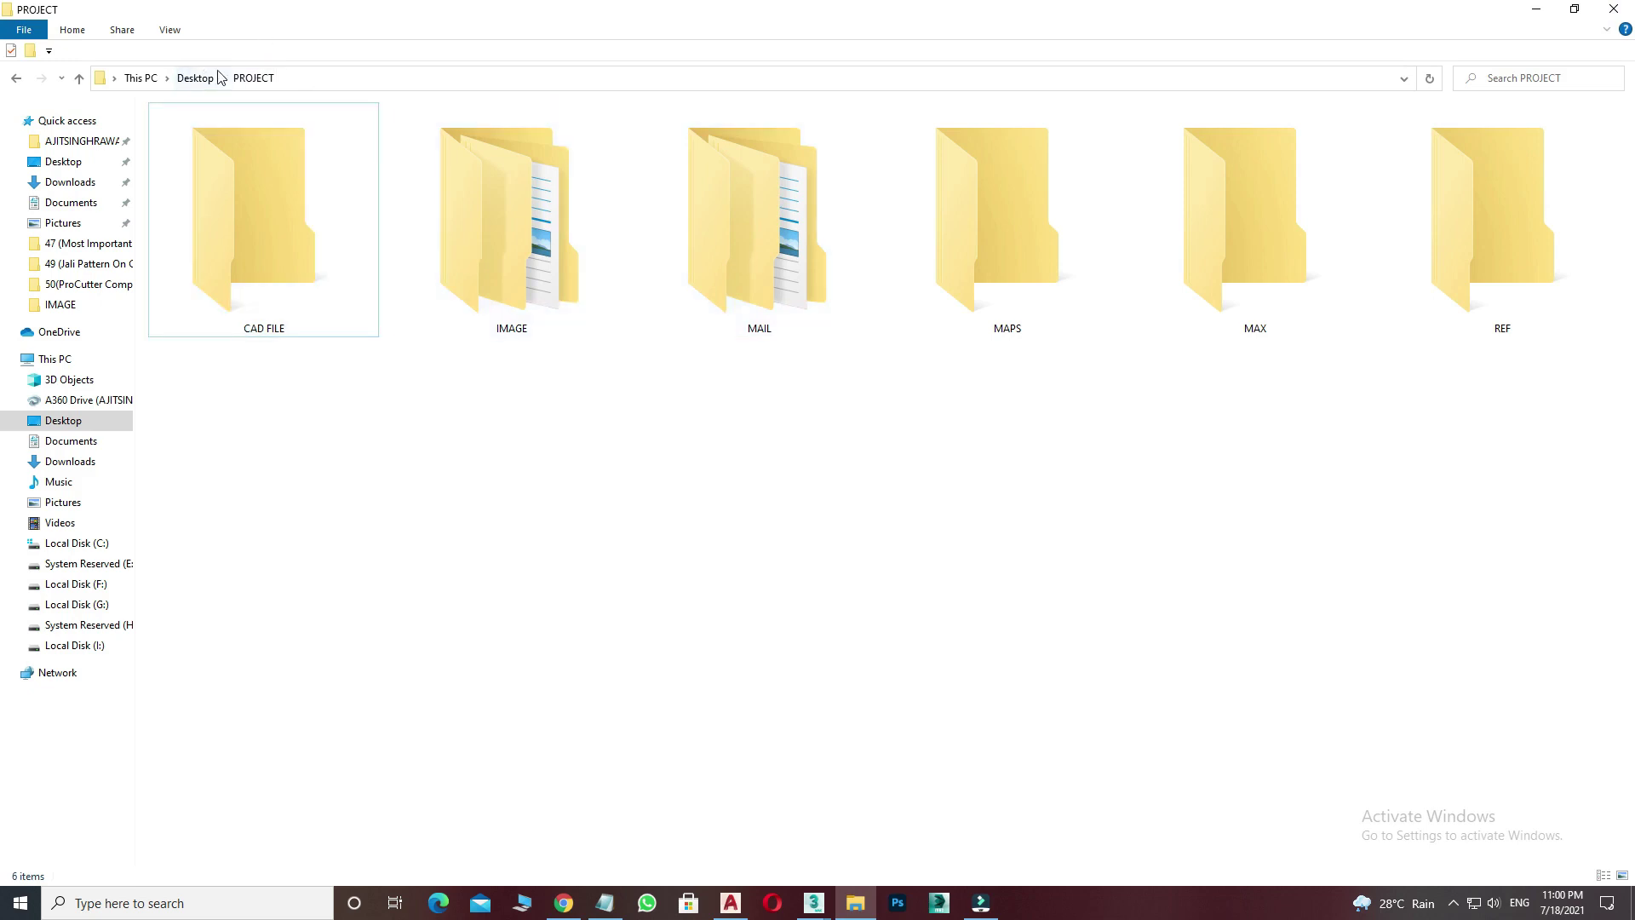
{"action": "left_click", "coordinate": [262, 241]}
{"action": "left_click", "coordinate": [234, 210]}
{"action": "left_click", "coordinate": [248, 214]}
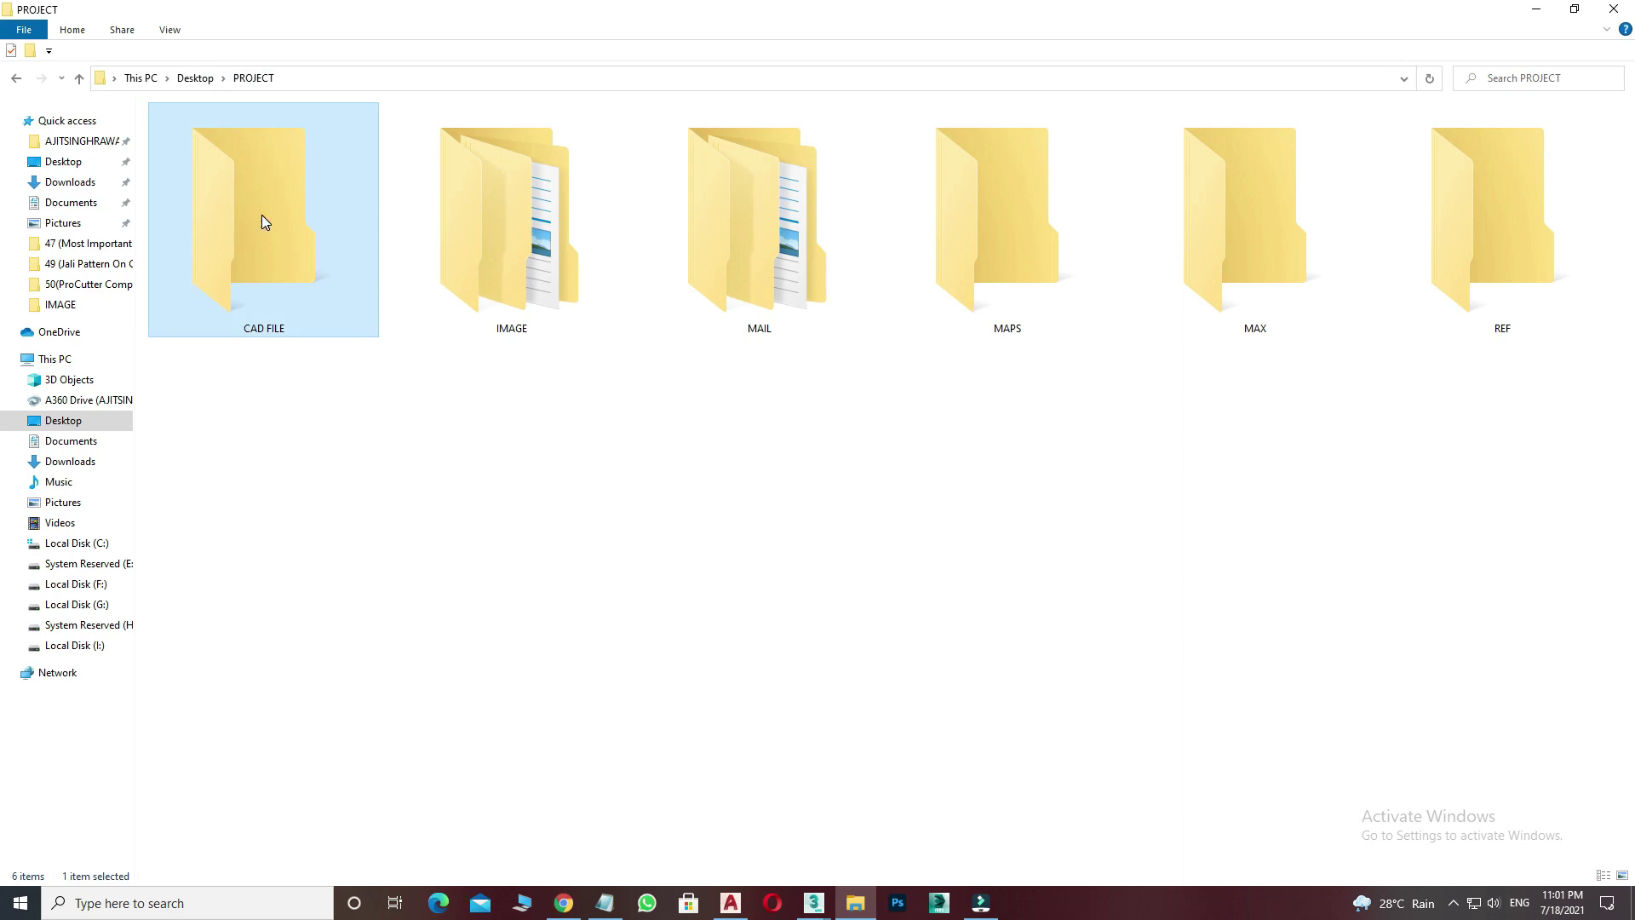
{"action": "left_click", "coordinate": [525, 220]}
{"action": "double_click", "coordinate": [523, 221]}
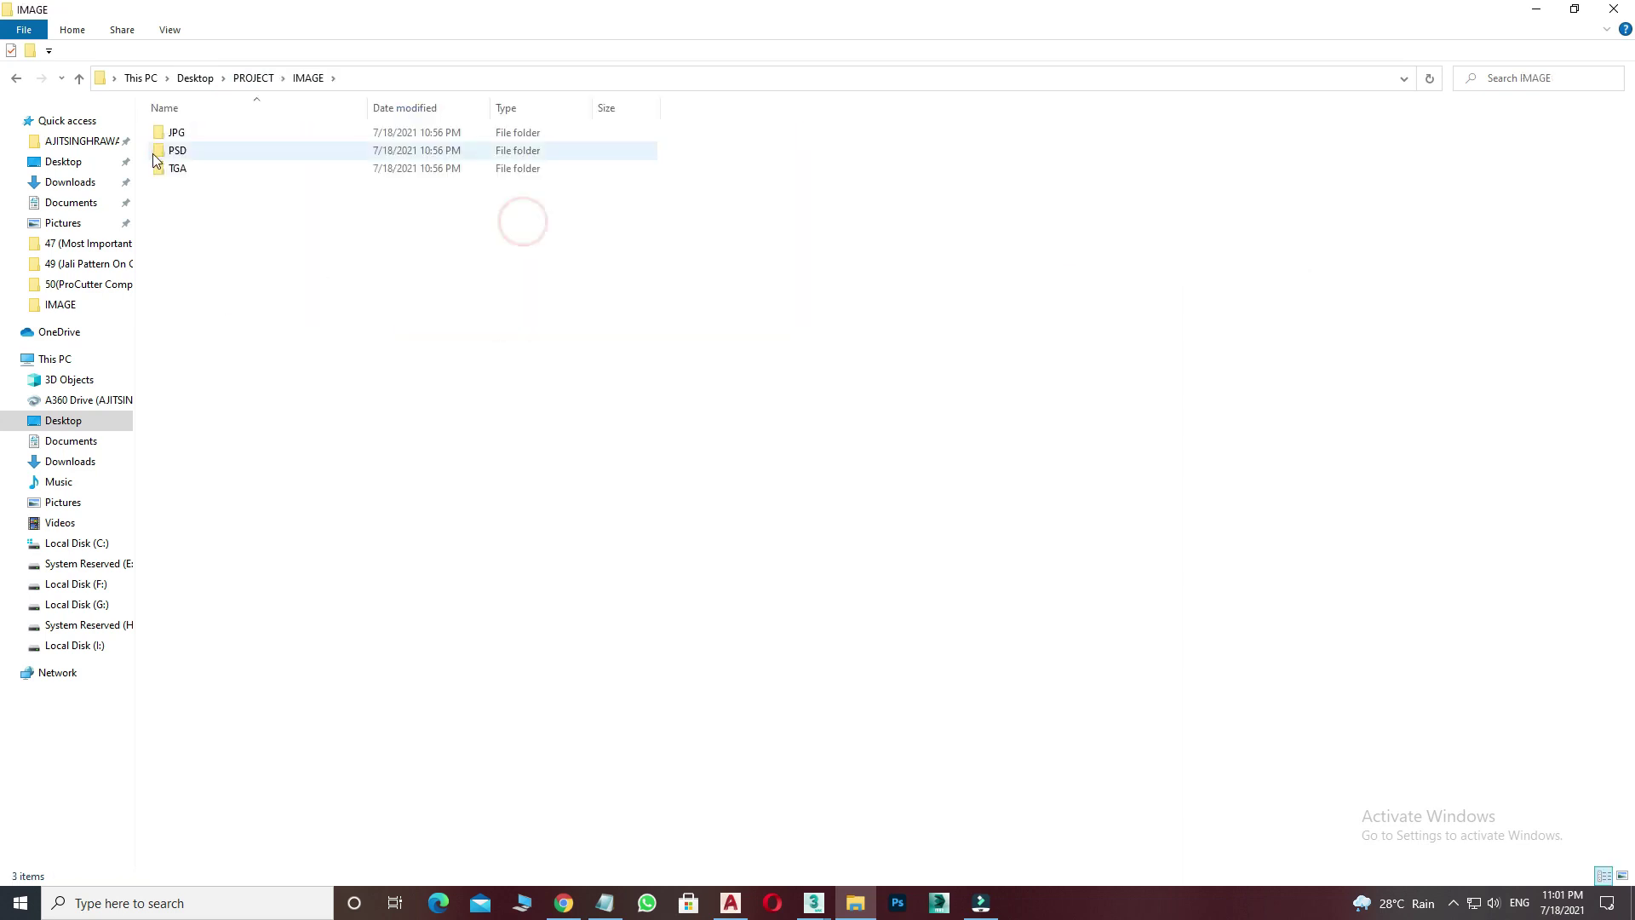
Show IMAGE's JPG, PSD and TGA subfolders as extra large icons, then return to PROJECT.
{"action": "left_click", "coordinate": [177, 133]}
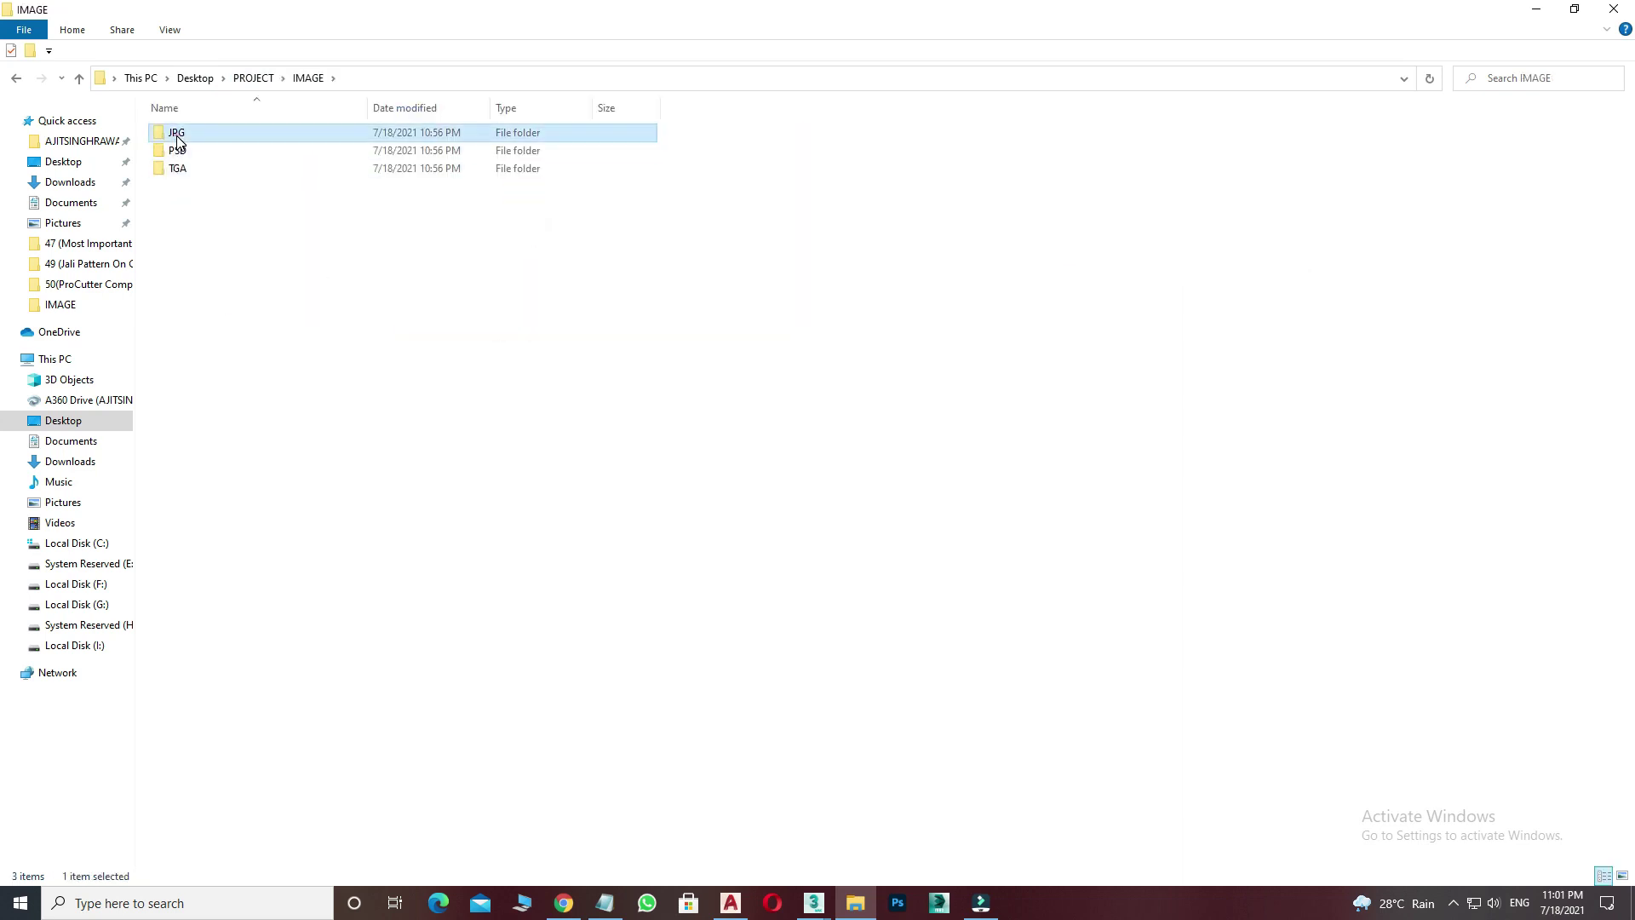
{"action": "right_click", "coordinate": [366, 307]}
{"action": "left_click", "coordinate": [579, 309]}
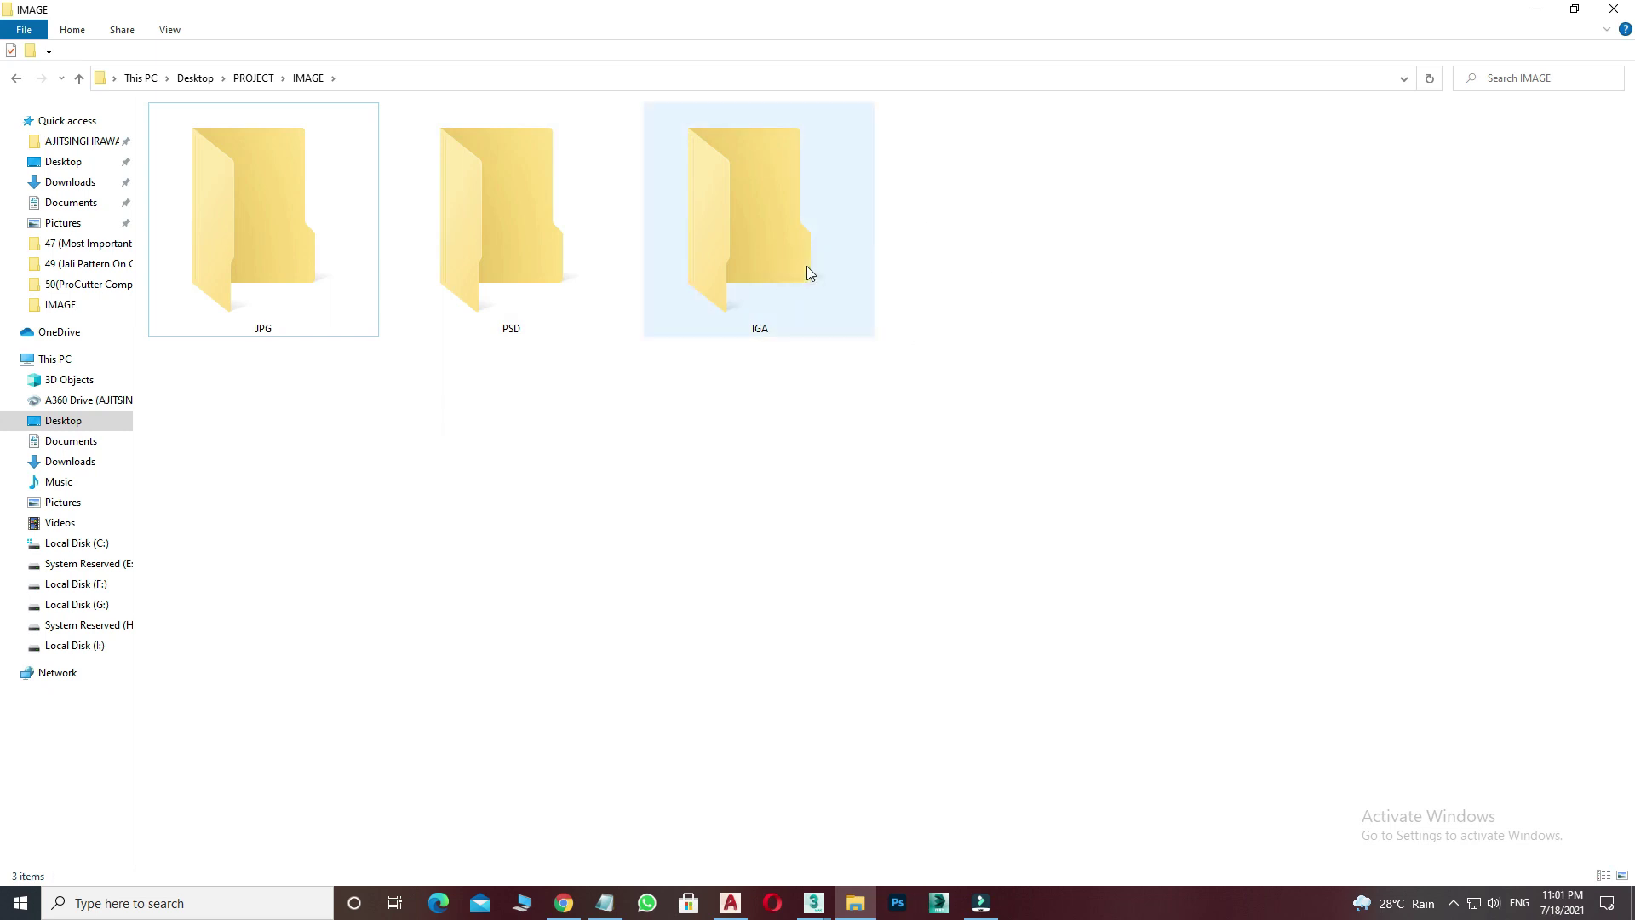
{"action": "left_click", "coordinate": [228, 223]}
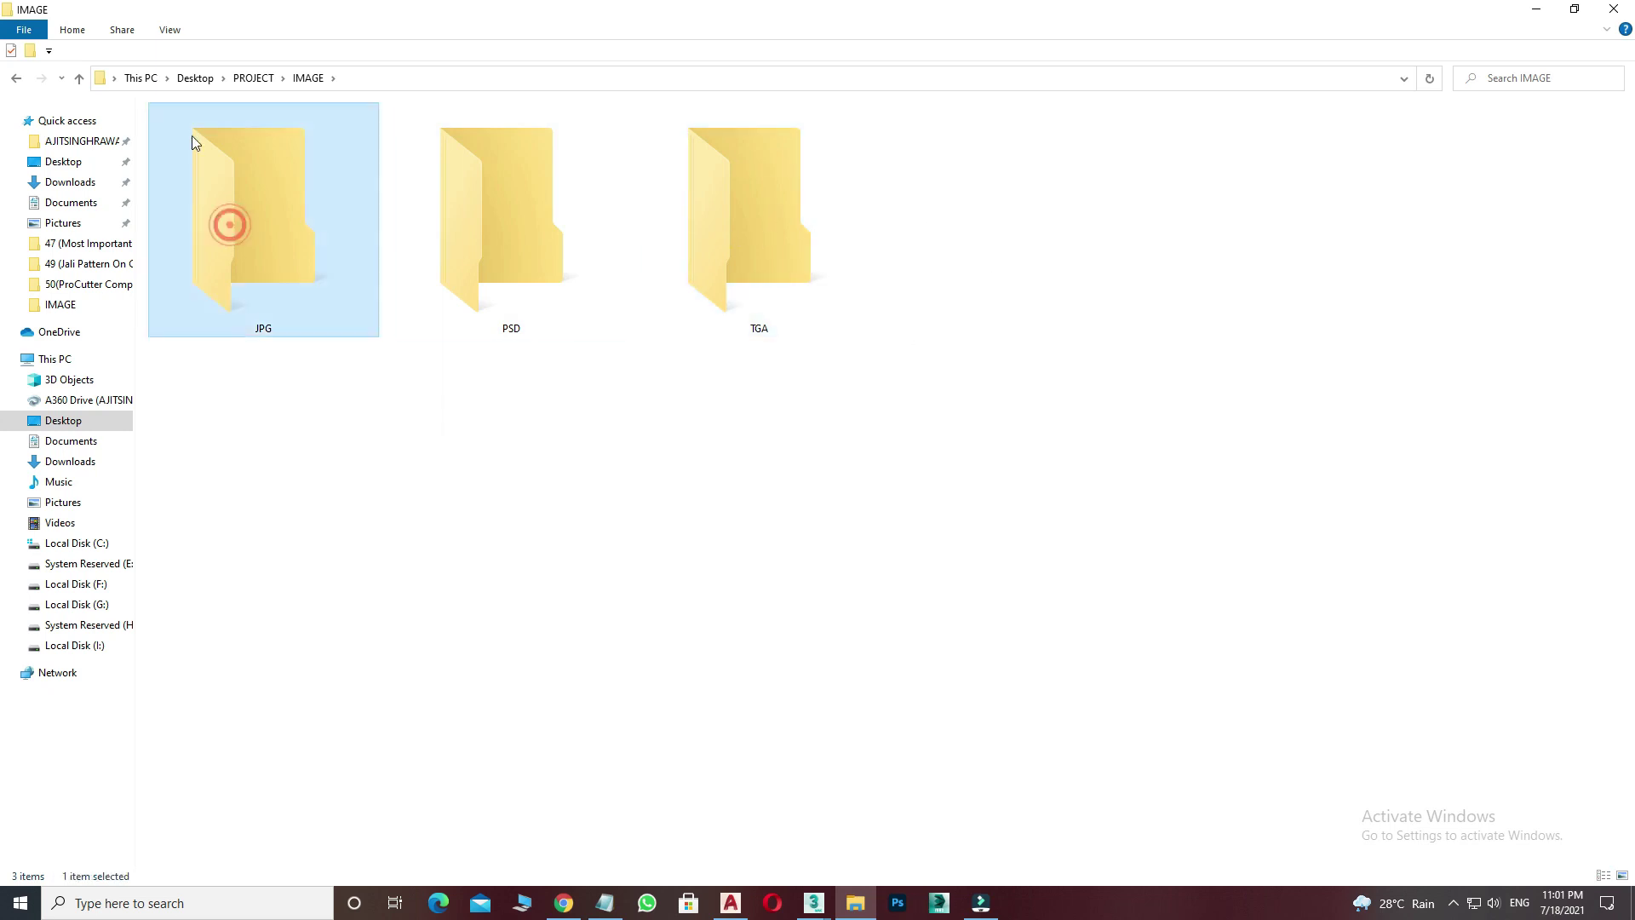
{"action": "left_click", "coordinate": [519, 185]}
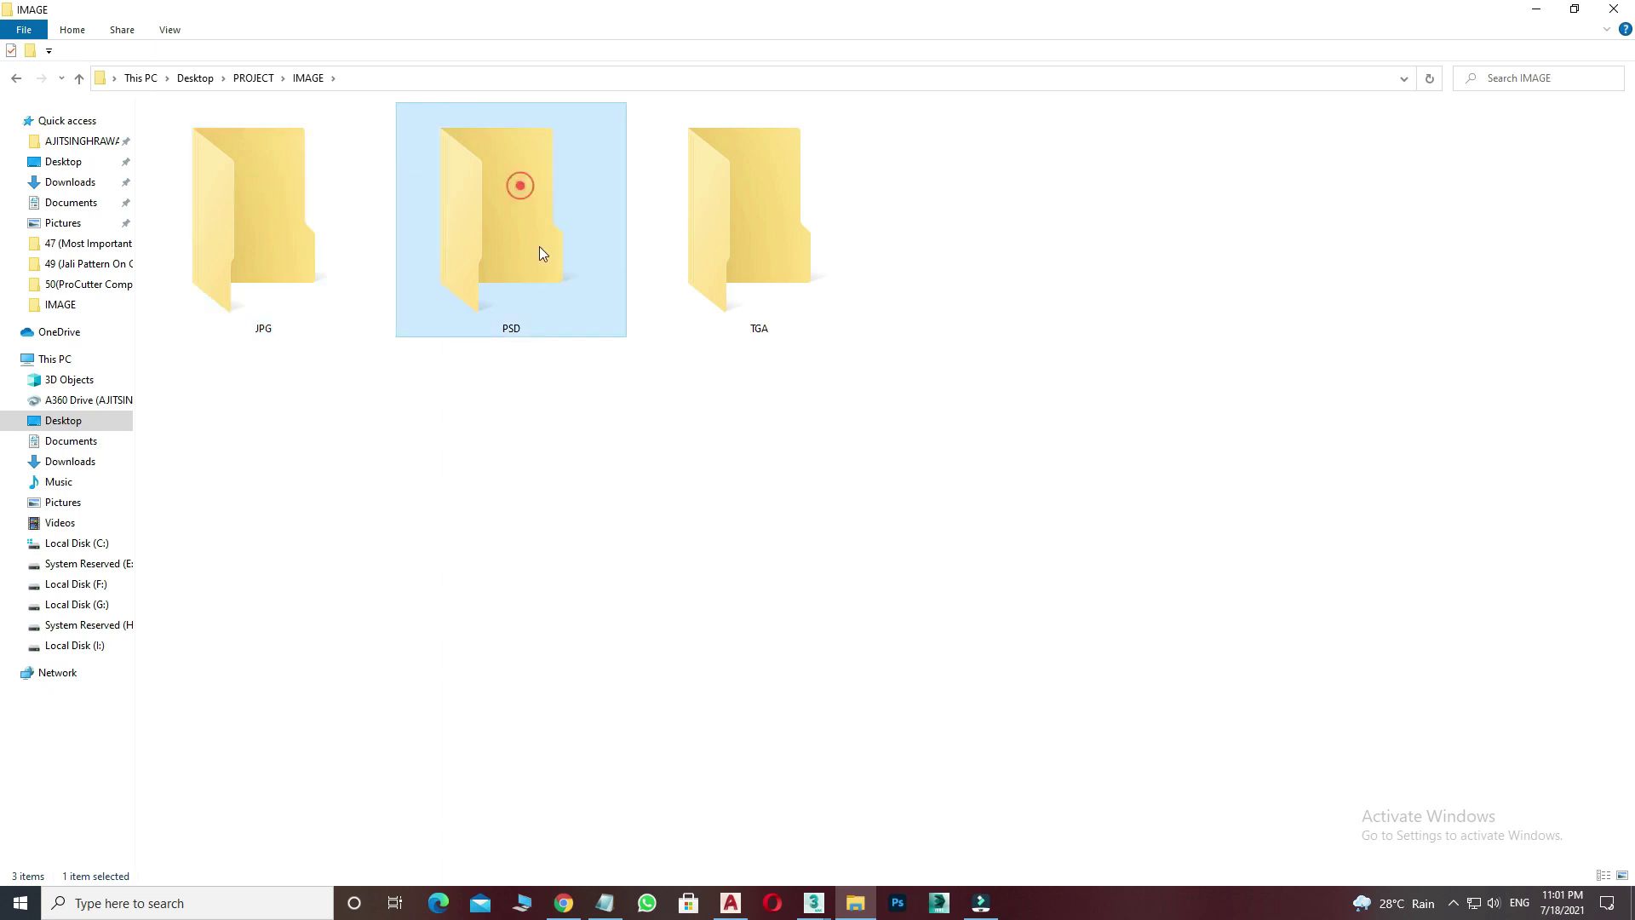
{"action": "left_click", "coordinate": [800, 223]}
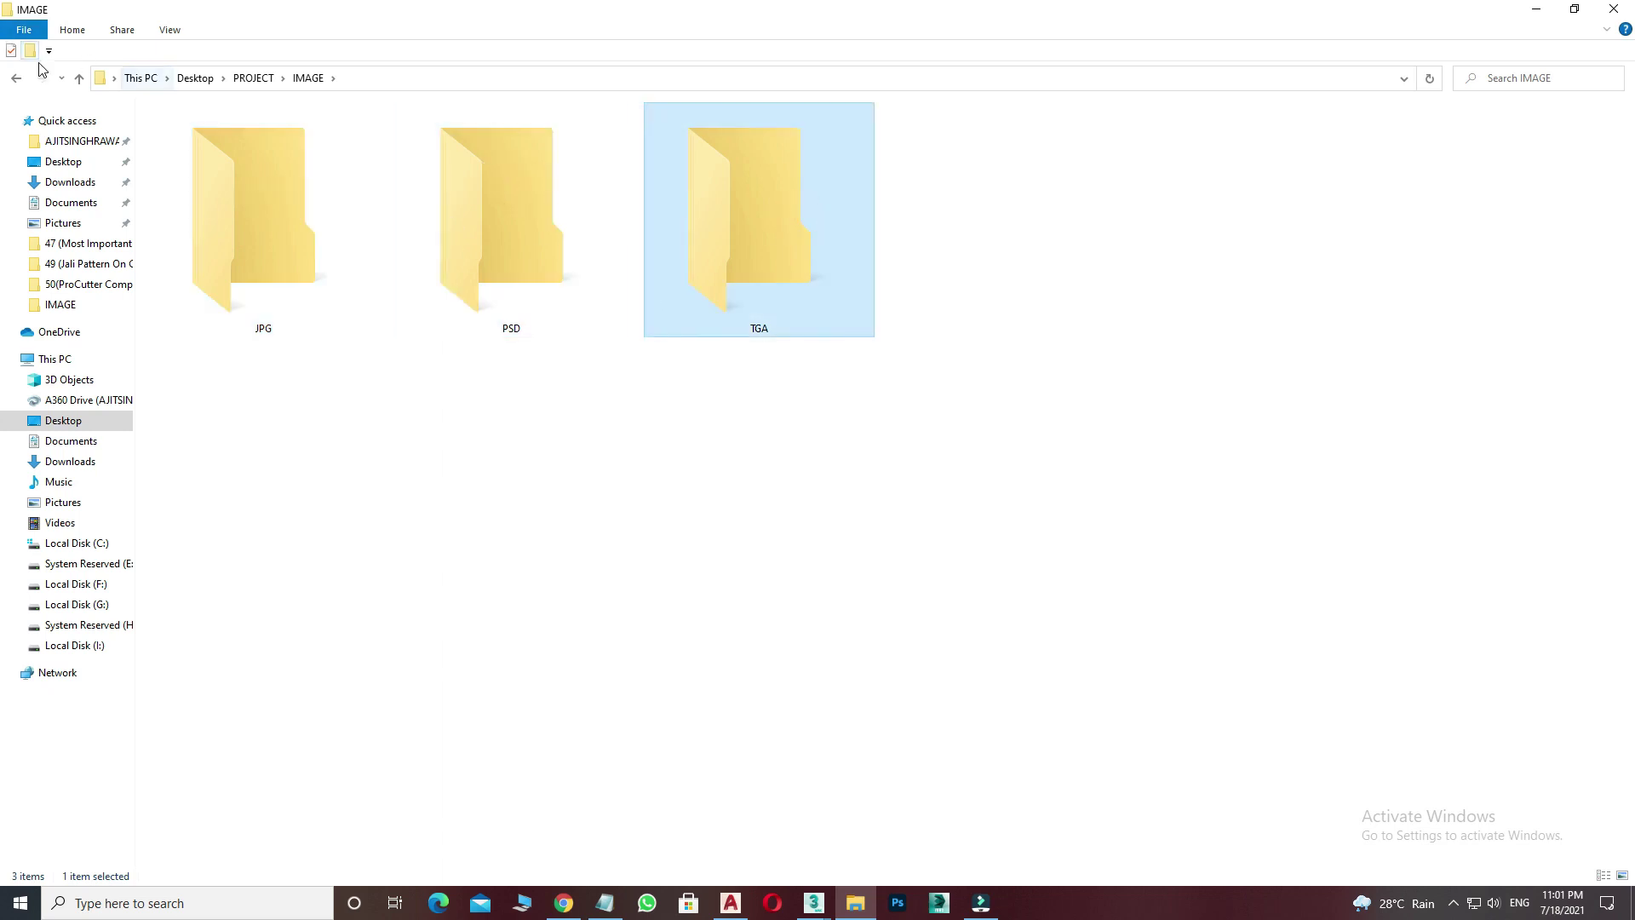
{"action": "left_click", "coordinate": [15, 80]}
Open MAIL and display its RECEIVED and SENT folders as extra large icons.
{"action": "left_click", "coordinate": [787, 236]}
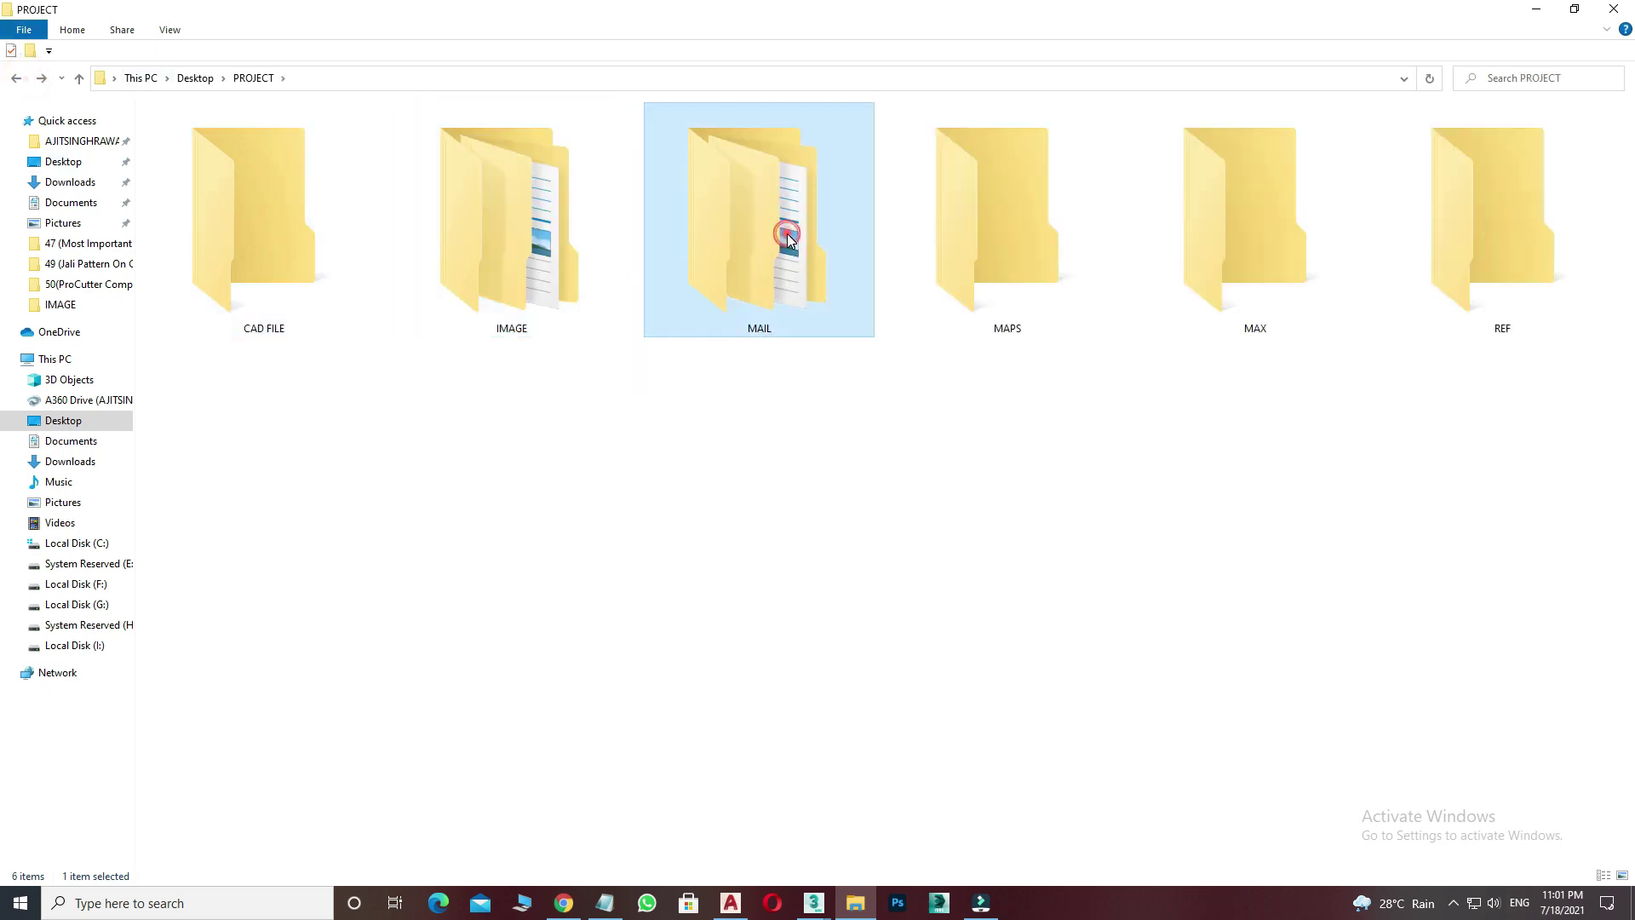
{"action": "double_click", "coordinate": [766, 224]}
{"action": "right_click", "coordinate": [522, 335]}
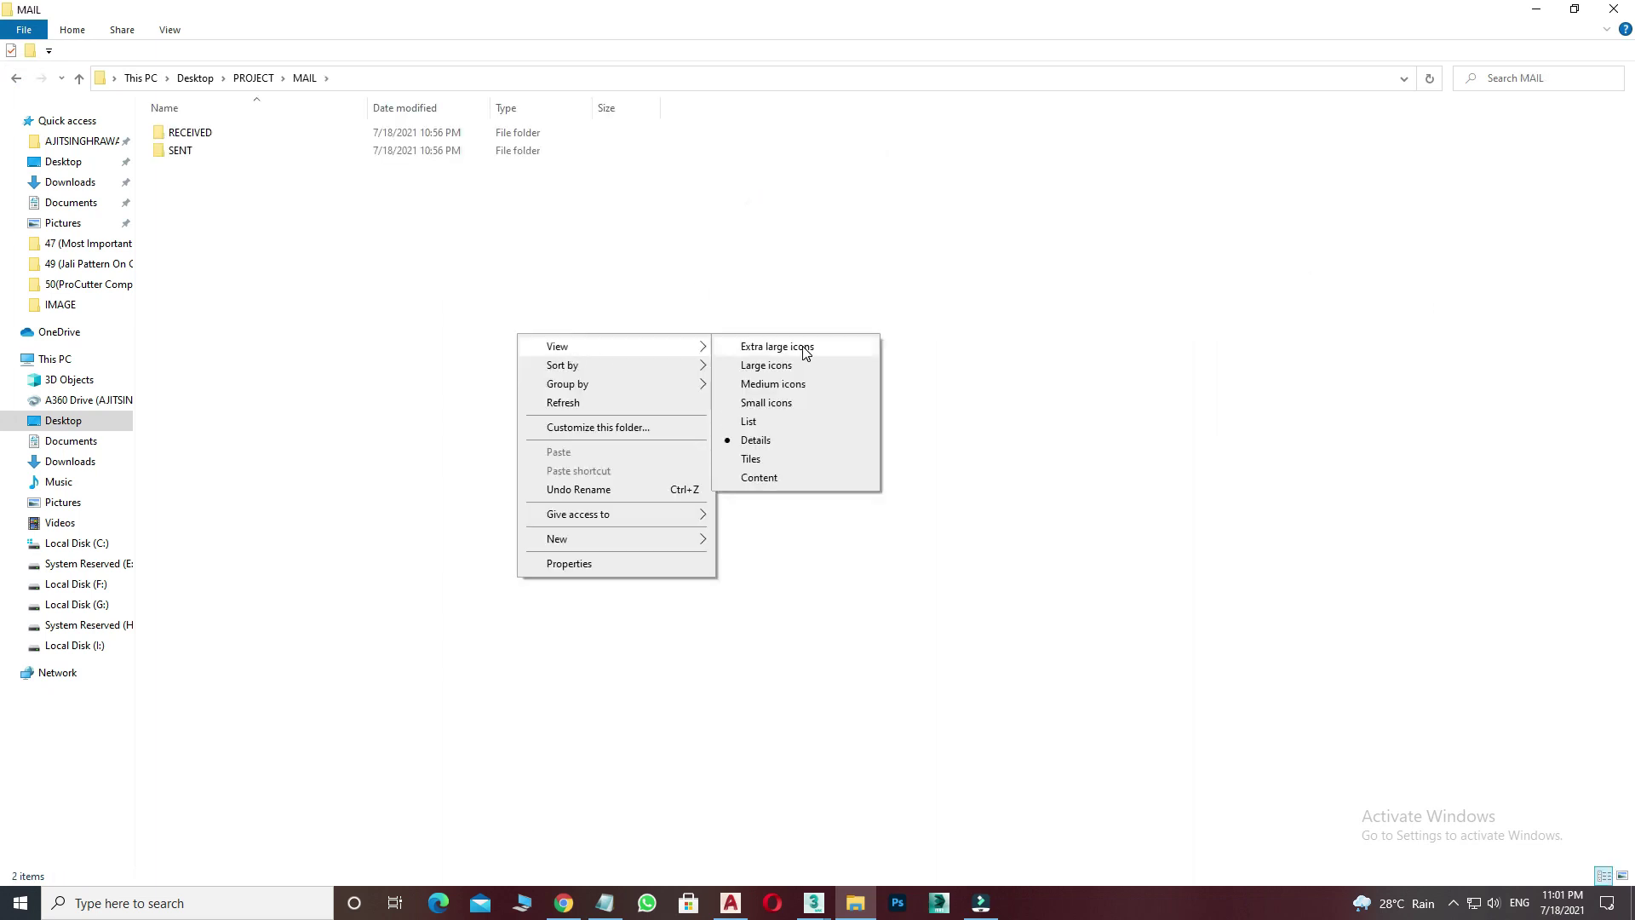
{"action": "left_click", "coordinate": [771, 346]}
{"action": "left_click", "coordinate": [303, 267]}
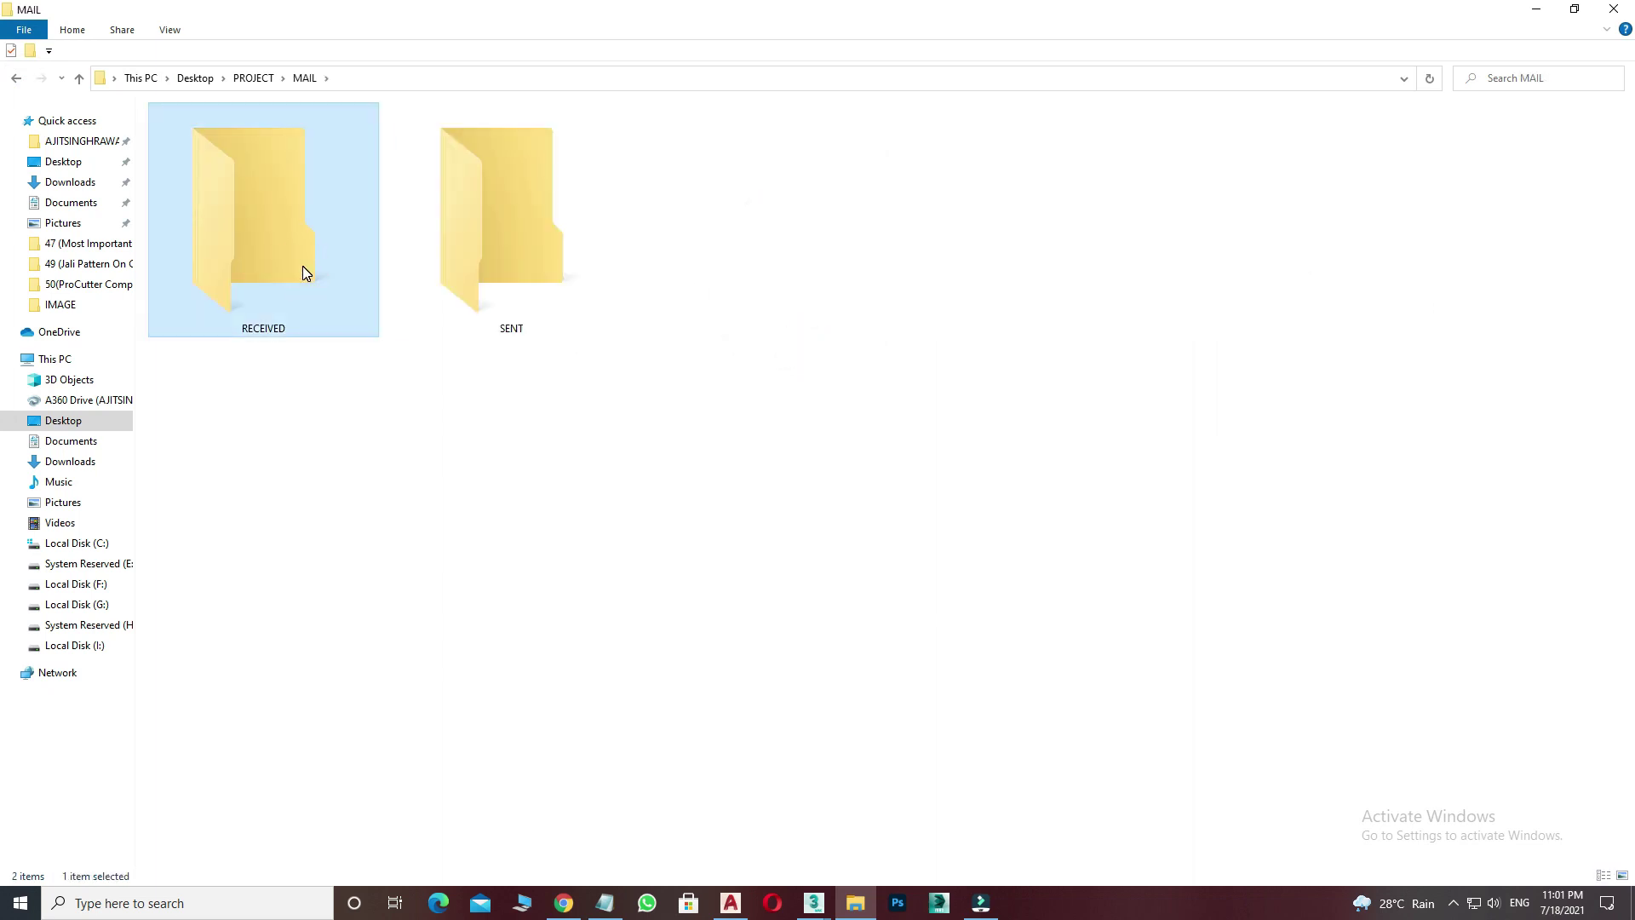
{"action": "left_click", "coordinate": [596, 256]}
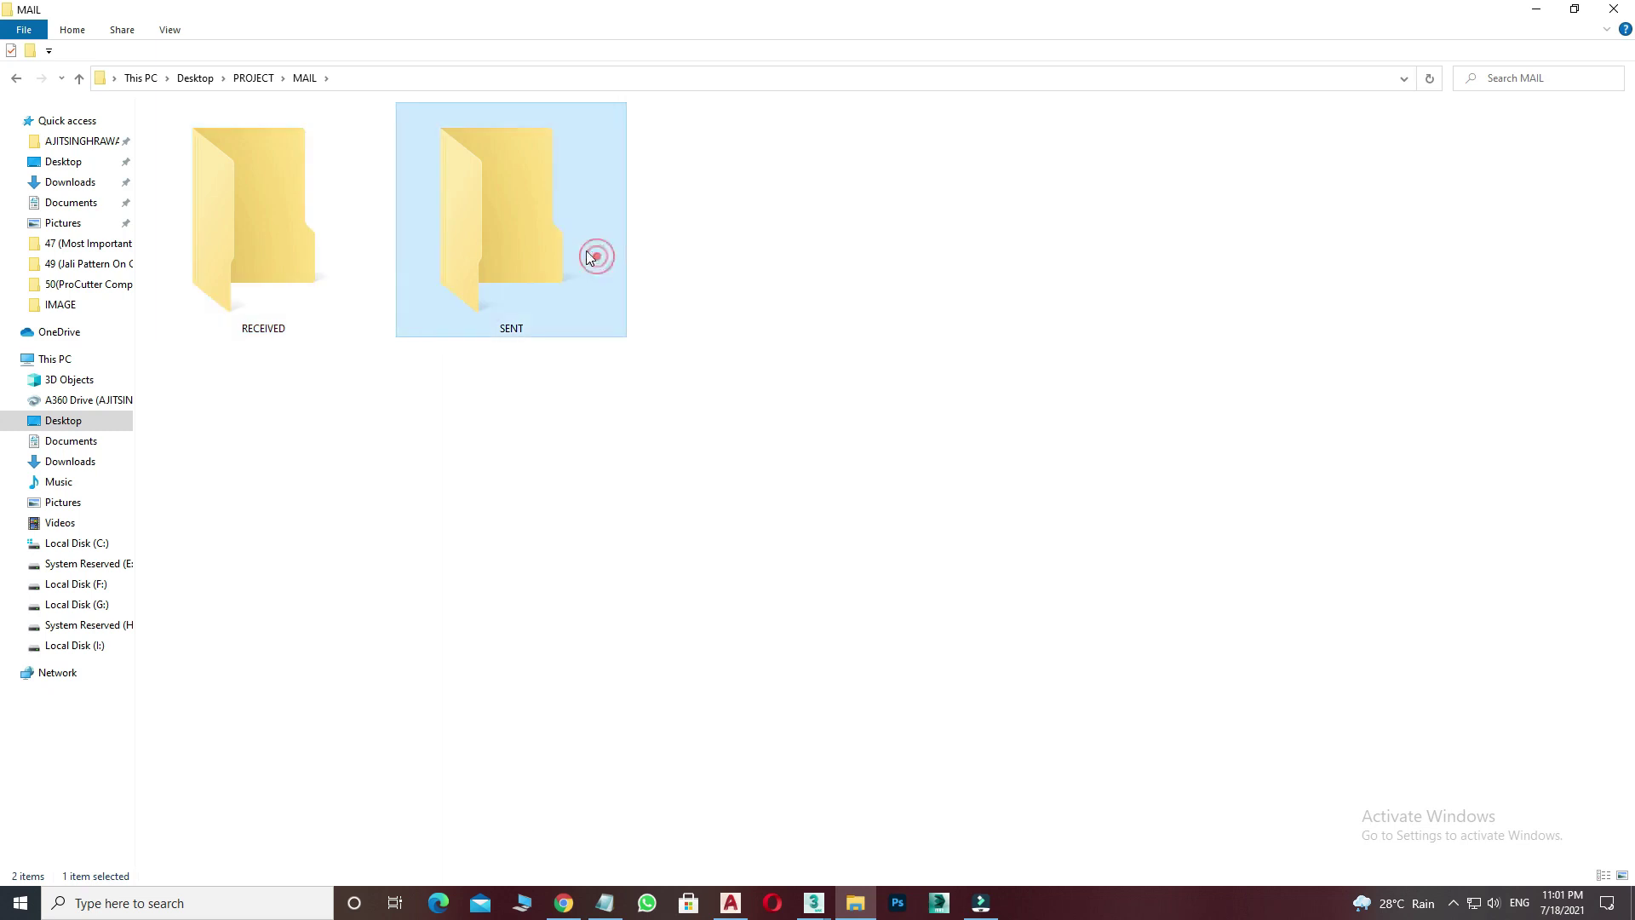
{"action": "left_click", "coordinate": [17, 80]}
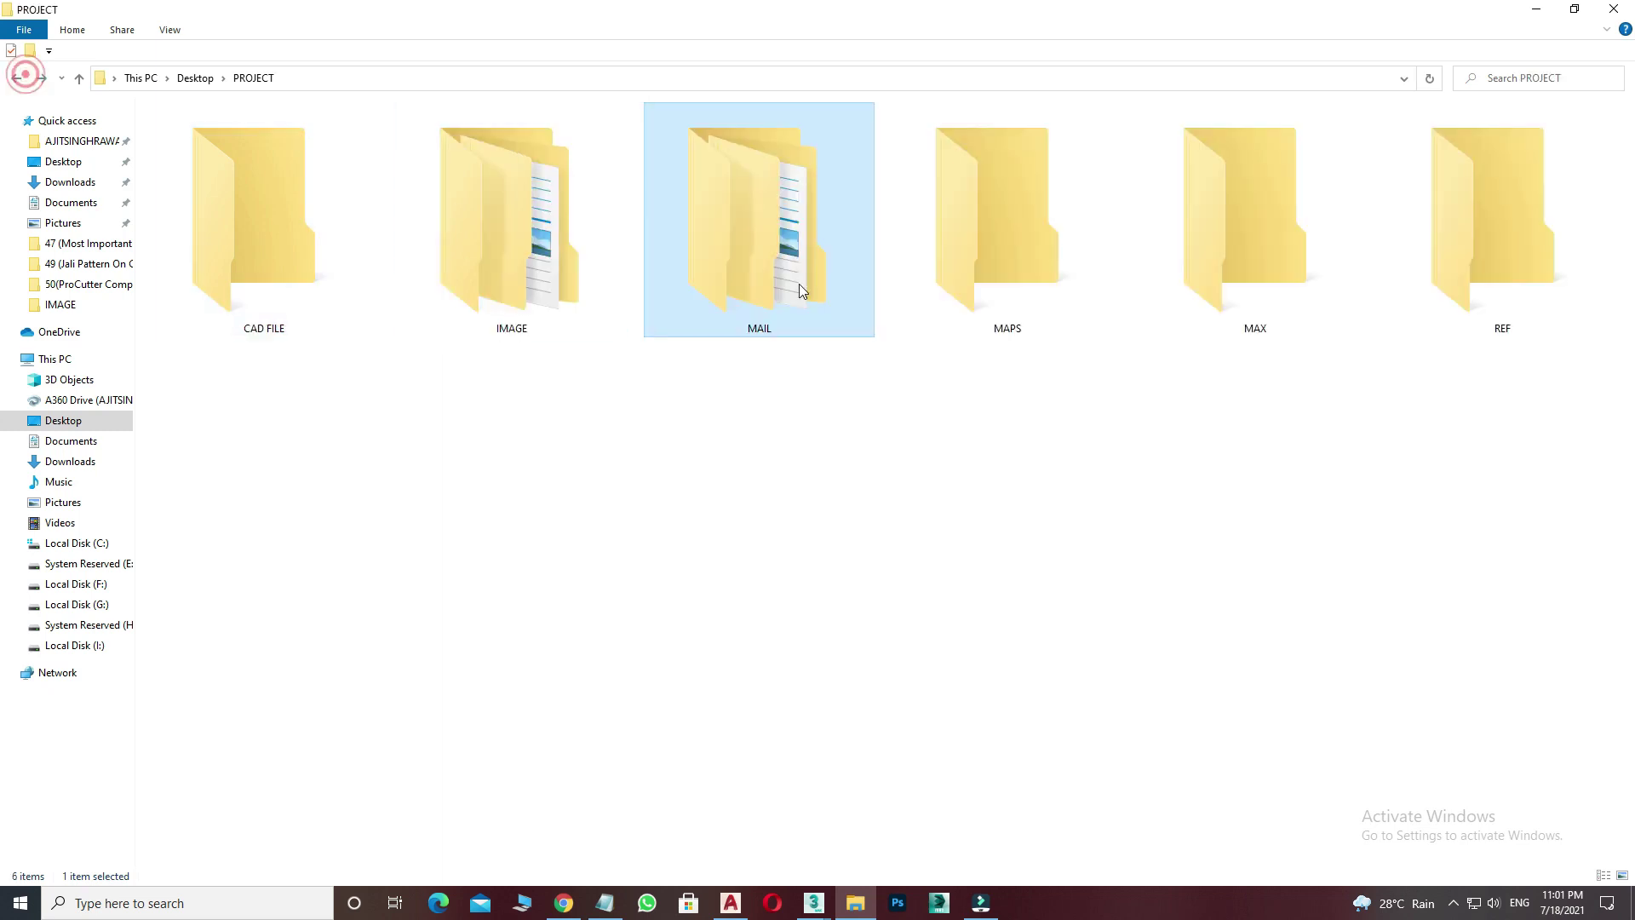
Open the MAPS, MAX and REF folders in turn, returning to PROJECT each time.
{"action": "left_click", "coordinate": [1012, 295]}
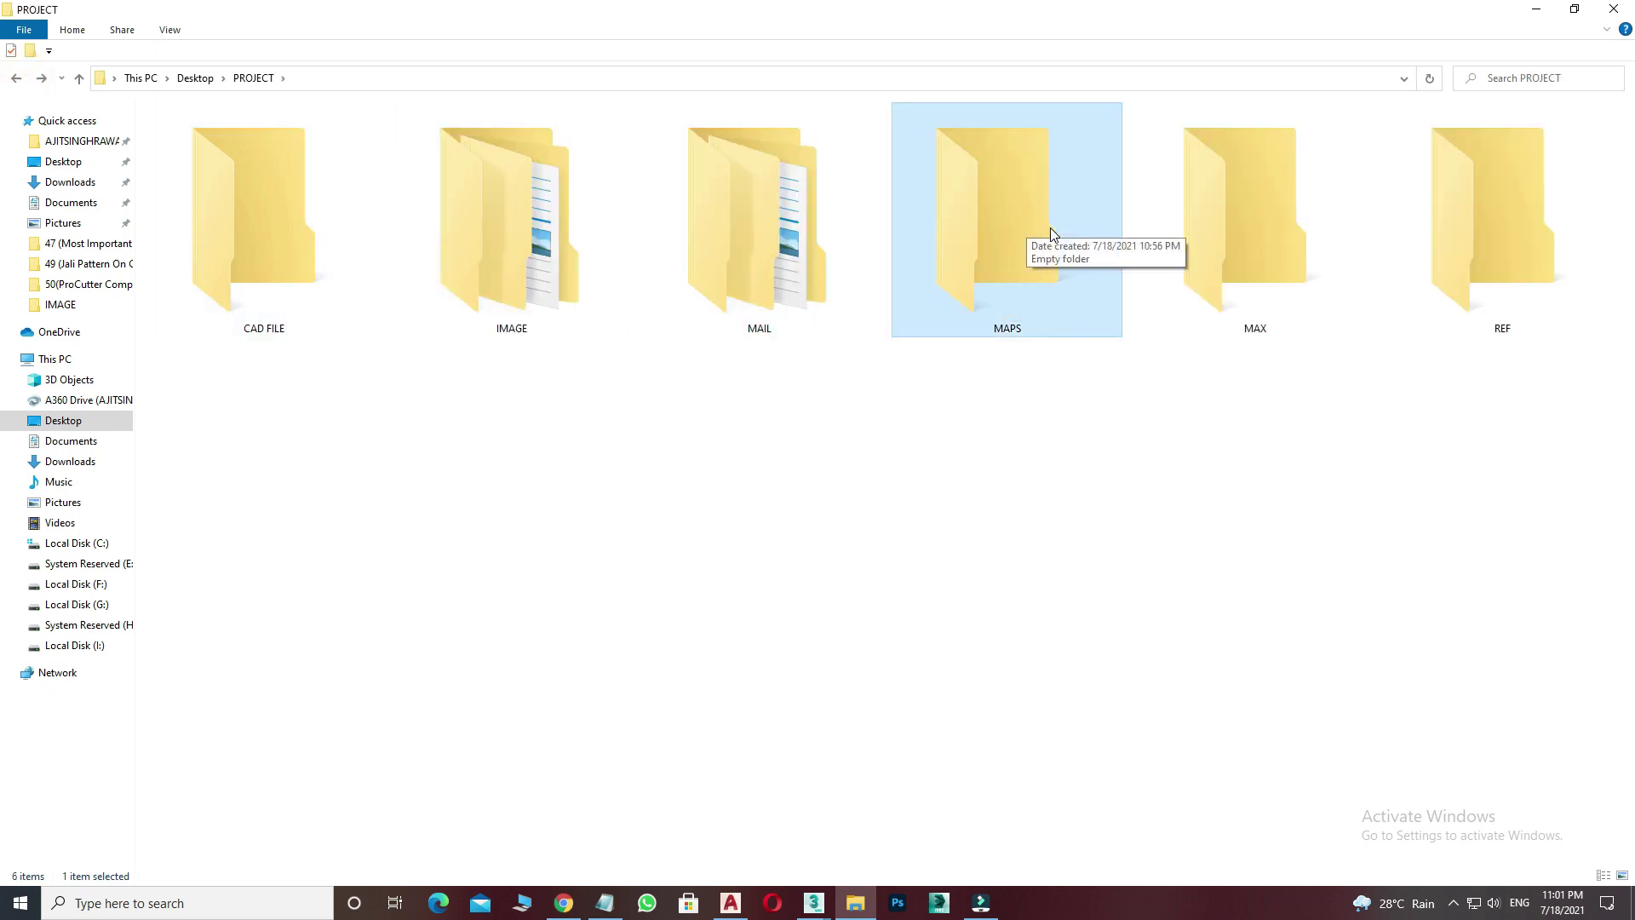
{"action": "double_click", "coordinate": [973, 203]}
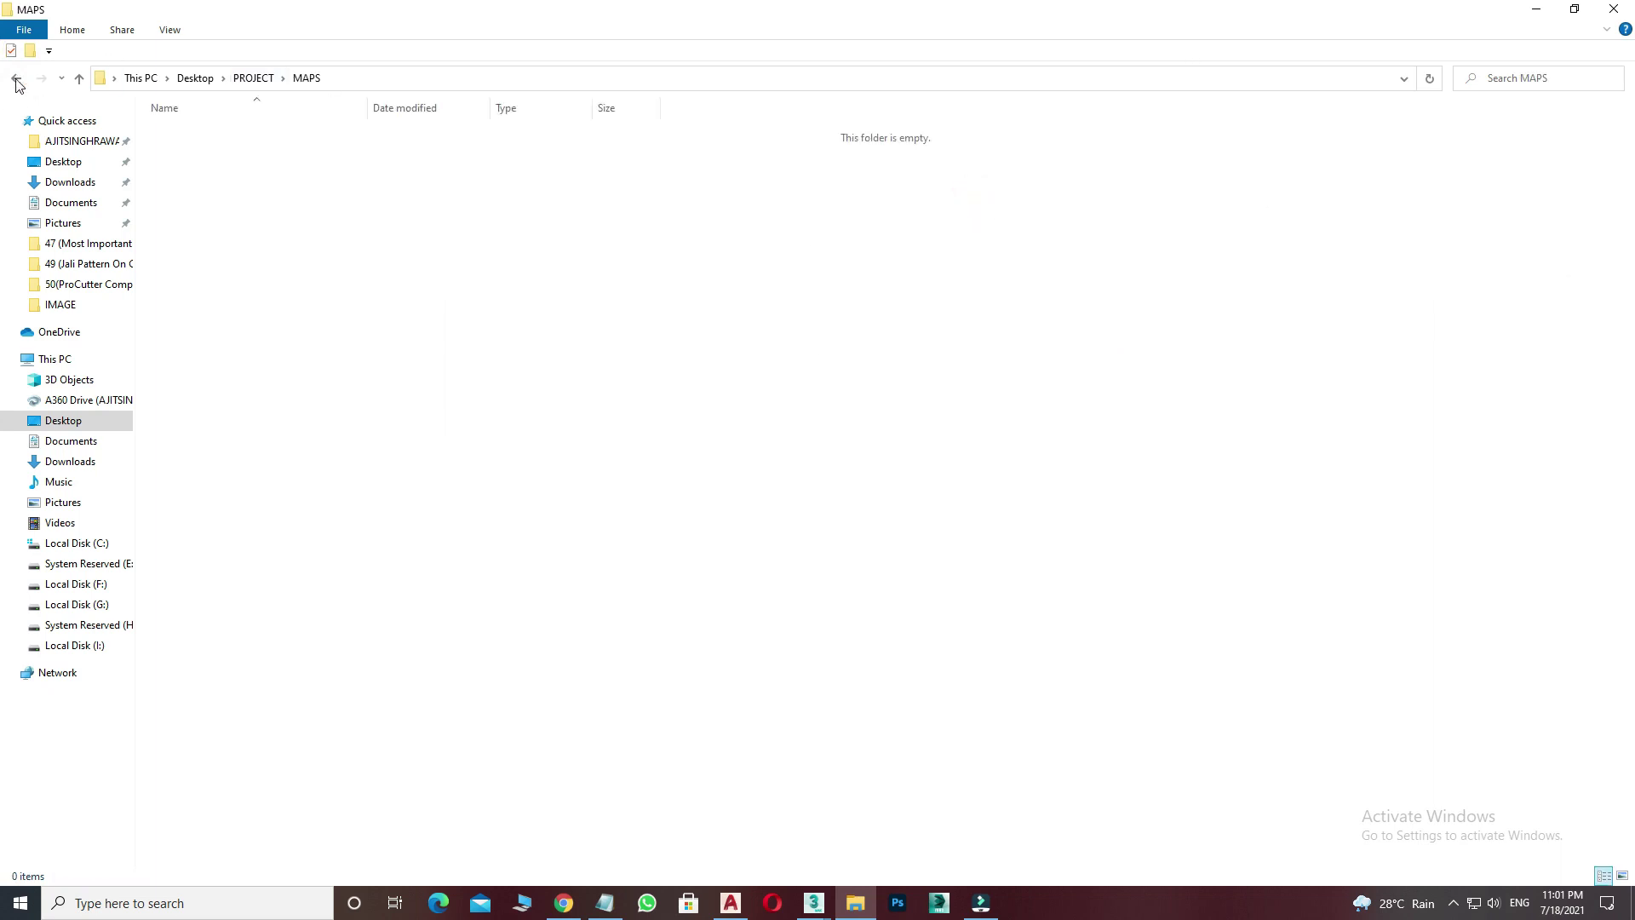
{"action": "left_click", "coordinate": [16, 77]}
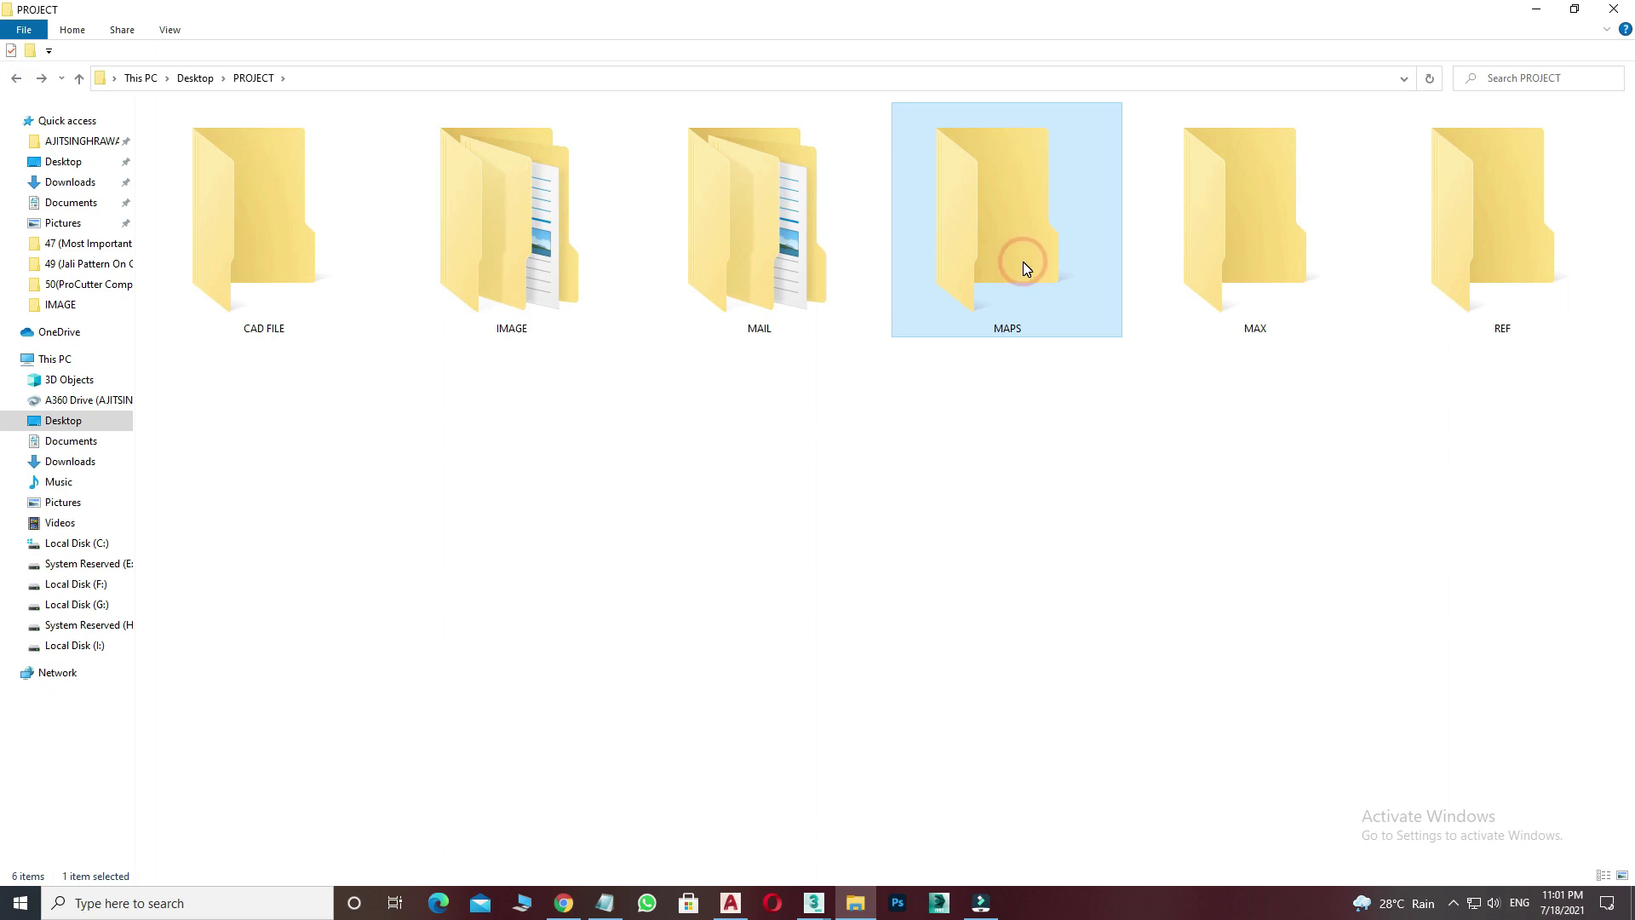
{"action": "left_click", "coordinate": [1293, 254]}
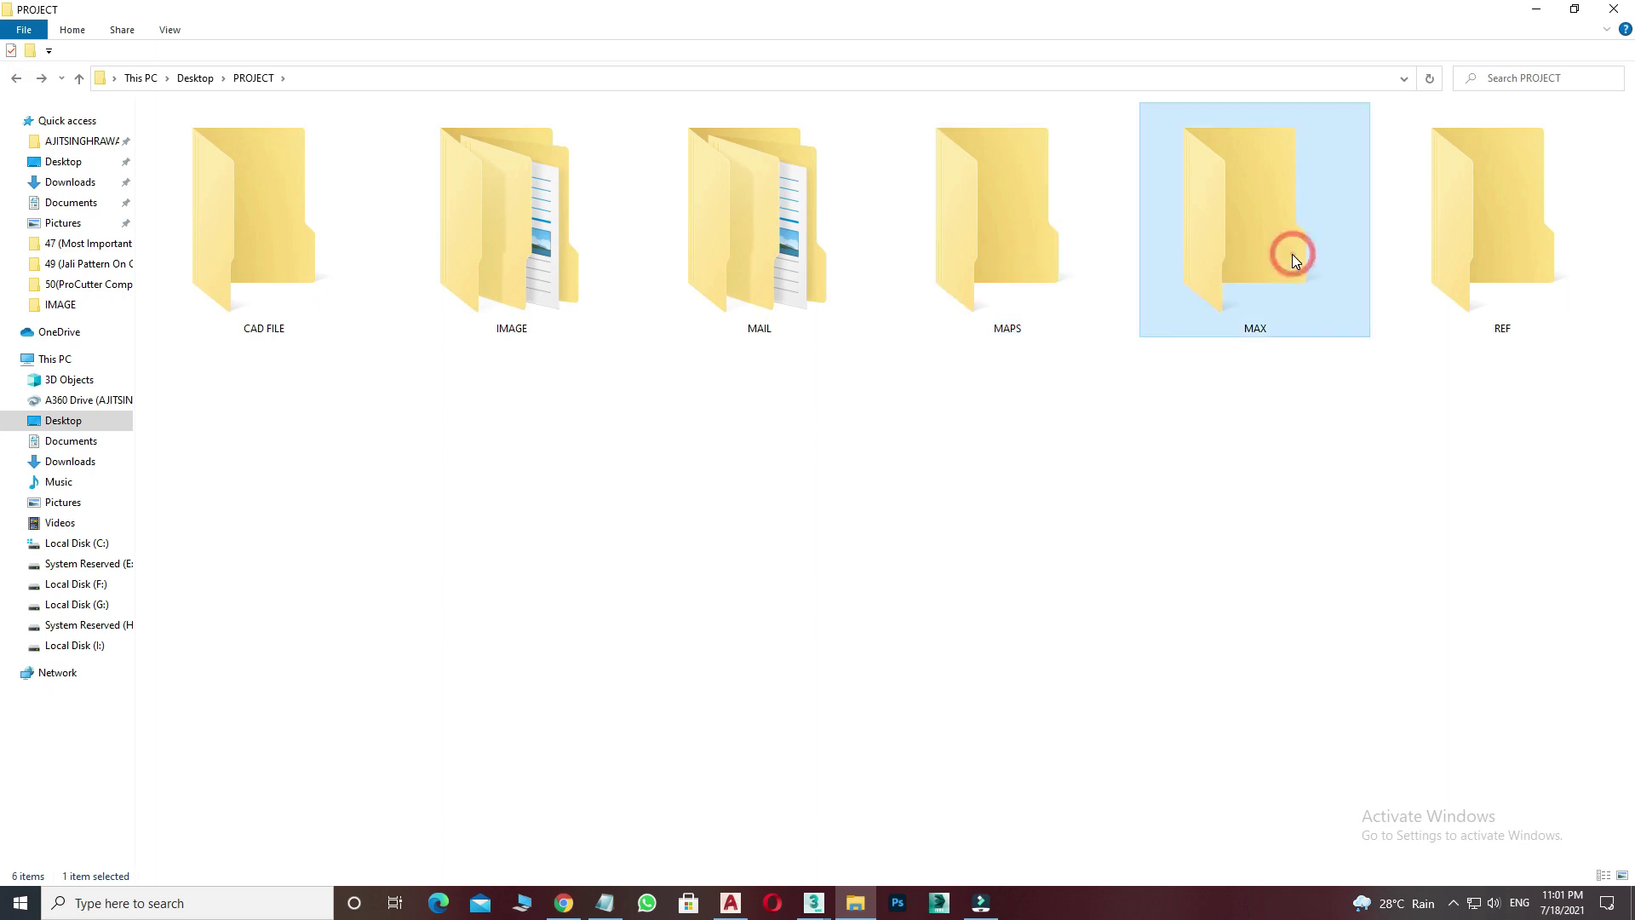
{"action": "double_click", "coordinate": [1275, 239]}
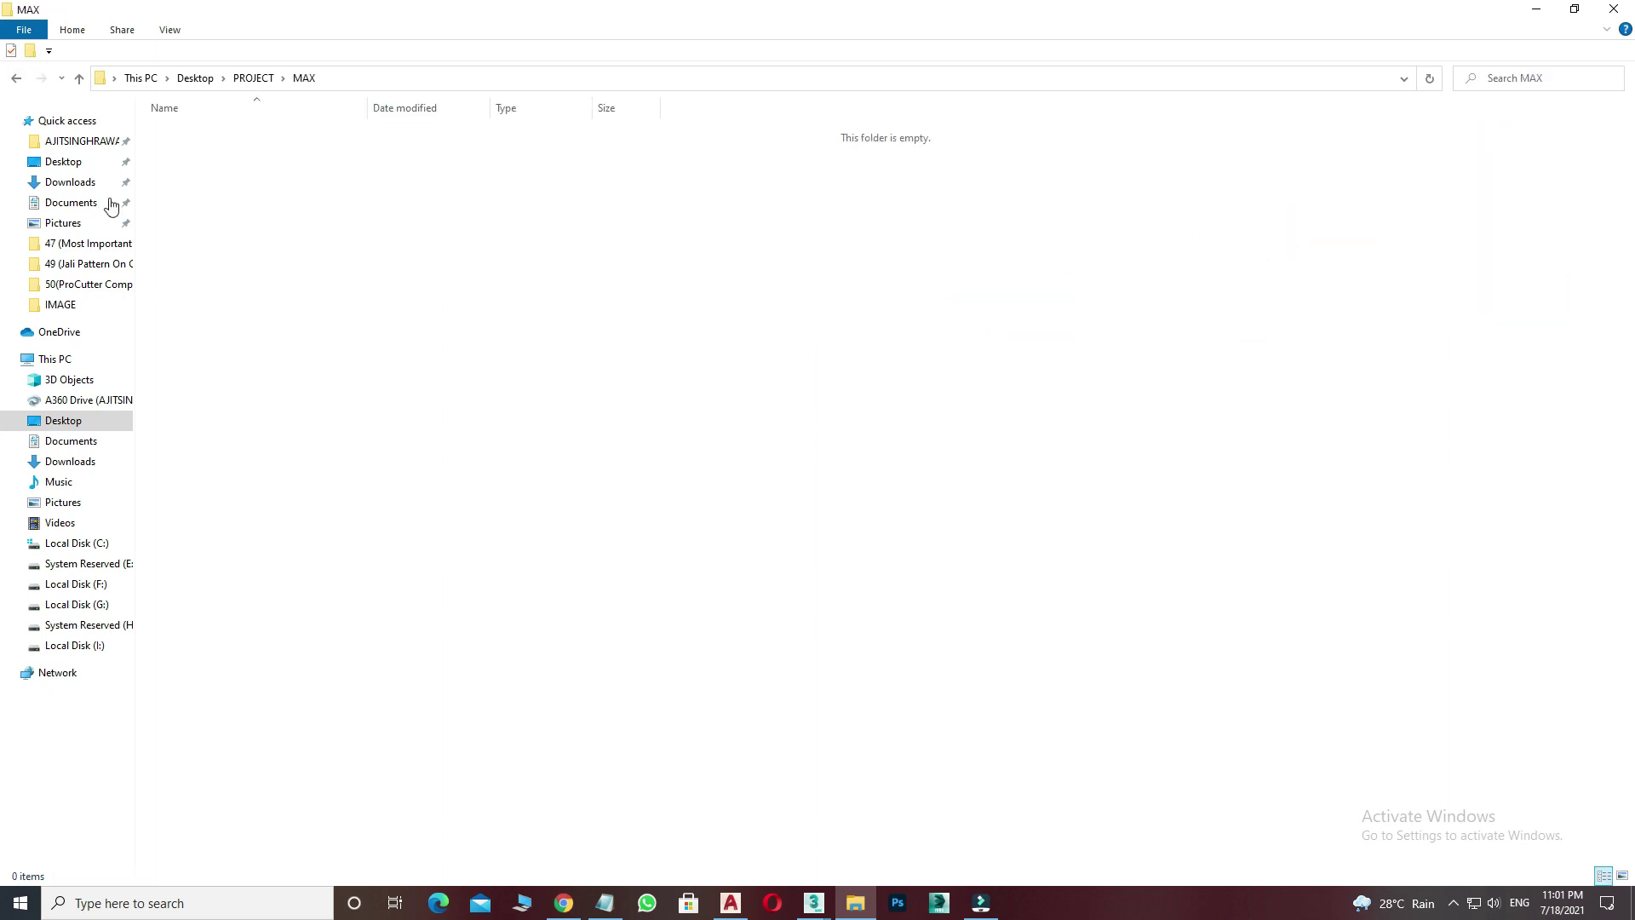
{"action": "left_click", "coordinate": [16, 77]}
{"action": "left_click", "coordinate": [1523, 232]}
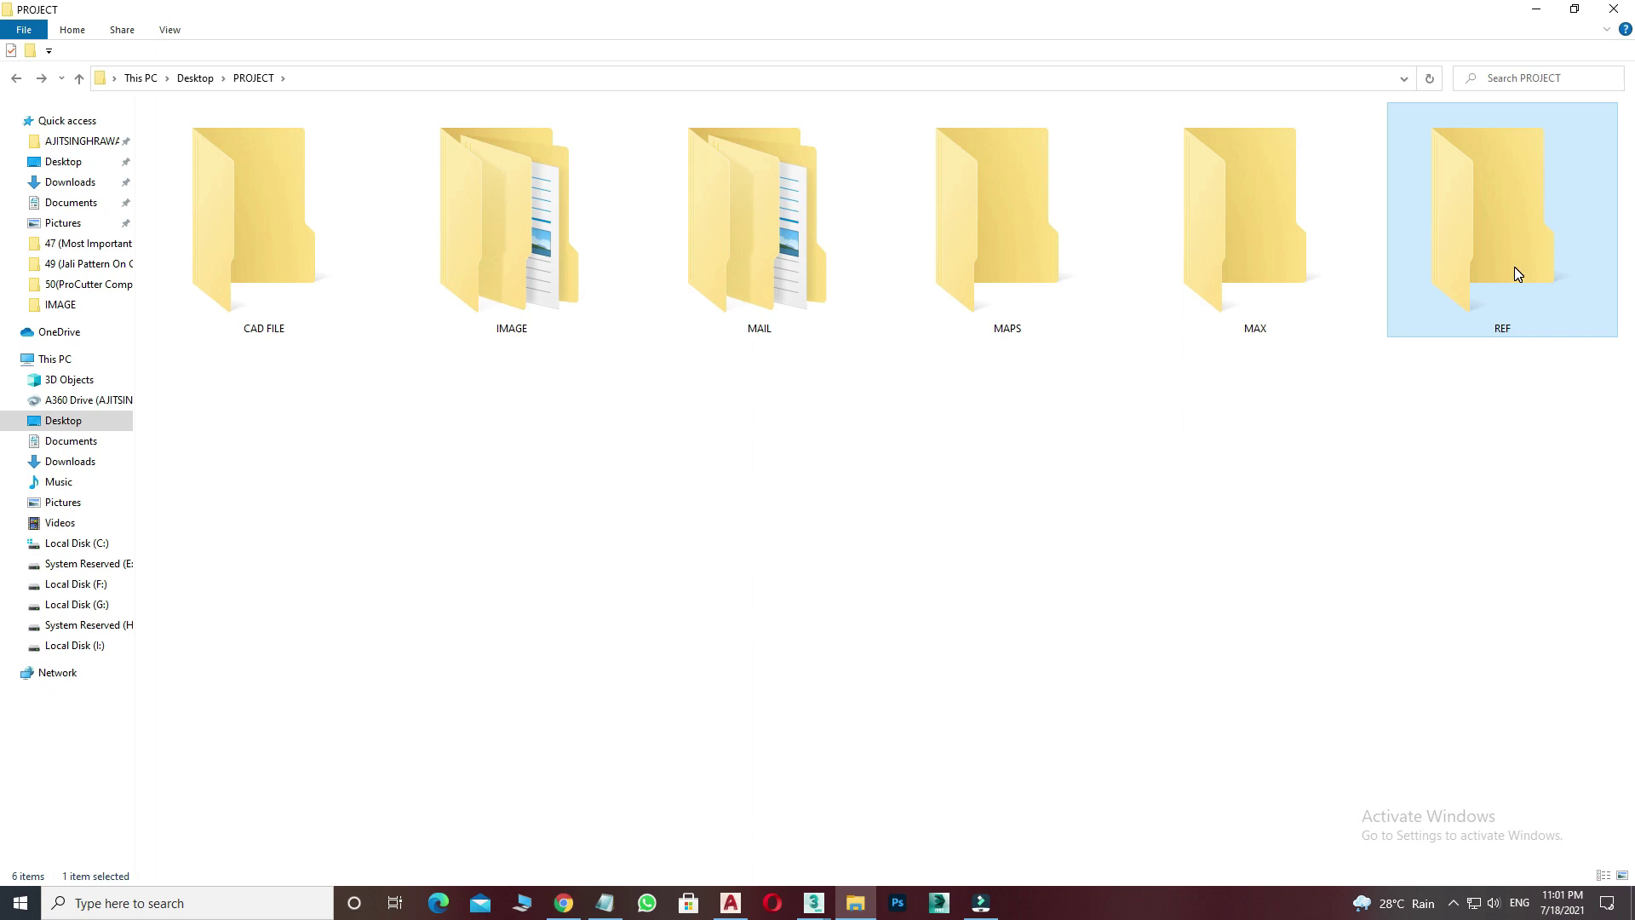
{"action": "double_click", "coordinate": [1516, 273]}
{"action": "left_click", "coordinate": [16, 77]}
{"action": "mouse_move", "coordinate": [812, 903]}
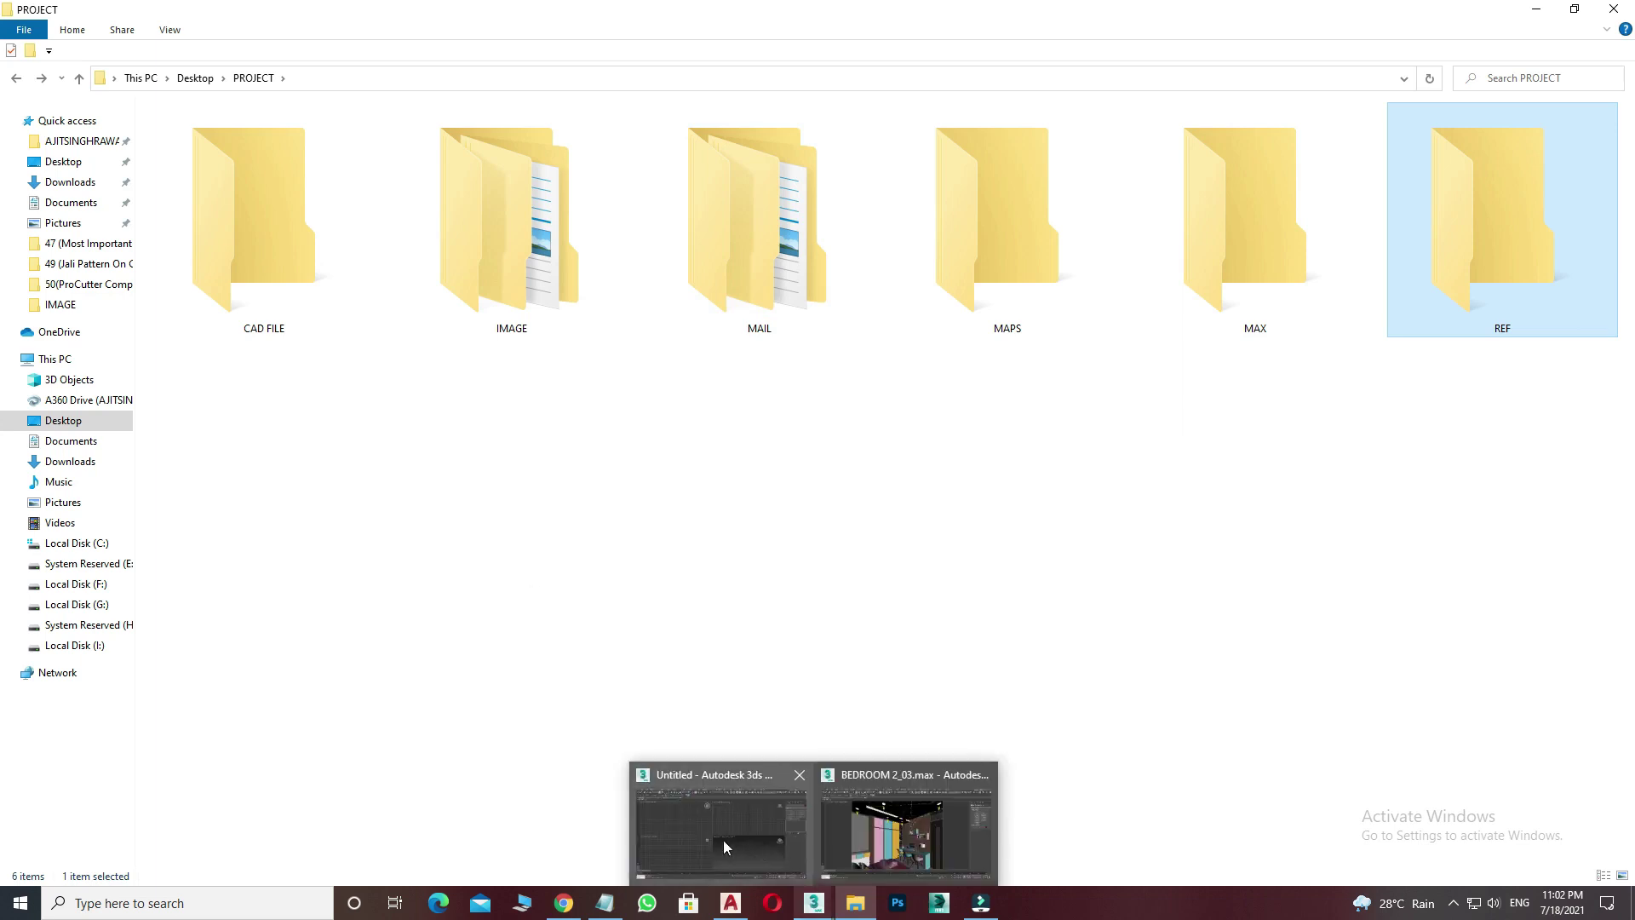
Return to the Untitled scene and bring up the Modify panel's modifier sets menu.
{"action": "left_click", "coordinate": [723, 843]}
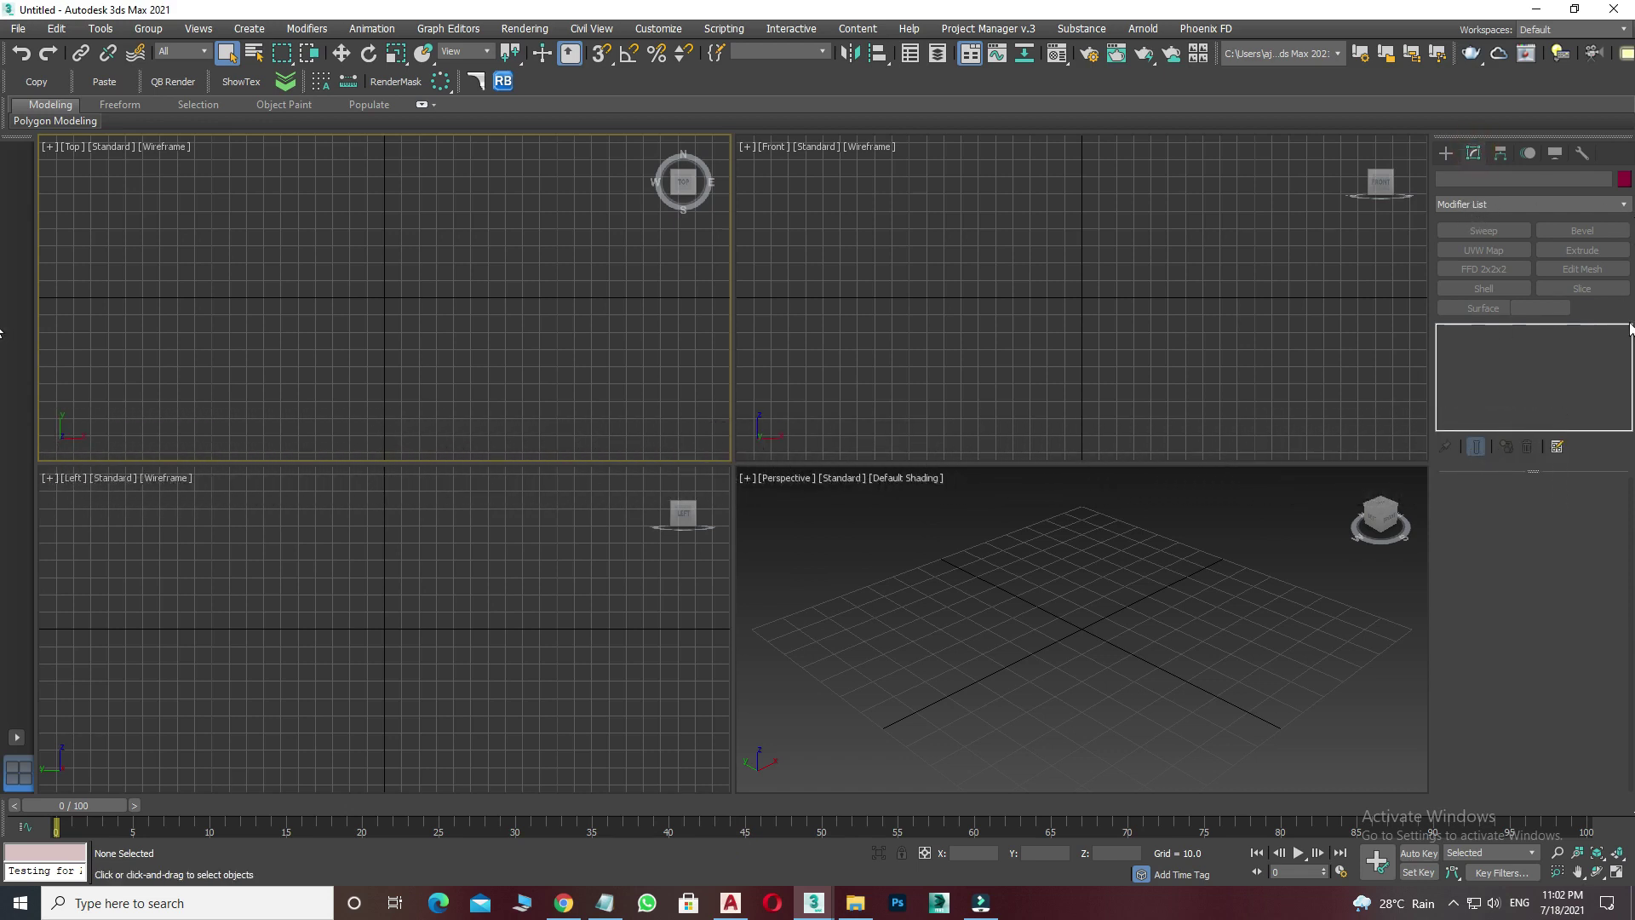
{"action": "left_click_drag", "start_coordinate": [1434, 262], "coordinate": [999, 278]}
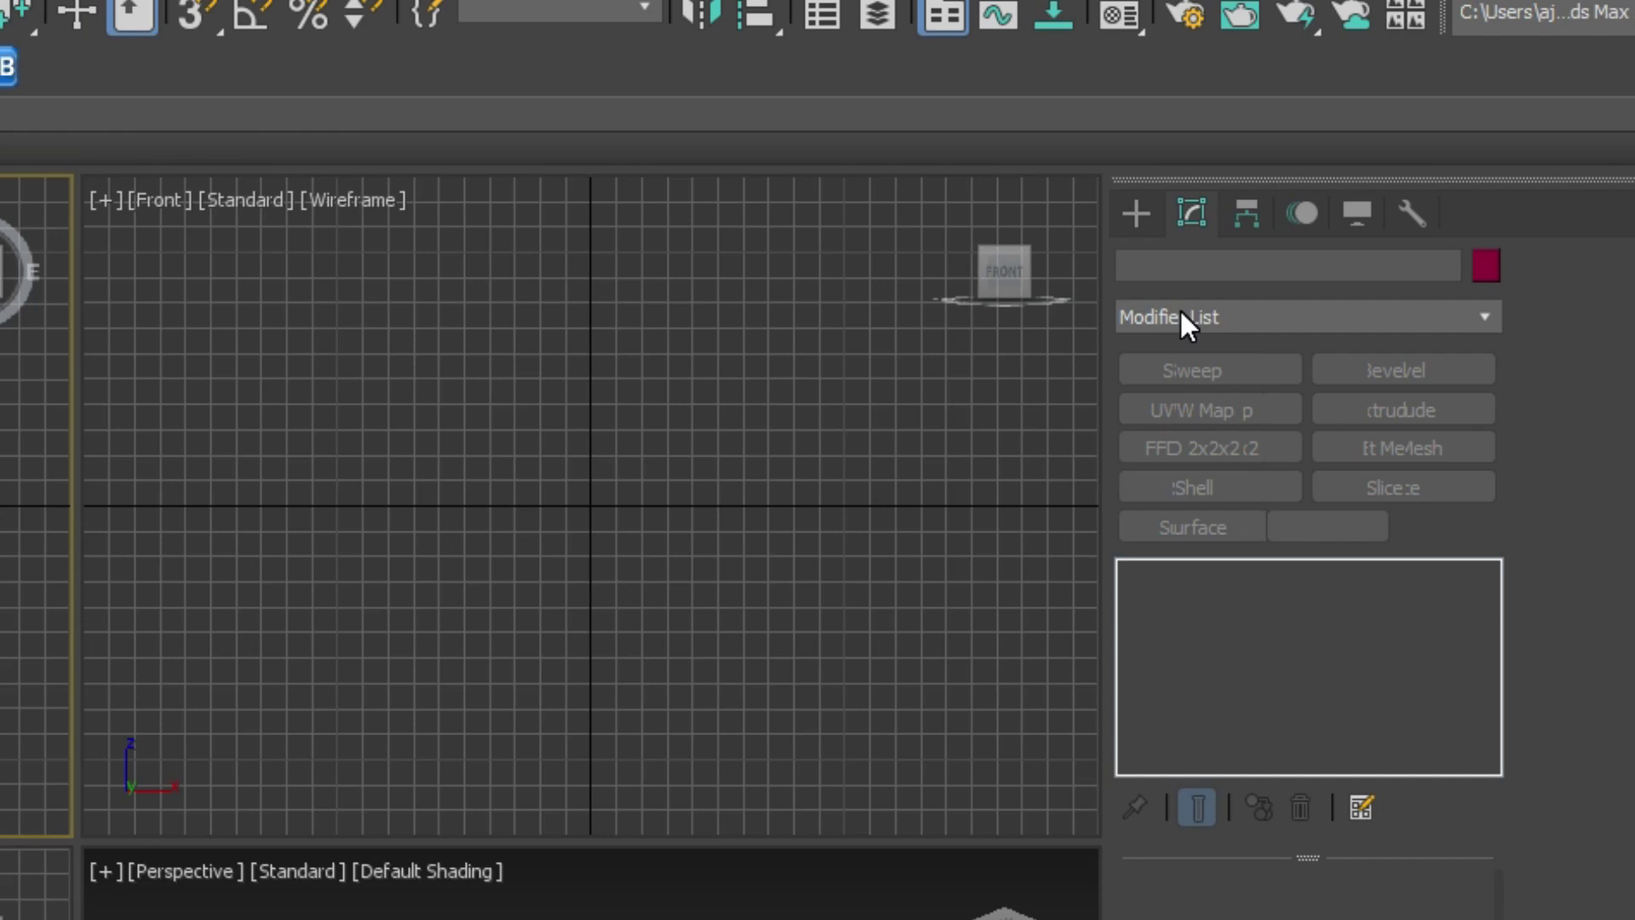
{"action": "right_click", "coordinate": [1182, 312]}
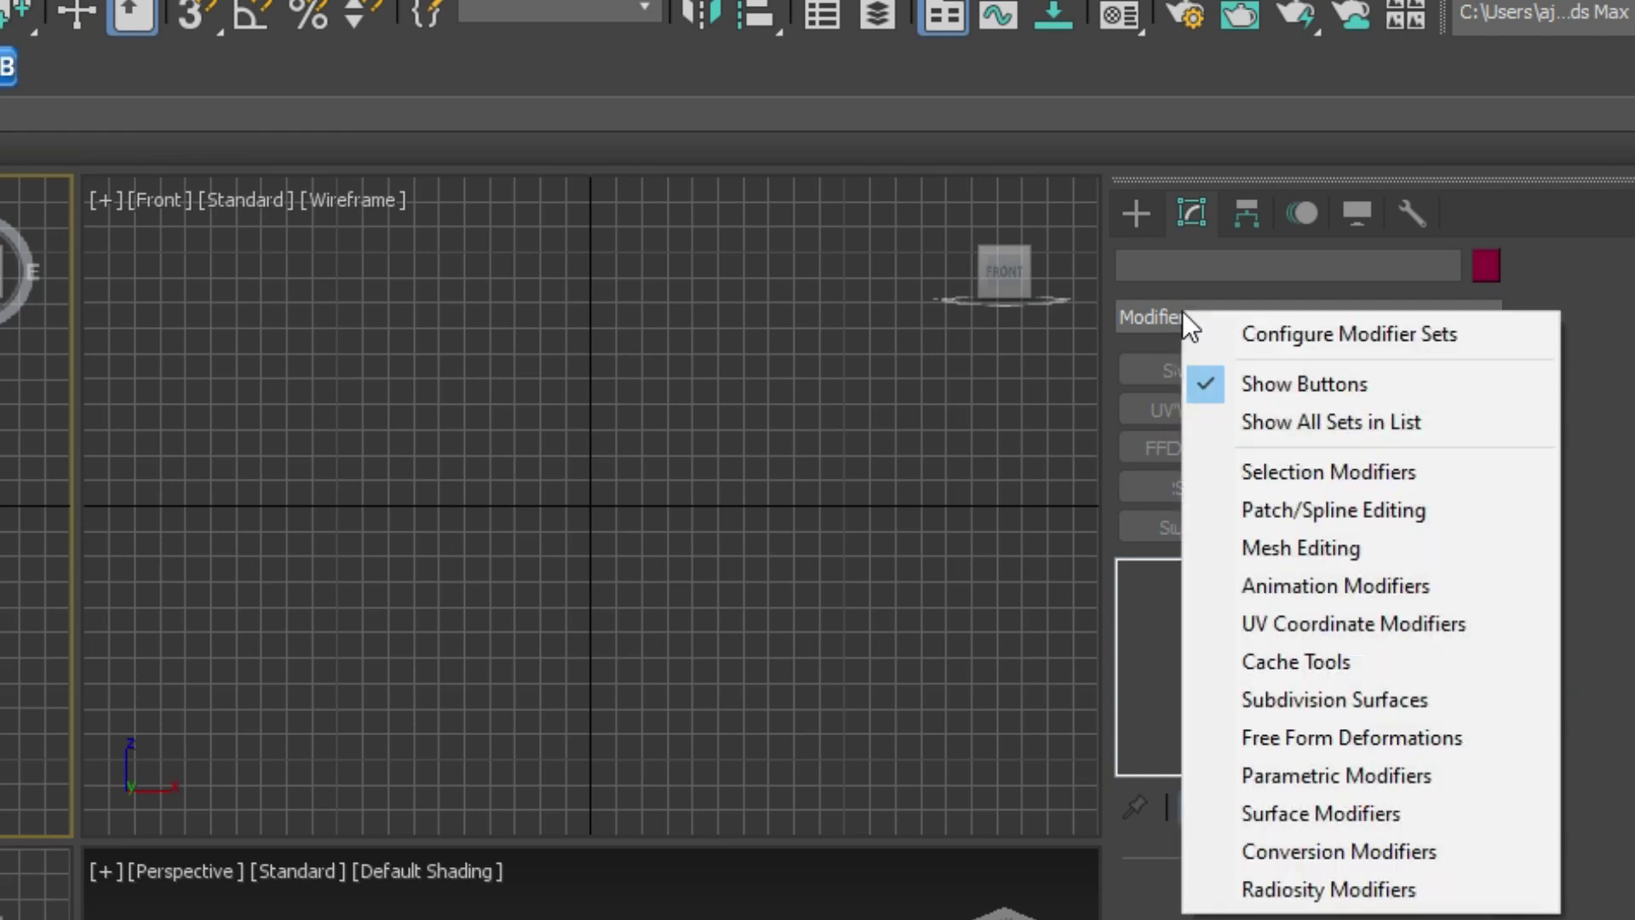
{"action": "right_click", "coordinate": [1148, 319]}
{"action": "left_click", "coordinate": [1131, 319]}
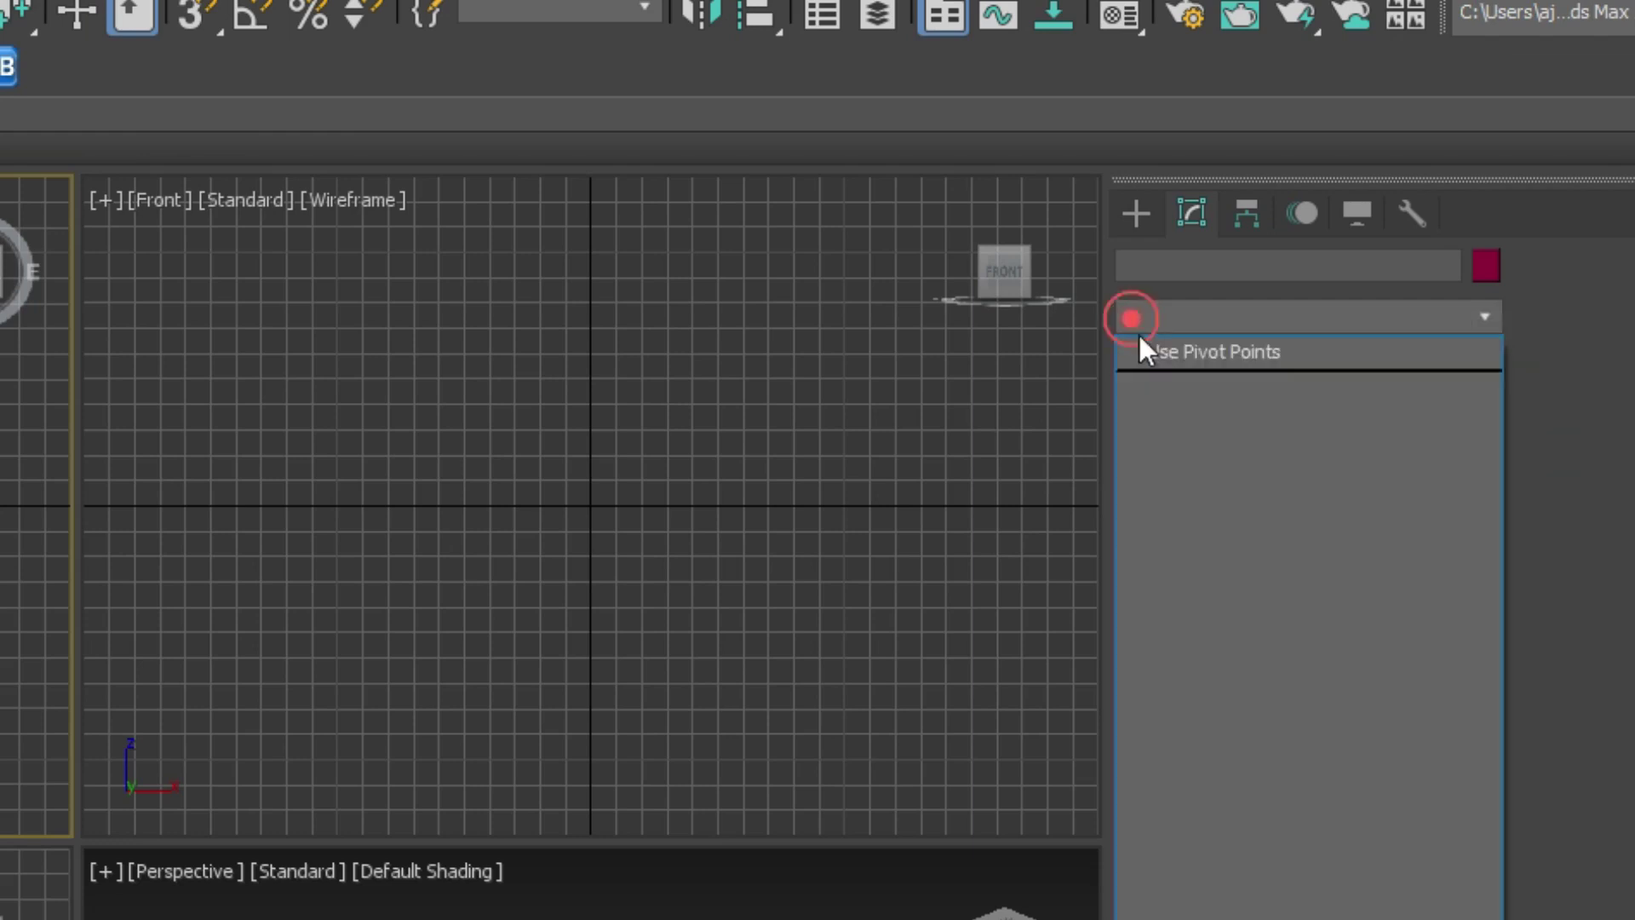
{"action": "left_click", "coordinate": [1060, 324]}
{"action": "right_click", "coordinate": [1159, 308]}
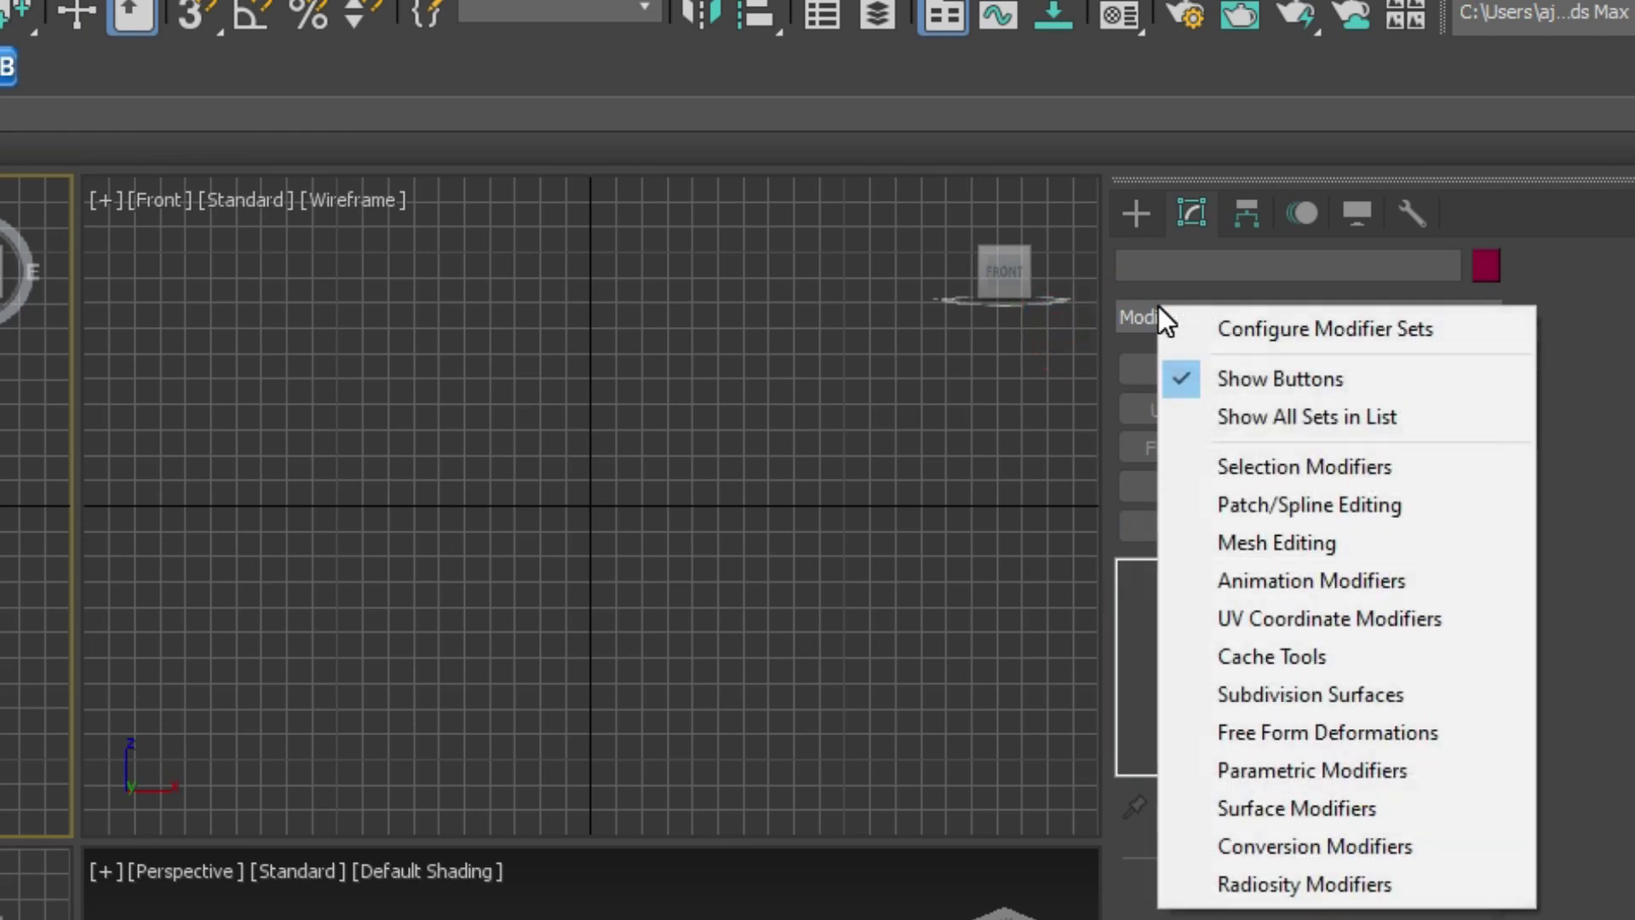
In Configure Modifier Sets, set Total Buttons to 10 and place Cap Holes in the empty slot.
{"action": "left_click", "coordinate": [1398, 329]}
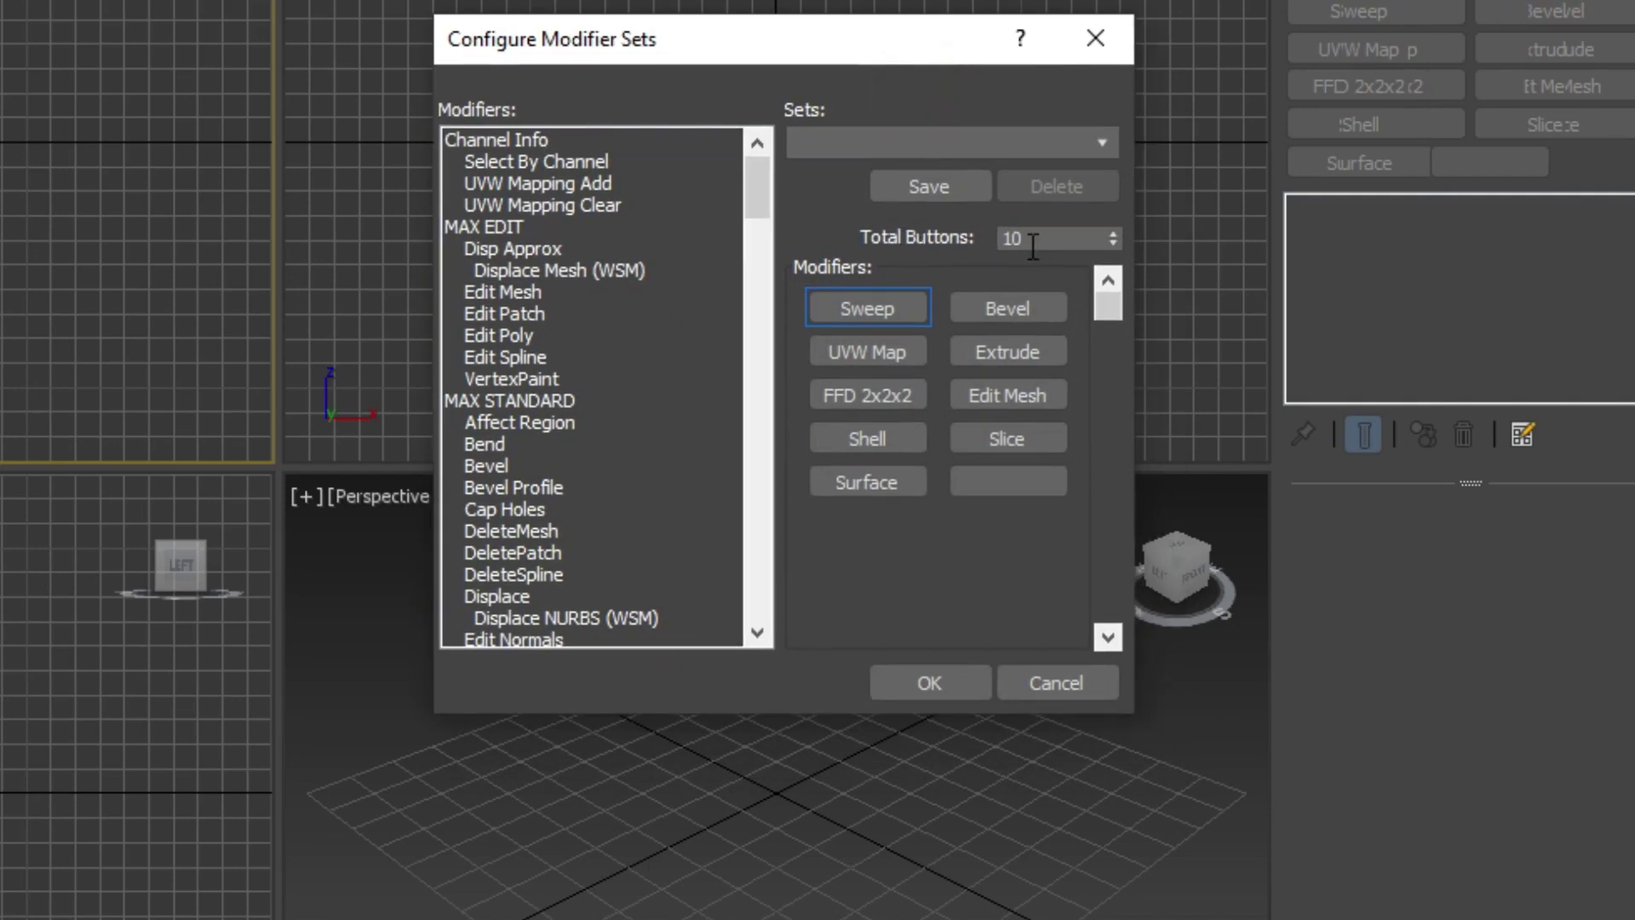
{"action": "left_click", "coordinate": [1114, 243]}
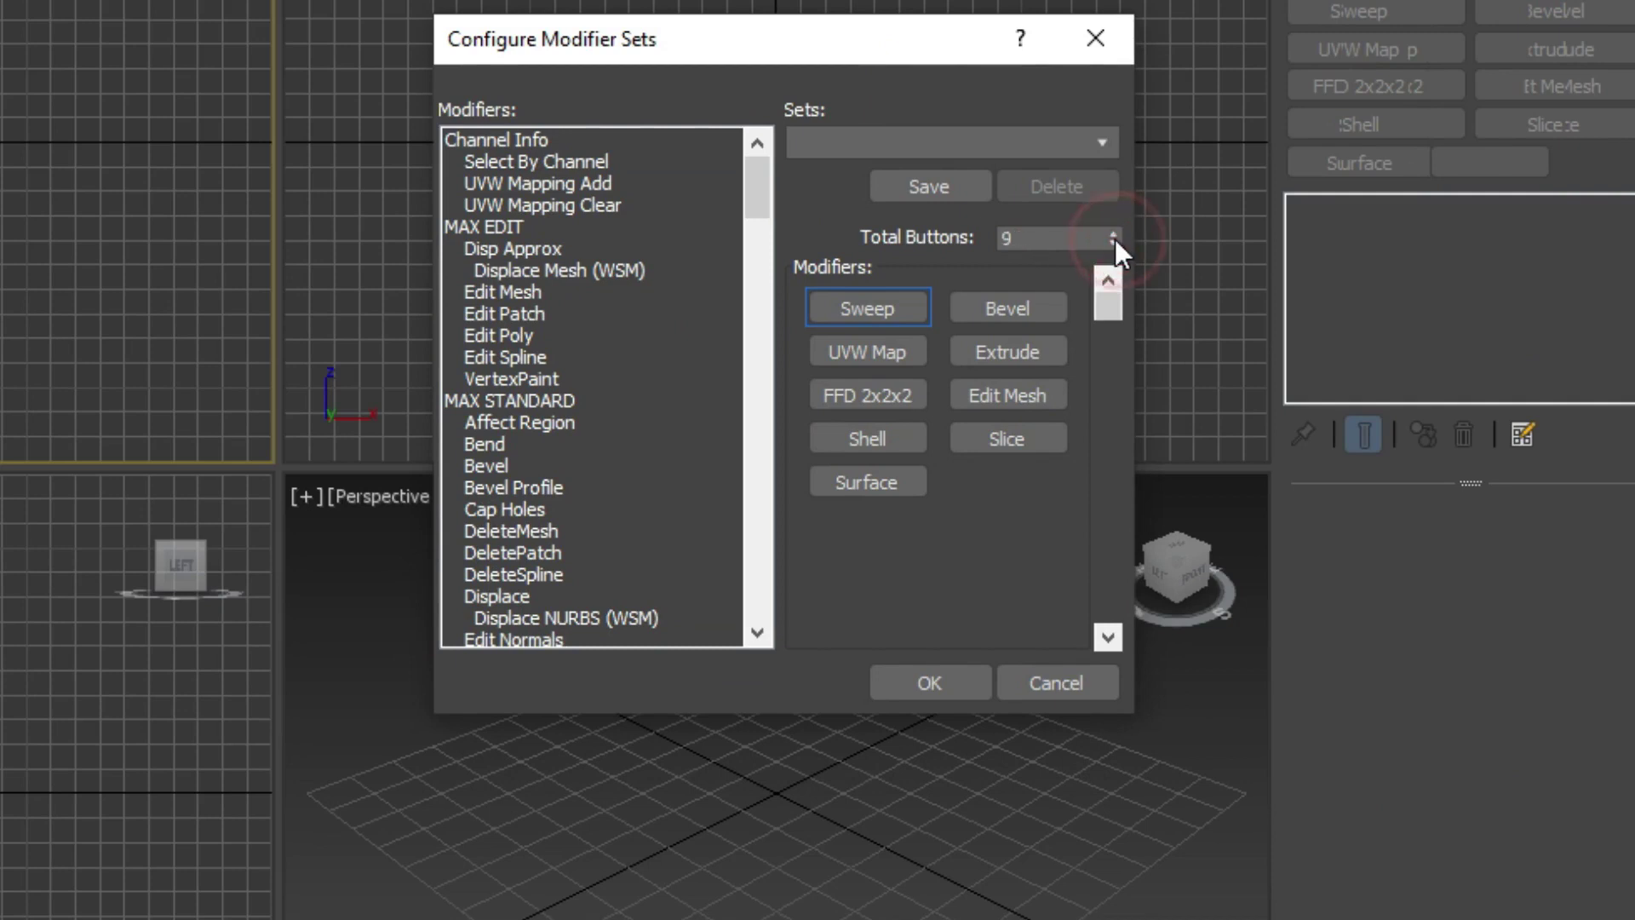
{"action": "left_click", "coordinate": [1114, 235]}
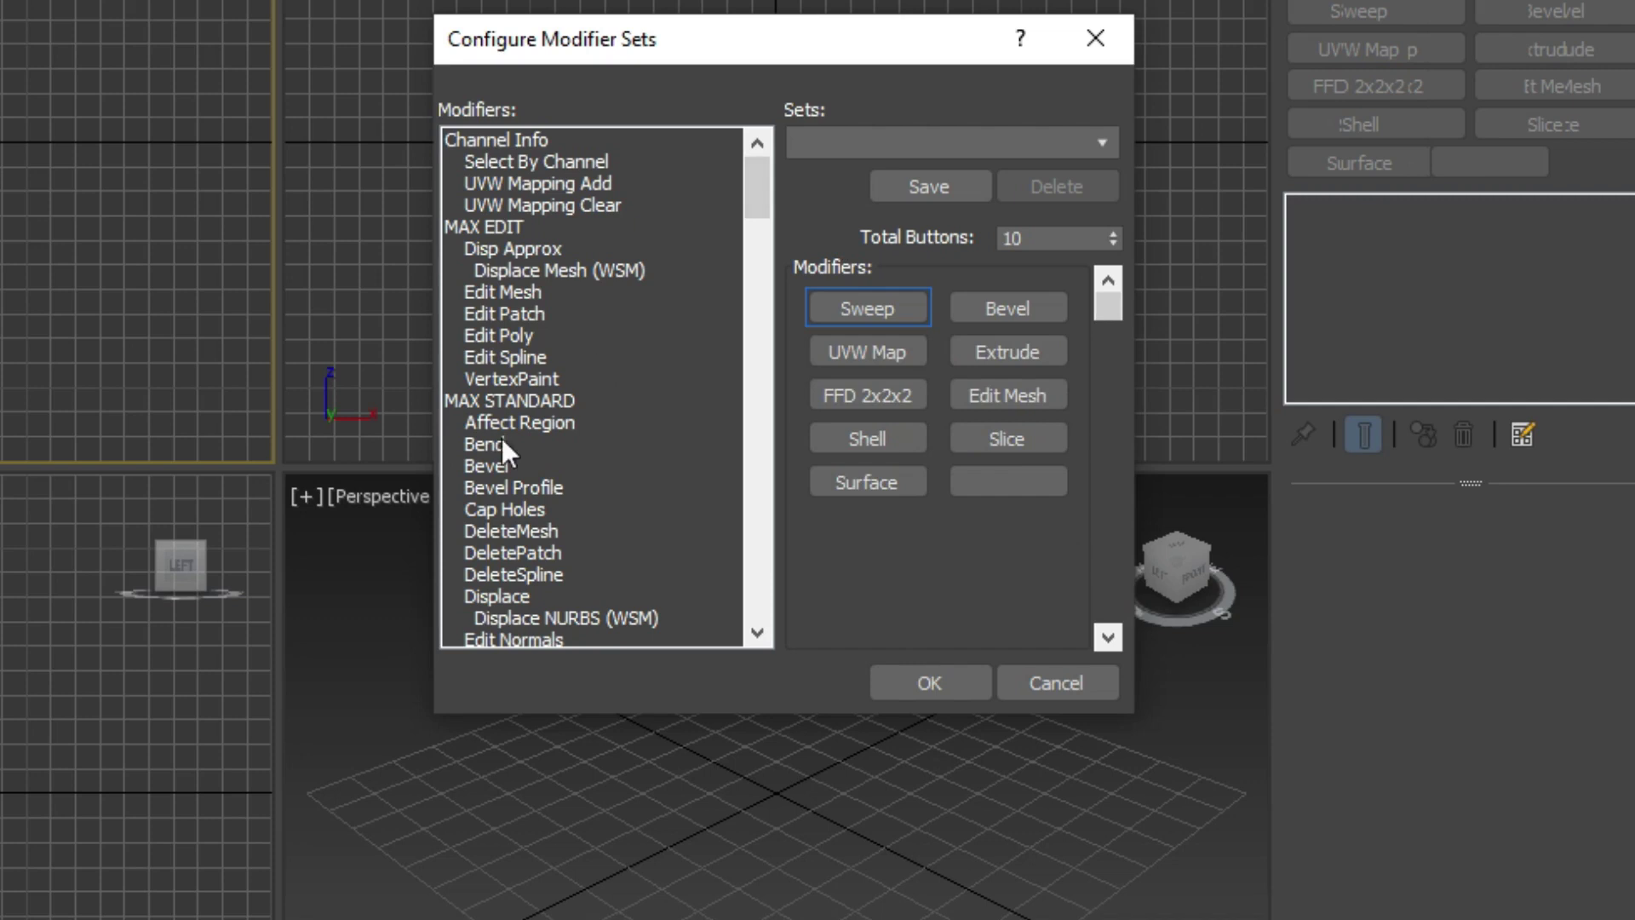
{"action": "left_click", "coordinate": [502, 508]}
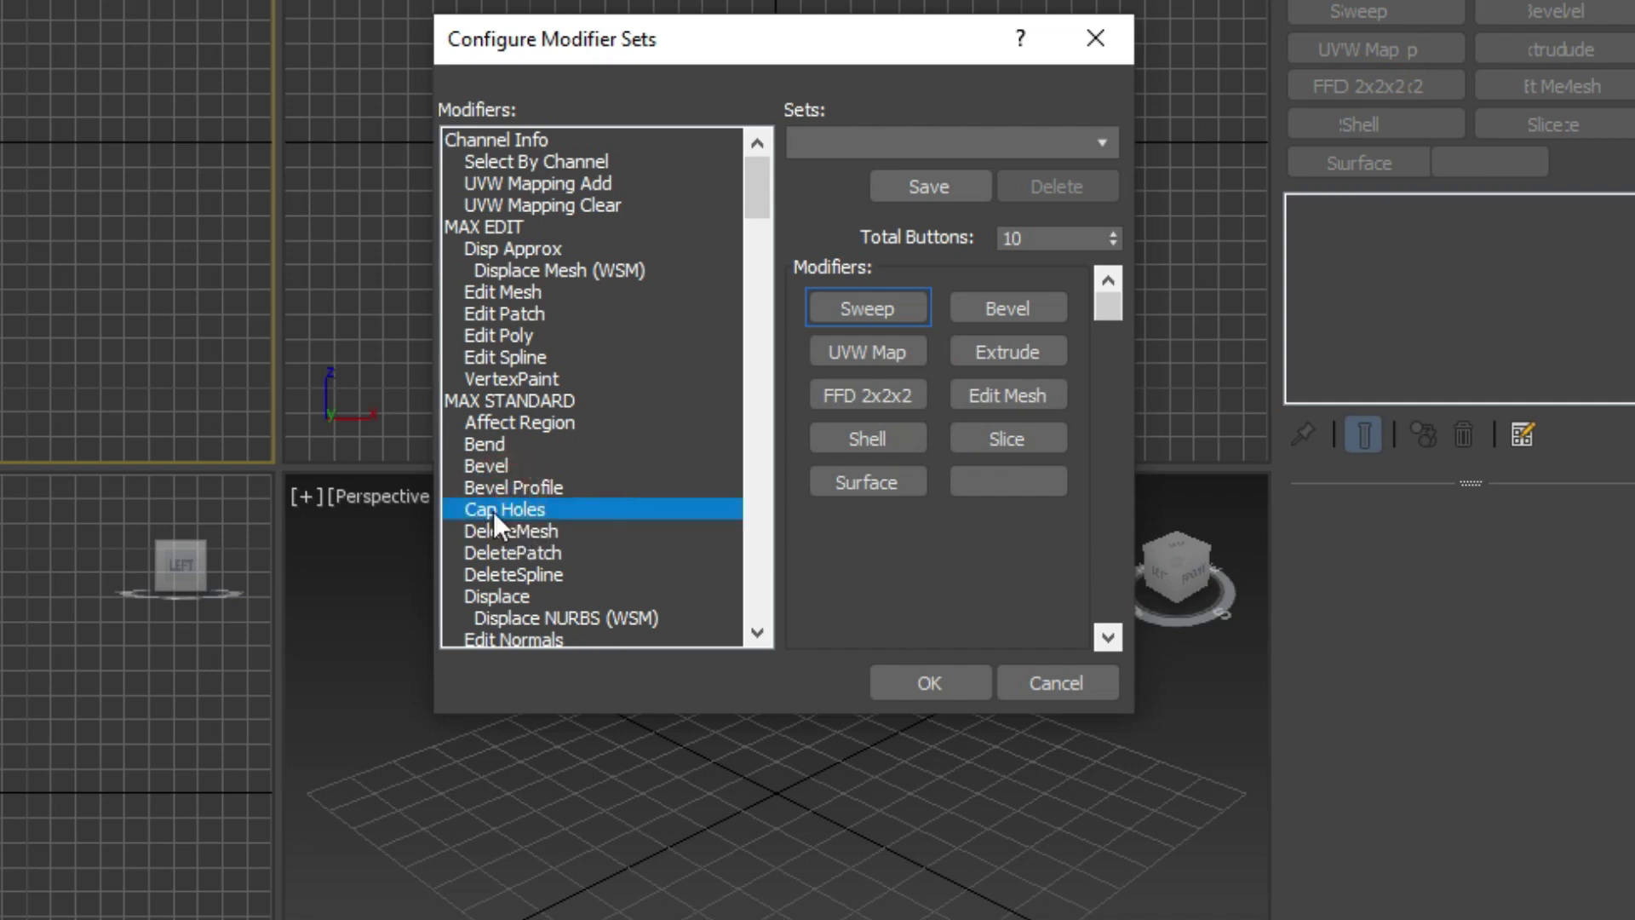
{"action": "left_click_drag", "start_coordinate": [509, 508], "coordinate": [1003, 482]}
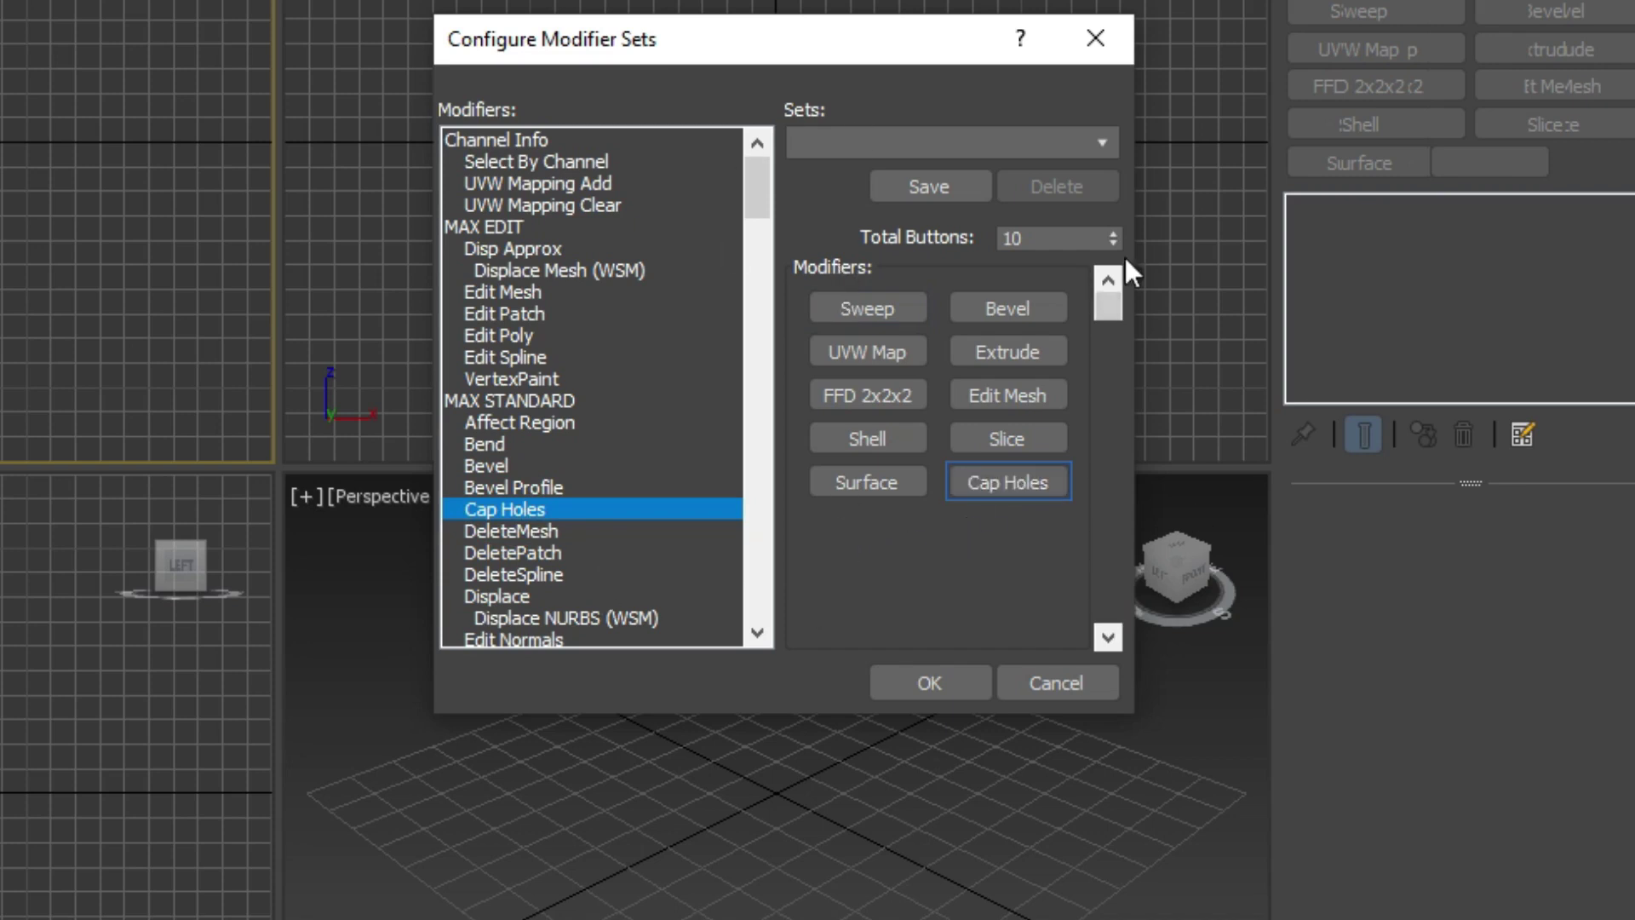
Browse the modifier list, pick the SPLINE EDITS category, and confirm the modifier set.
{"action": "left_click_drag", "start_coordinate": [765, 189], "coordinate": [790, 471]}
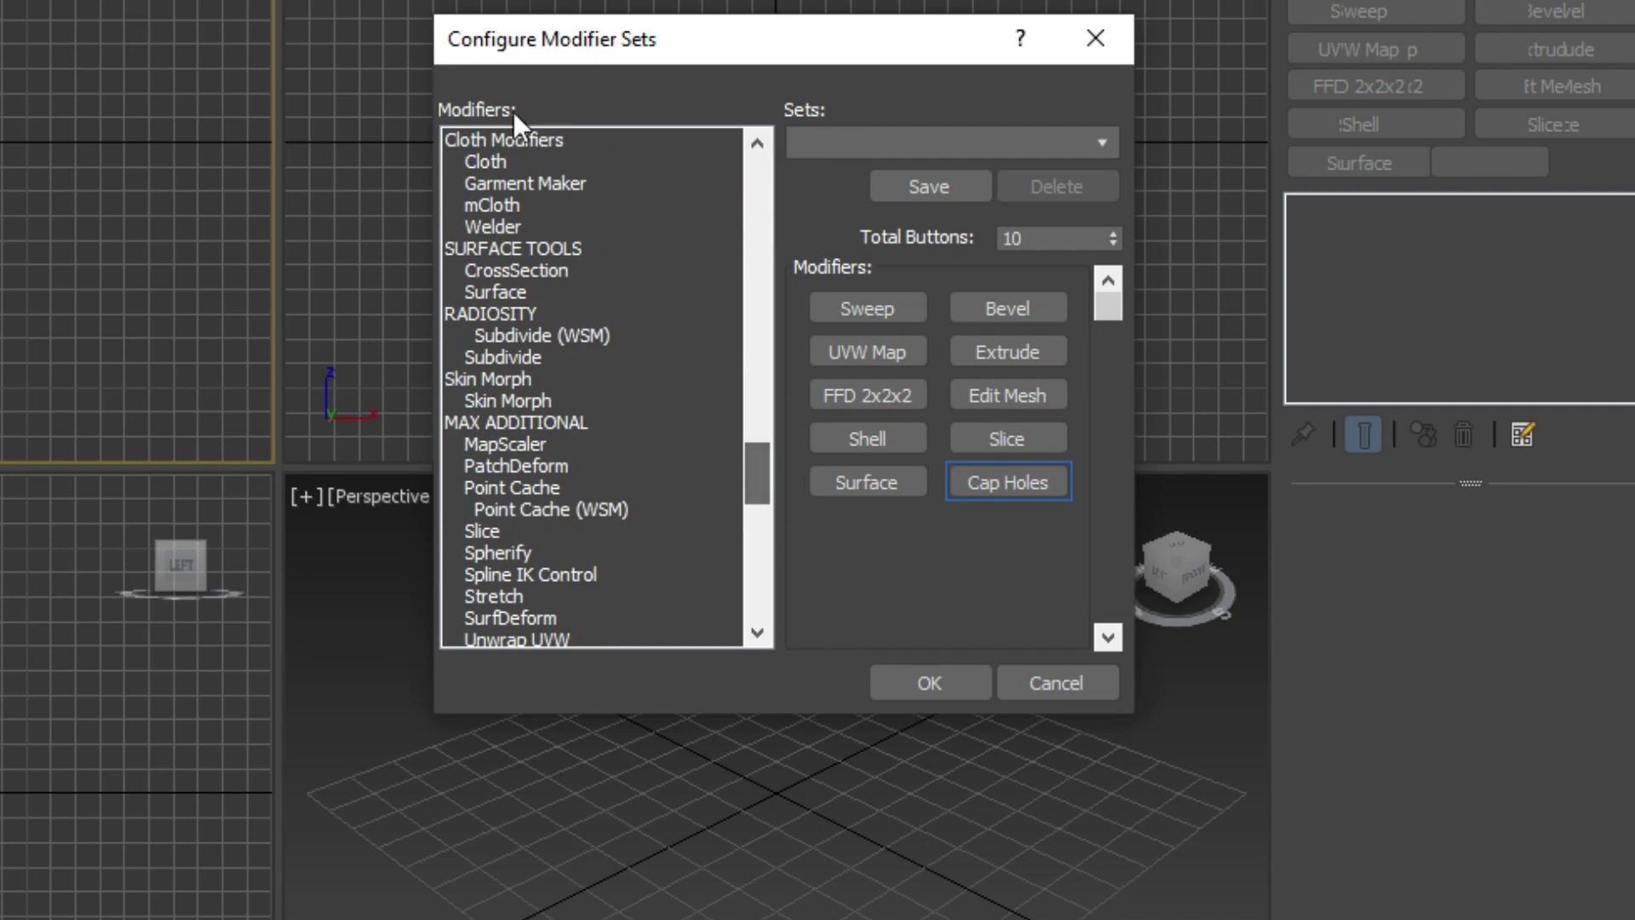
{"action": "scroll", "coordinate": [499, 543], "scroll_direction": "down", "scroll_amount": 6}
{"action": "scroll", "coordinate": [499, 545], "scroll_direction": "down", "scroll_amount": 5}
{"action": "scroll", "coordinate": [509, 545], "scroll_direction": "down", "scroll_amount": 4}
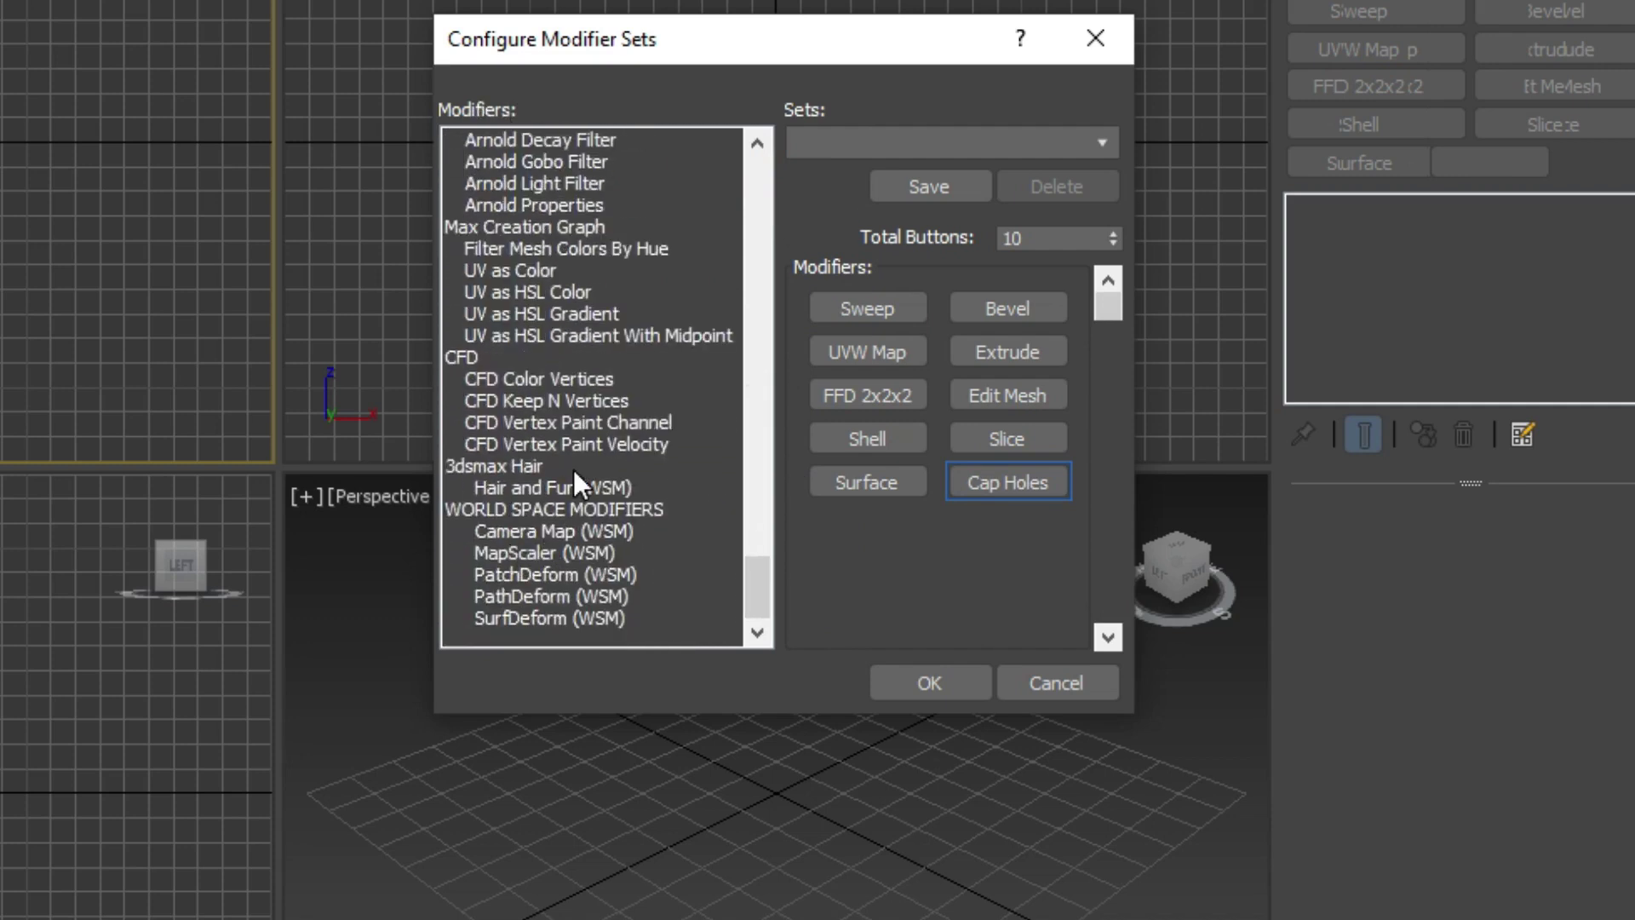
{"action": "scroll", "coordinate": [567, 473], "scroll_direction": "up", "scroll_amount": 5}
{"action": "scroll", "coordinate": [554, 477], "scroll_direction": "up", "scroll_amount": 3}
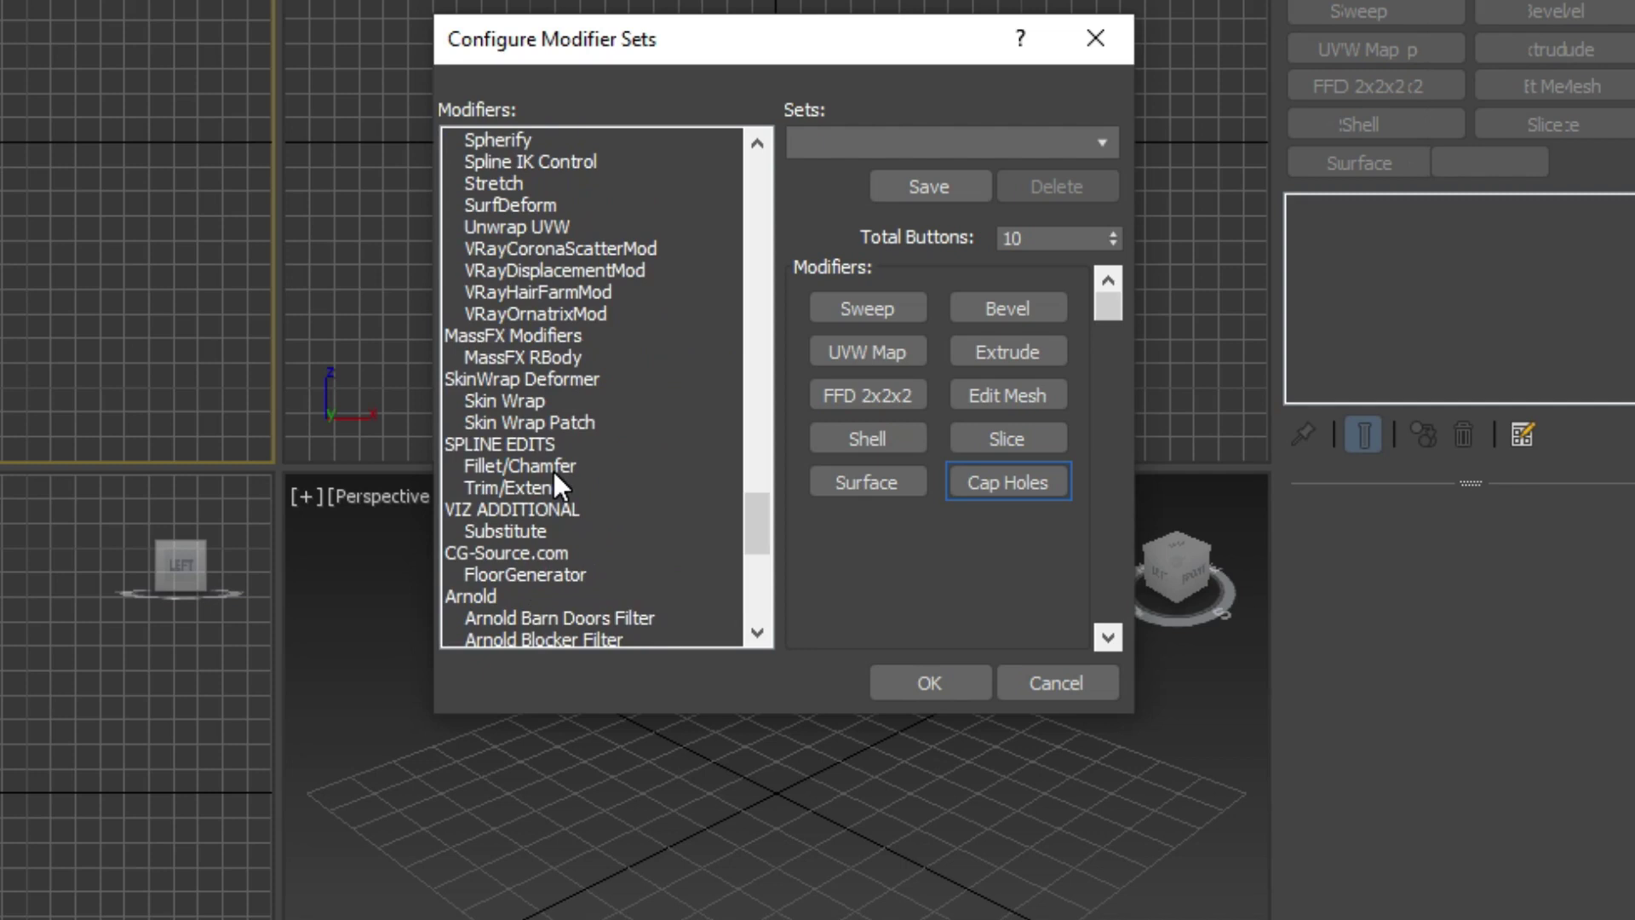
{"action": "left_click", "coordinate": [499, 442]}
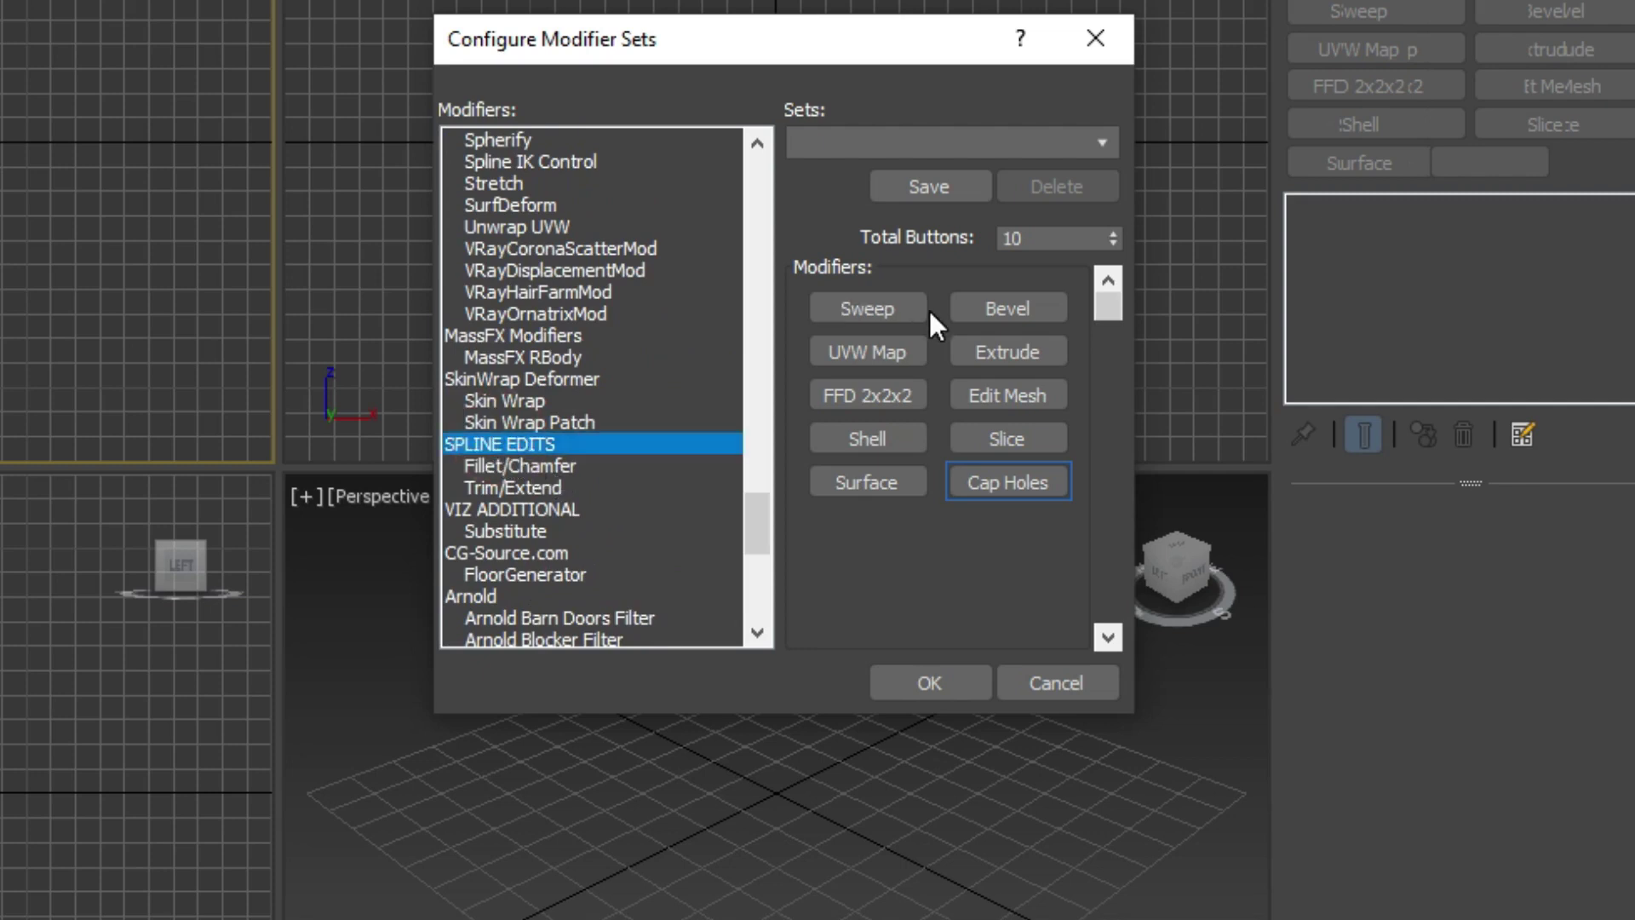
{"action": "left_click", "coordinate": [942, 681]}
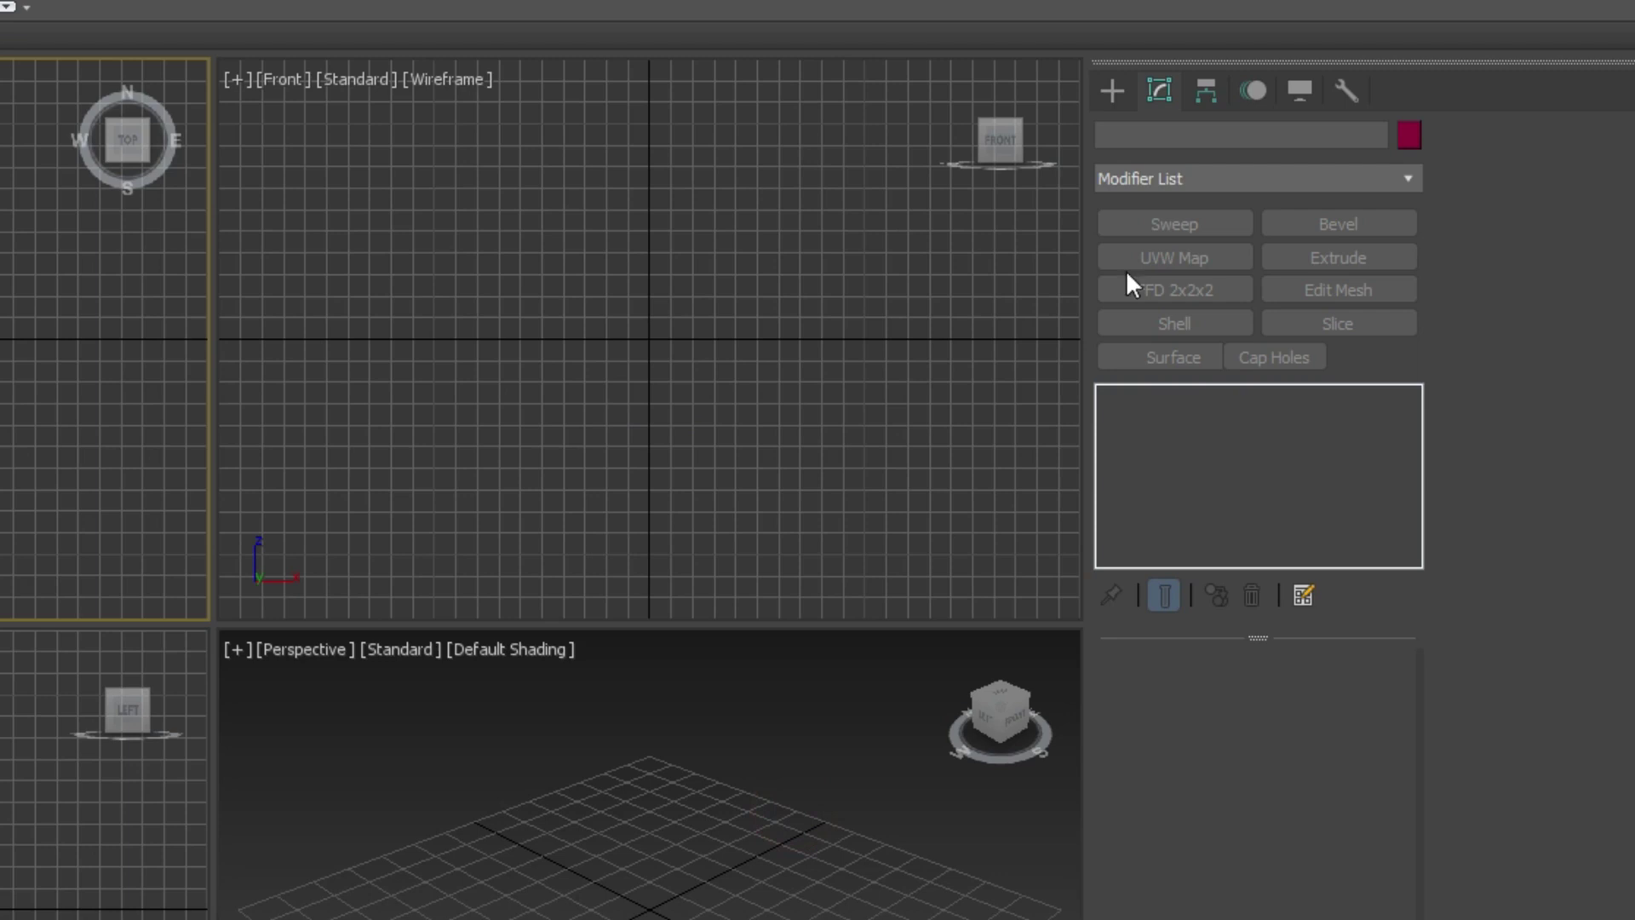
{"action": "right_click", "coordinate": [1162, 179]}
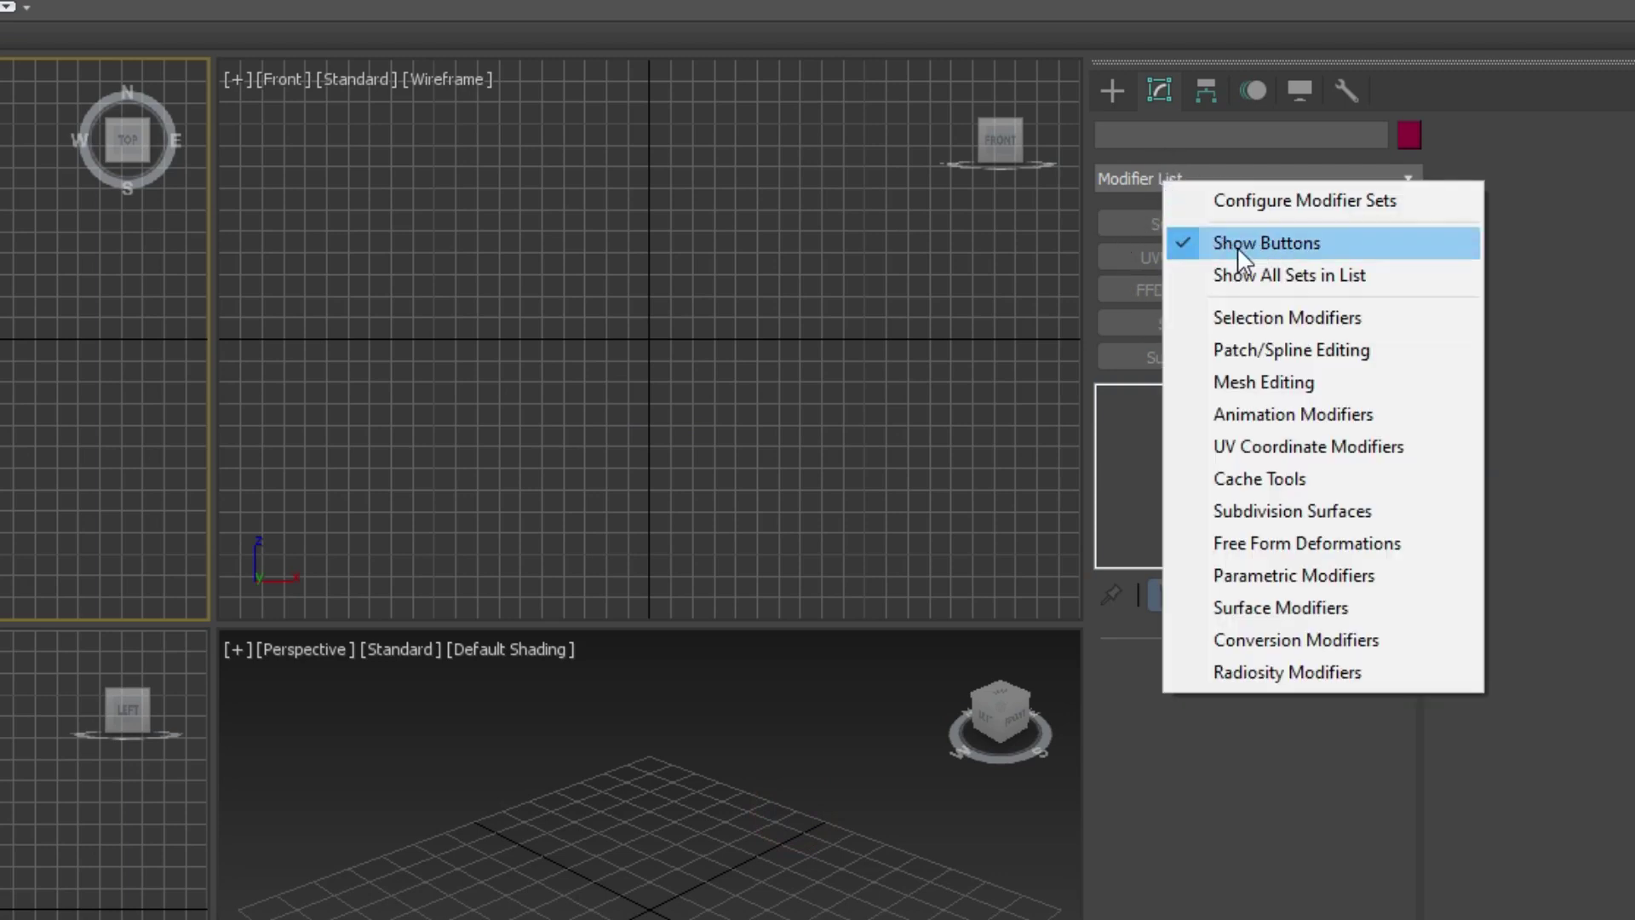
{"action": "left_click", "coordinate": [1184, 247]}
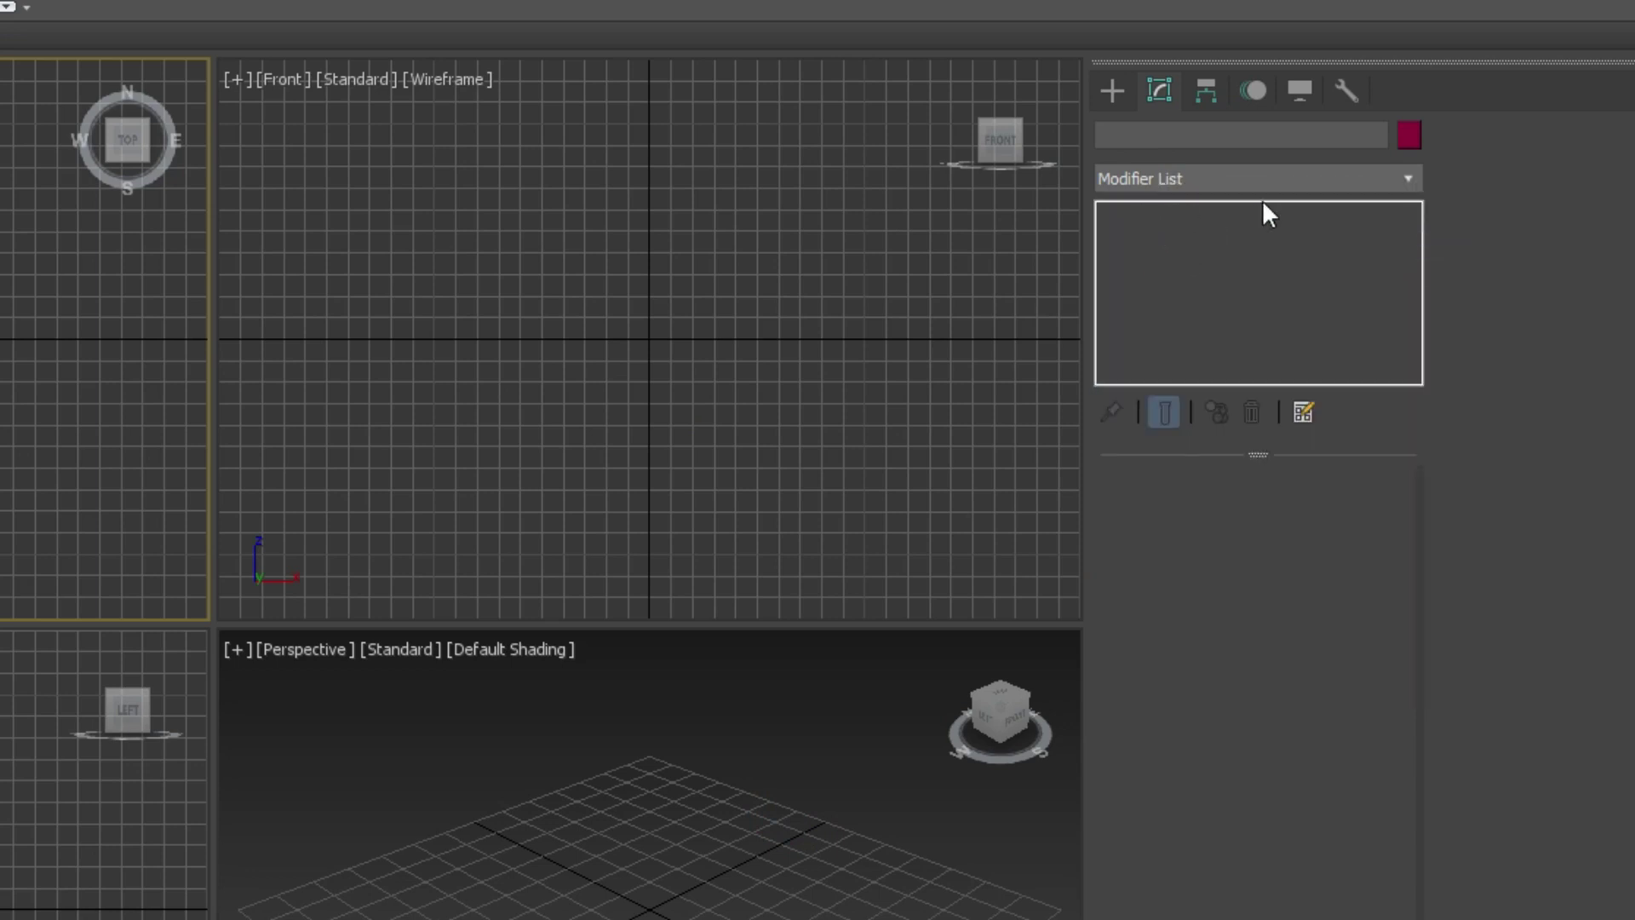
{"action": "right_click", "coordinate": [1153, 183]}
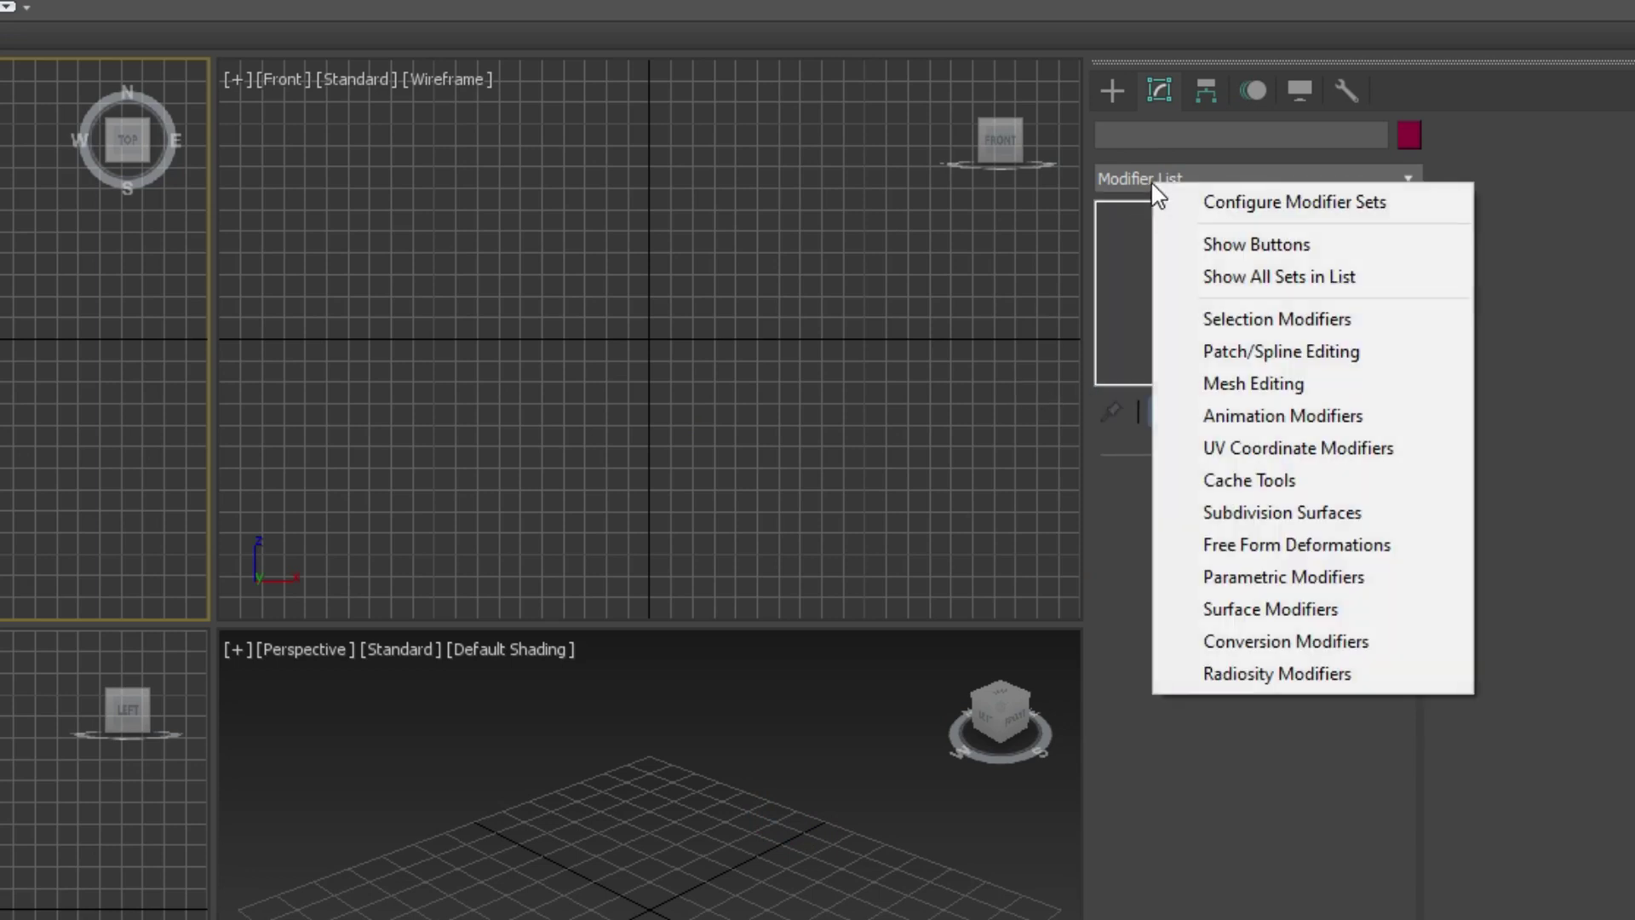
{"action": "left_click", "coordinate": [1182, 245]}
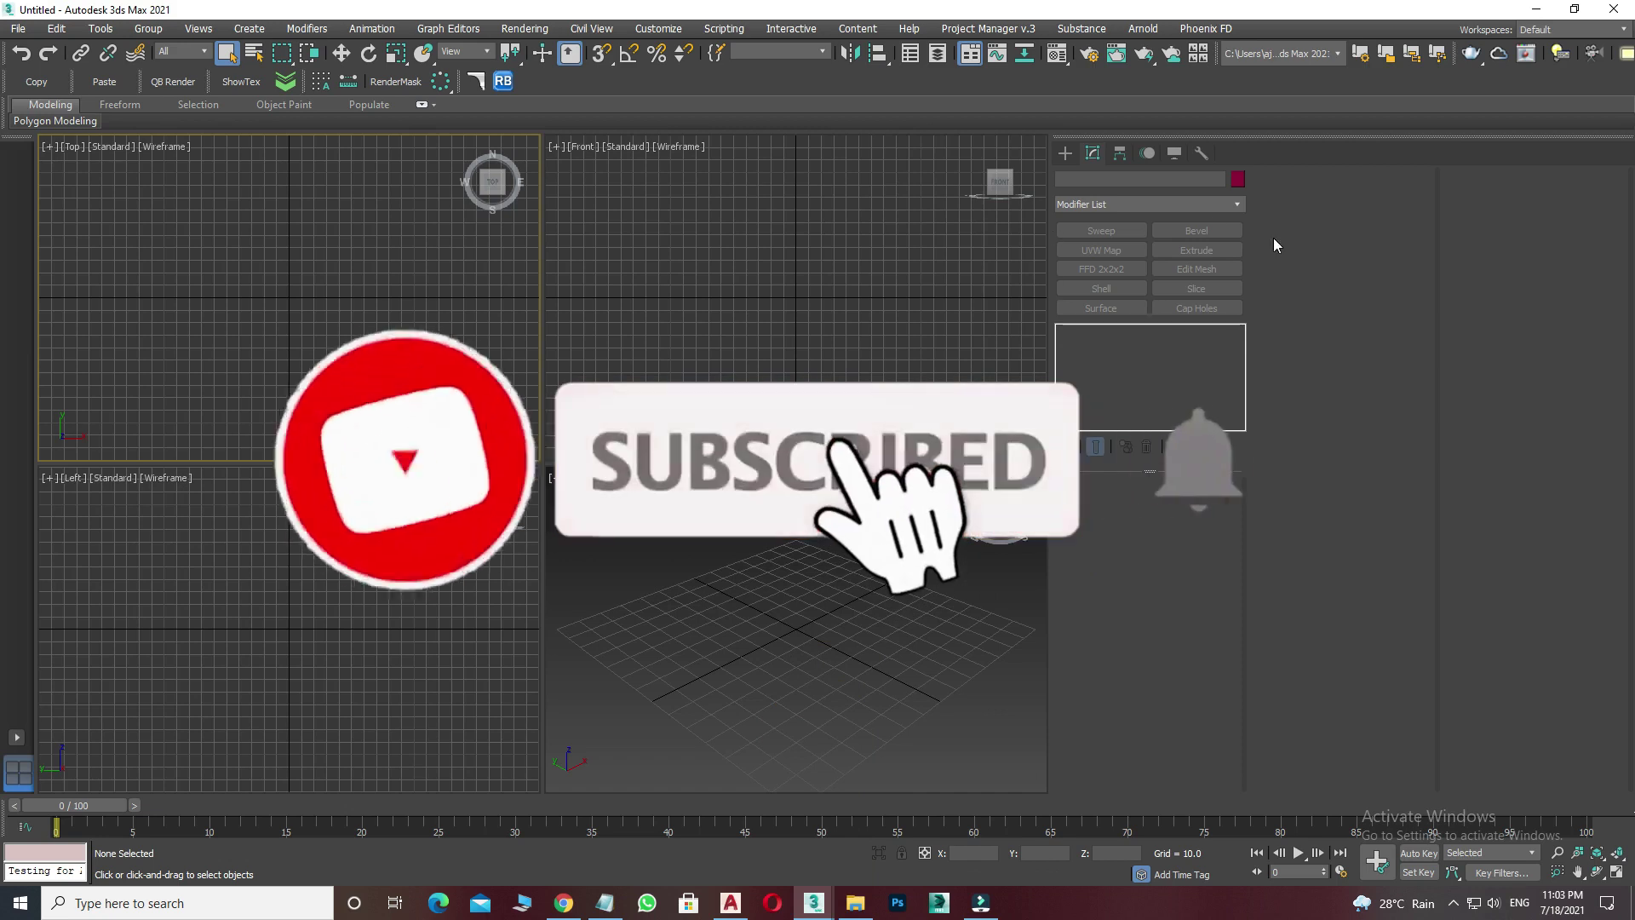
Draw a test rectangle on the Perspective grid.
{"action": "left_click", "coordinate": [1065, 155]}
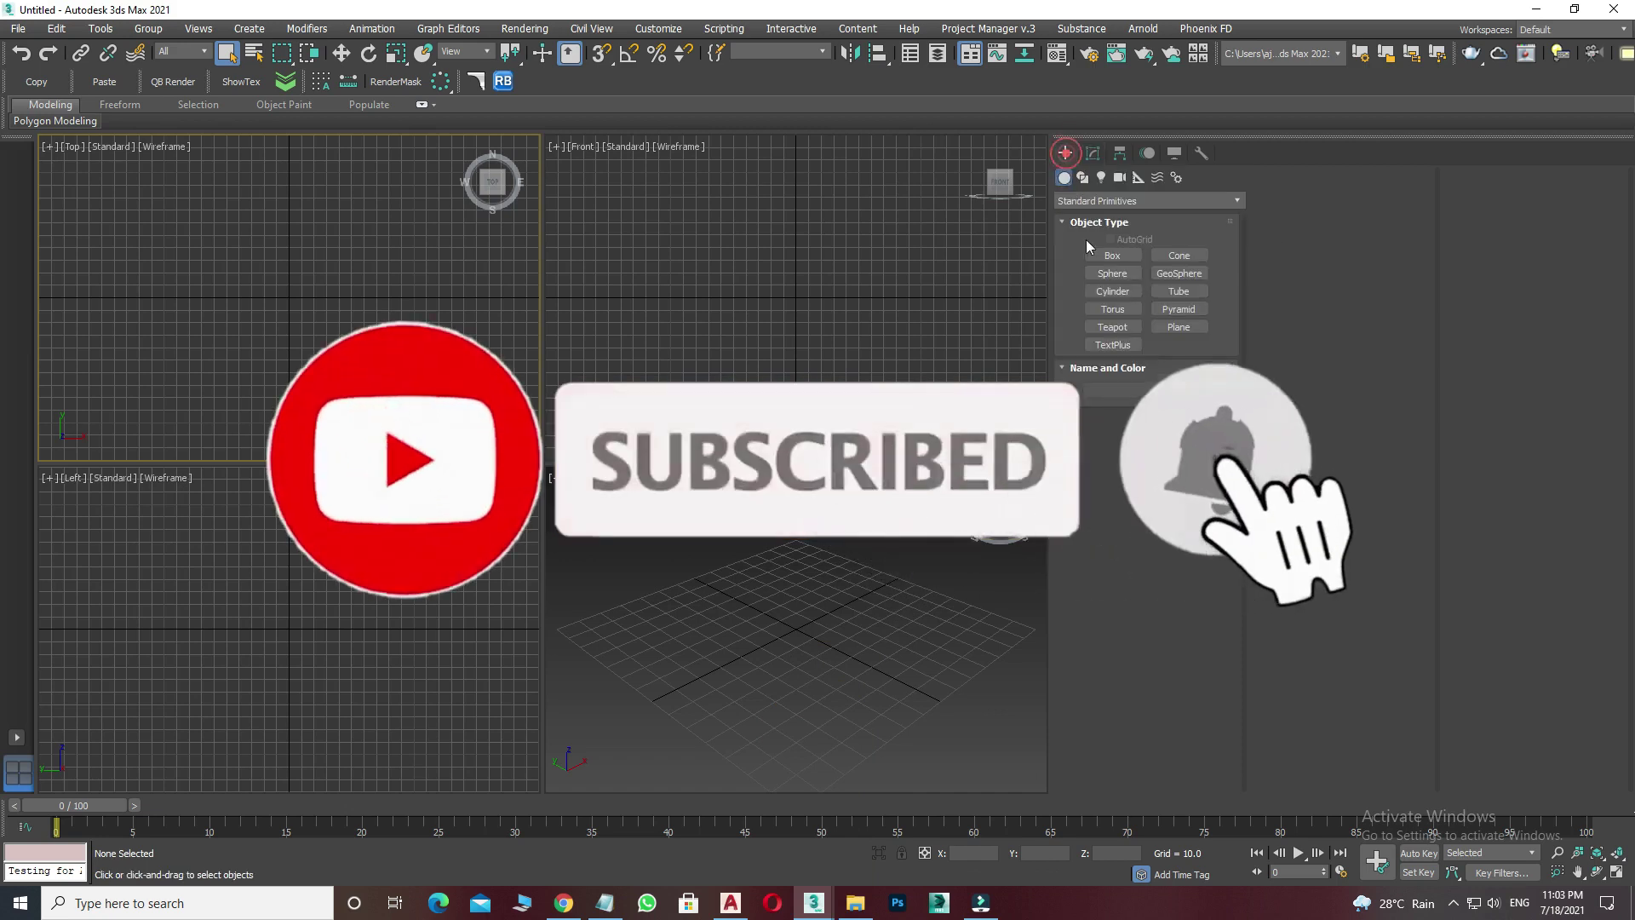
{"action": "left_click", "coordinate": [1083, 177]}
{"action": "left_click", "coordinate": [1179, 269]}
{"action": "left_click_drag", "start_coordinate": [711, 615], "coordinate": [771, 726]}
{"action": "right_click", "coordinate": [771, 725]}
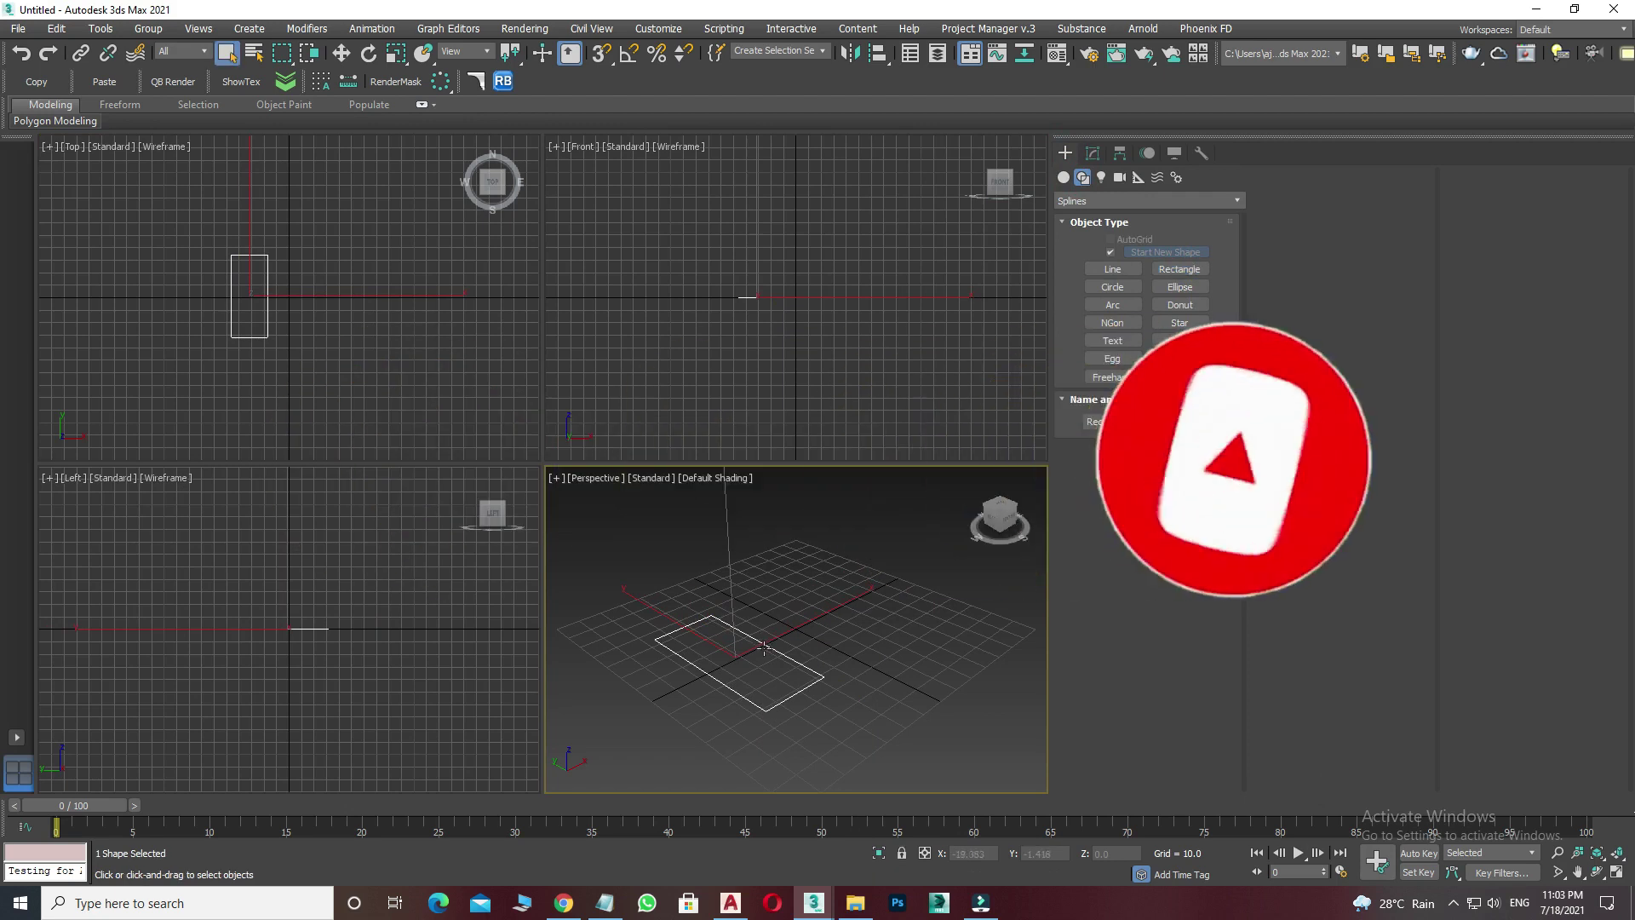
Test an Extrude modifier on the rectangle at amount 12, then remove it.
{"action": "left_click", "coordinate": [1093, 157]}
{"action": "left_click", "coordinate": [1106, 202]}
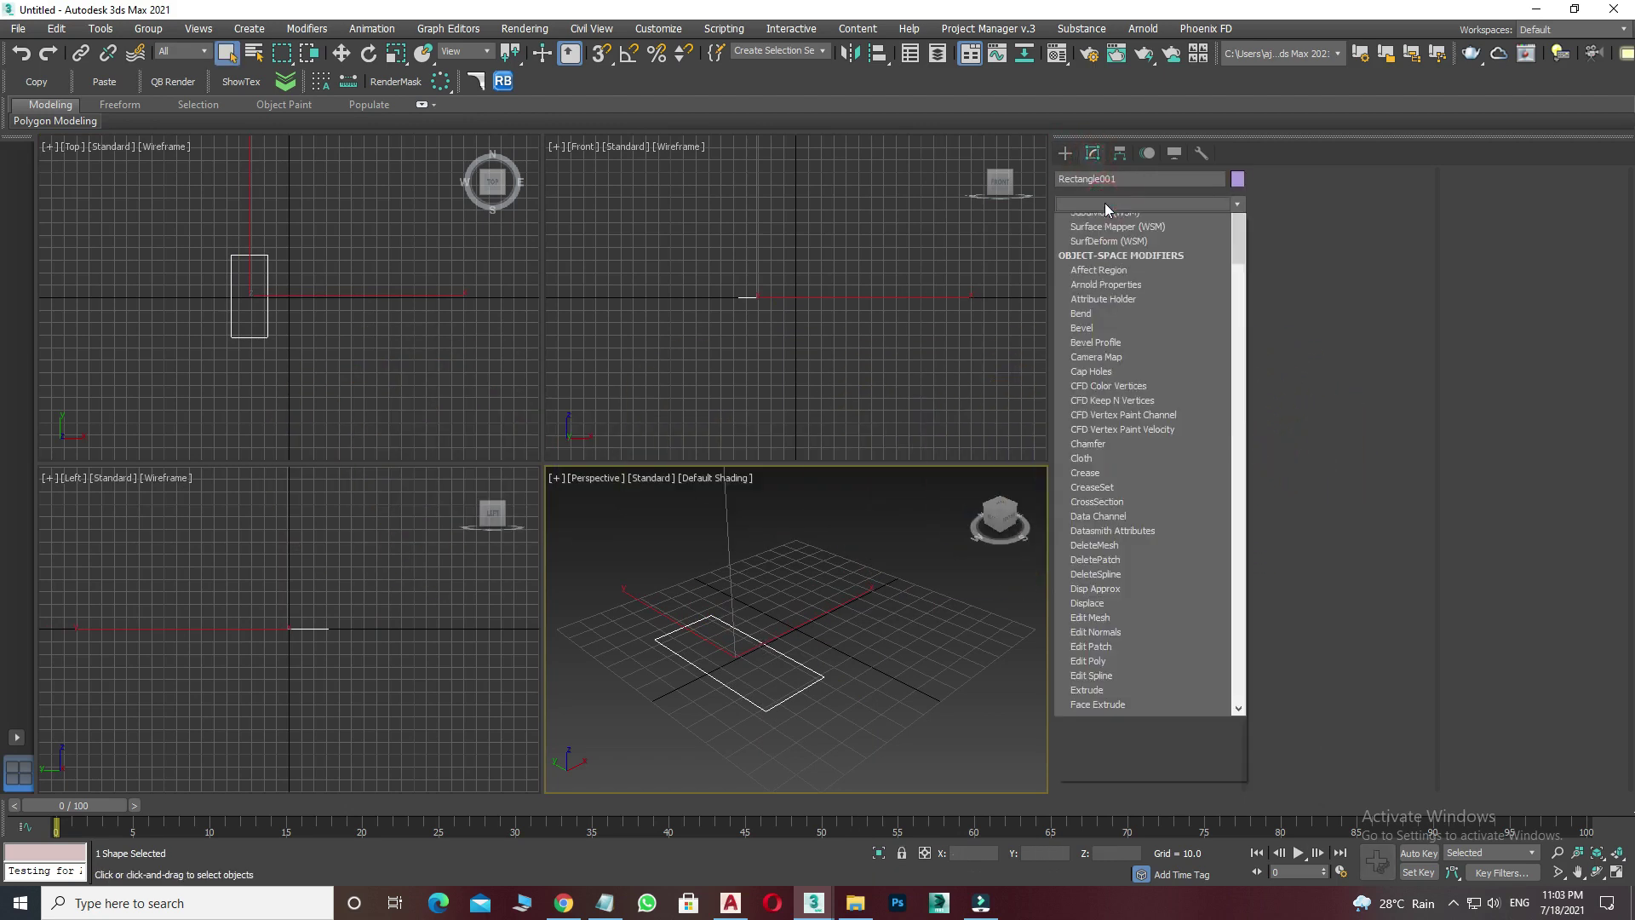
{"action": "left_click", "coordinate": [1105, 203]}
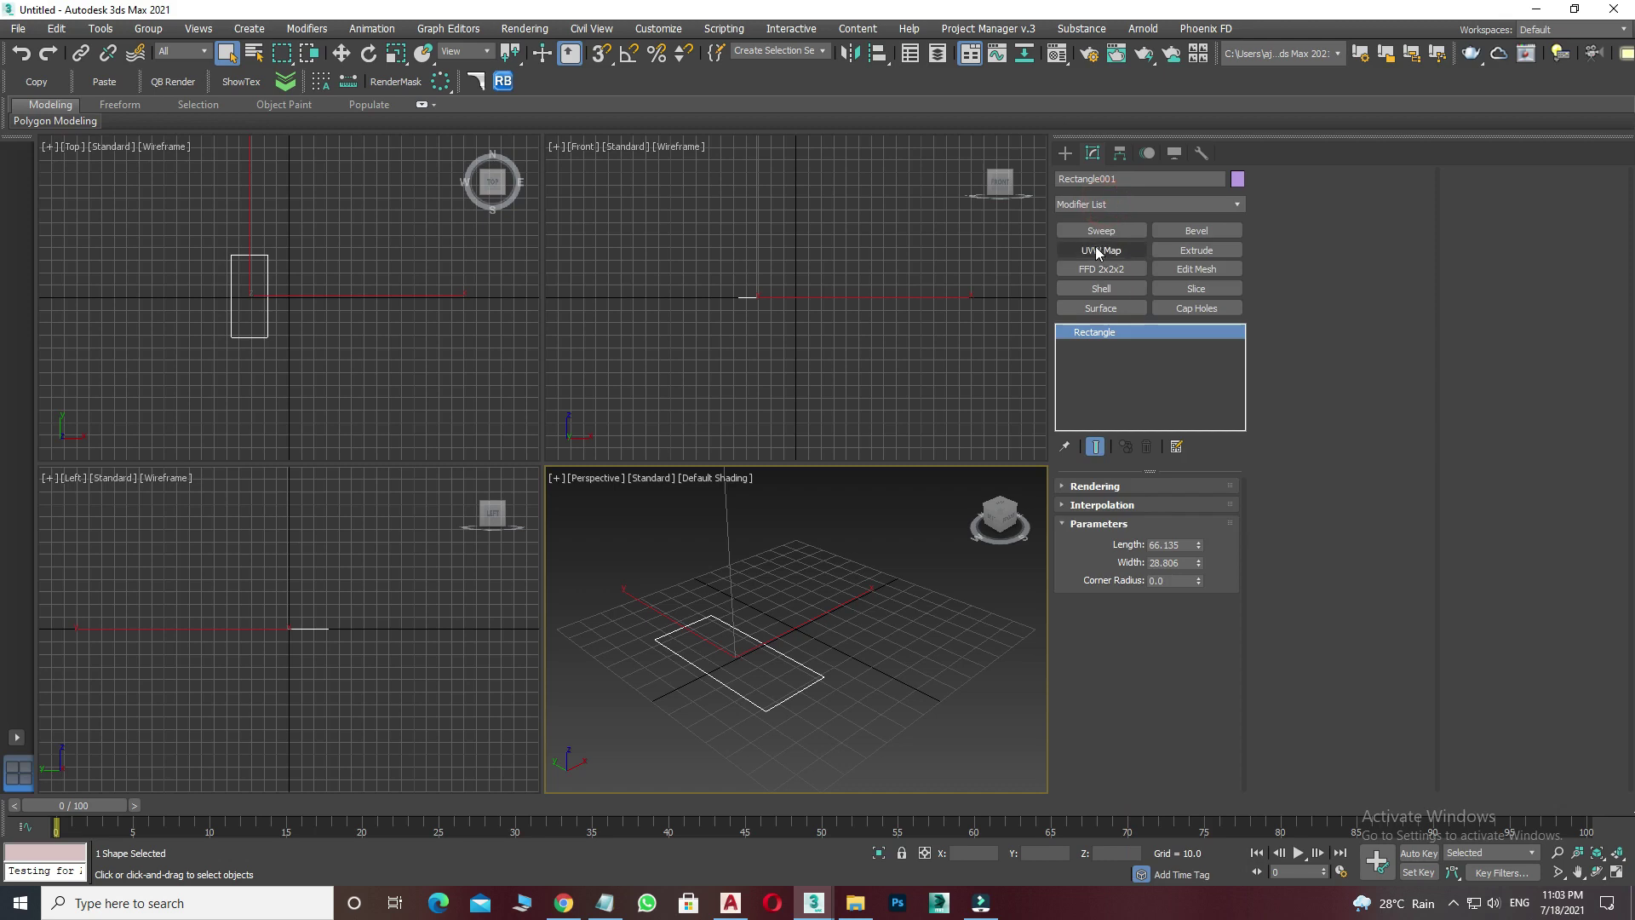
{"action": "left_click", "coordinate": [1184, 252]}
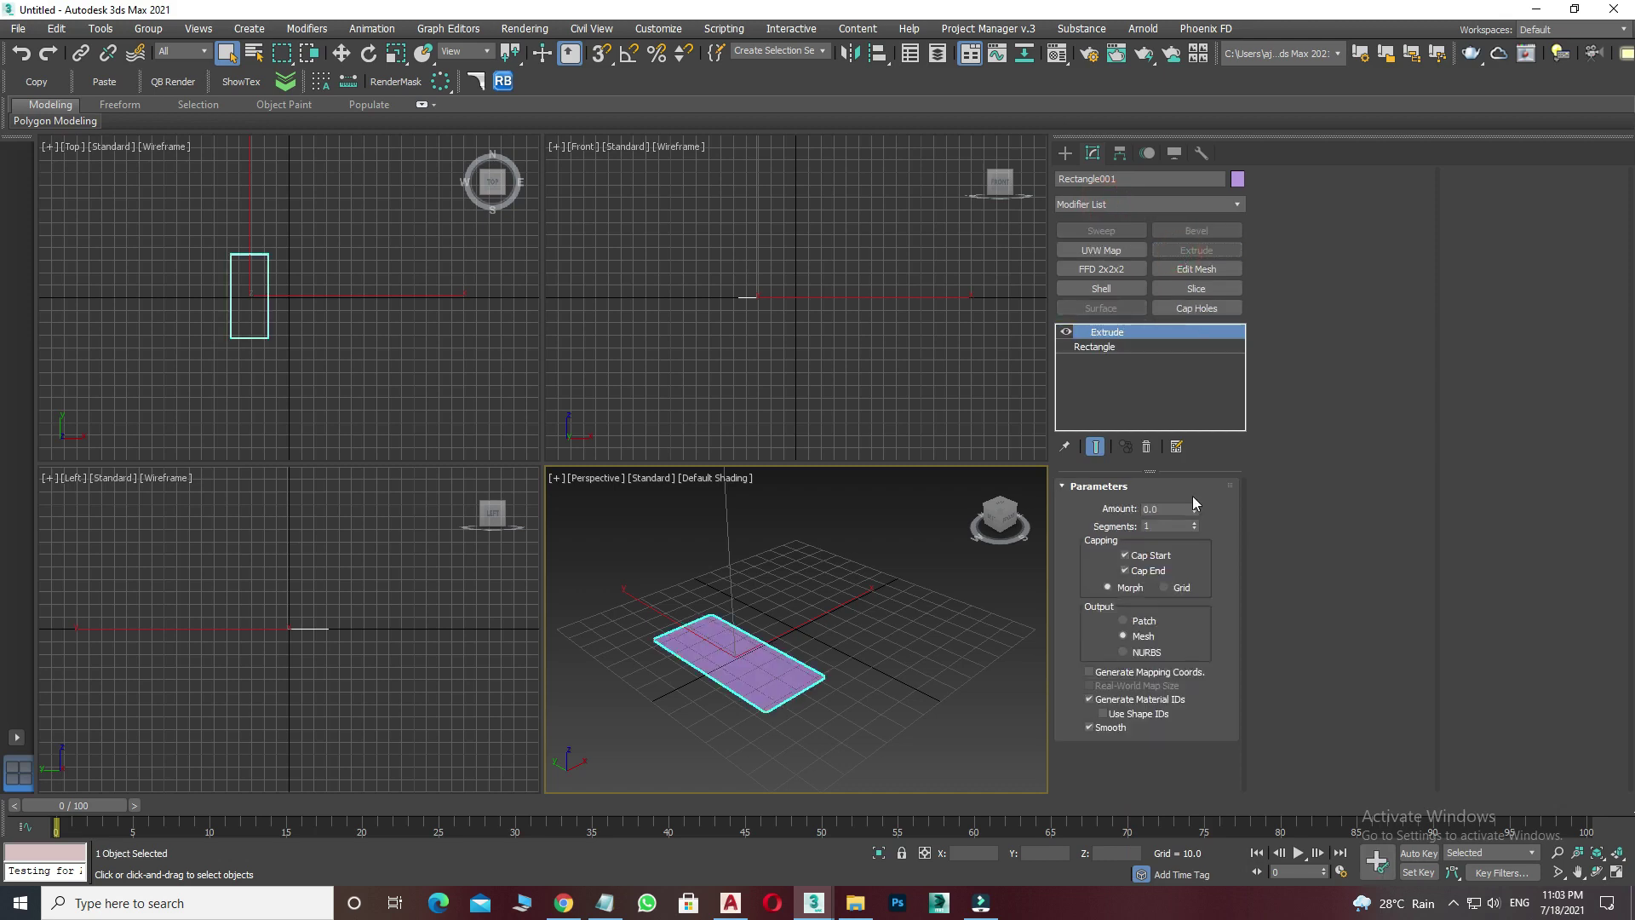
{"action": "left_click_drag", "start_coordinate": [1194, 506], "coordinate": [1194, 498]}
{"action": "left_click", "coordinate": [1146, 447]}
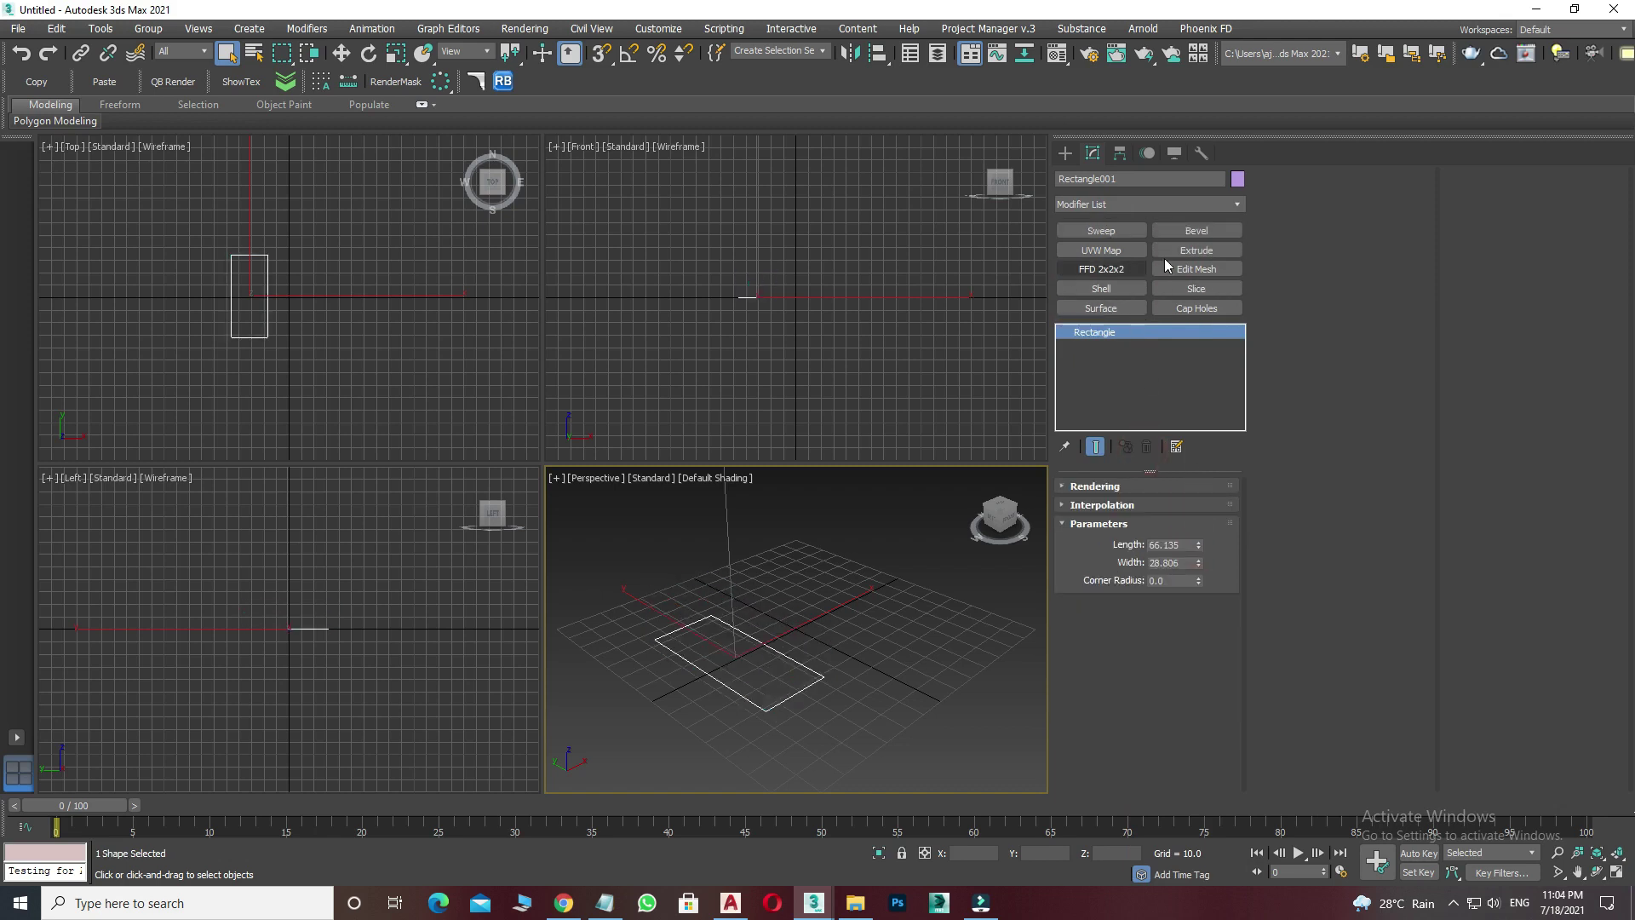
Stack Sweep with a Bar profile, FFD 2x2x2 and Slice on the rectangle.
{"action": "left_click", "coordinate": [1101, 231]}
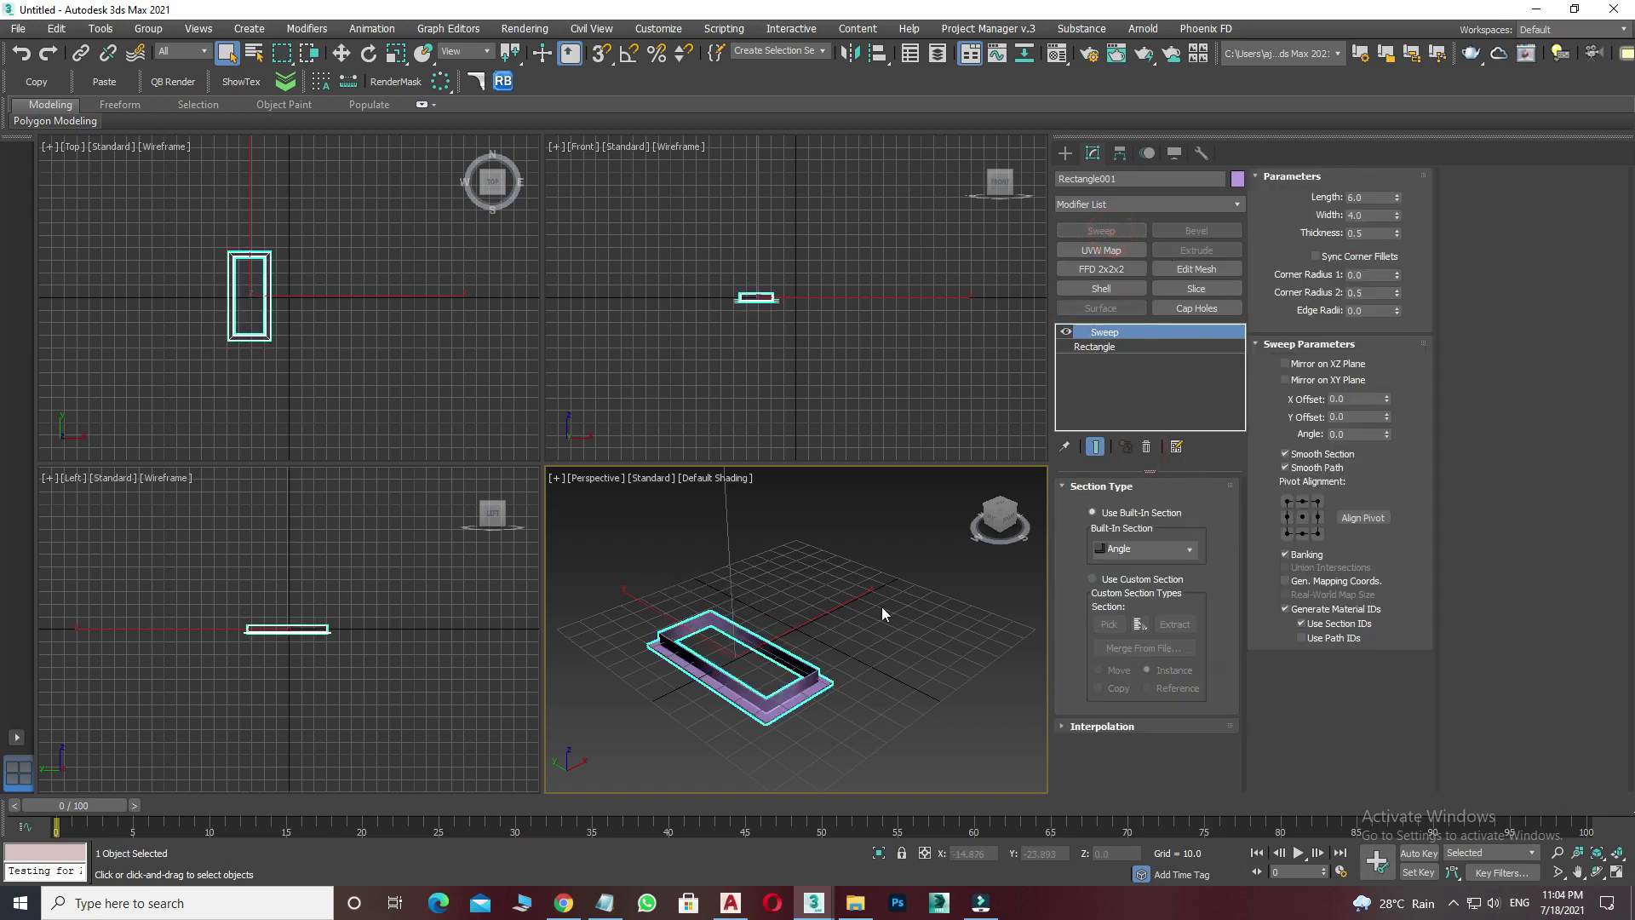
{"action": "left_click", "coordinate": [1135, 552]}
{"action": "left_click", "coordinate": [1111, 579]}
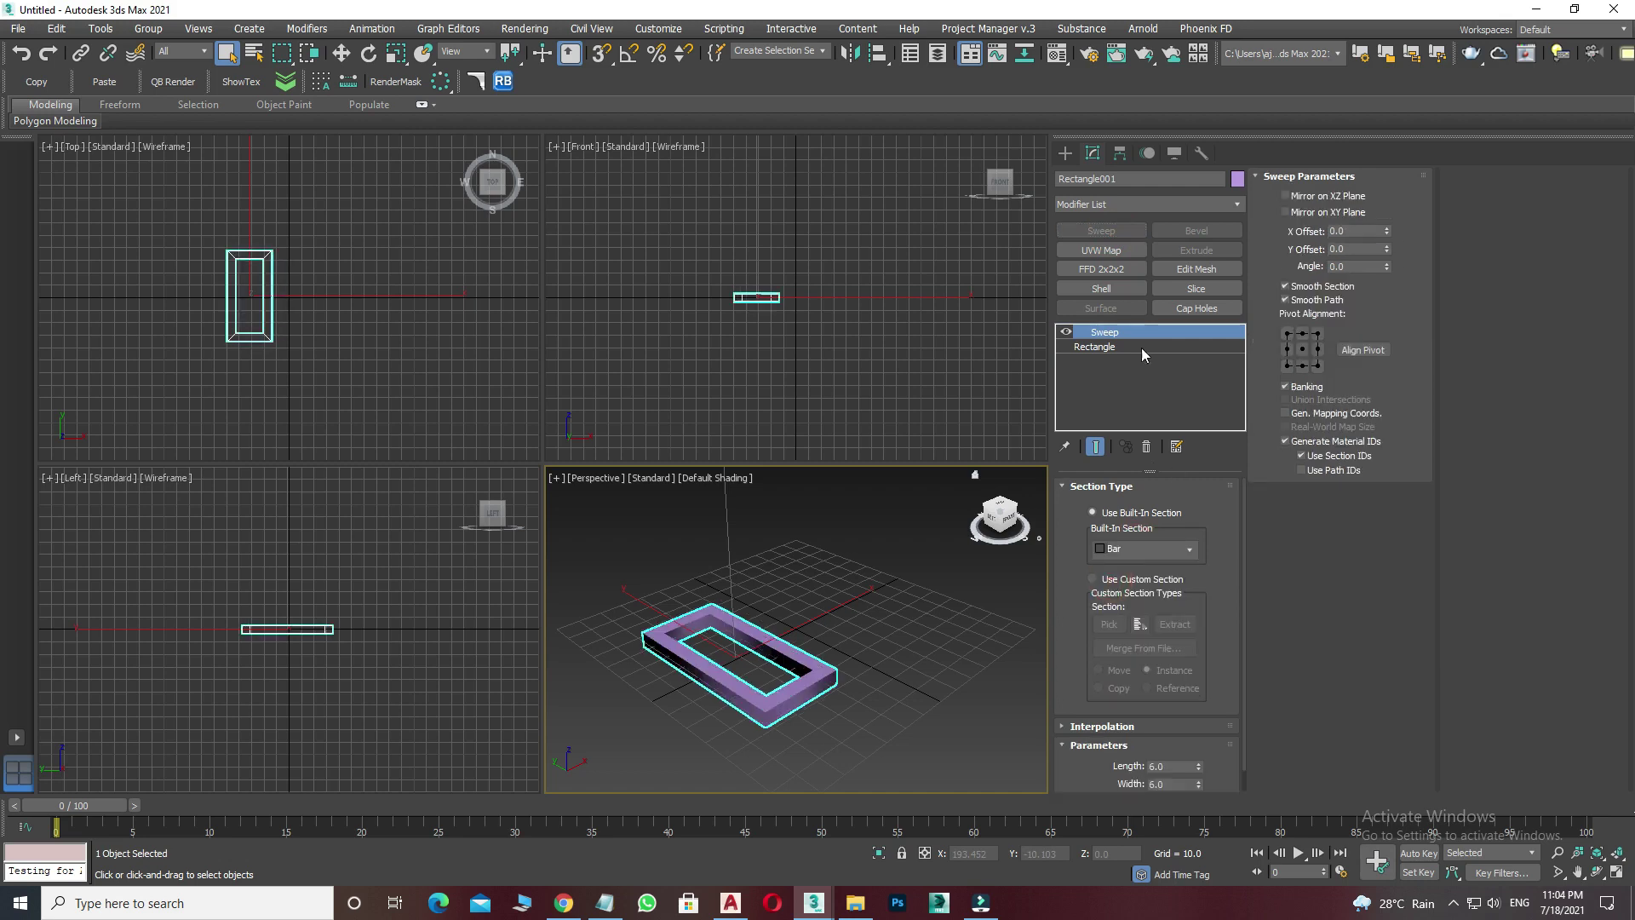
{"action": "left_click", "coordinate": [1117, 274]}
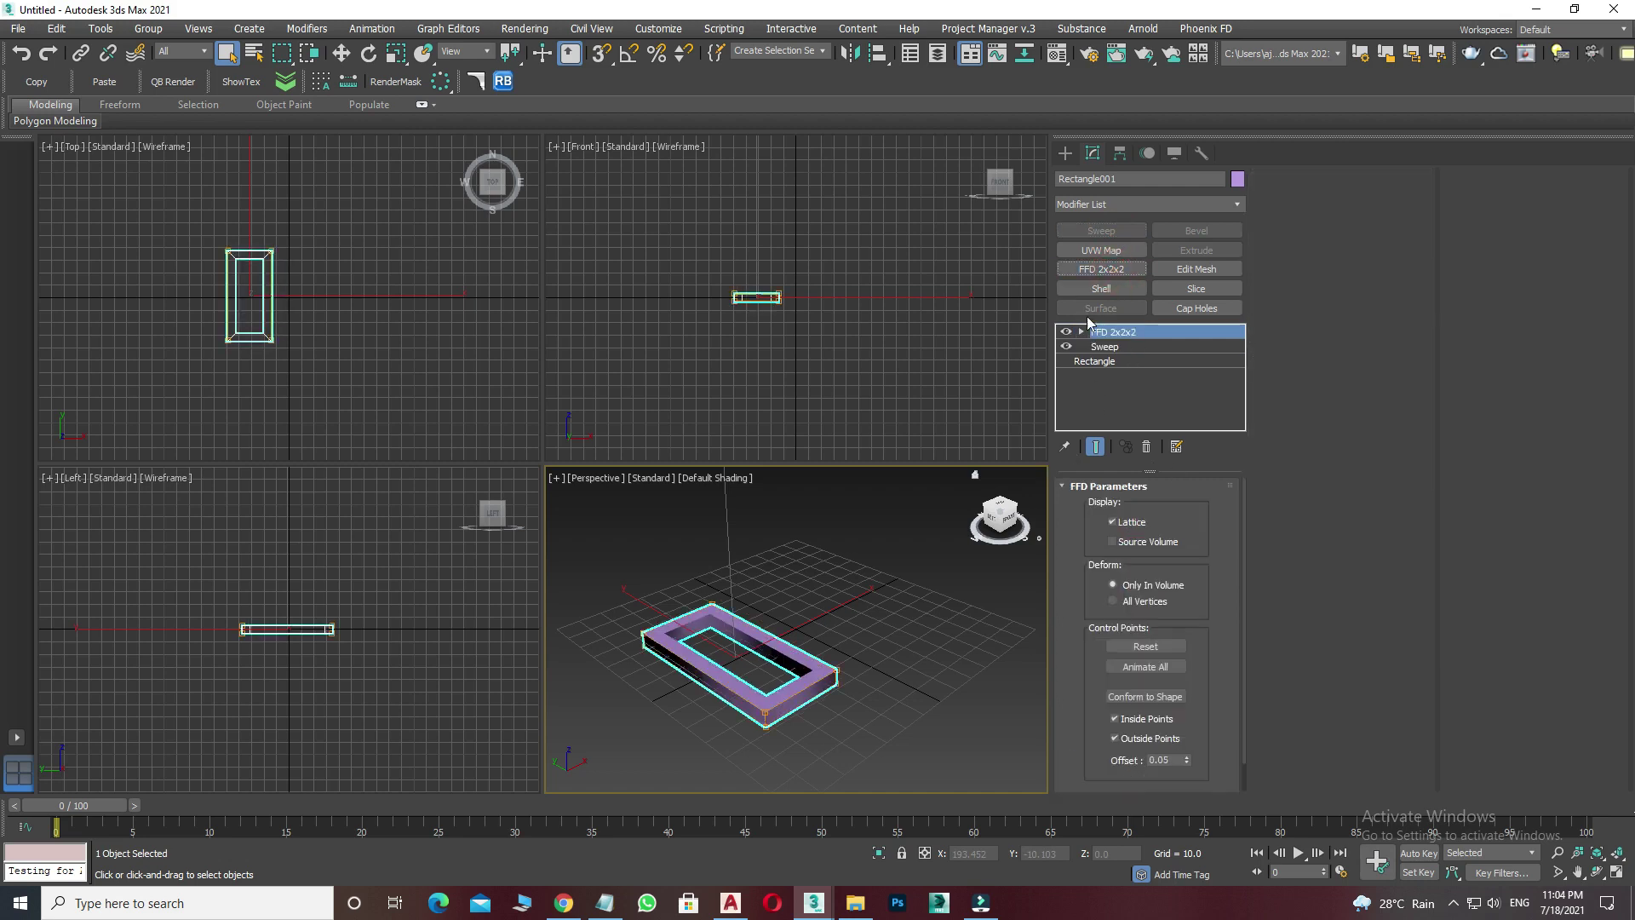
{"action": "left_click", "coordinate": [1207, 287]}
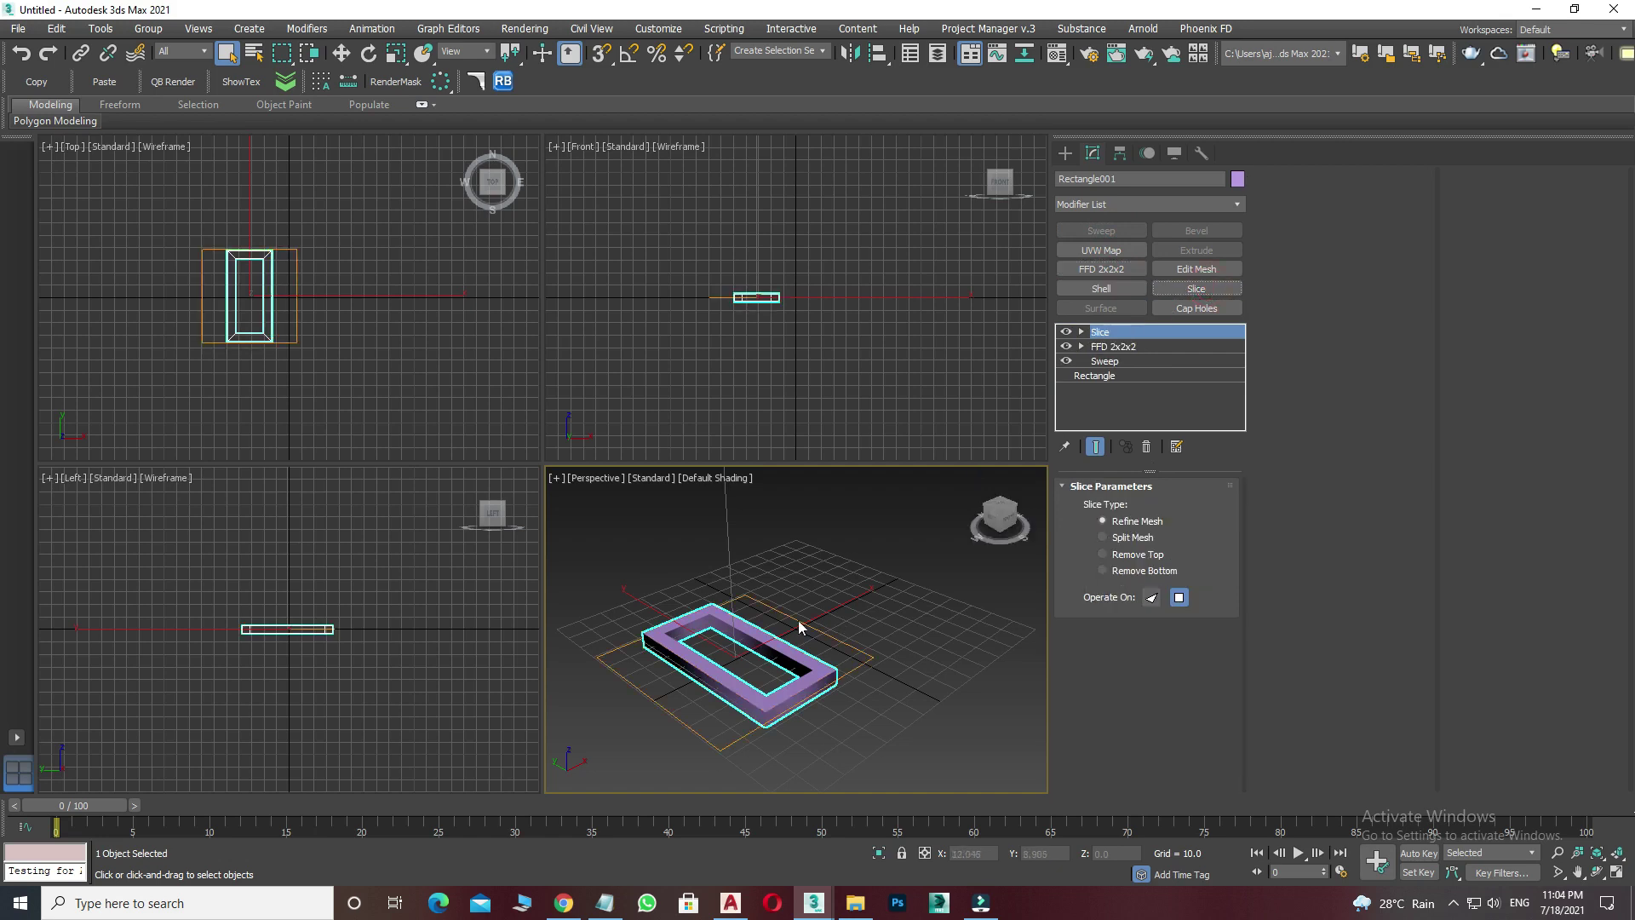
Strip the test modifiers, delete the rectangle, and widen the viewports against the command panel.
{"action": "left_click", "coordinate": [1146, 446]}
{"action": "left_click", "coordinate": [1146, 446]}
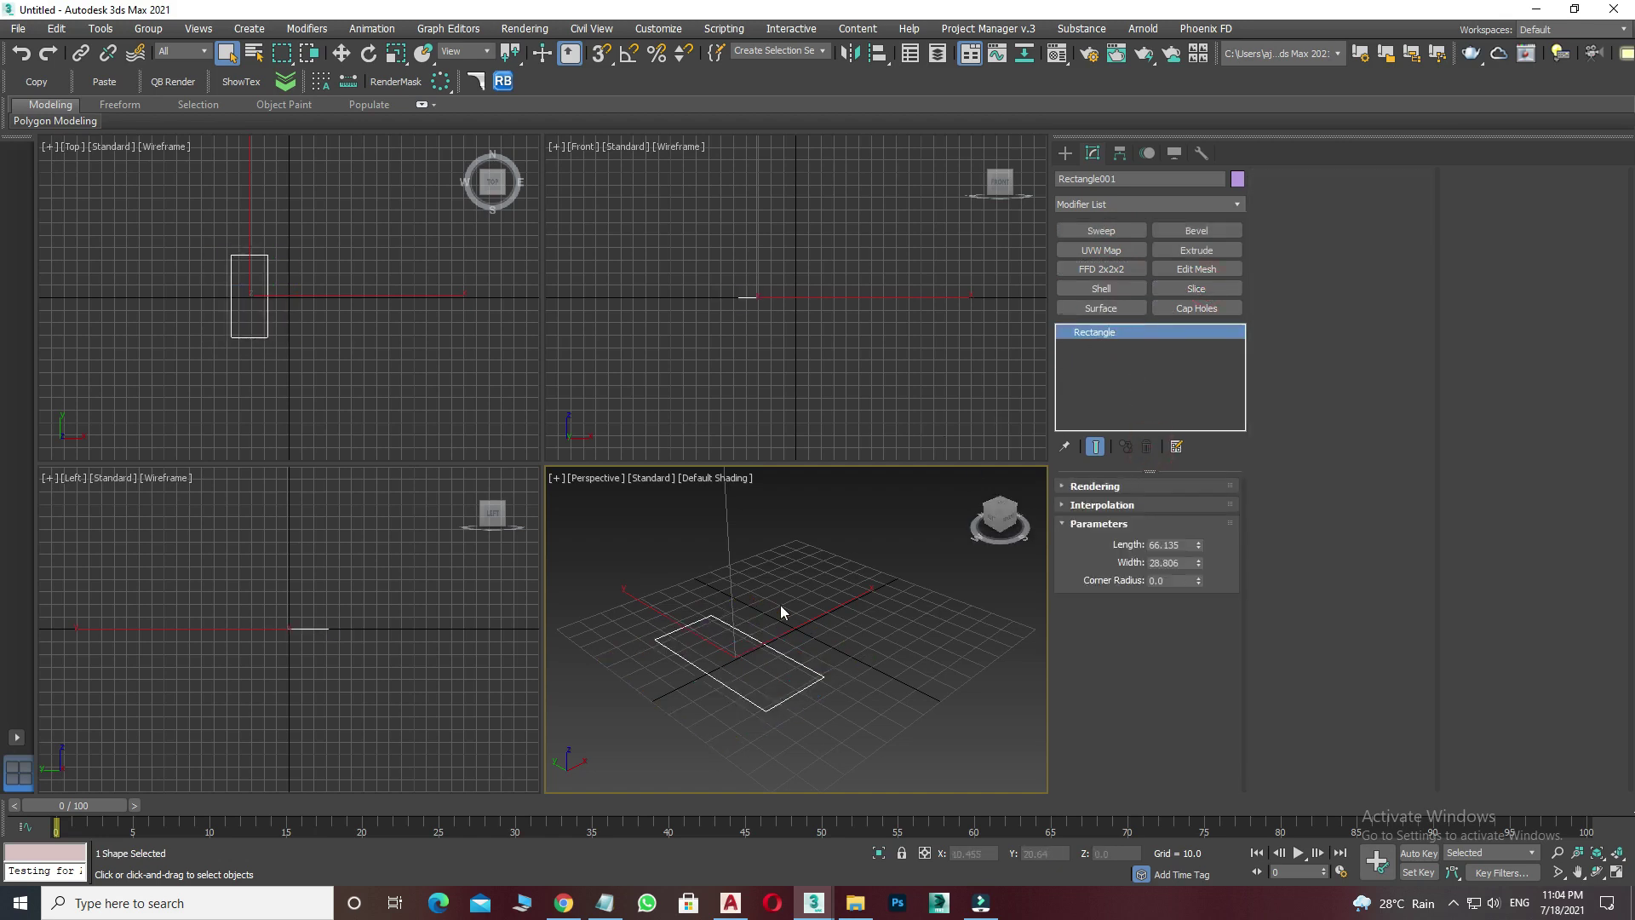
{"action": "key", "text": "Delete"}
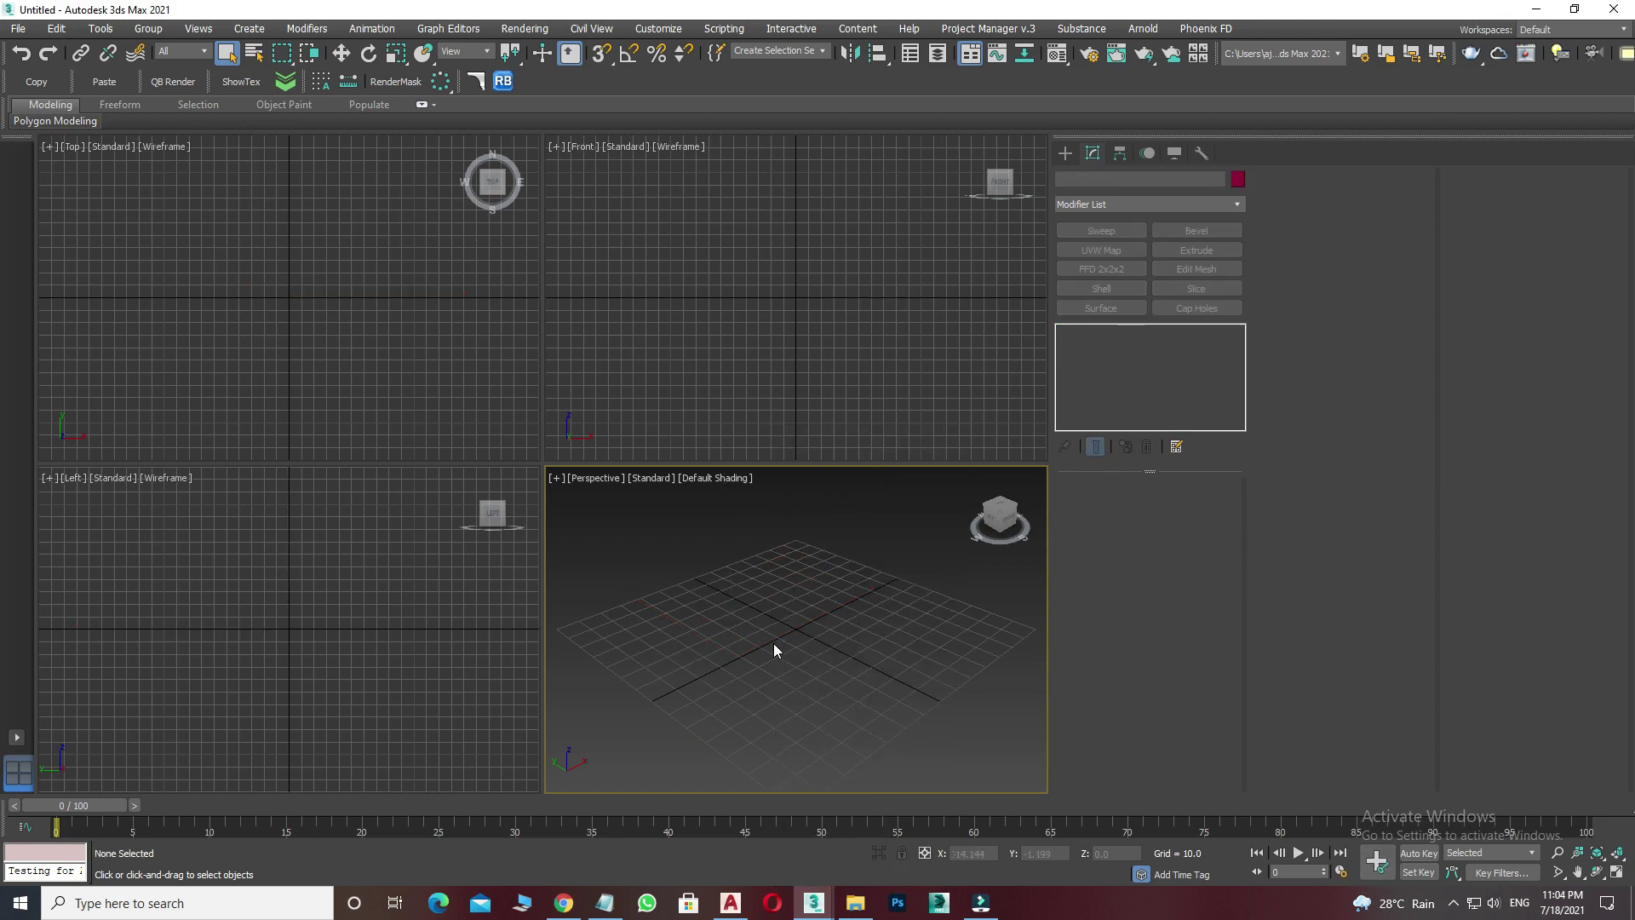
{"action": "left_click_drag", "start_coordinate": [1049, 392], "coordinate": [1397, 391]}
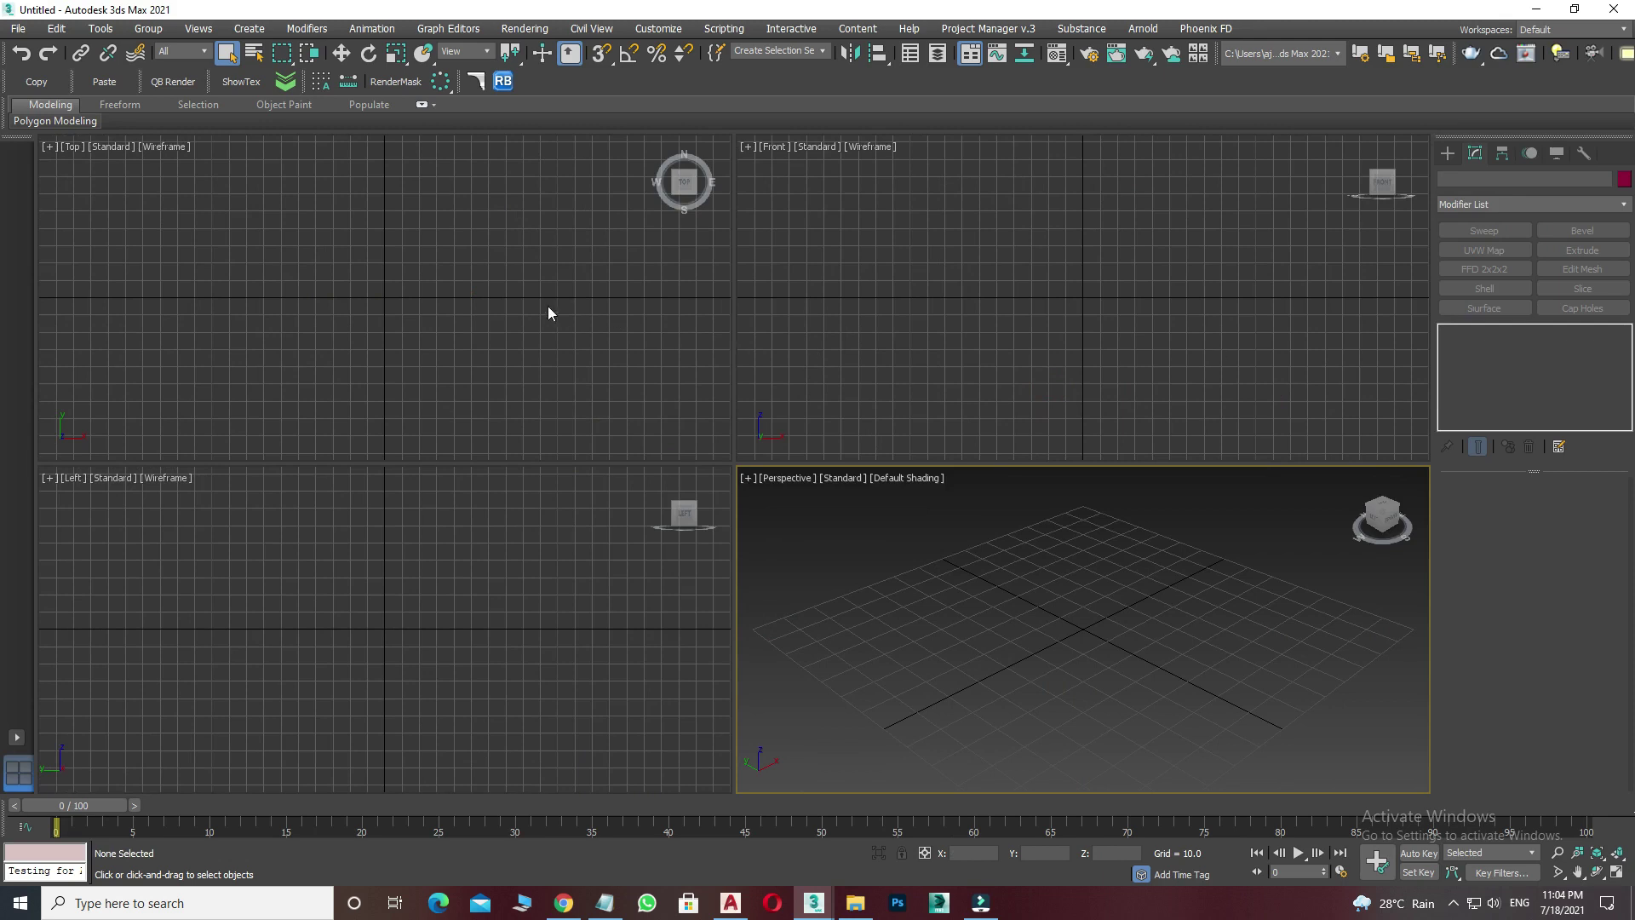
Activate each of the four viewports and drag the viewport split toward the top-left.
{"action": "left_click", "coordinate": [253, 269]}
{"action": "left_click", "coordinate": [984, 260]}
{"action": "left_click", "coordinate": [445, 546]}
{"action": "left_click", "coordinate": [889, 592]}
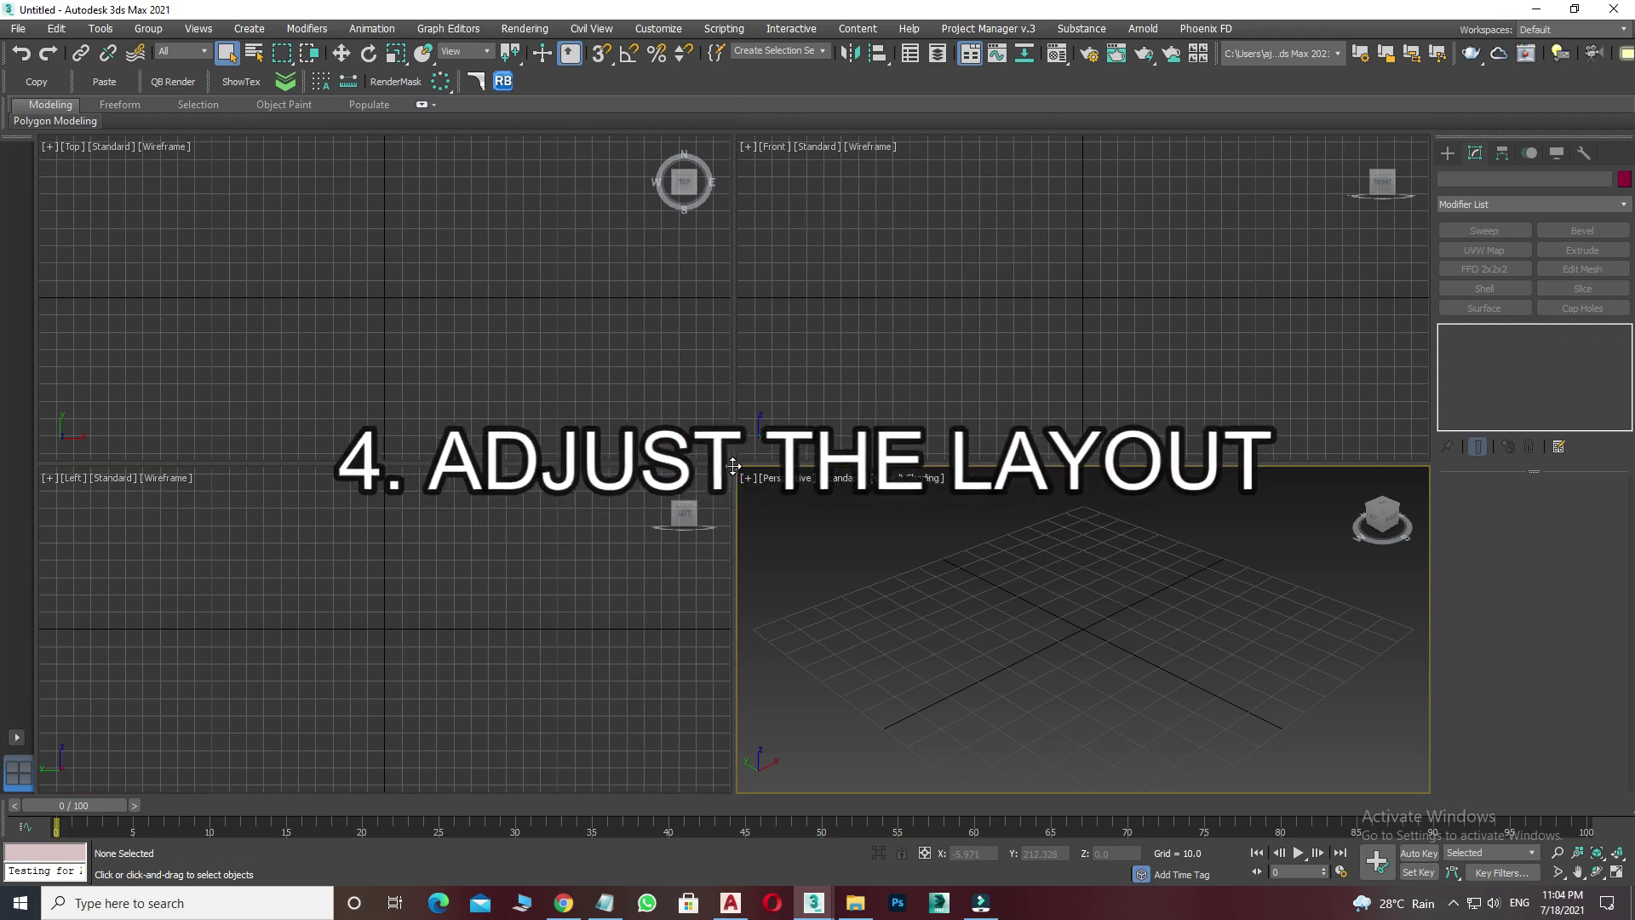
{"action": "left_click_drag", "start_coordinate": [736, 464], "coordinate": [738, 465]}
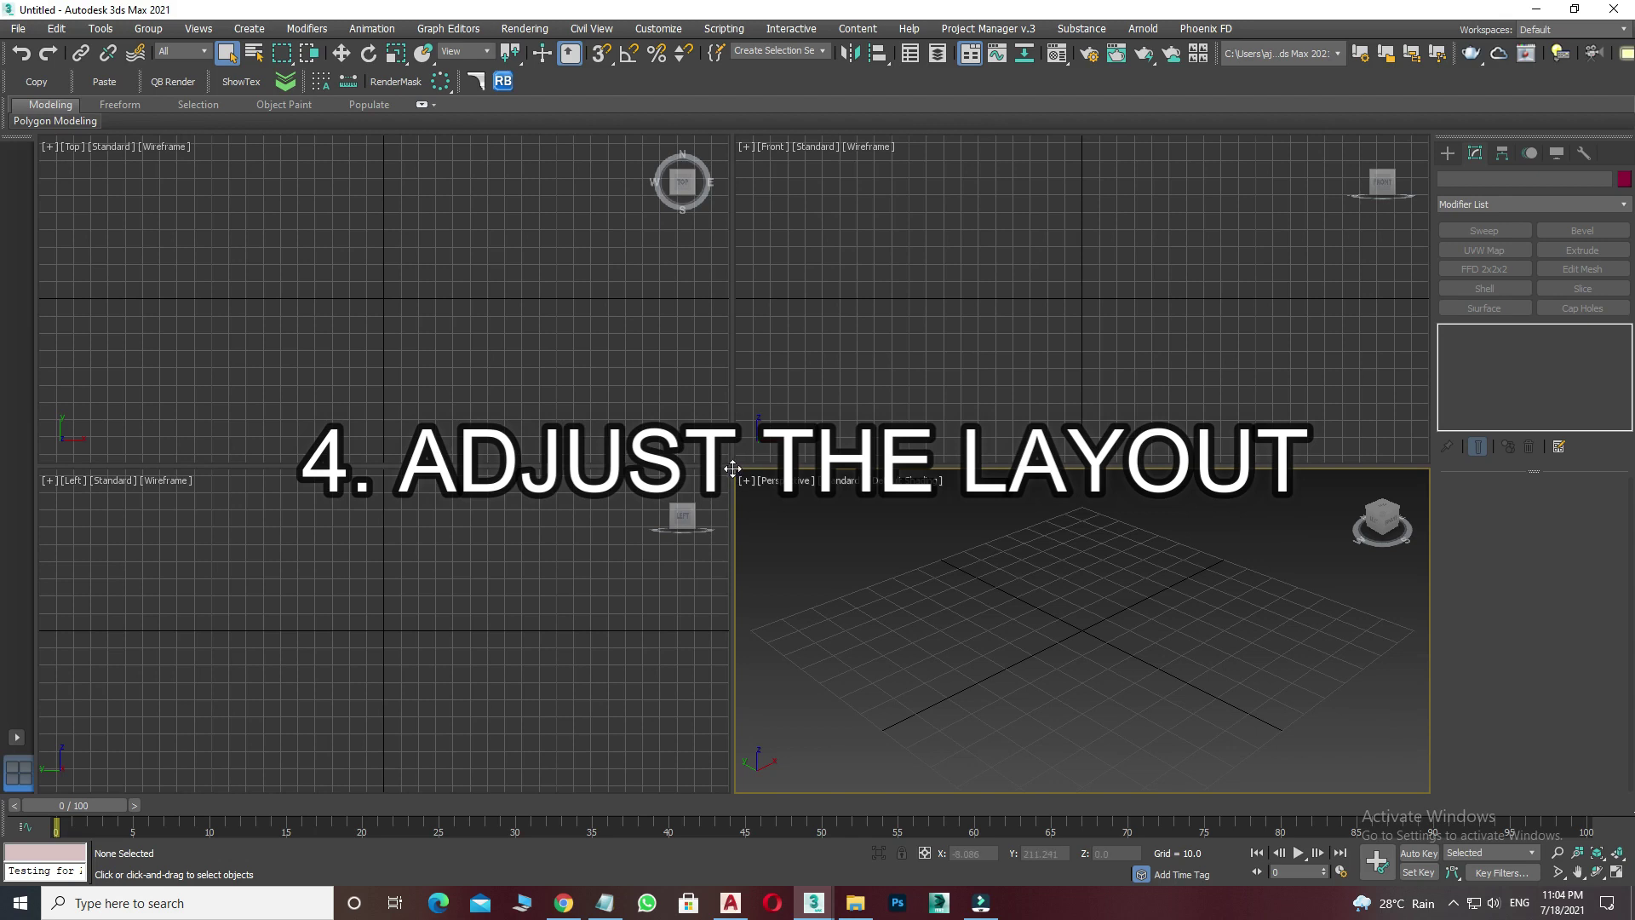
{"action": "left_click_drag", "start_coordinate": [733, 463], "coordinate": [358, 257]}
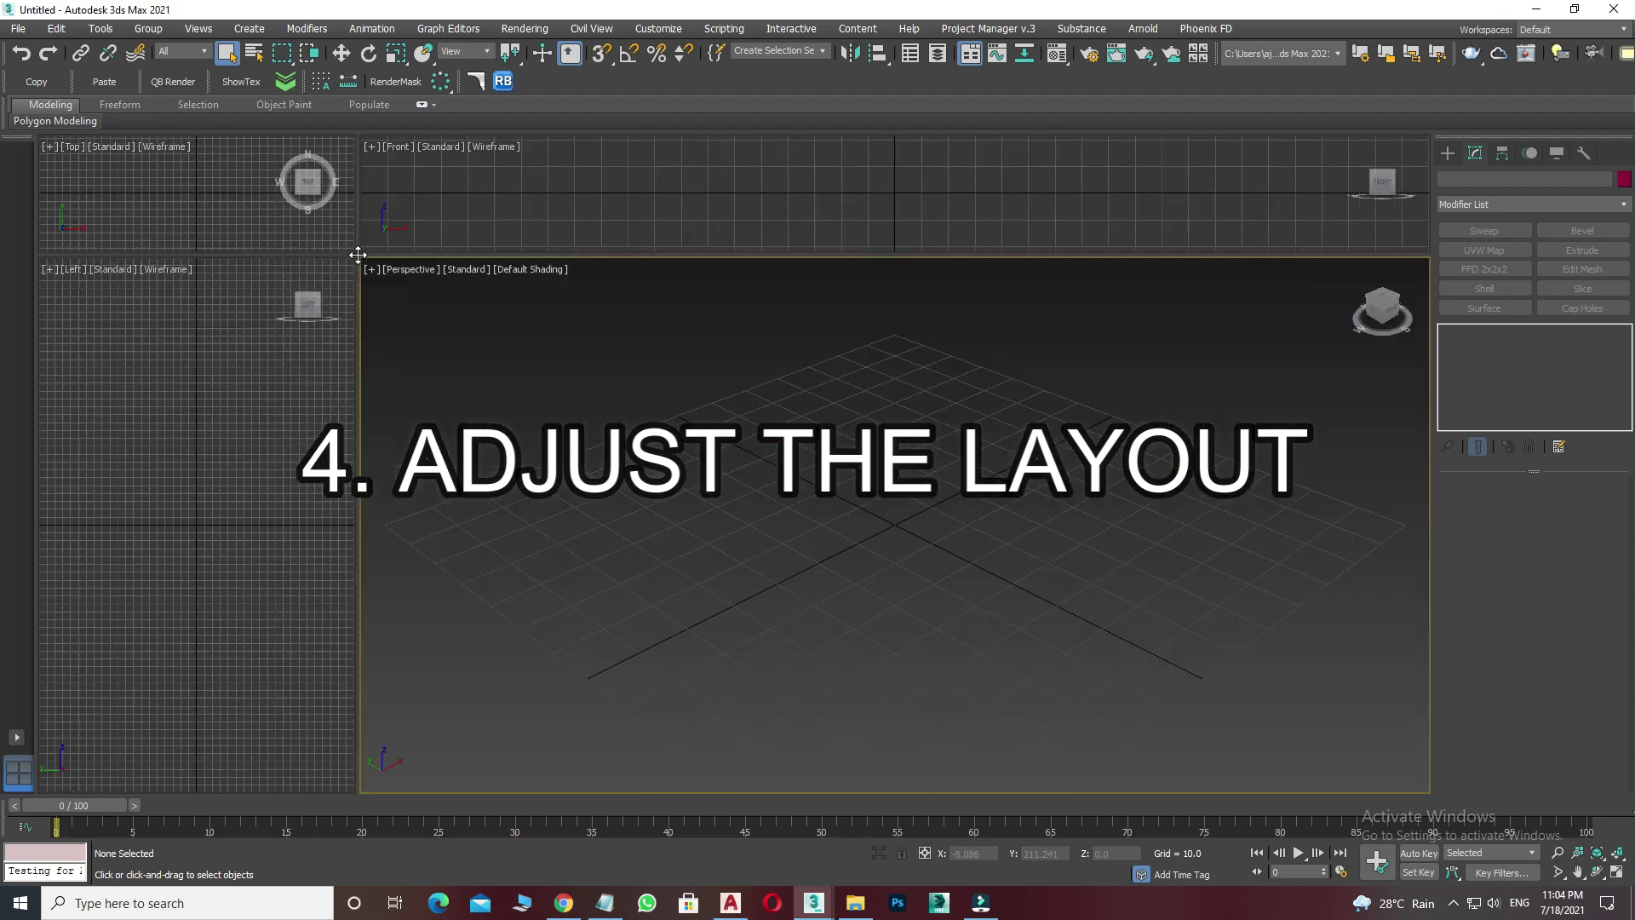
Draw a new rectangle on the Perspective grid and move it slightly left.
{"action": "left_click", "coordinate": [1453, 155]}
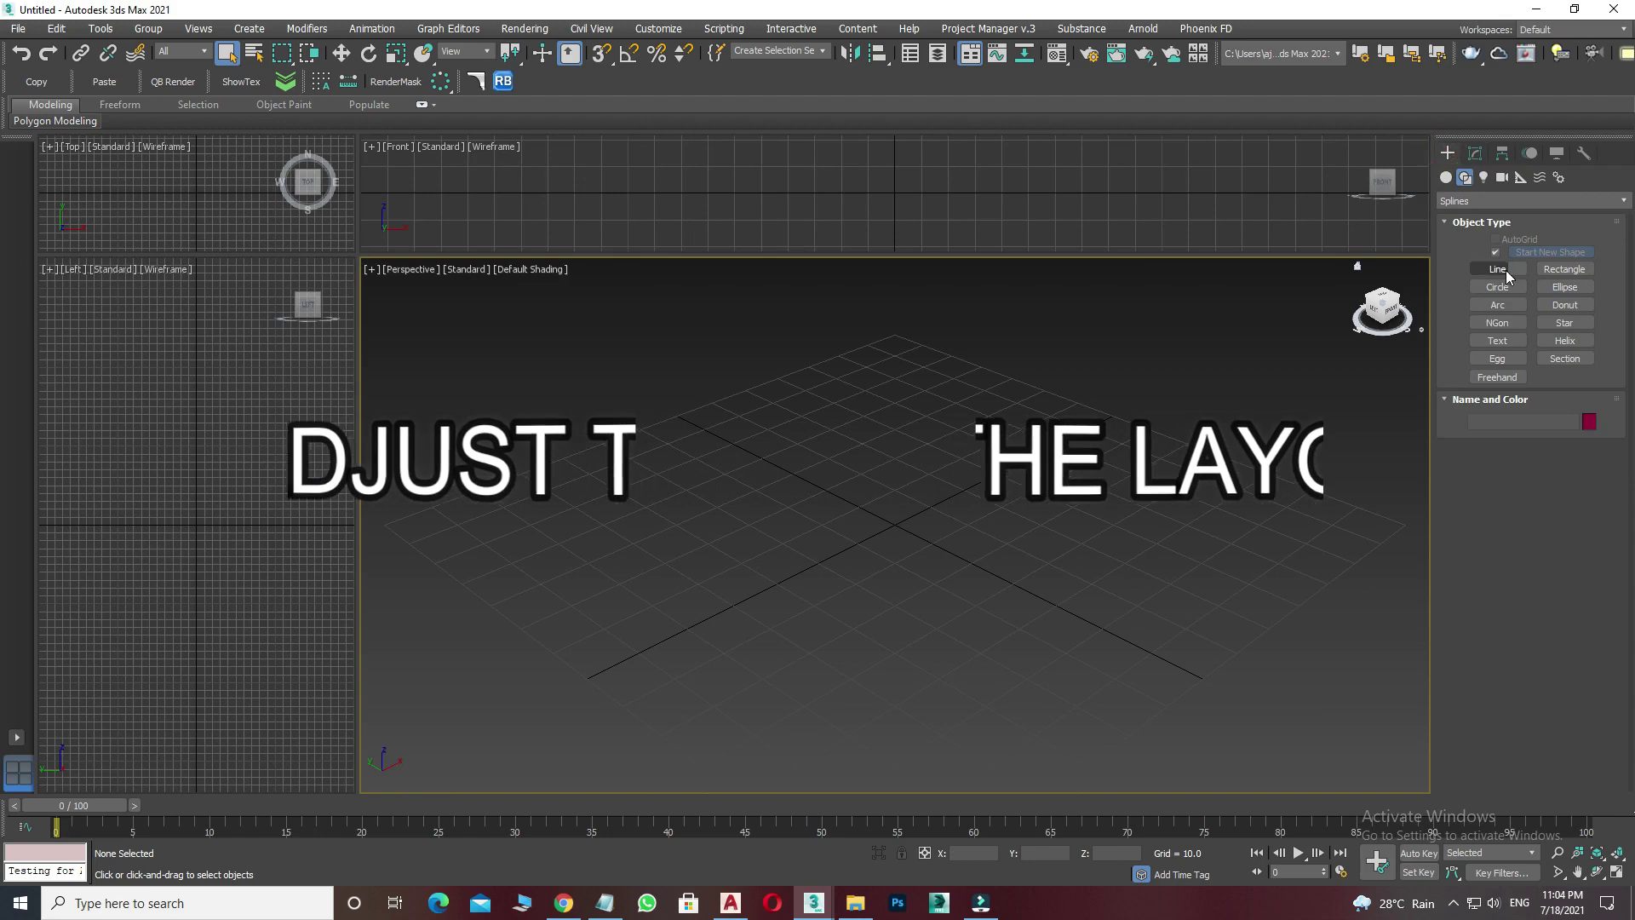
{"action": "left_click", "coordinate": [1463, 177]}
{"action": "left_click", "coordinate": [1564, 269]}
{"action": "mouse_move", "coordinate": [681, 514]}
{"action": "left_mouse_down"}
{"action": "mouse_move", "coordinate": [1120, 766]}
{"action": "mouse_move", "coordinate": [1248, 528]}
{"action": "left_mouse_up"}
{"action": "right_click", "coordinate": [924, 490]}
{"action": "left_click", "coordinate": [954, 502]}
{"action": "left_click_drag", "start_coordinate": [1012, 459], "coordinate": [836, 493]}
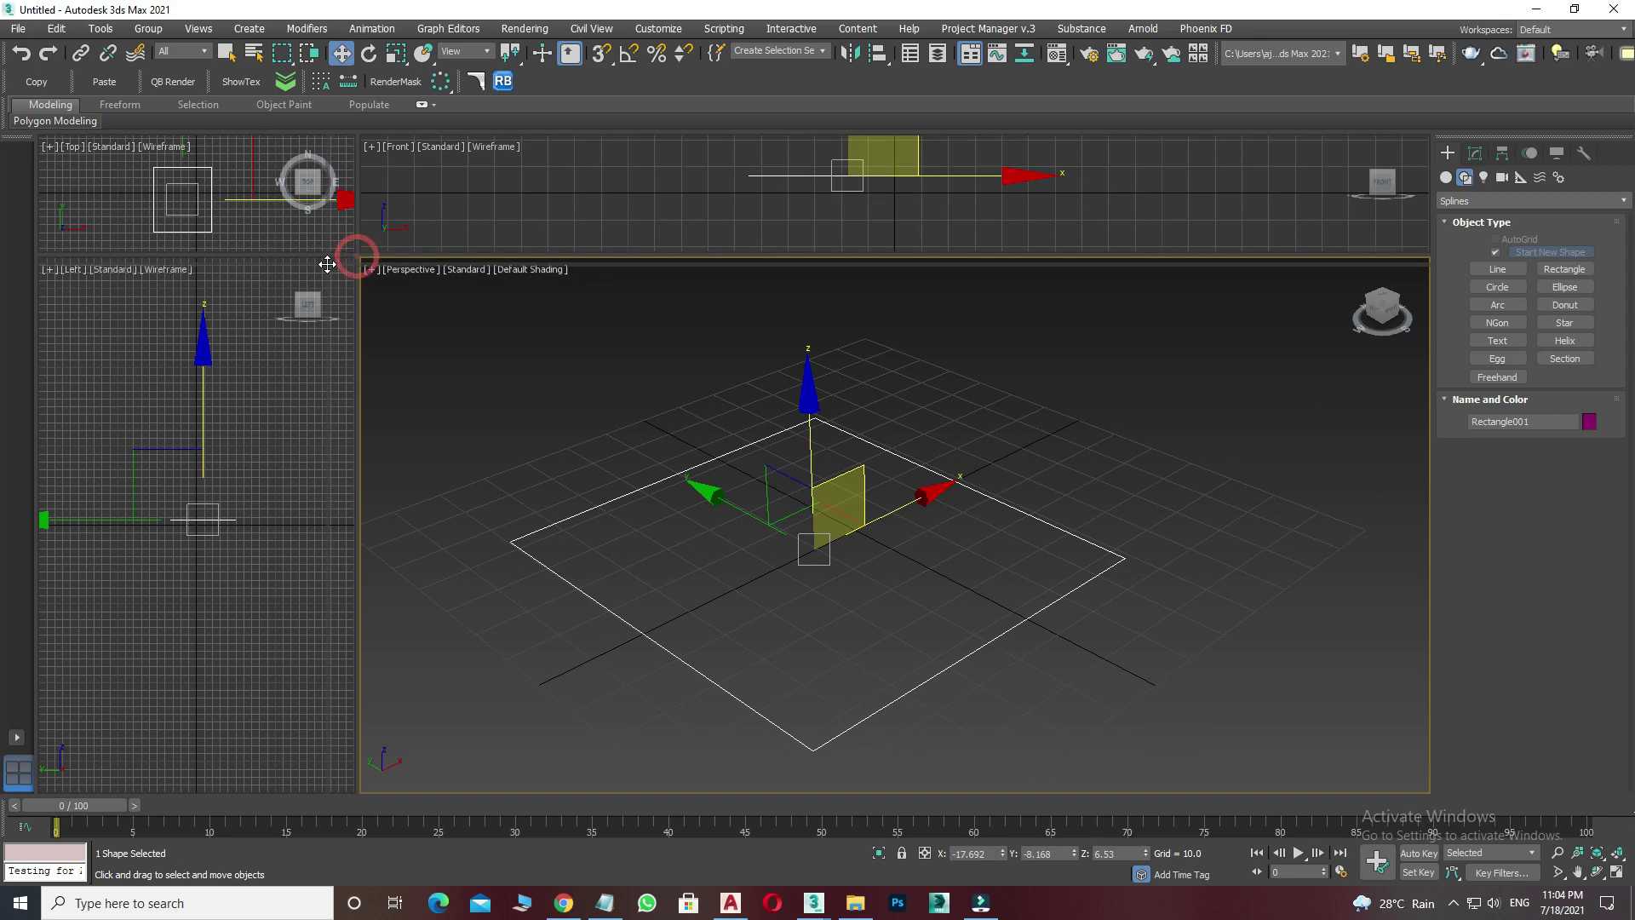
Resize the viewports, then reset to four equal views and deselect the rectangle.
{"action": "left_click_drag", "start_coordinate": [357, 256], "coordinate": [327, 248]}
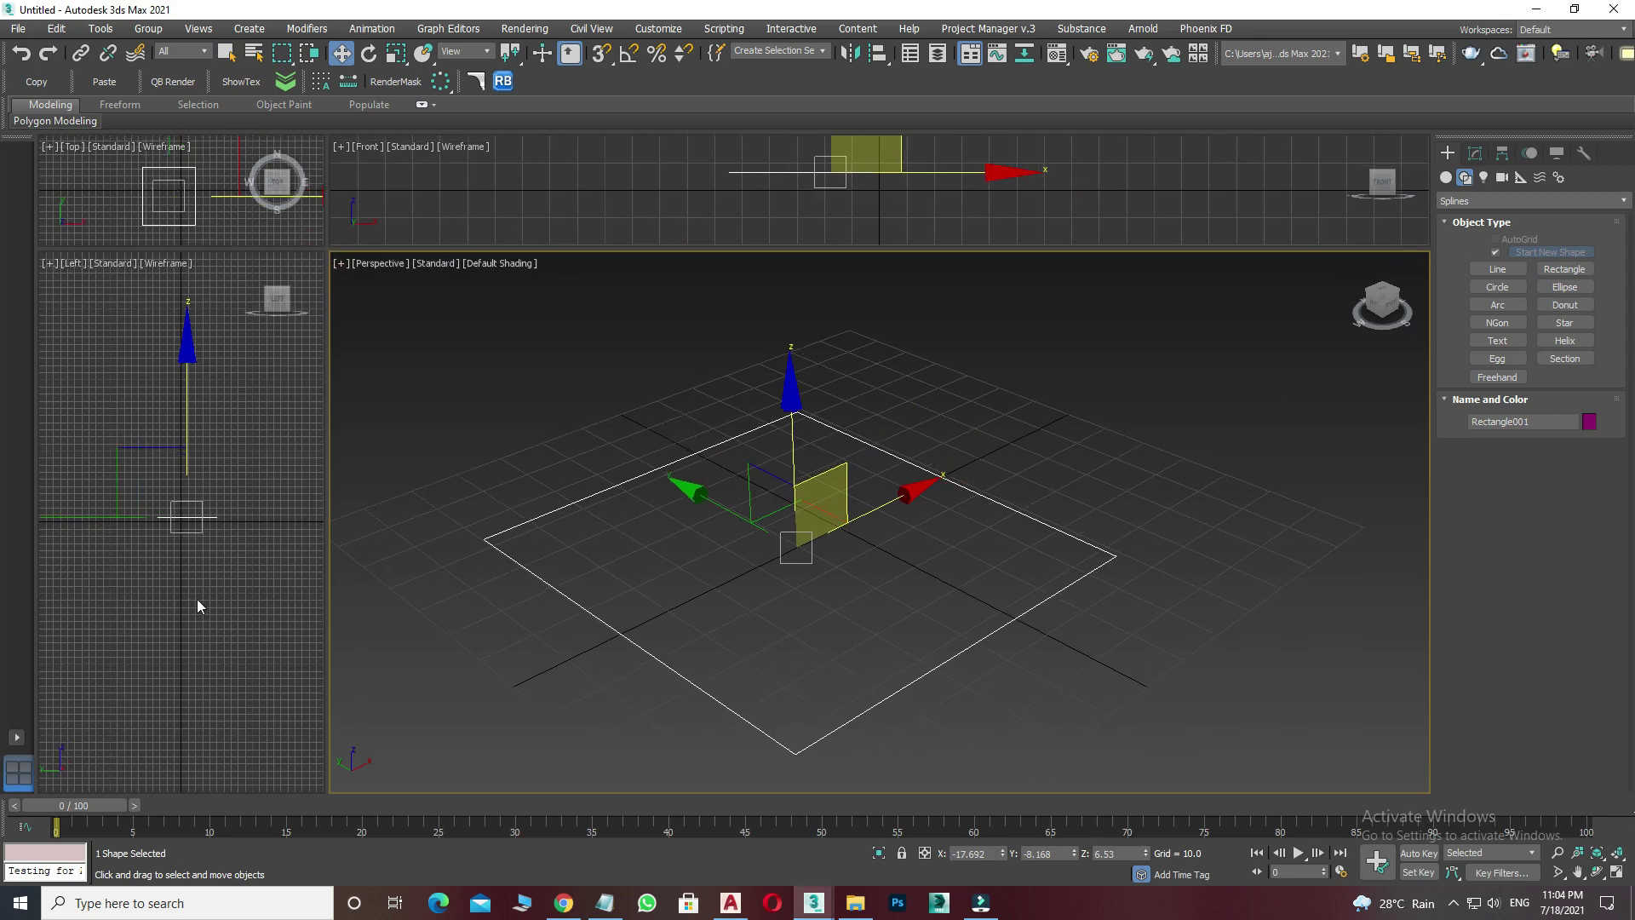
{"action": "mouse_move", "coordinate": [326, 248]}
{"action": "left_mouse_down"}
{"action": "mouse_move", "coordinate": [996, 449]}
{"action": "mouse_move", "coordinate": [1160, 608]}
{"action": "left_mouse_up"}
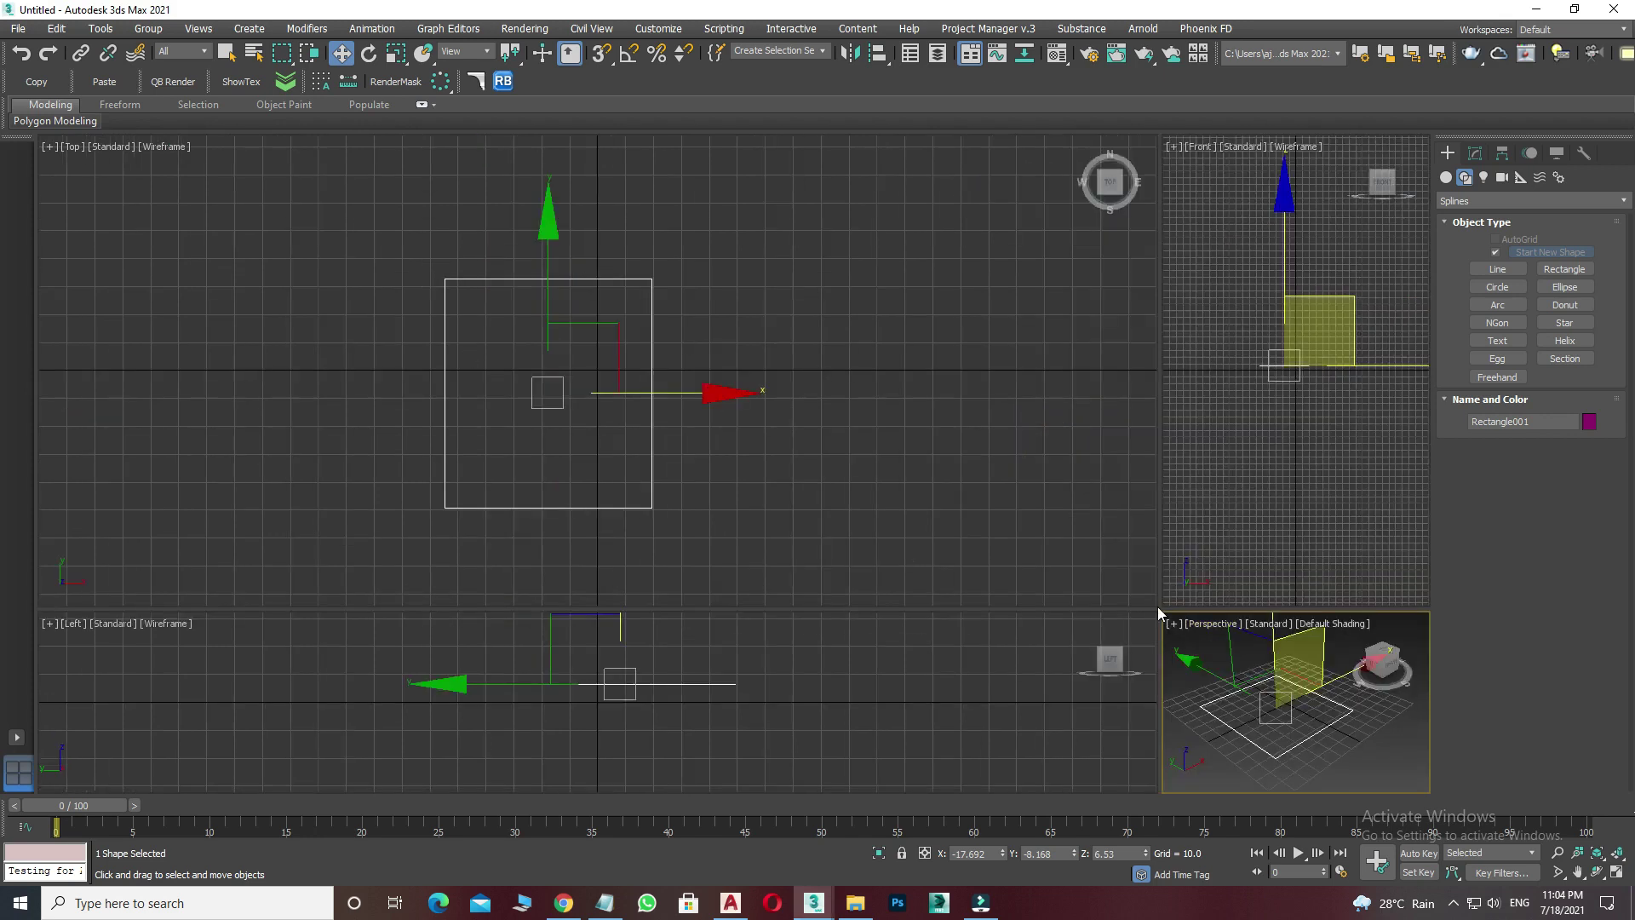
{"action": "left_click_drag", "start_coordinate": [1157, 606], "coordinate": [800, 507]}
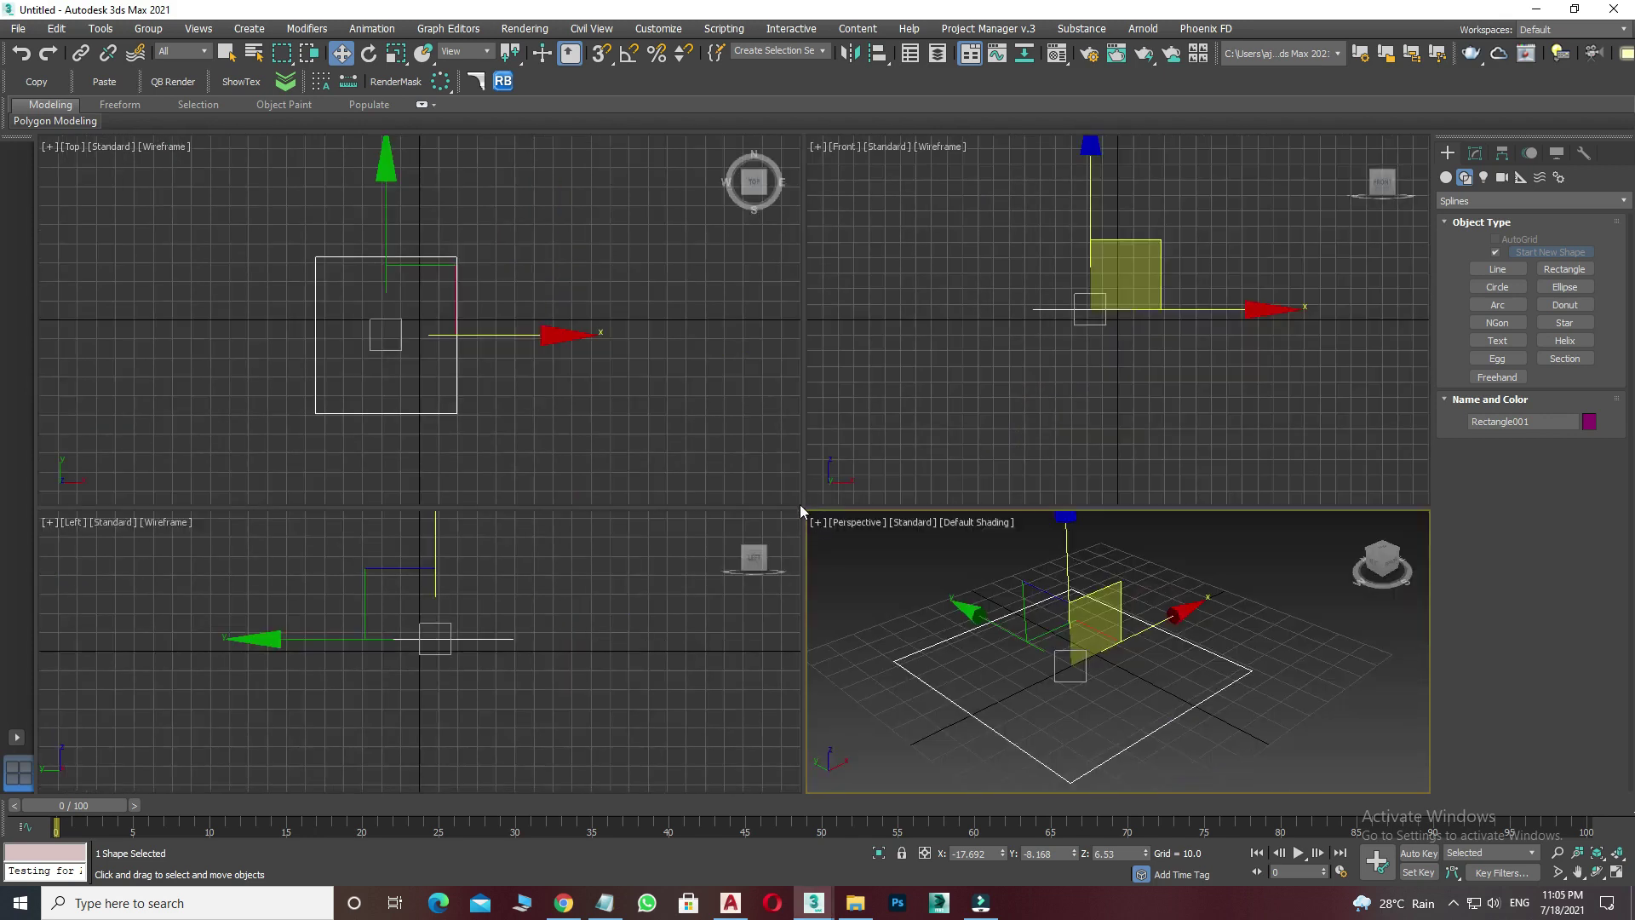
{"action": "right_click", "coordinate": [801, 506]}
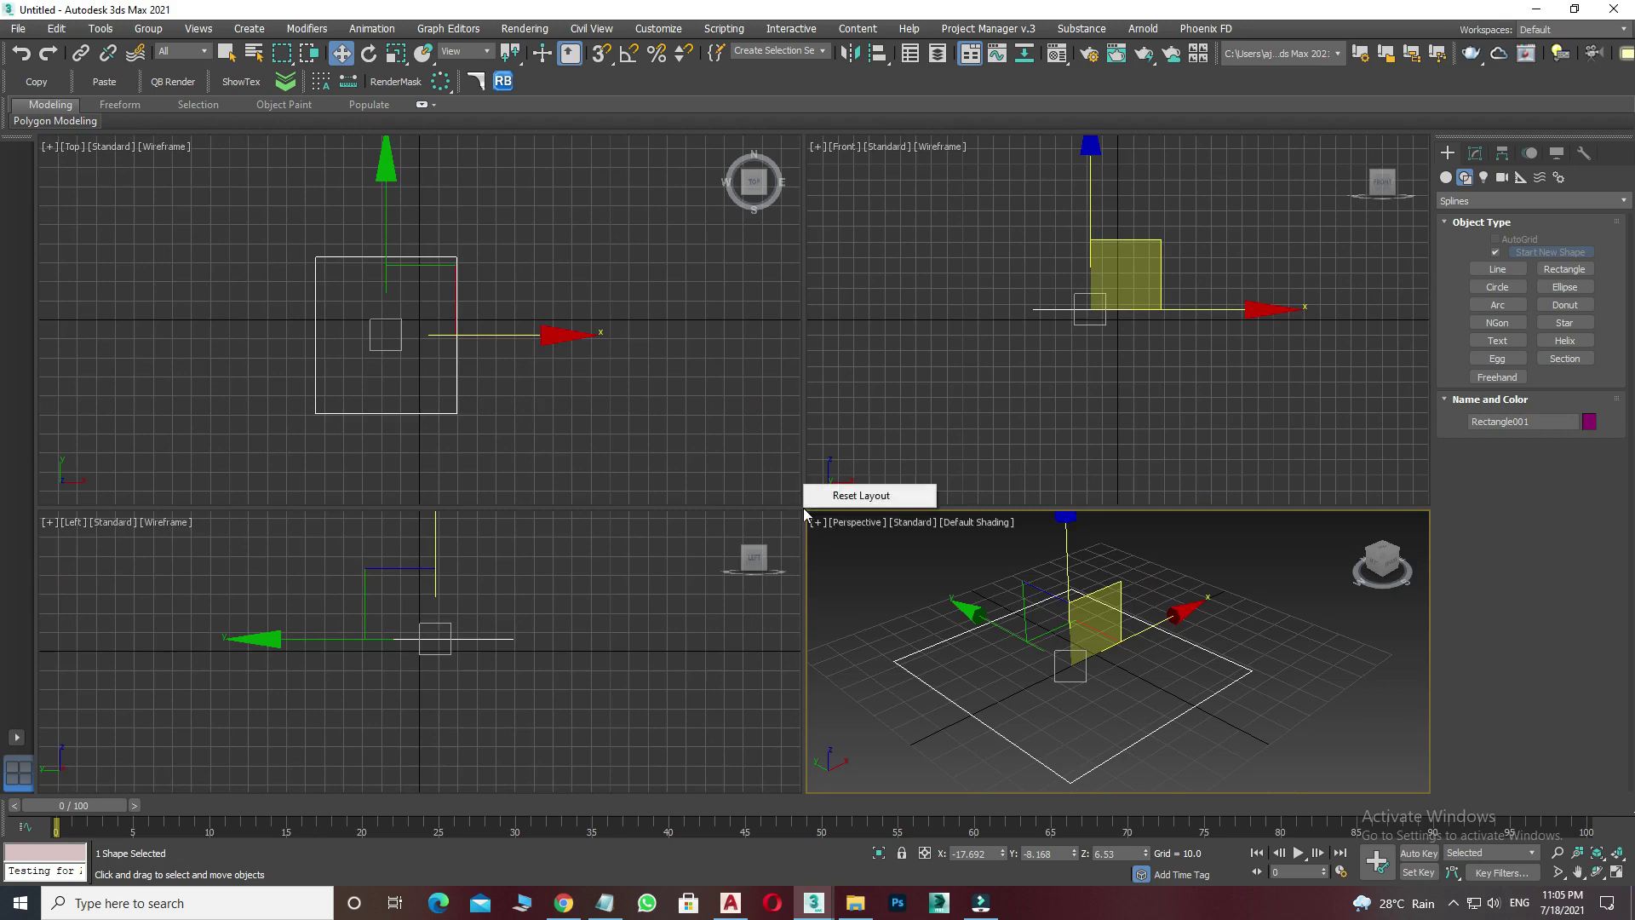
{"action": "left_click", "coordinate": [851, 498]}
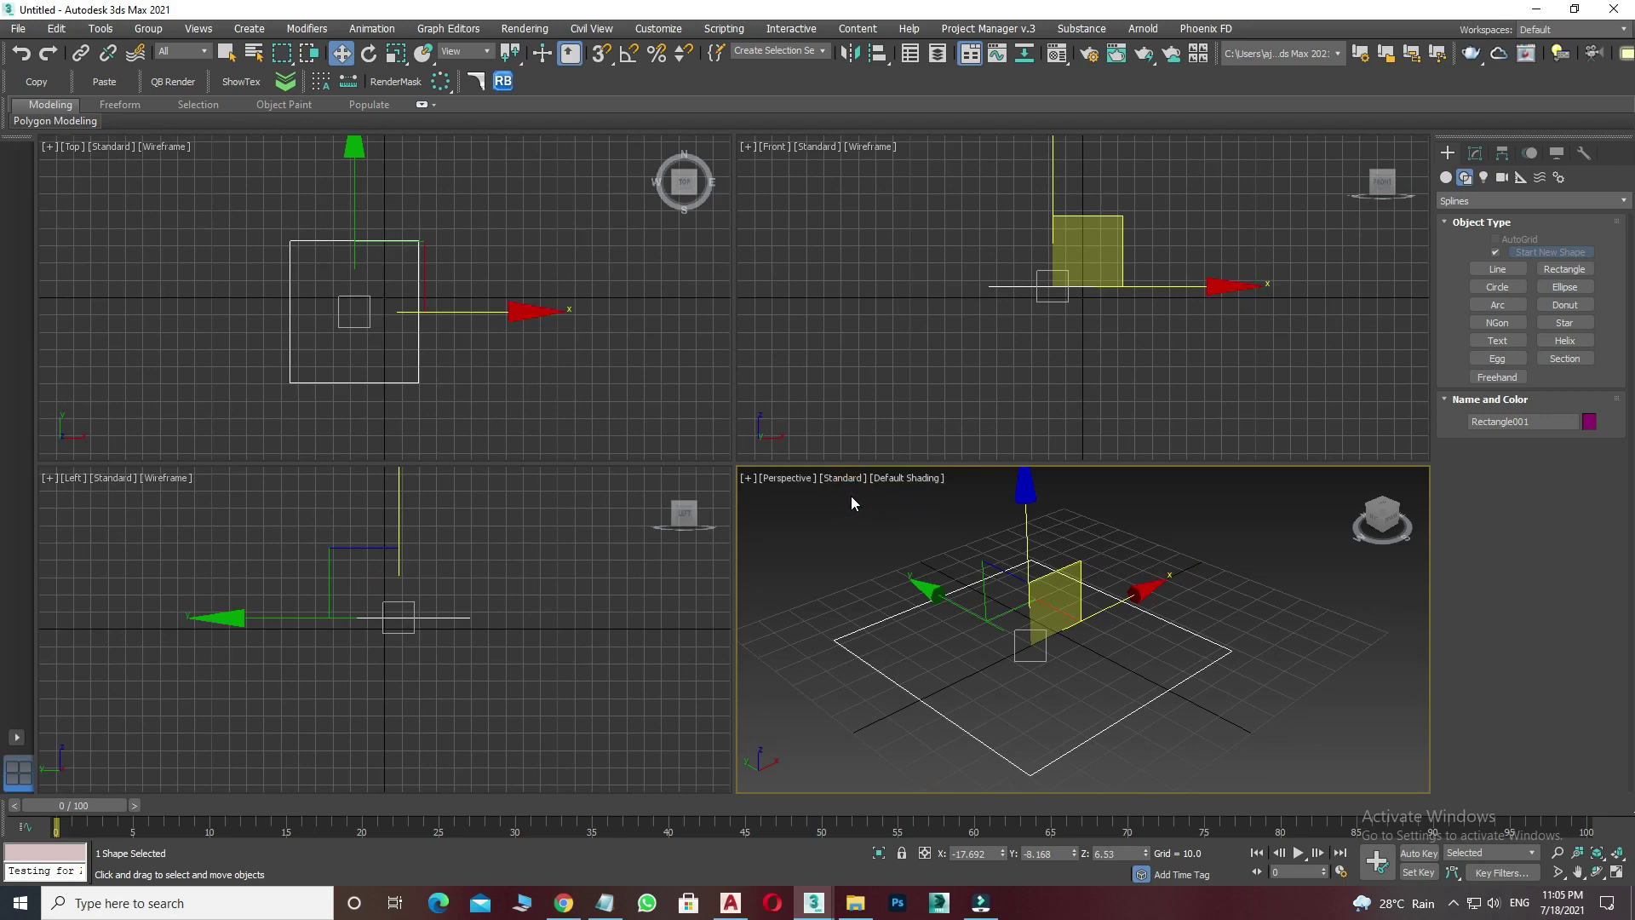
{"action": "left_click", "coordinate": [868, 522]}
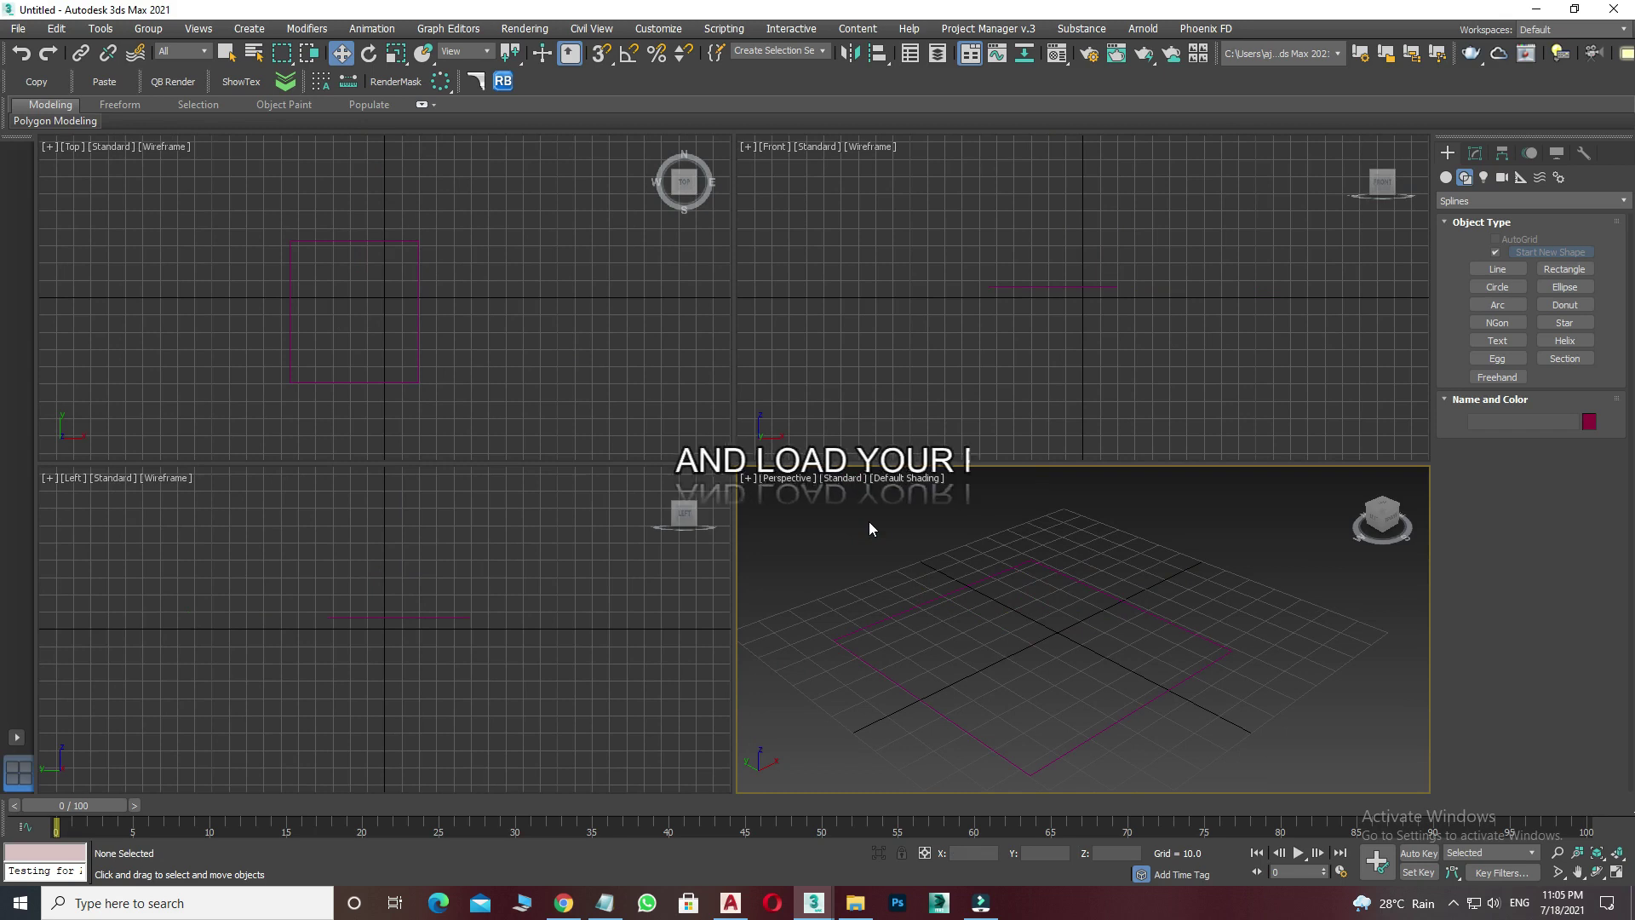
Open the Render Setup window, closing and reopening it once.
{"action": "left_click", "coordinate": [1089, 53]}
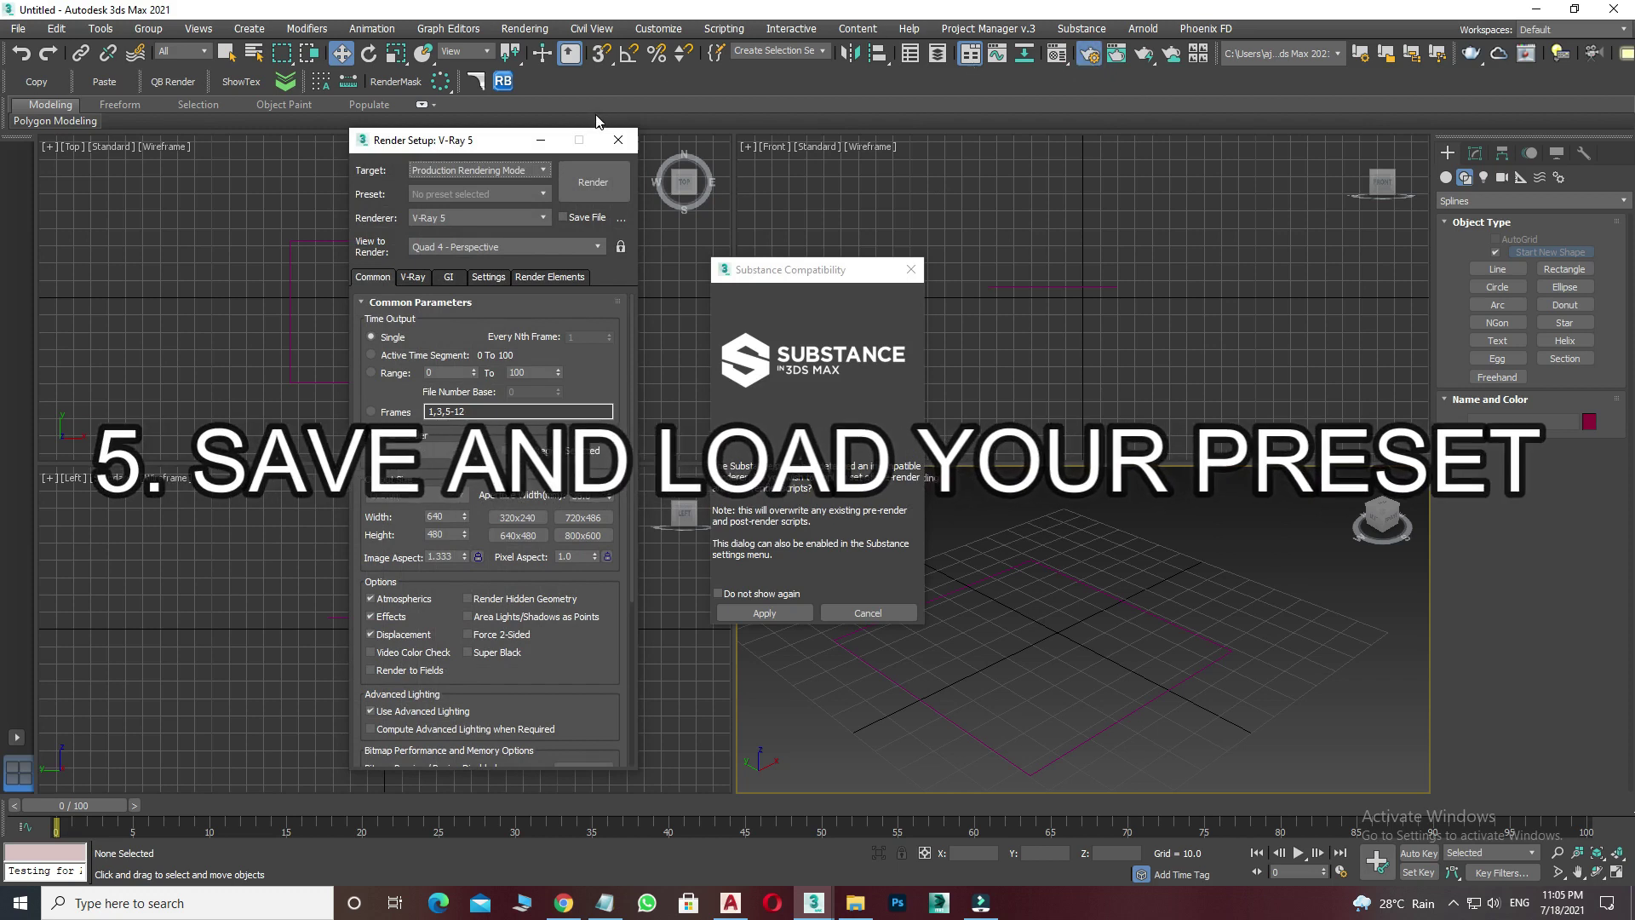
{"action": "left_click_drag", "start_coordinate": [484, 147], "coordinate": [416, 156]}
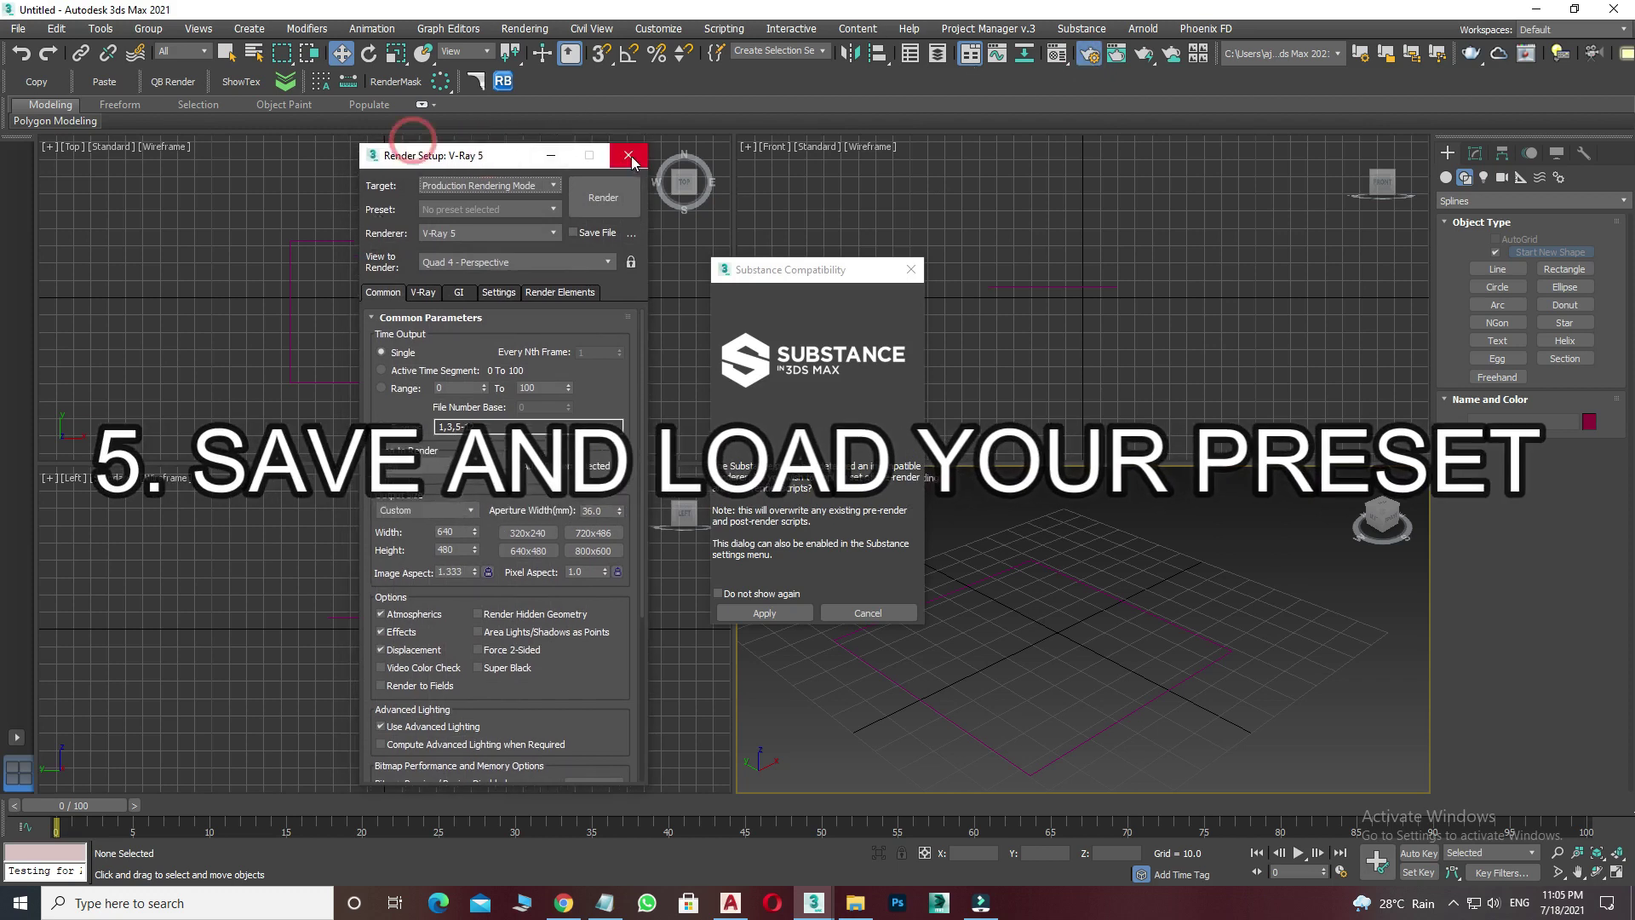
{"action": "left_click", "coordinate": [628, 155]}
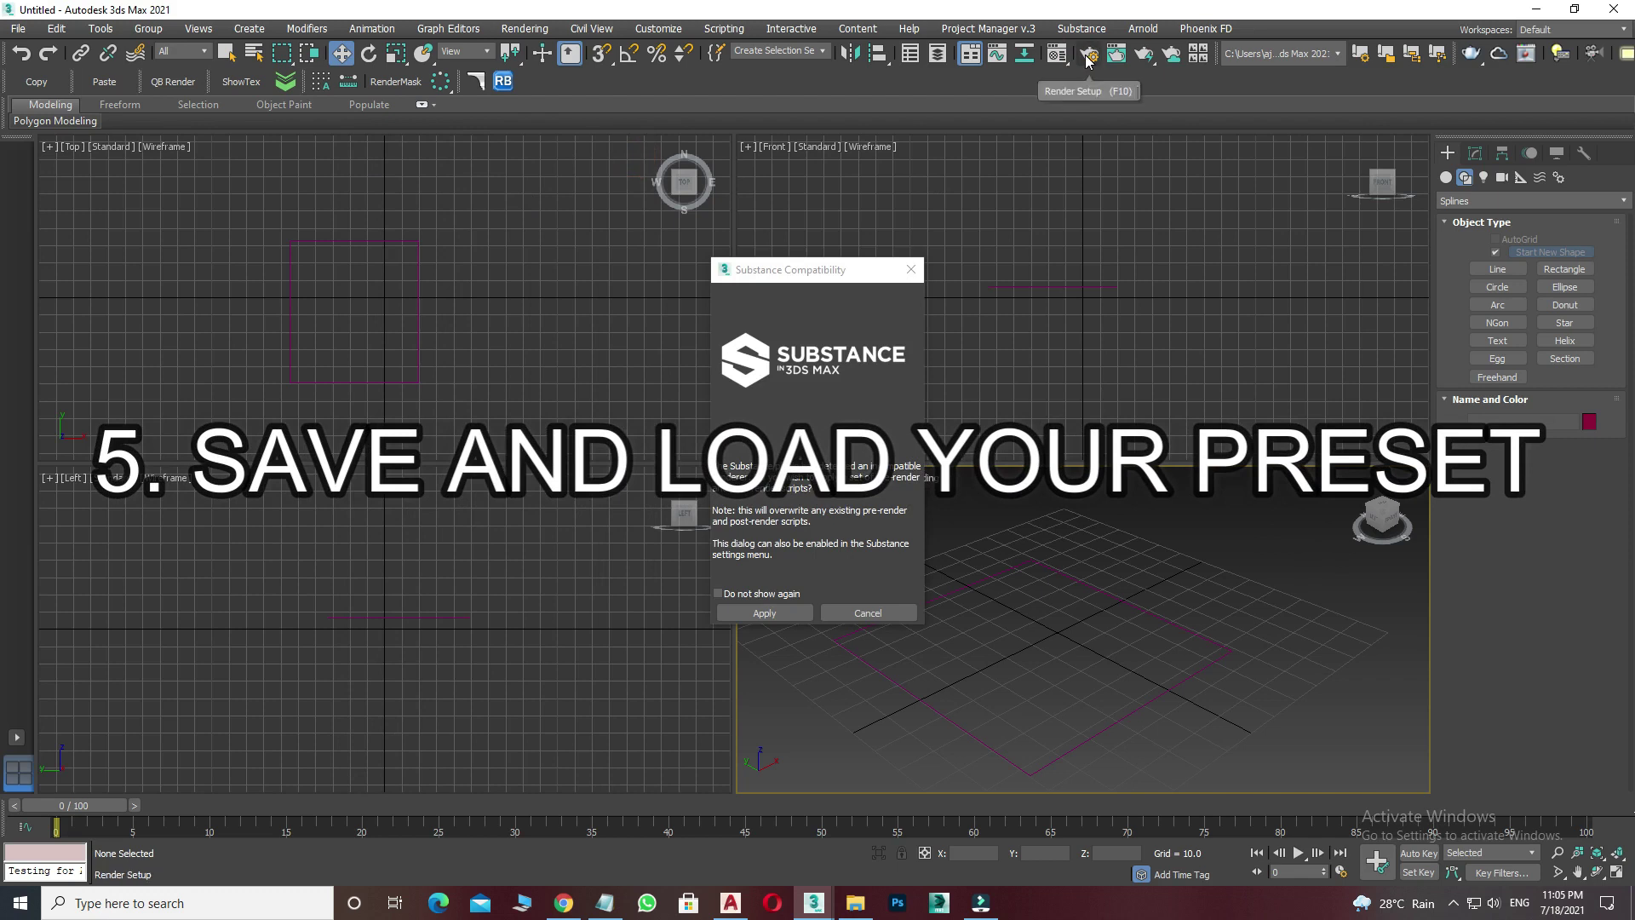
{"action": "left_click", "coordinate": [1087, 58]}
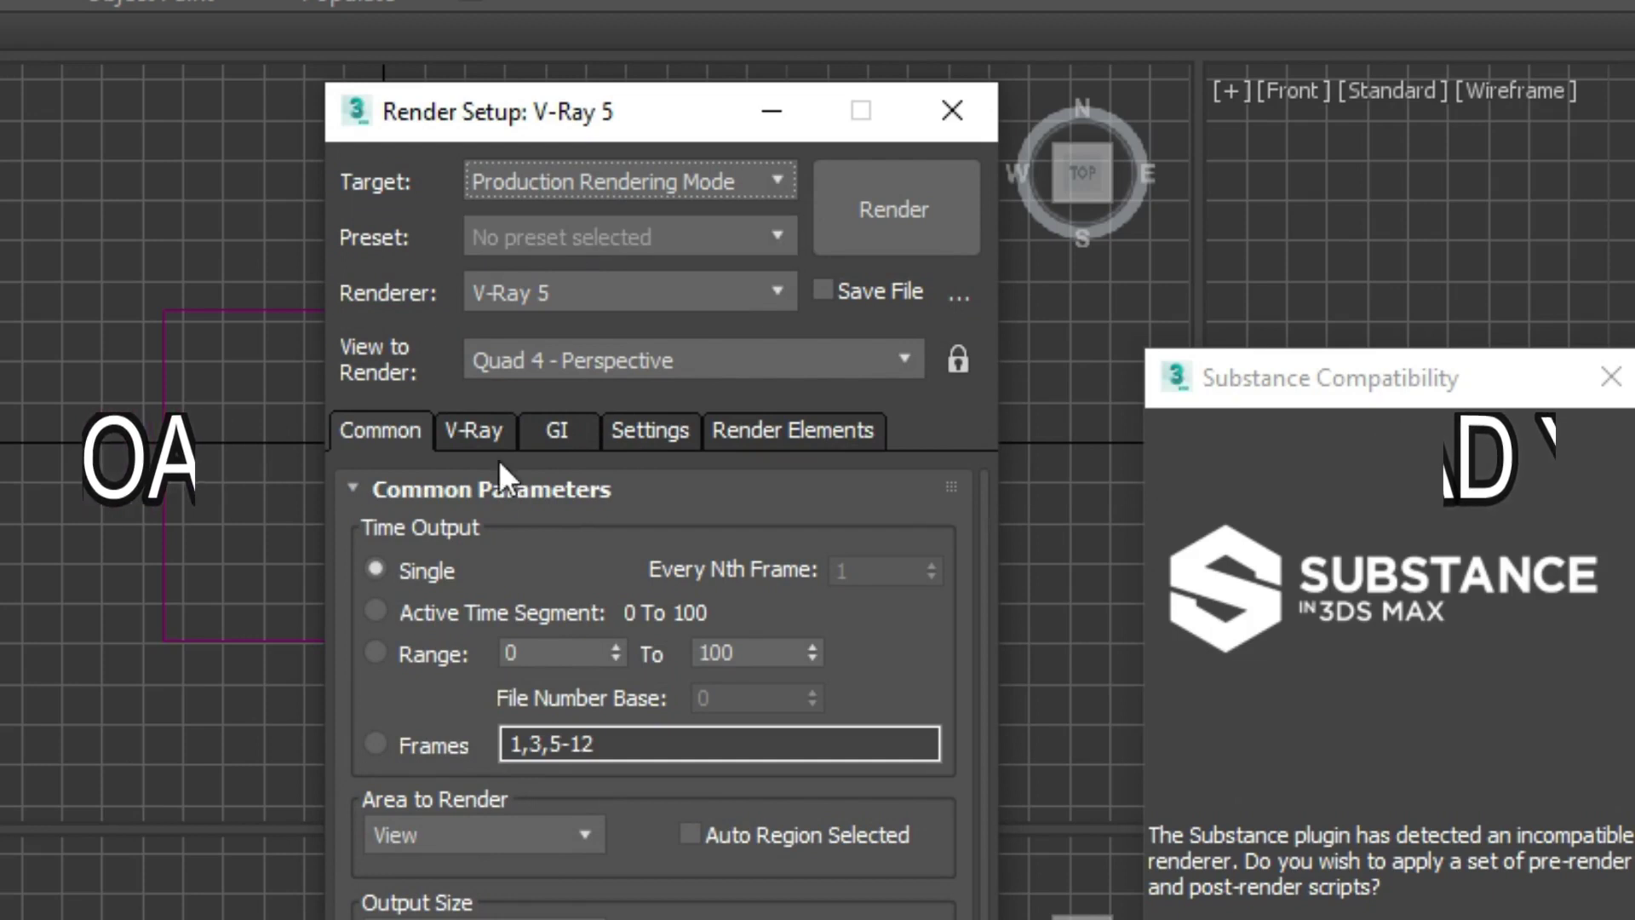
Tour the V-Ray, GI, Settings and Render Elements tabs, dismiss the Substance prompt, check presets.
{"action": "left_click", "coordinate": [474, 433]}
{"action": "left_click", "coordinate": [558, 425]}
{"action": "left_click", "coordinate": [667, 430]}
{"action": "left_click", "coordinate": [785, 426]}
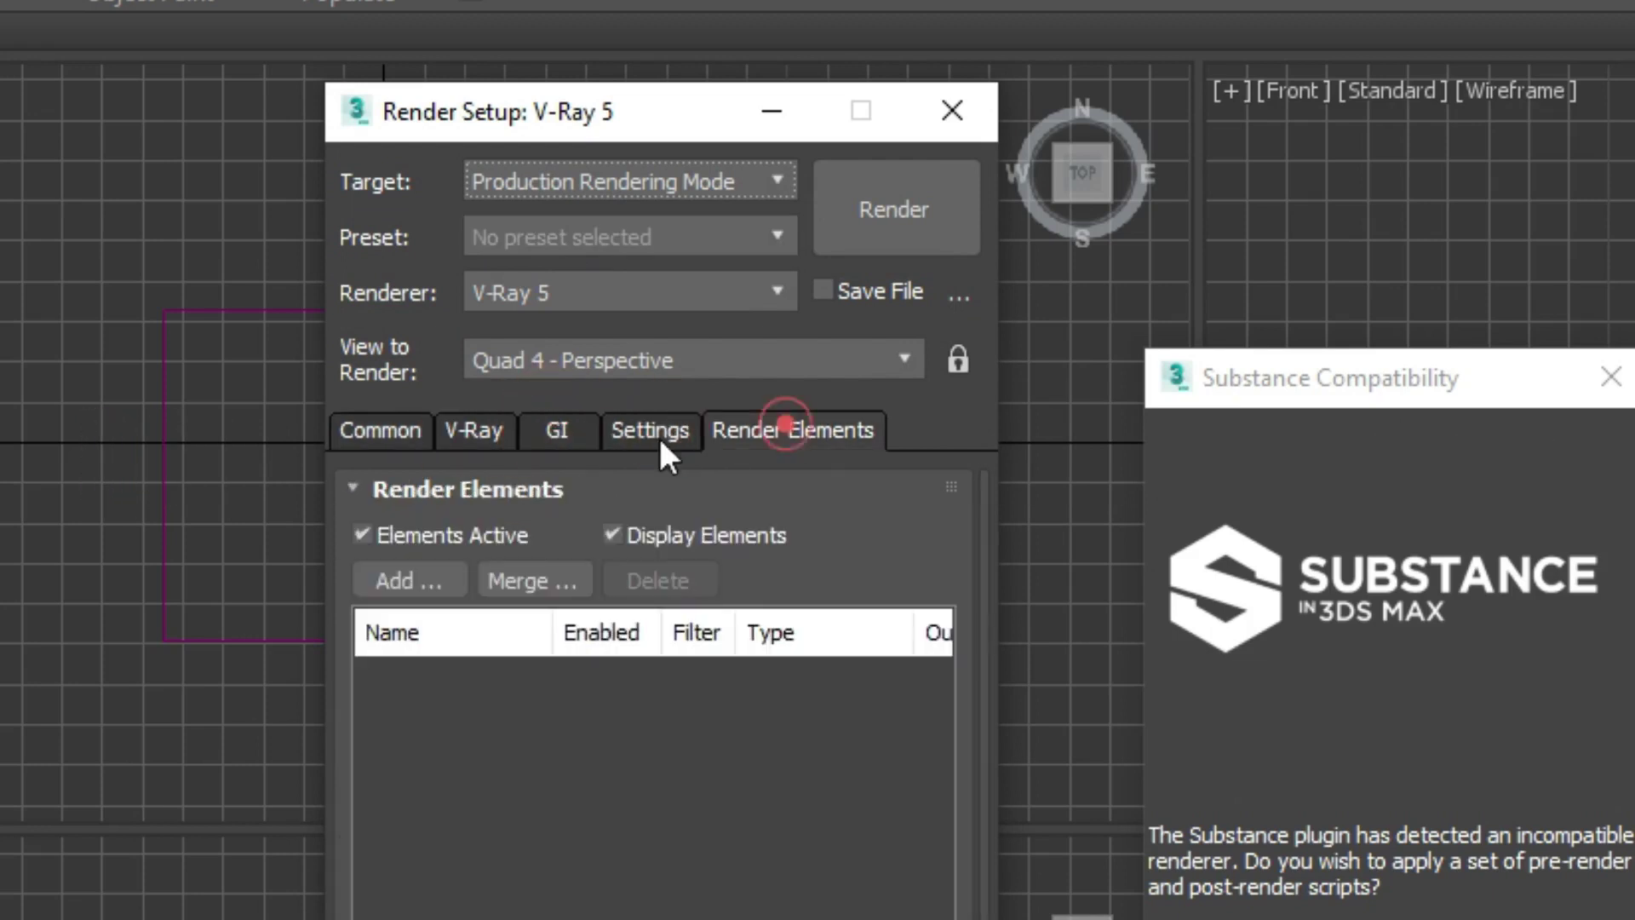
{"action": "left_click", "coordinate": [401, 433]}
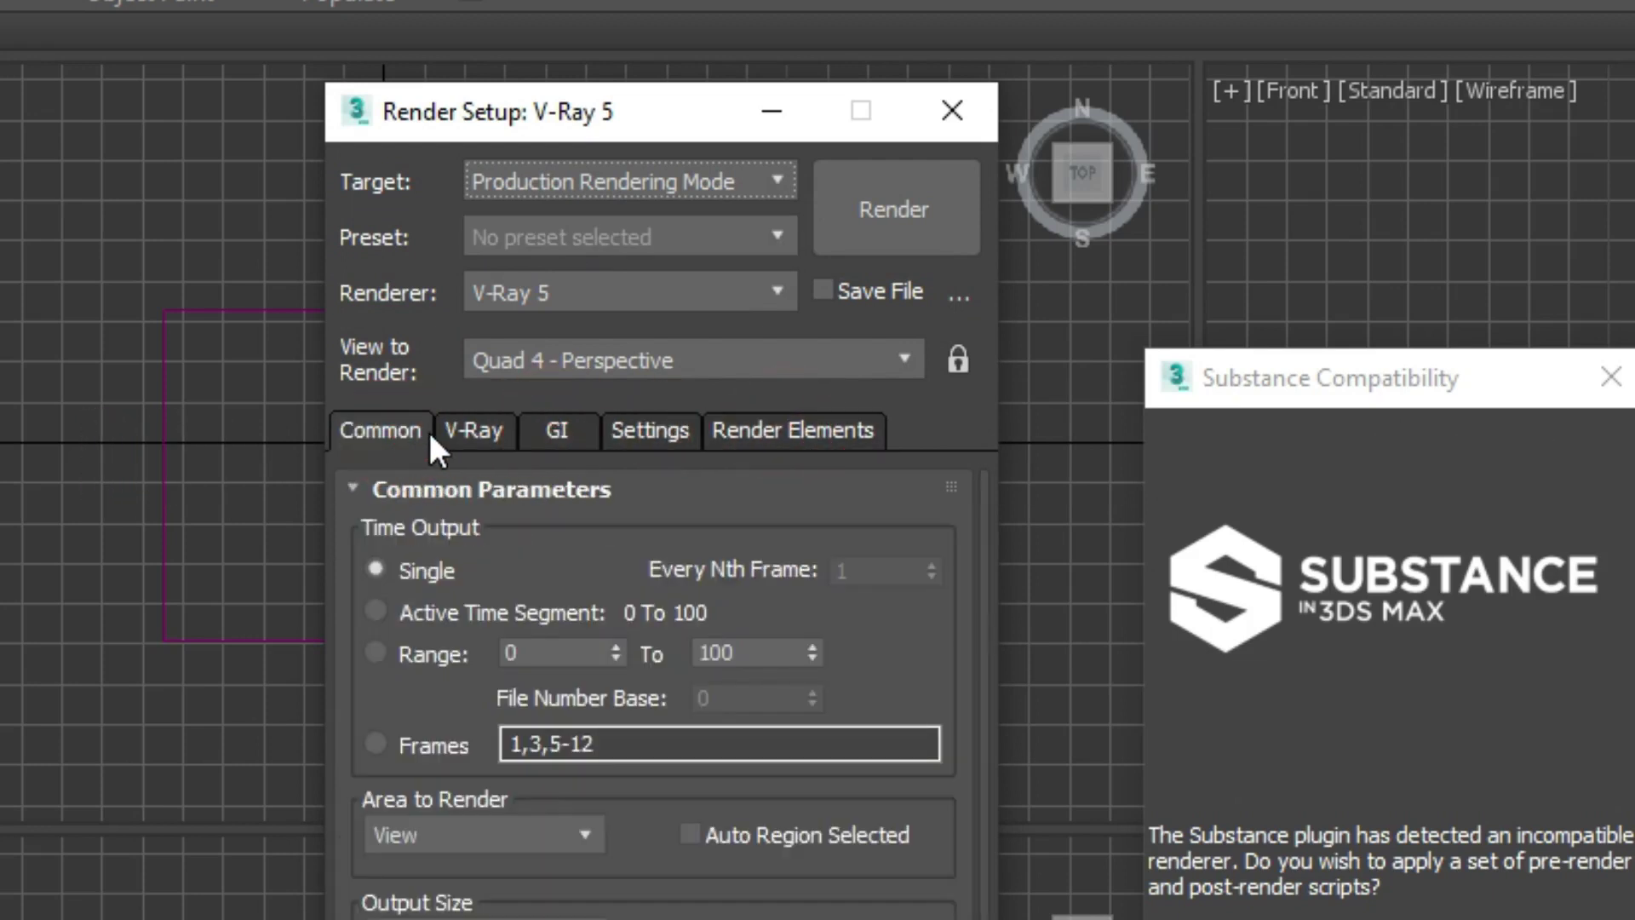
{"action": "left_click", "coordinate": [470, 432]}
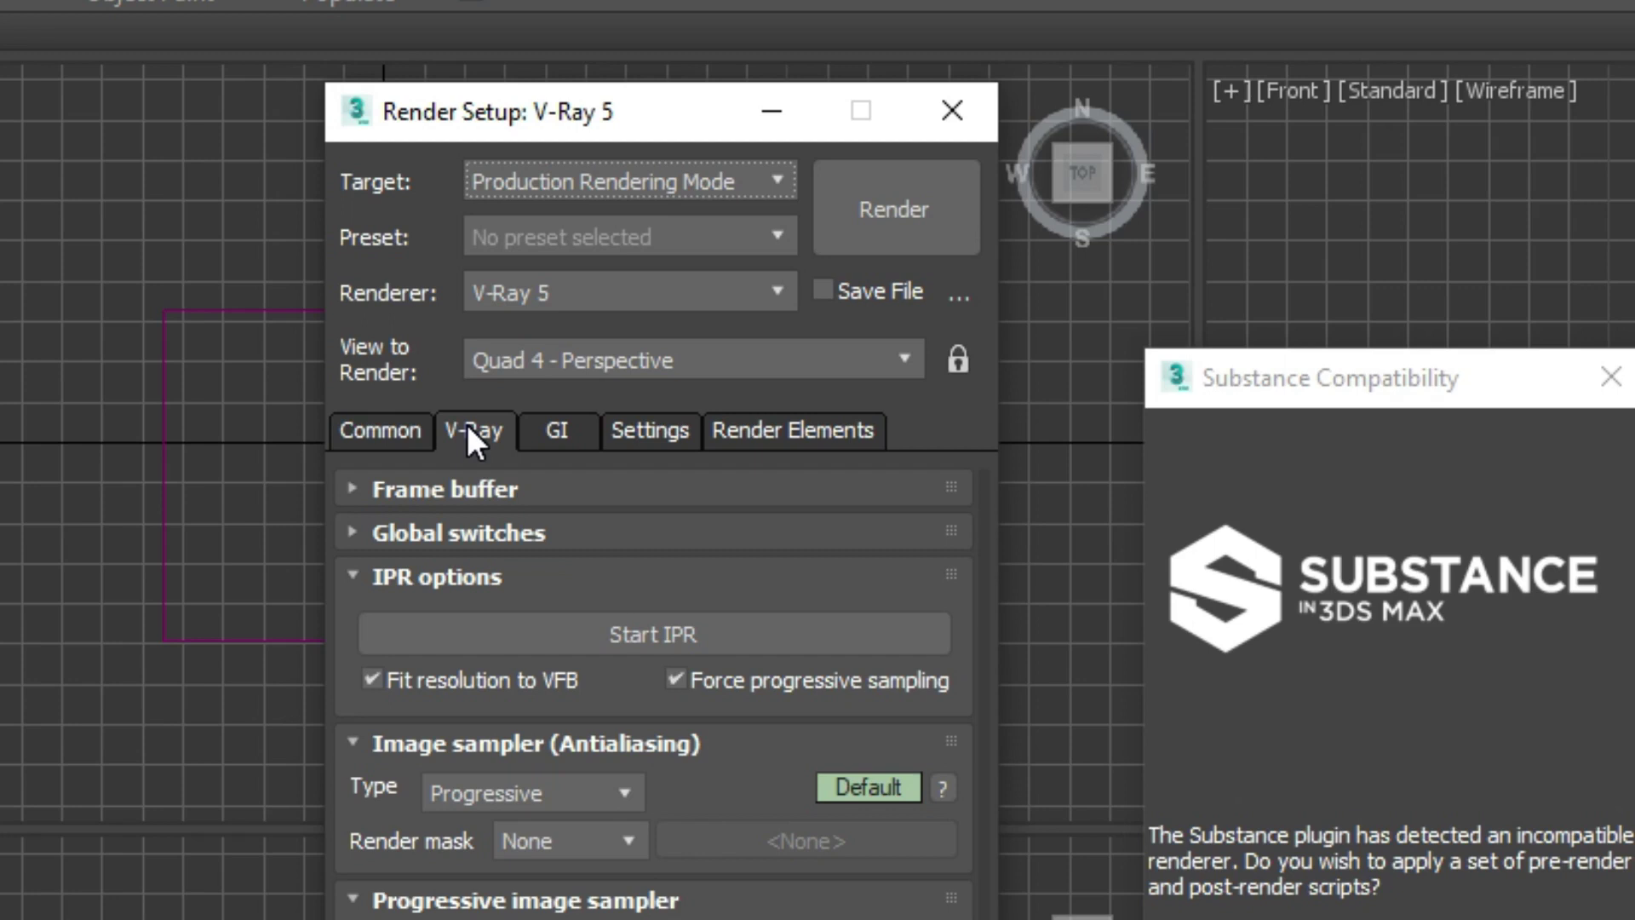
{"action": "left_click", "coordinate": [1610, 377]}
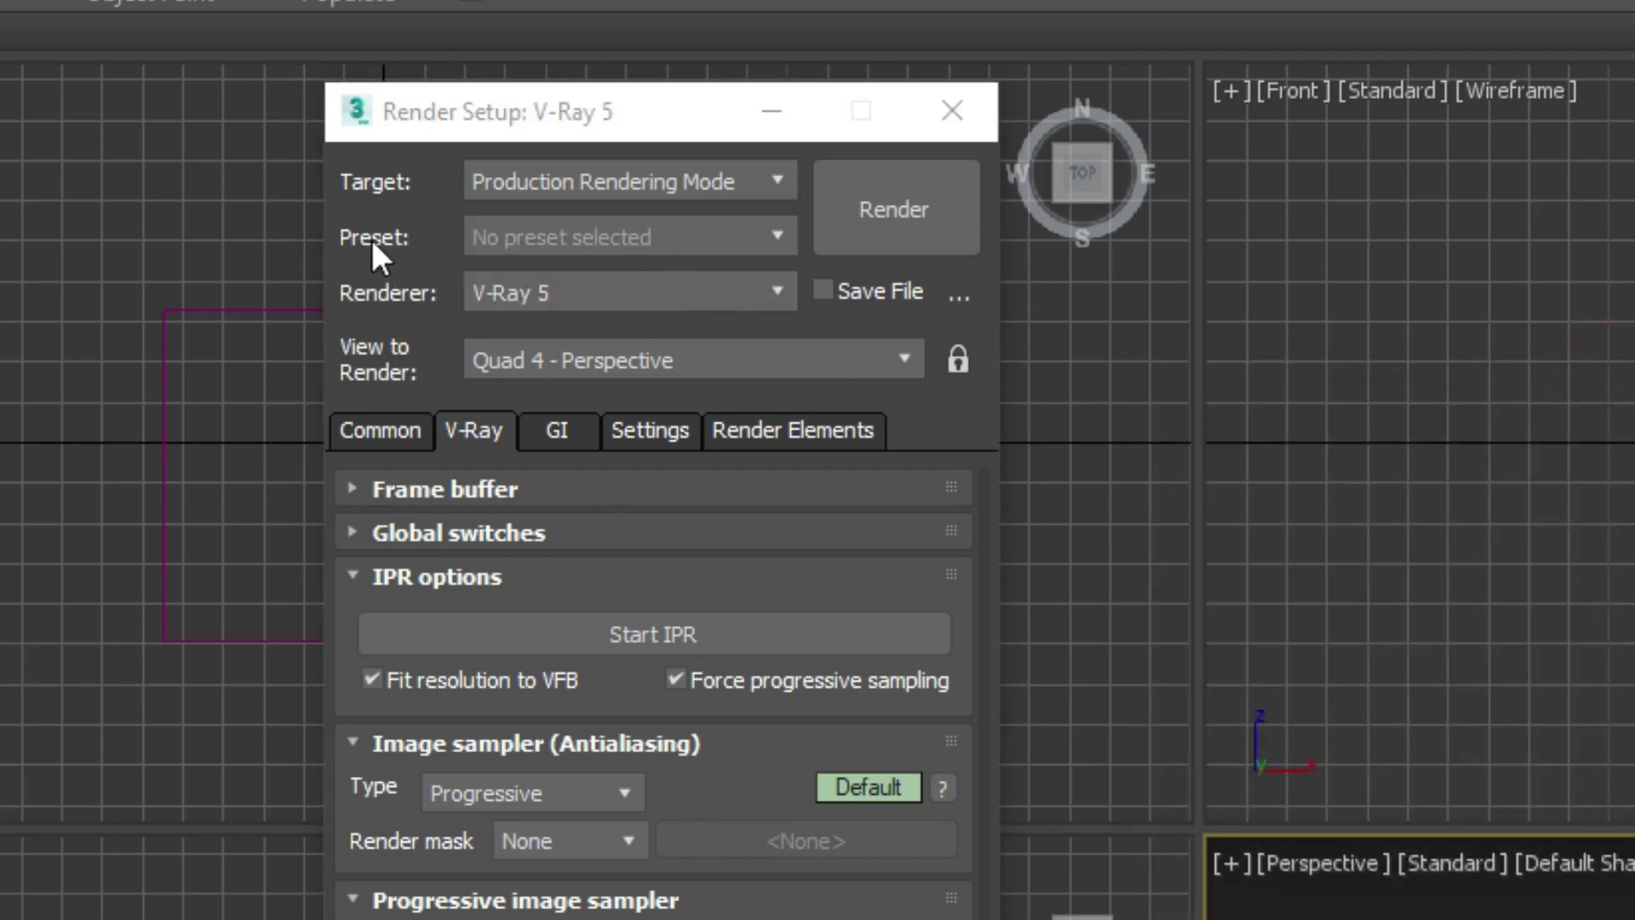
{"action": "left_click", "coordinate": [528, 239]}
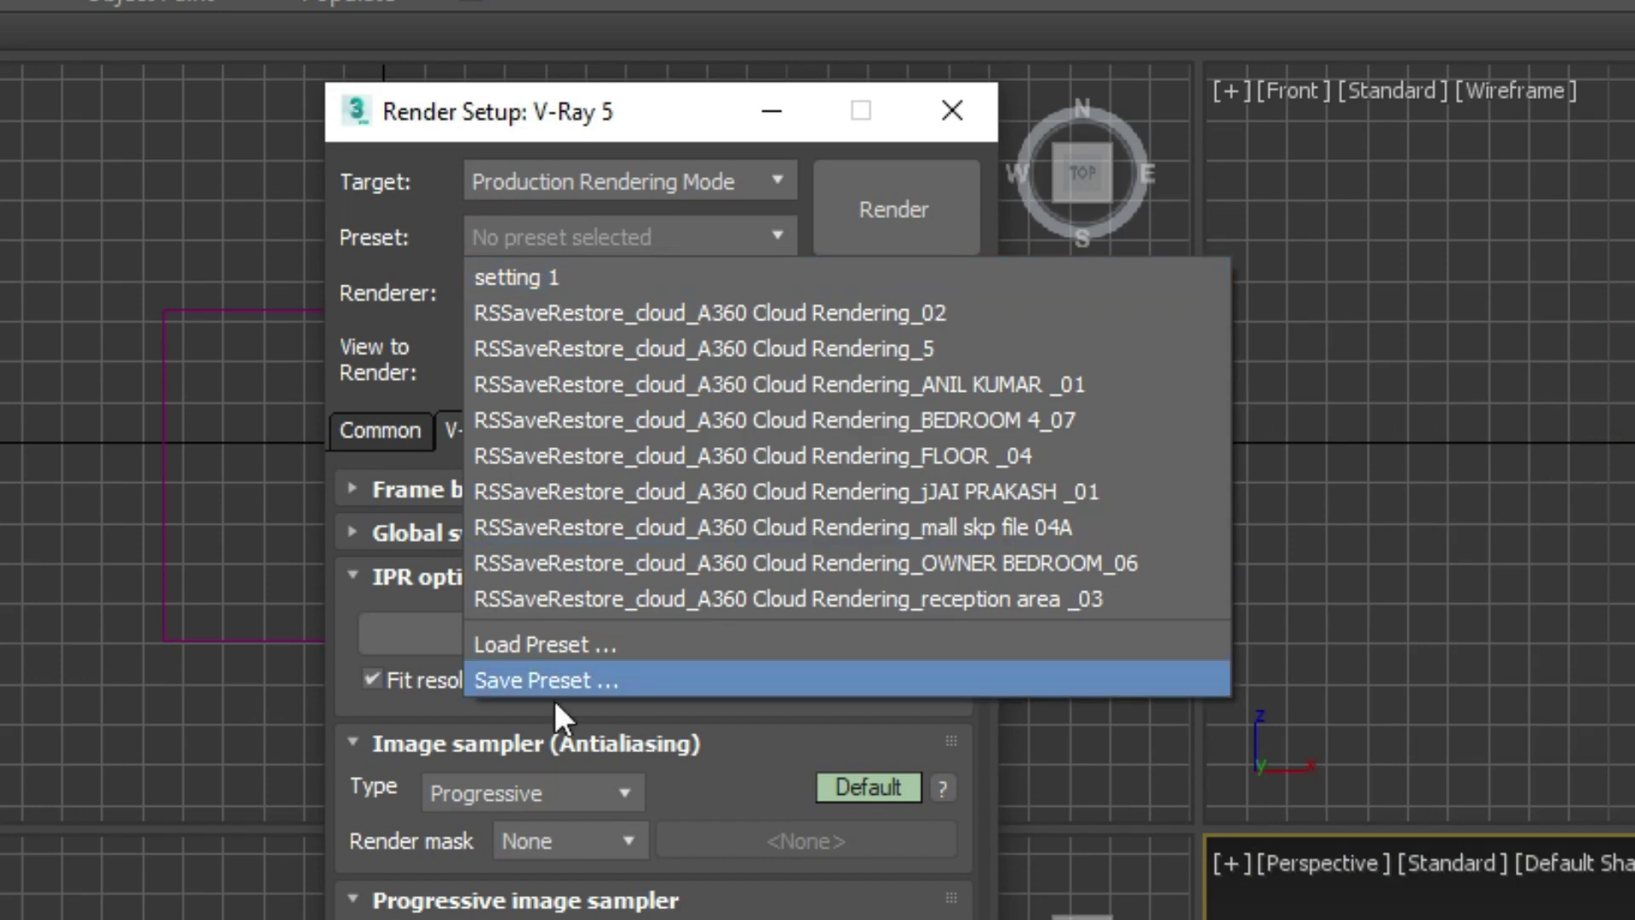
{"action": "left_click", "coordinate": [581, 123]}
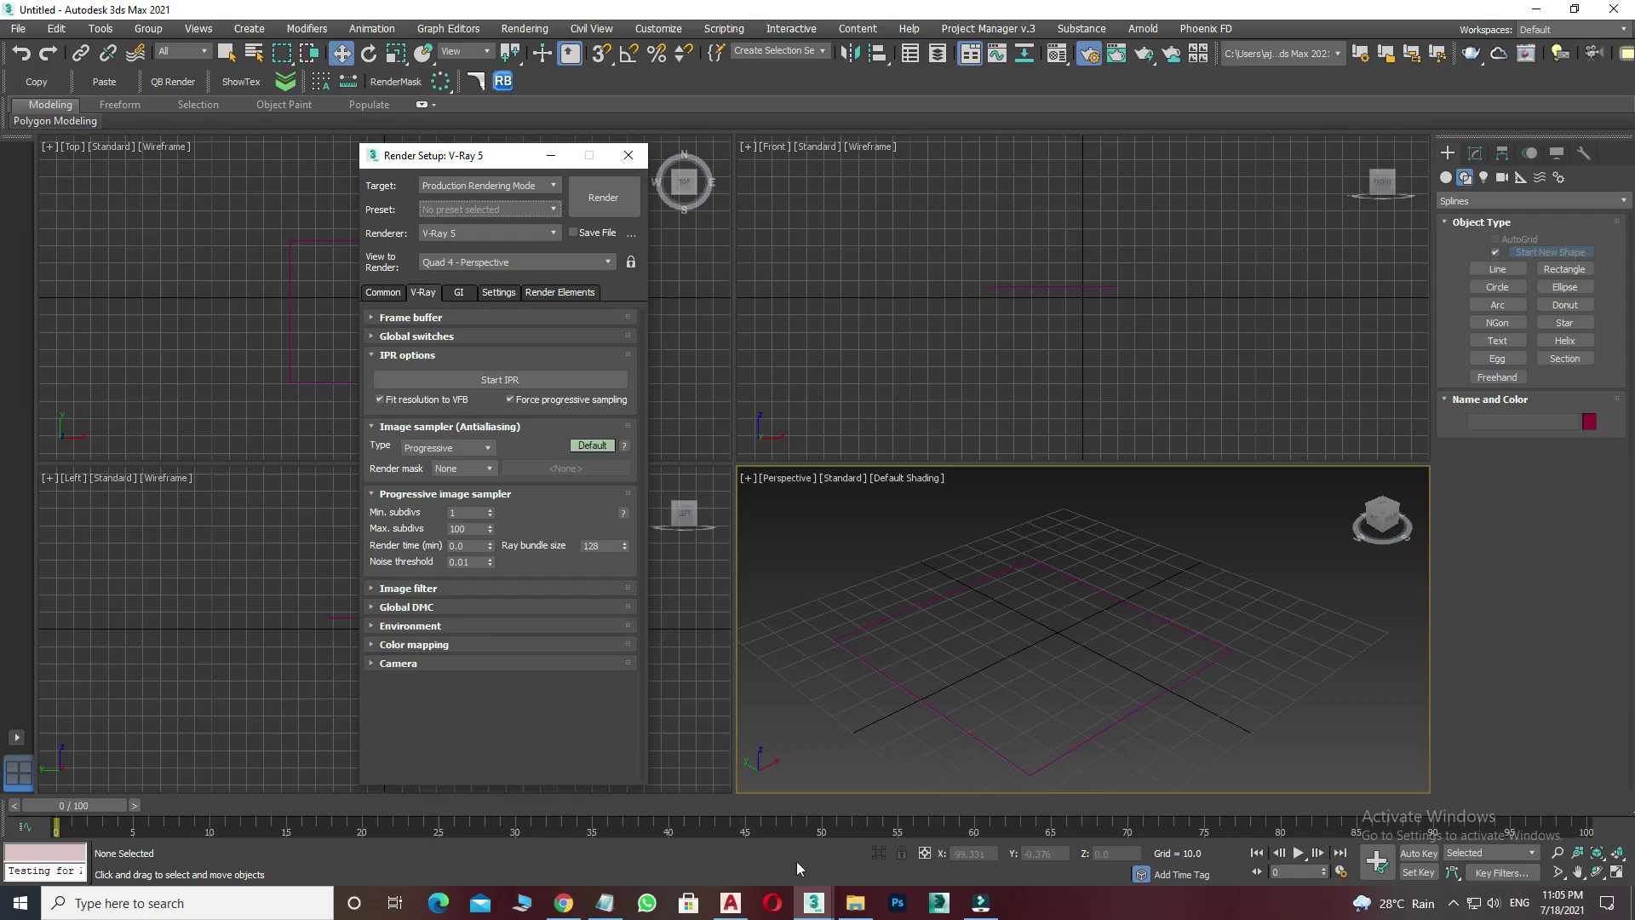
Save BEDROOM 2_03's render settings as preset INTERIOR 1 with all categories, then return to Untitled.
{"action": "left_click", "coordinate": [867, 833]}
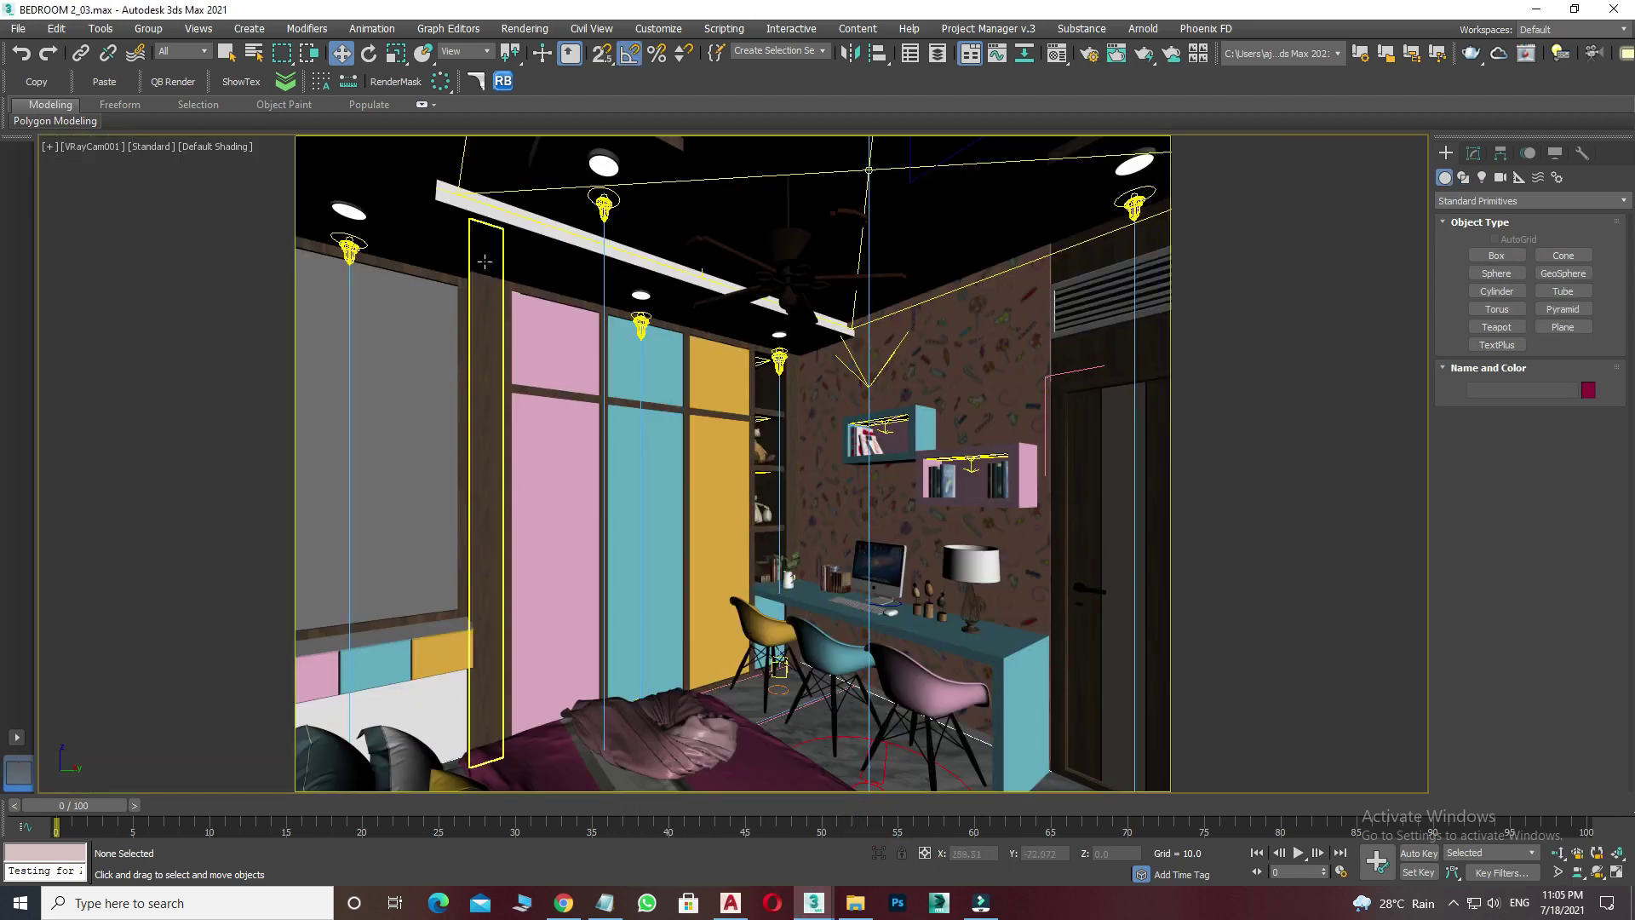
{"action": "left_click", "coordinate": [1079, 63]}
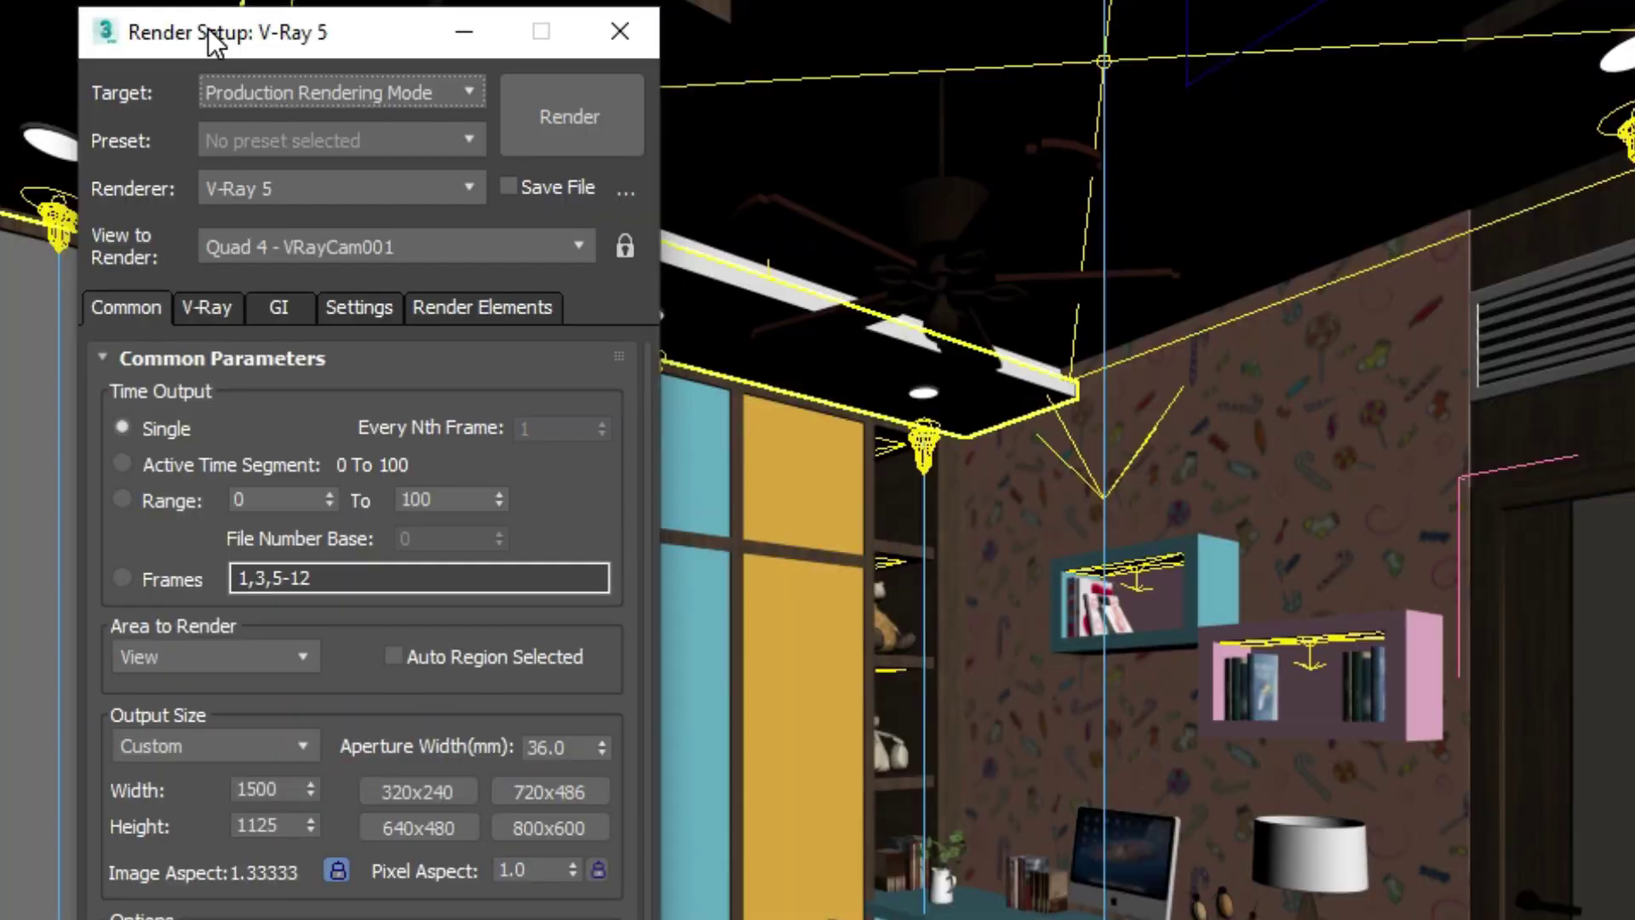
{"action": "left_click", "coordinate": [275, 142]}
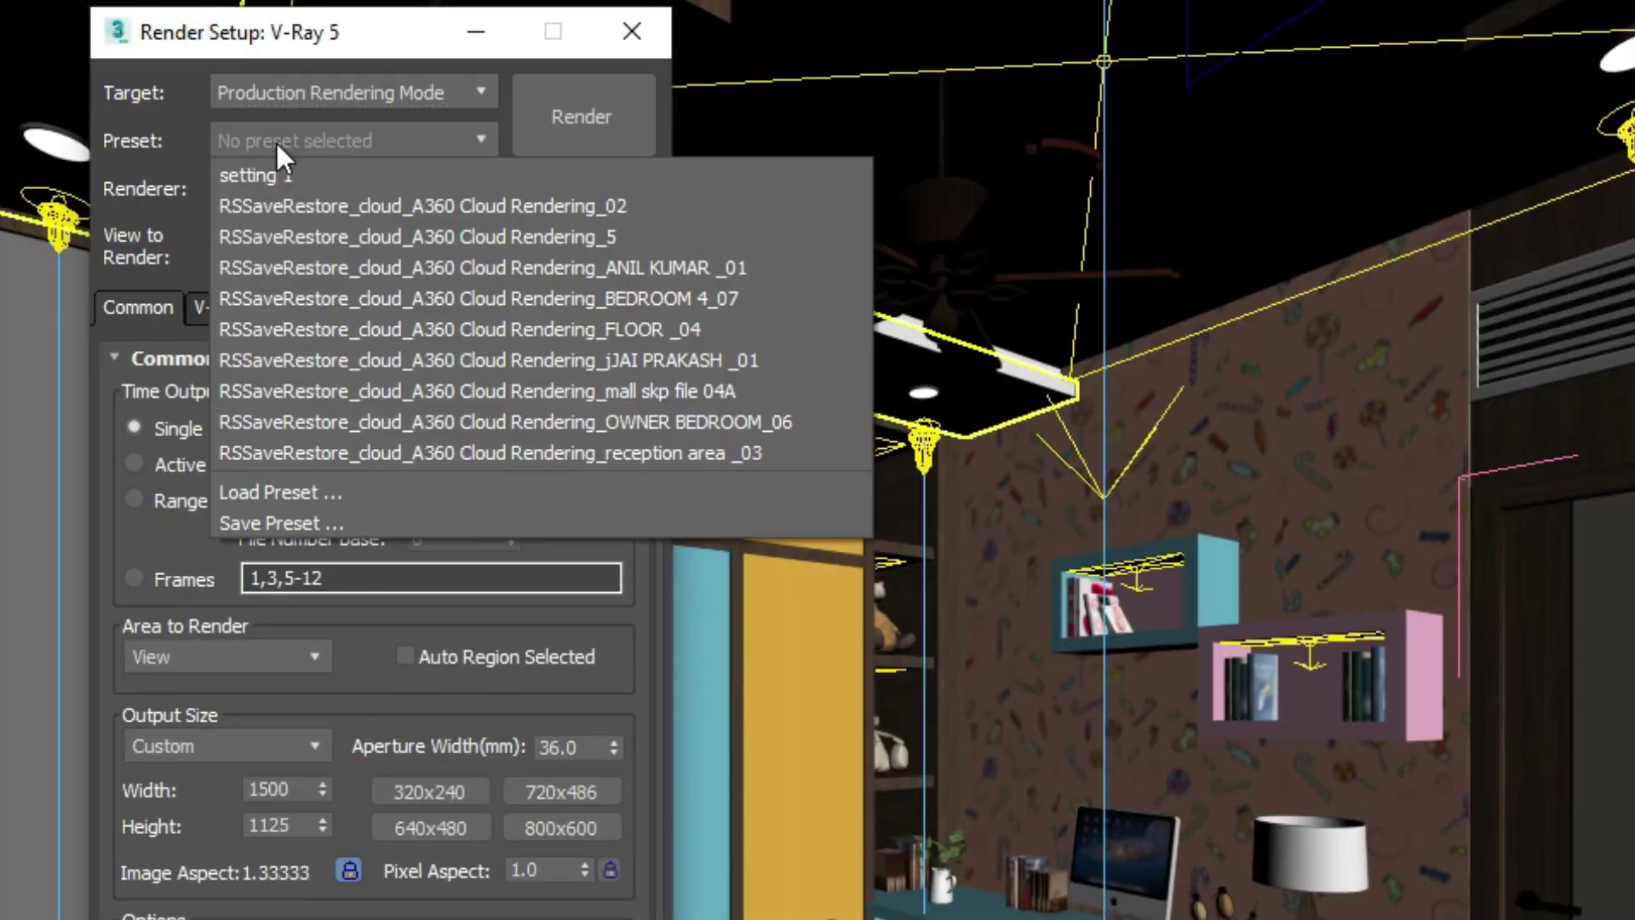
{"action": "left_click", "coordinate": [278, 522]}
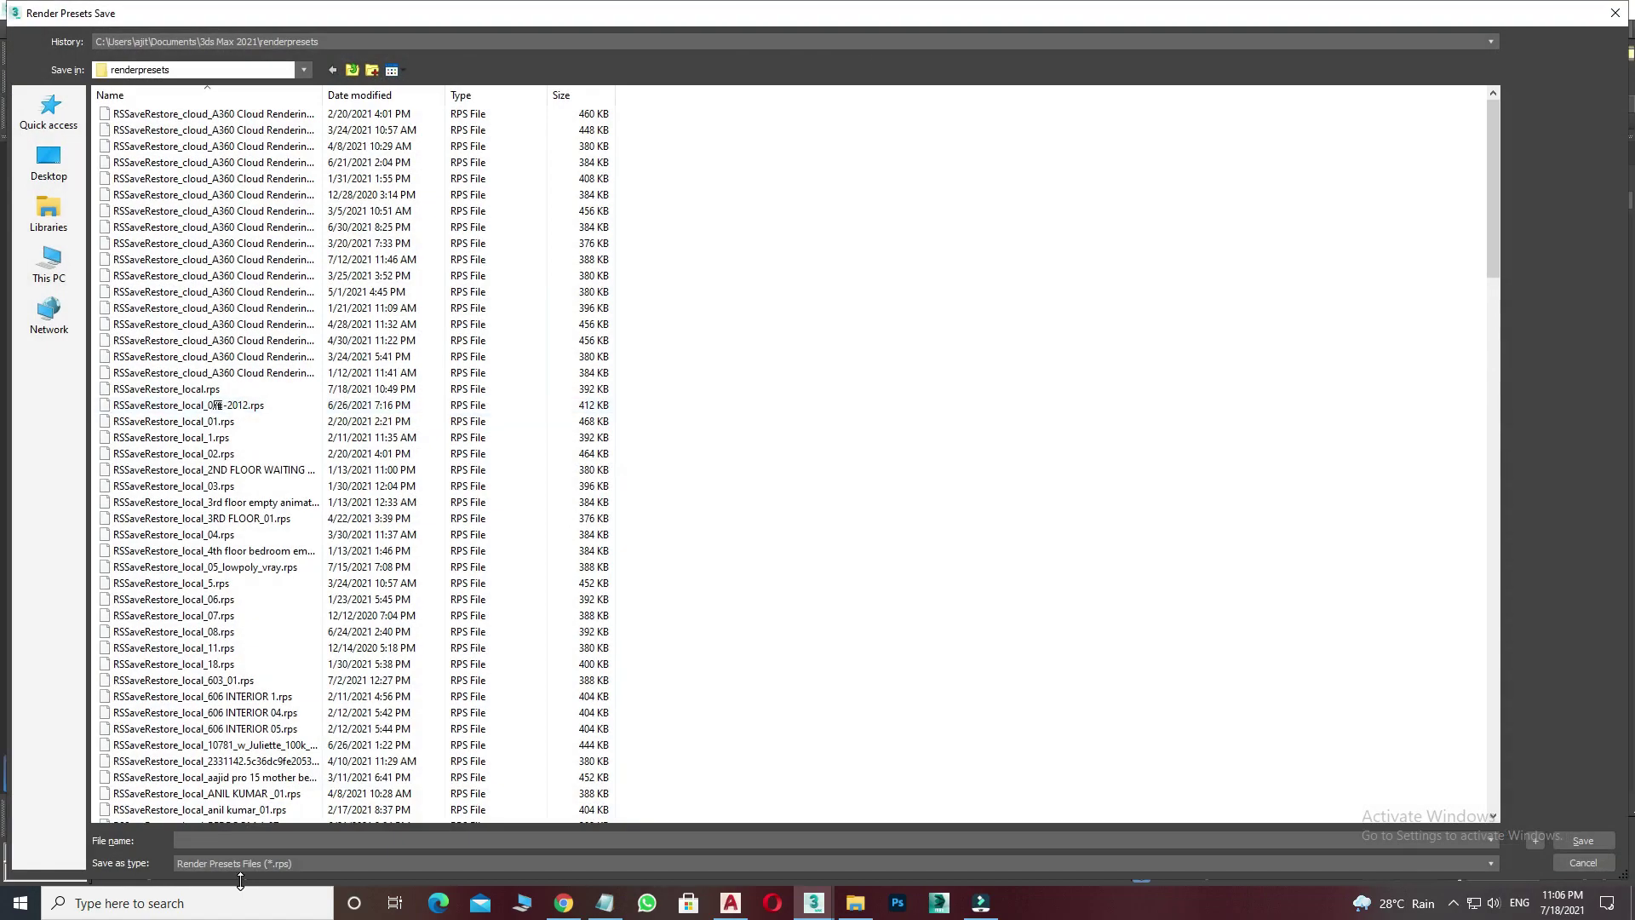
{"action": "left_click", "coordinate": [230, 841]}
{"action": "left_click", "coordinate": [1575, 841]}
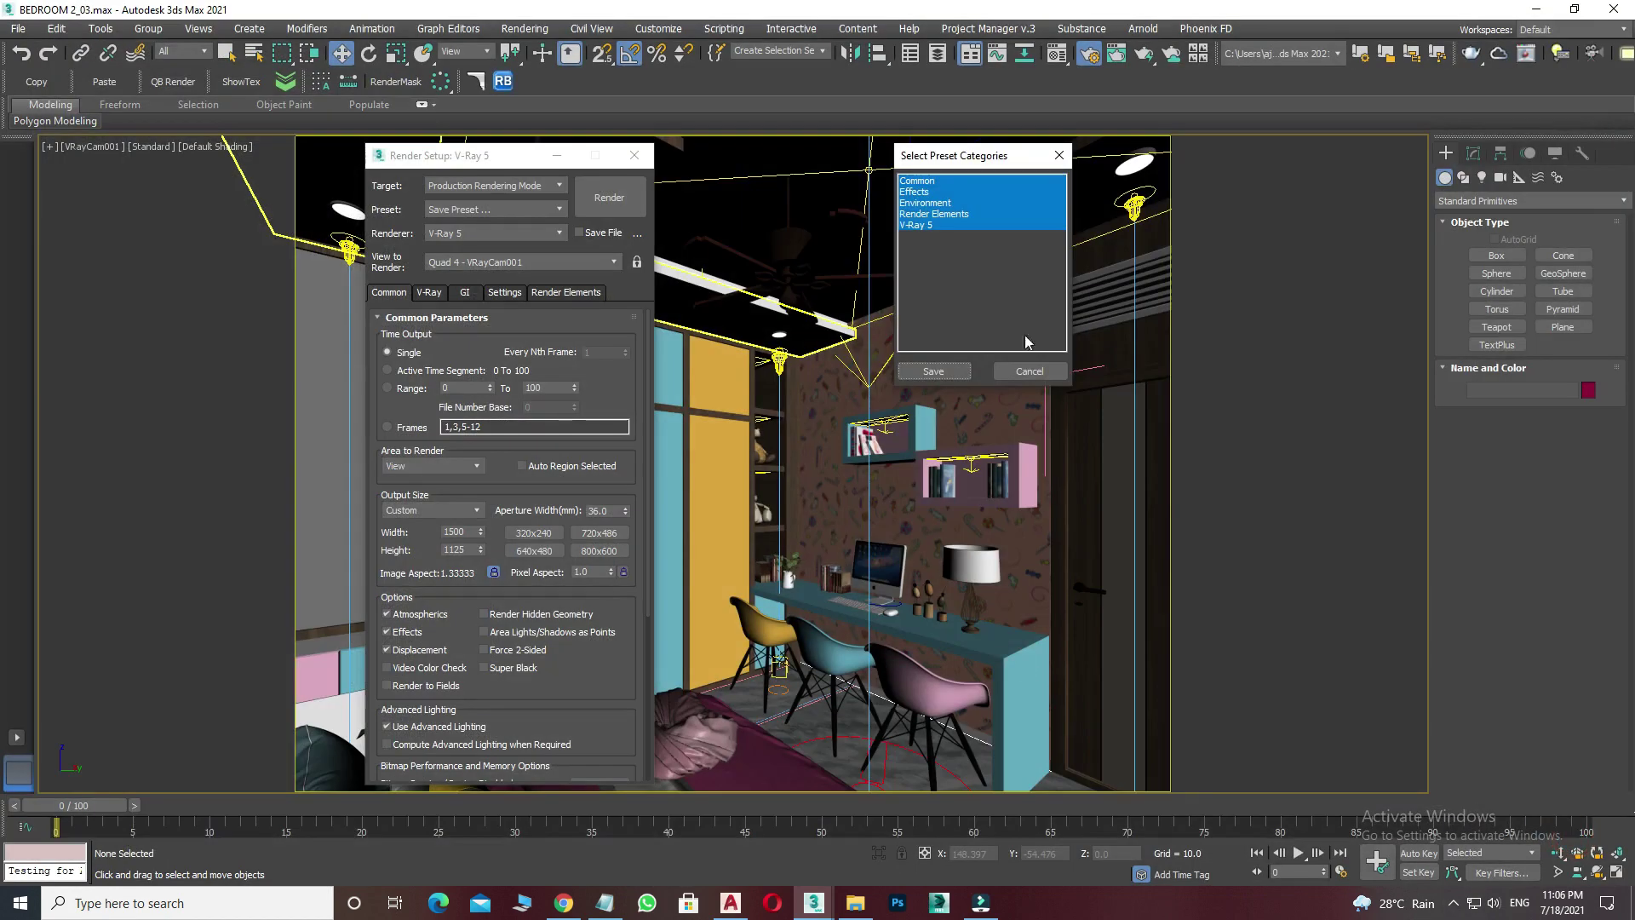
{"action": "left_click", "coordinate": [936, 372]}
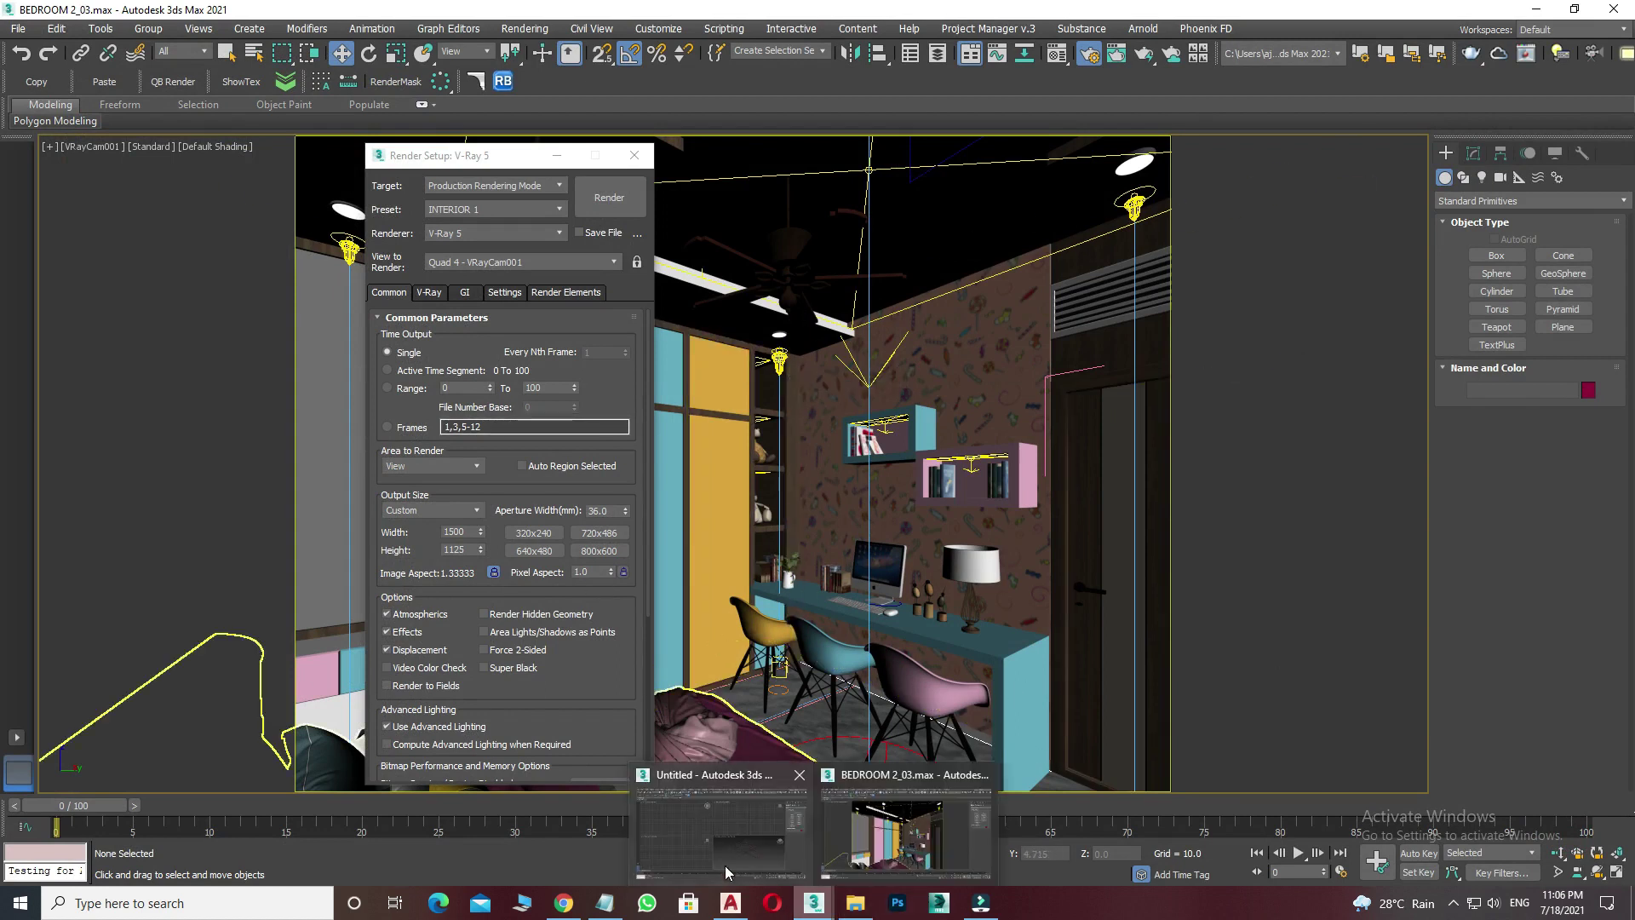
{"action": "mouse_move", "coordinate": [812, 902]}
{"action": "left_click", "coordinate": [723, 865]}
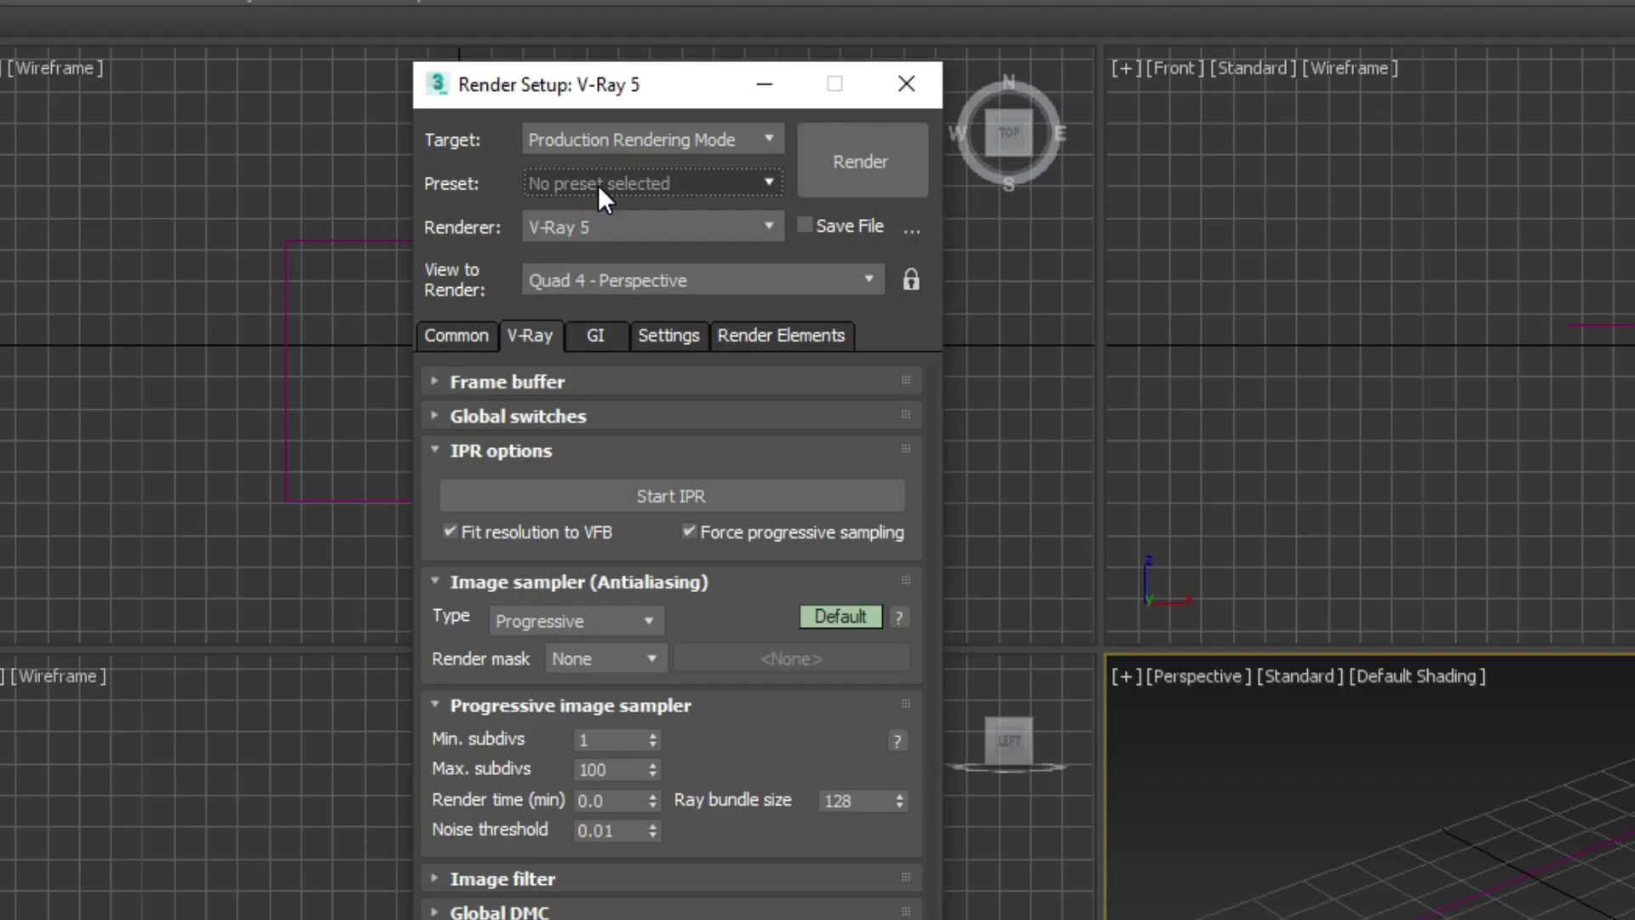
Glance at the render preset list, then close and reopen Render Setup with F10.
{"action": "left_click", "coordinate": [579, 168]}
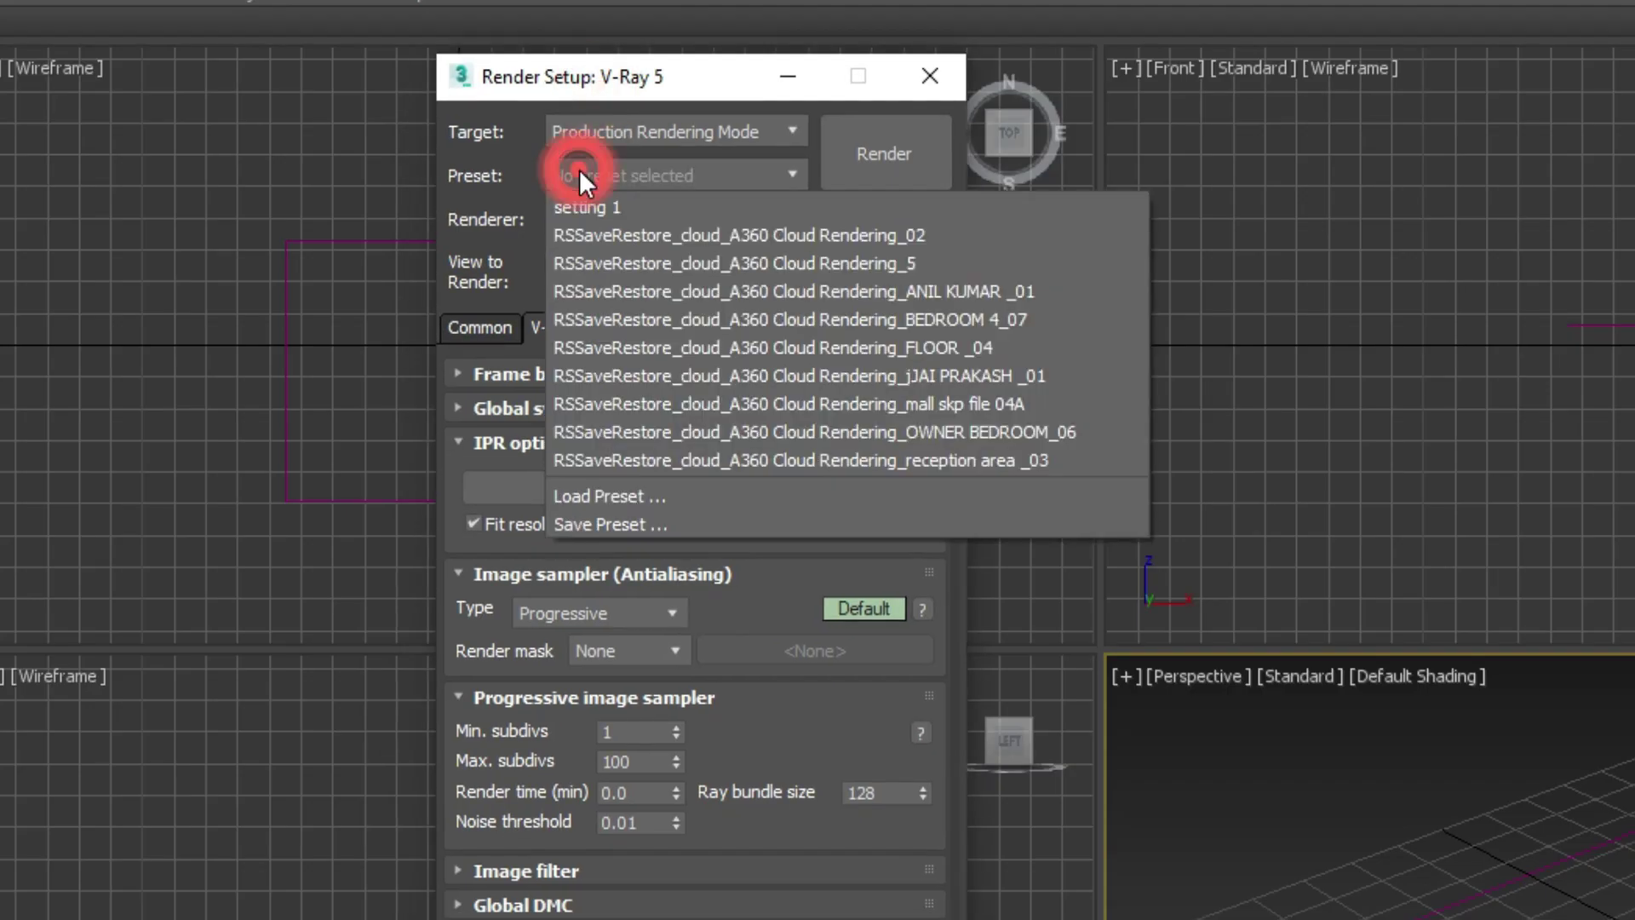
{"action": "left_click", "coordinate": [579, 168]}
{"action": "left_click", "coordinate": [937, 76]}
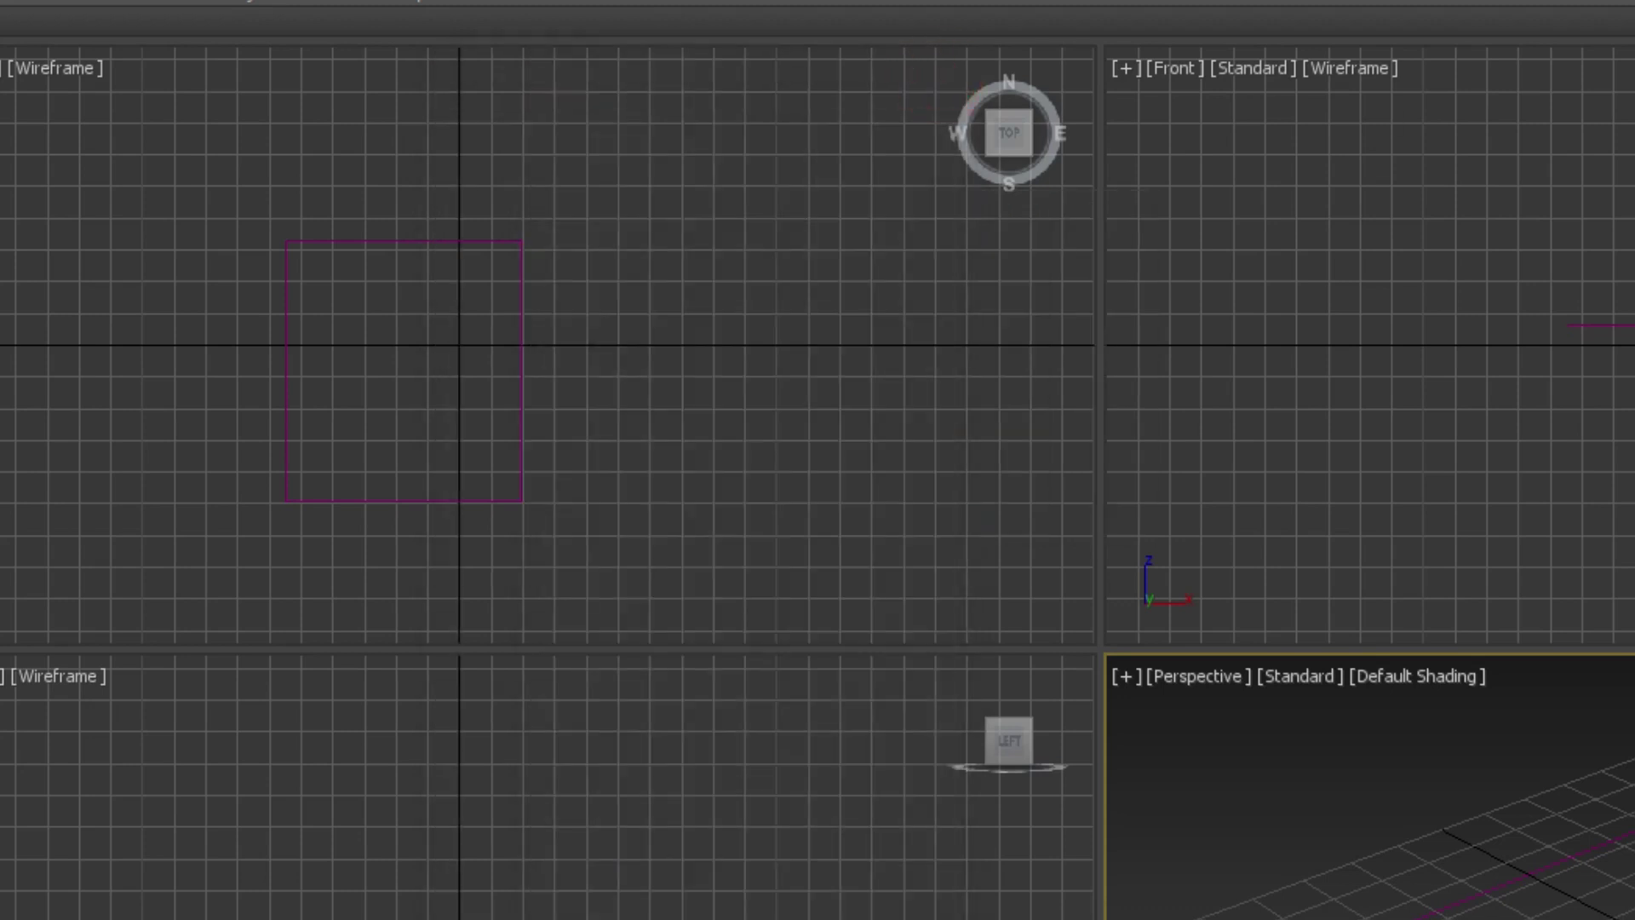
{"action": "key", "text": "F10"}
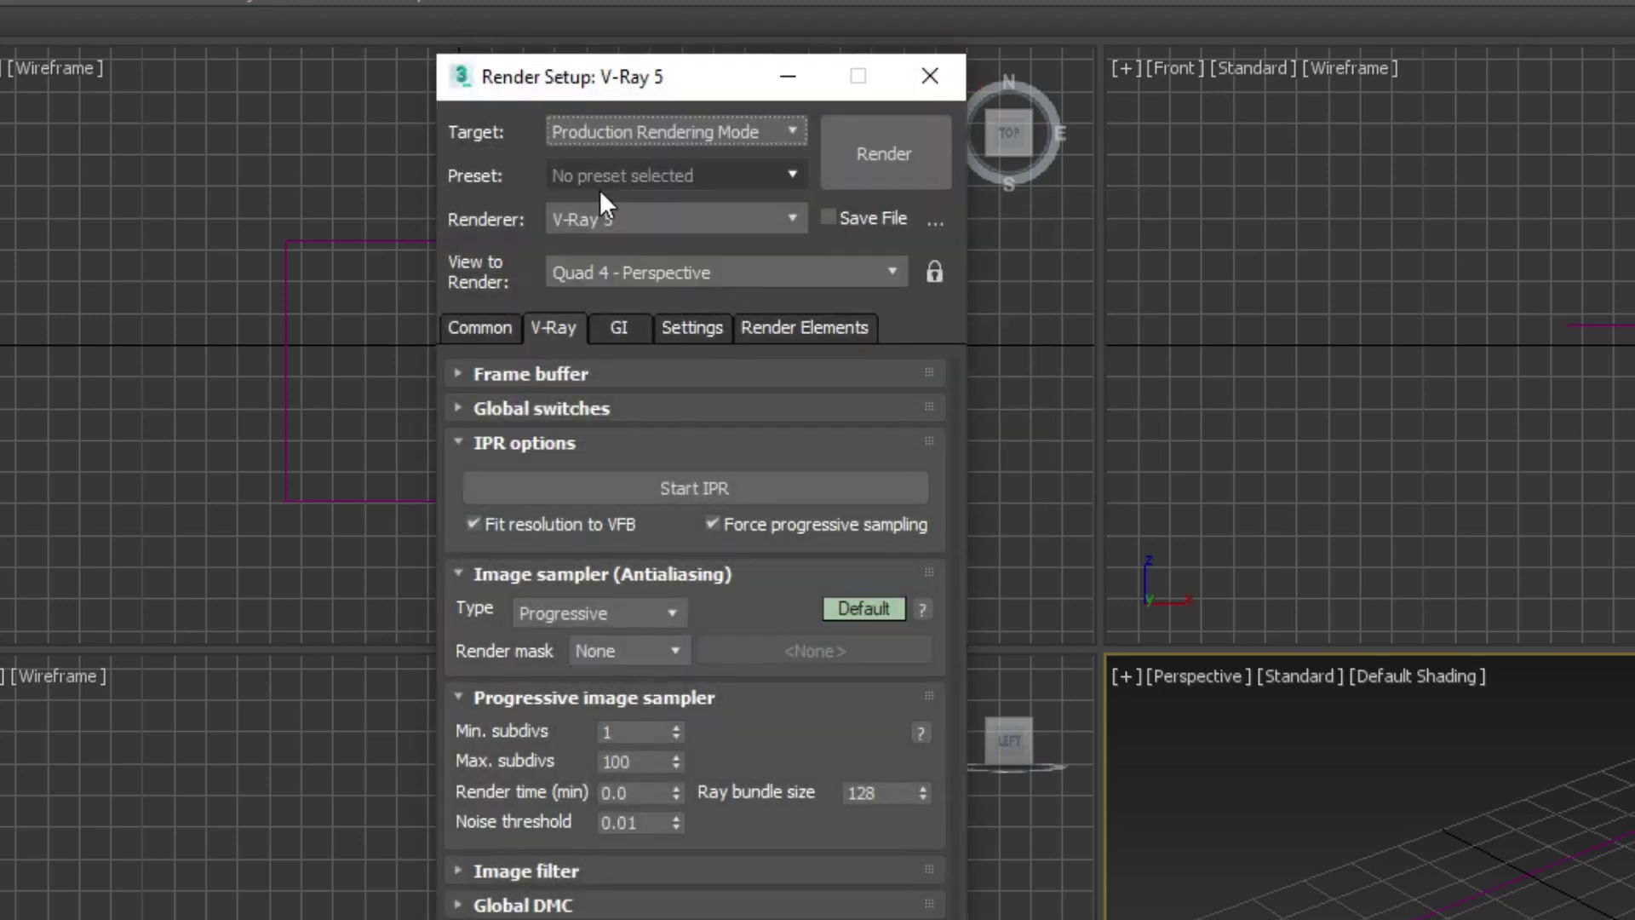
Load the INTERIOR 1.rps render preset with all categories.
{"action": "left_click", "coordinate": [602, 177]}
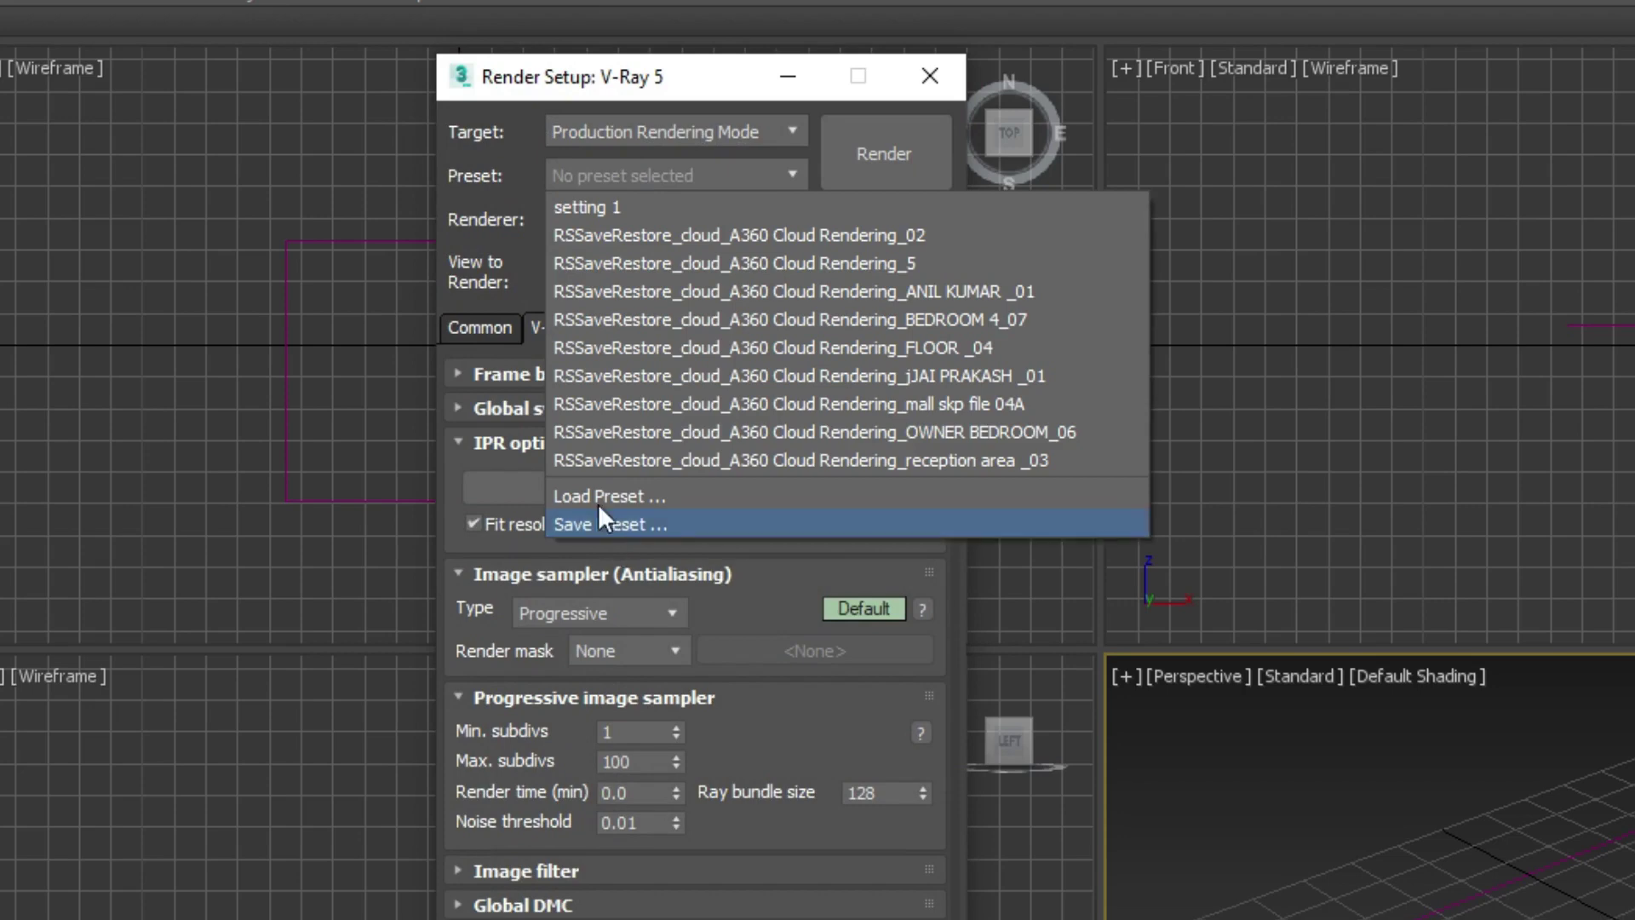
{"action": "left_click", "coordinate": [600, 513]}
{"action": "left_click", "coordinate": [132, 113]}
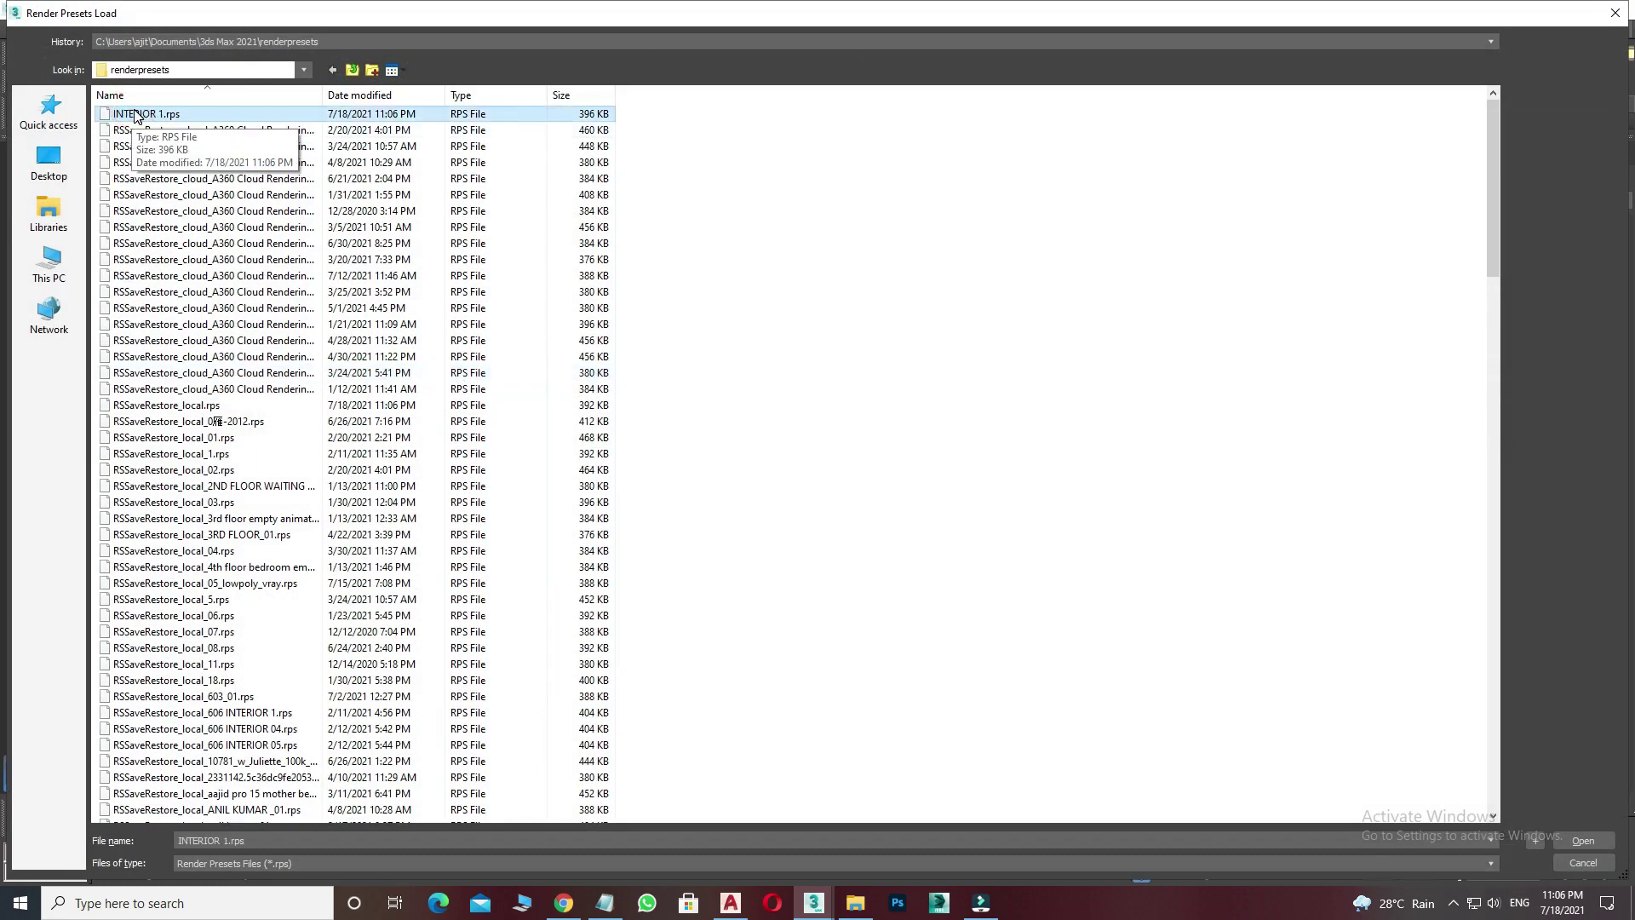
{"action": "double_click", "coordinate": [134, 114]}
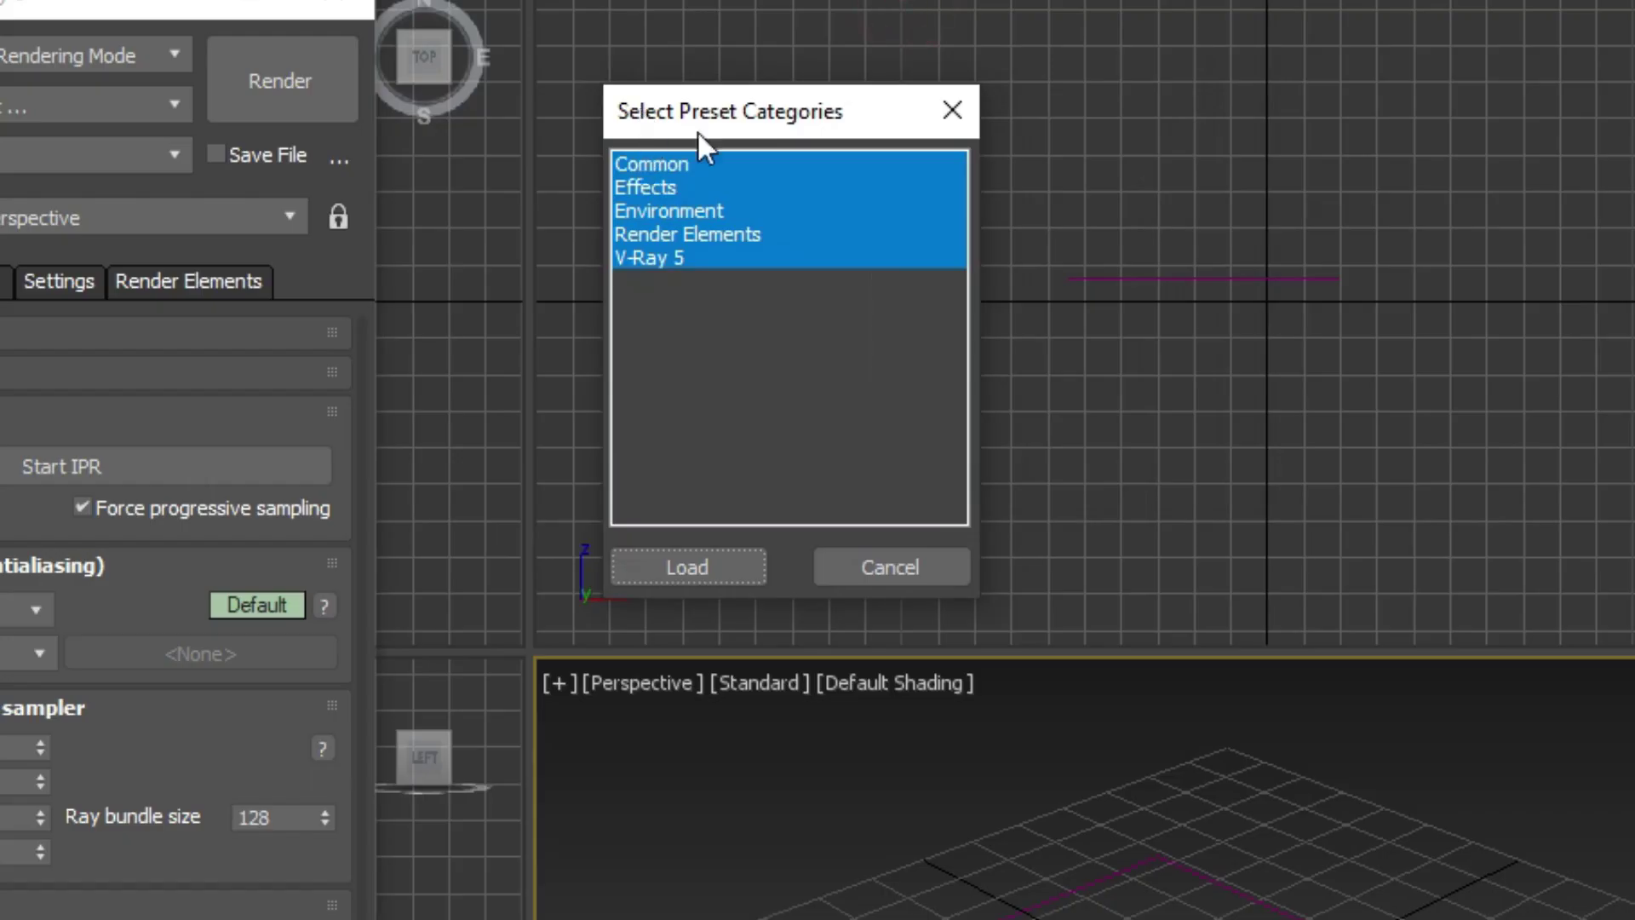
{"action": "left_click", "coordinate": [694, 569]}
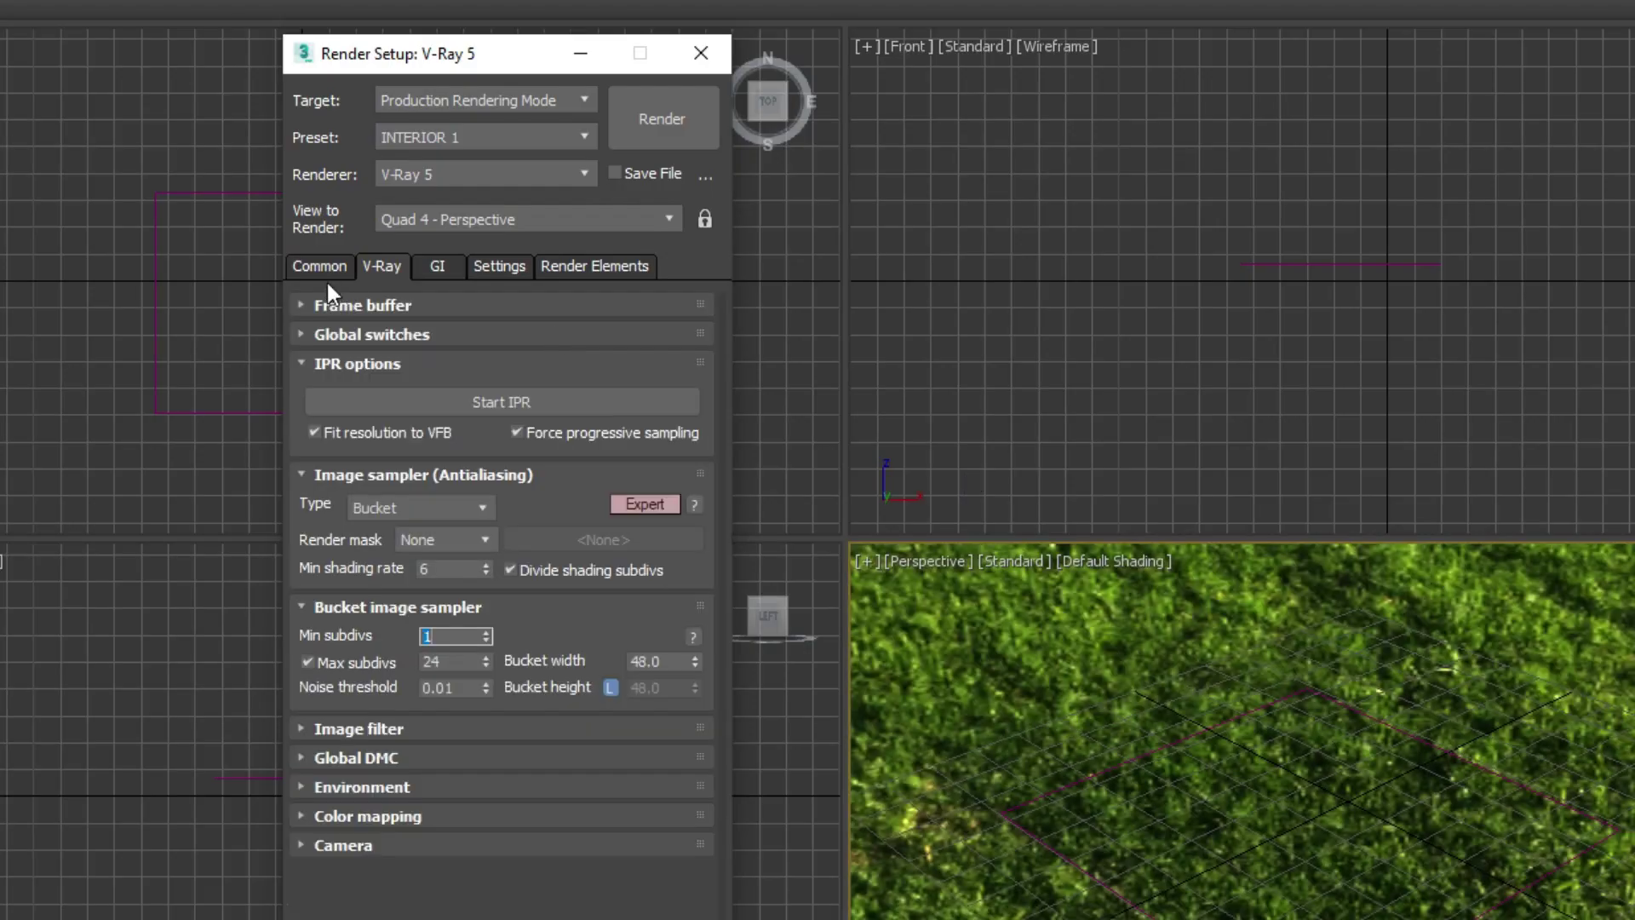
Review the loaded GI, general and render element settings, returning to V-Ray sampling.
{"action": "left_click", "coordinate": [436, 266]}
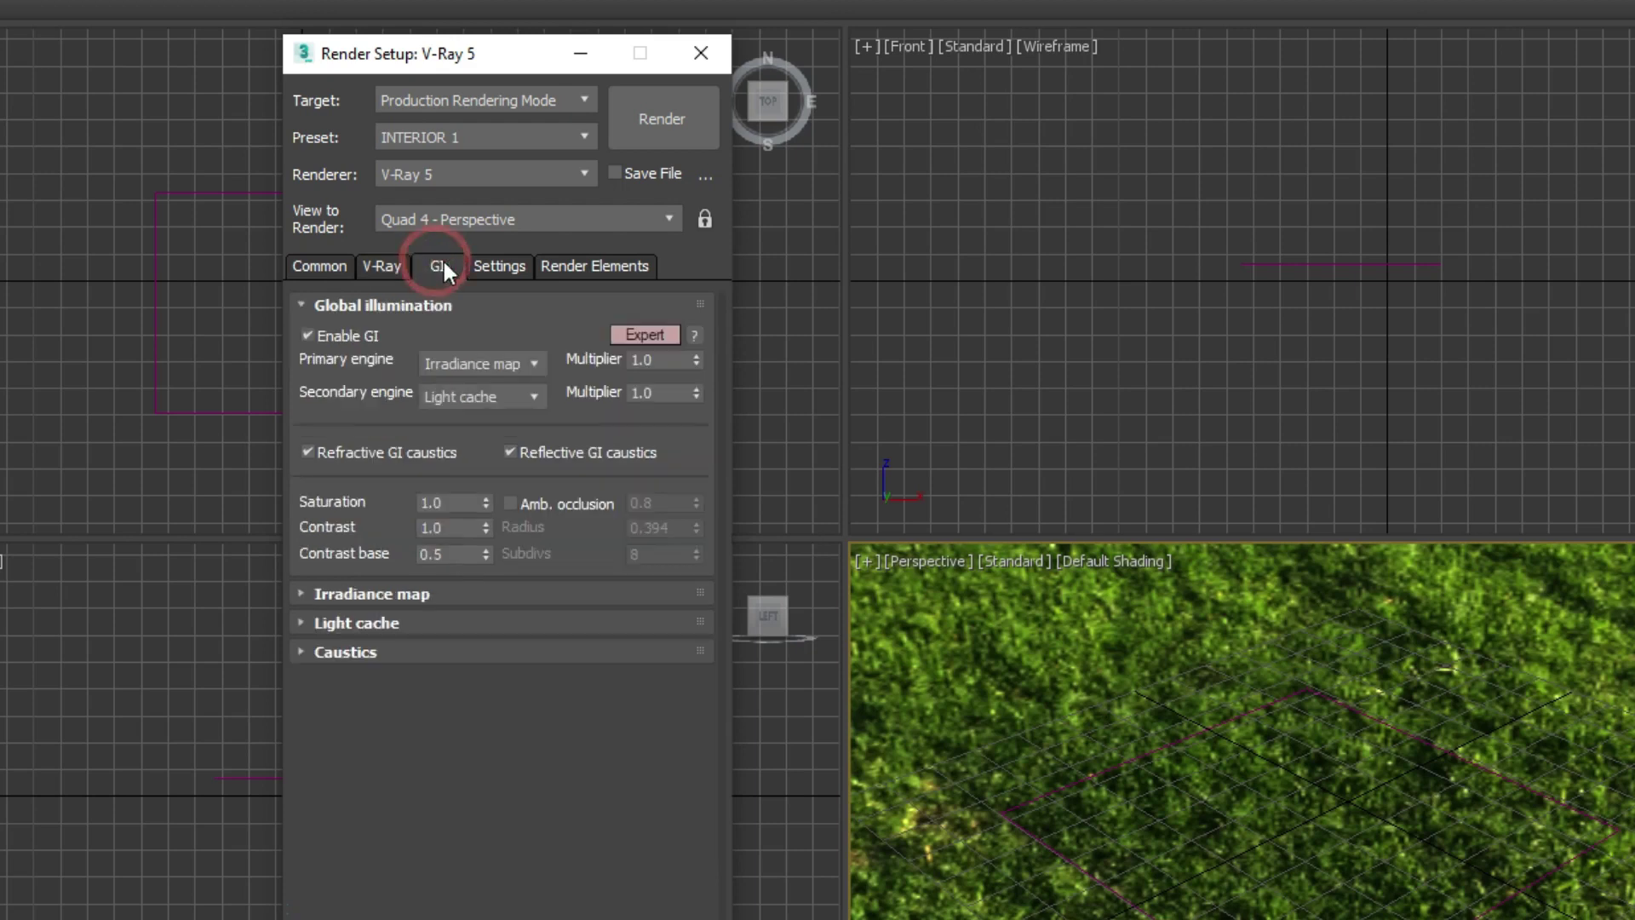
{"action": "left_click", "coordinate": [493, 265]}
{"action": "left_click", "coordinate": [545, 268]}
{"action": "left_click", "coordinate": [386, 268]}
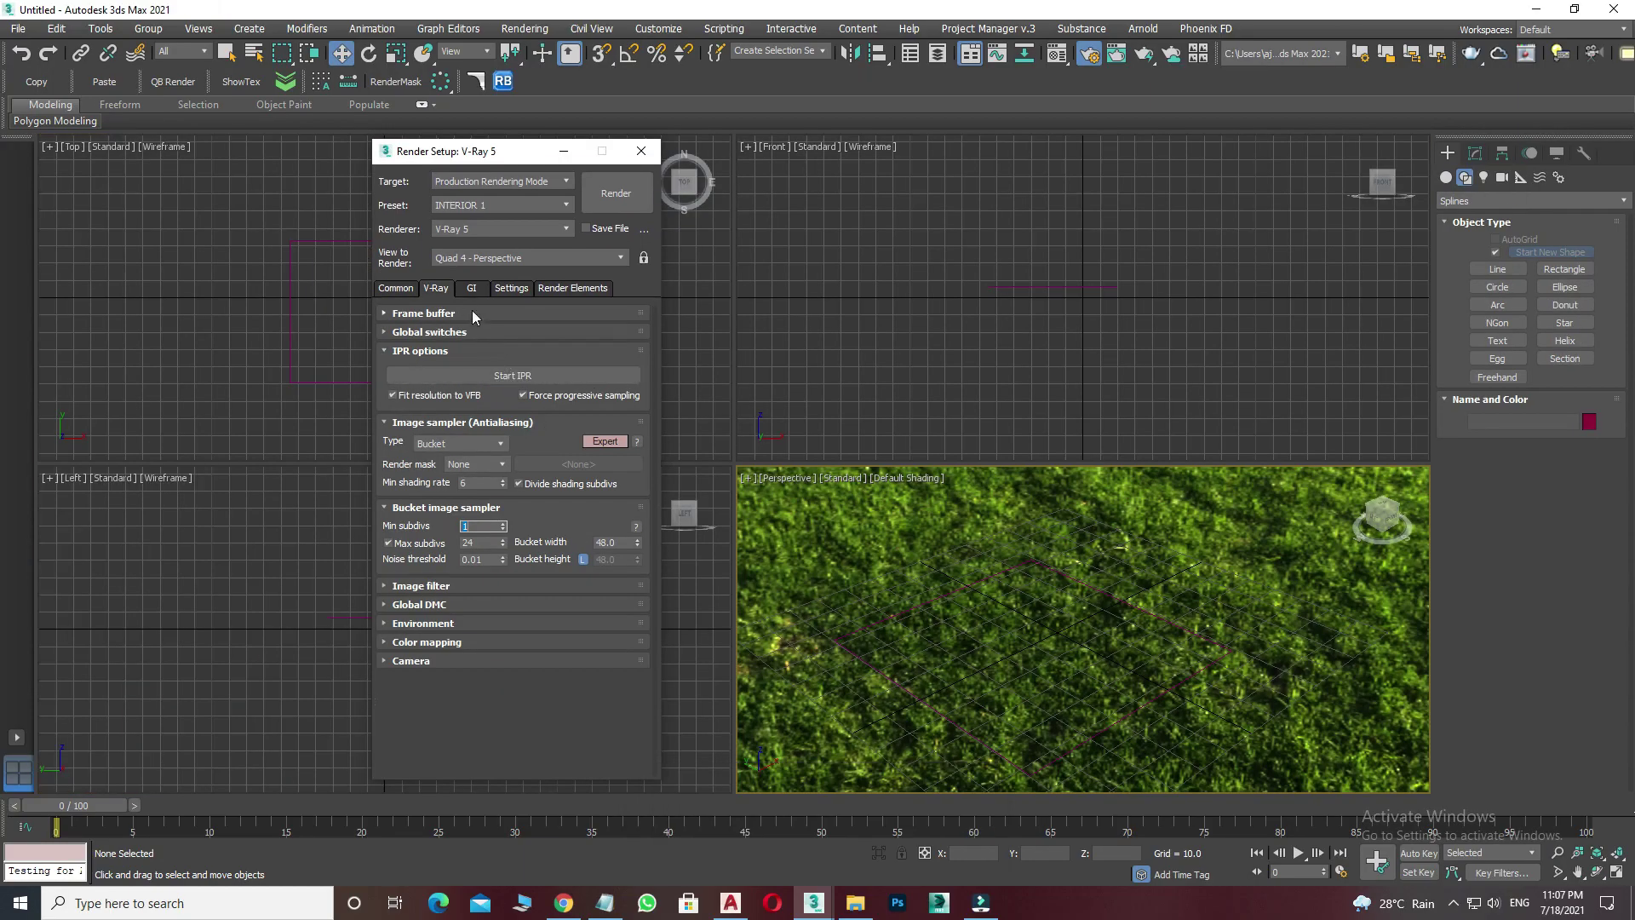
Load the 'setting 1' preset from the Common tab, giving a 1500 × 750 output size.
{"action": "left_click", "coordinate": [468, 289]}
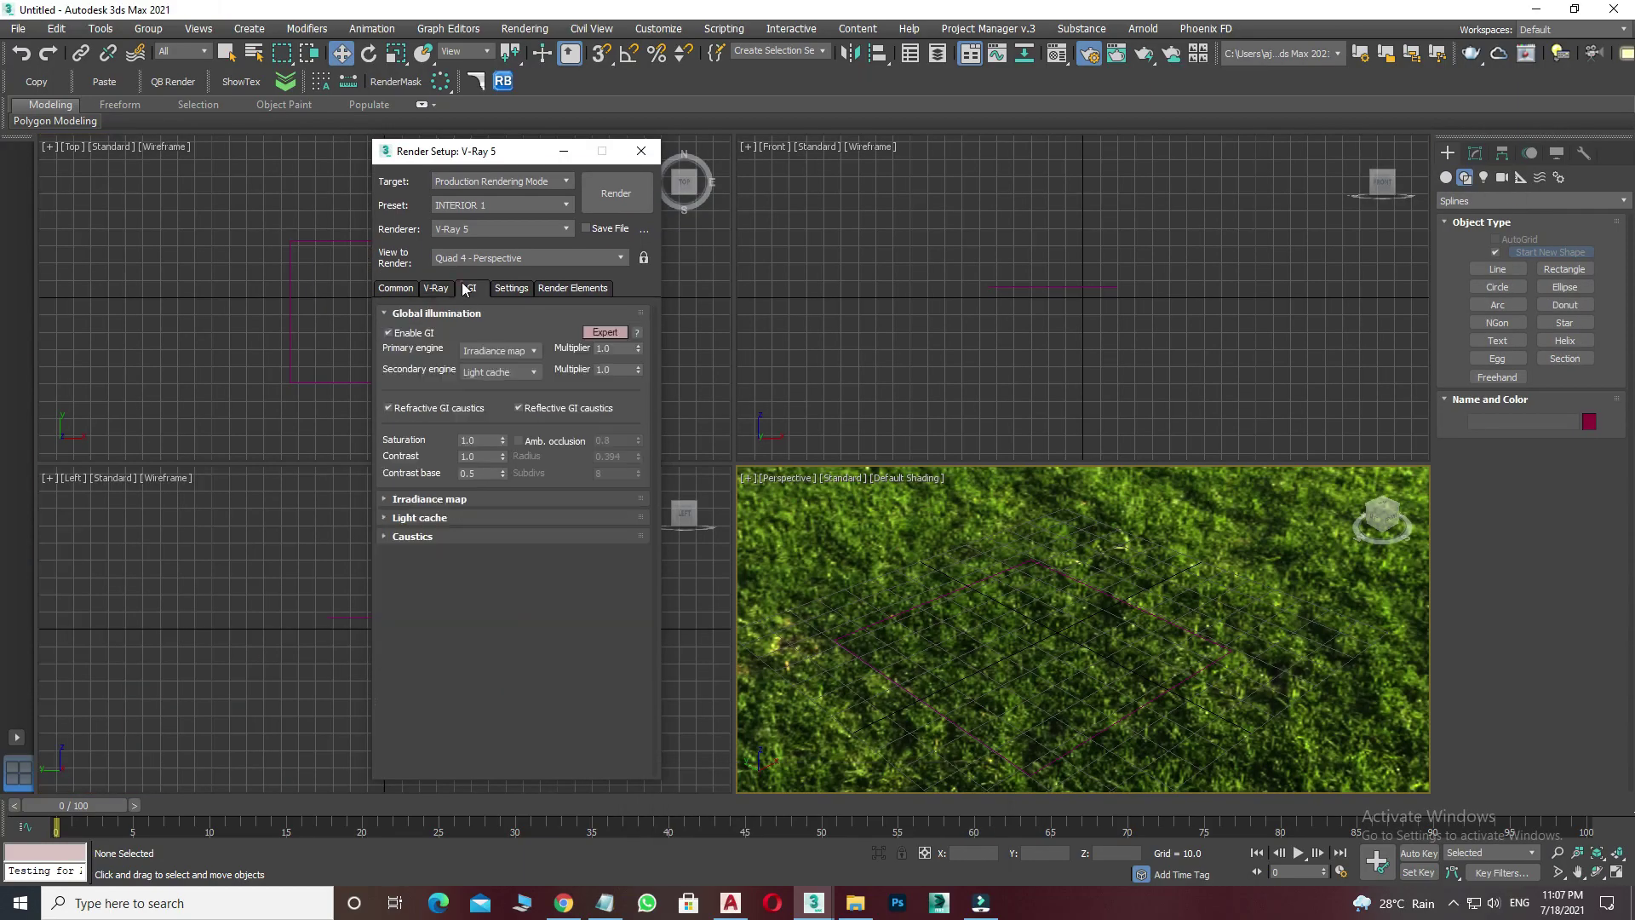
{"action": "left_click", "coordinate": [397, 287]}
{"action": "left_click", "coordinate": [518, 204]}
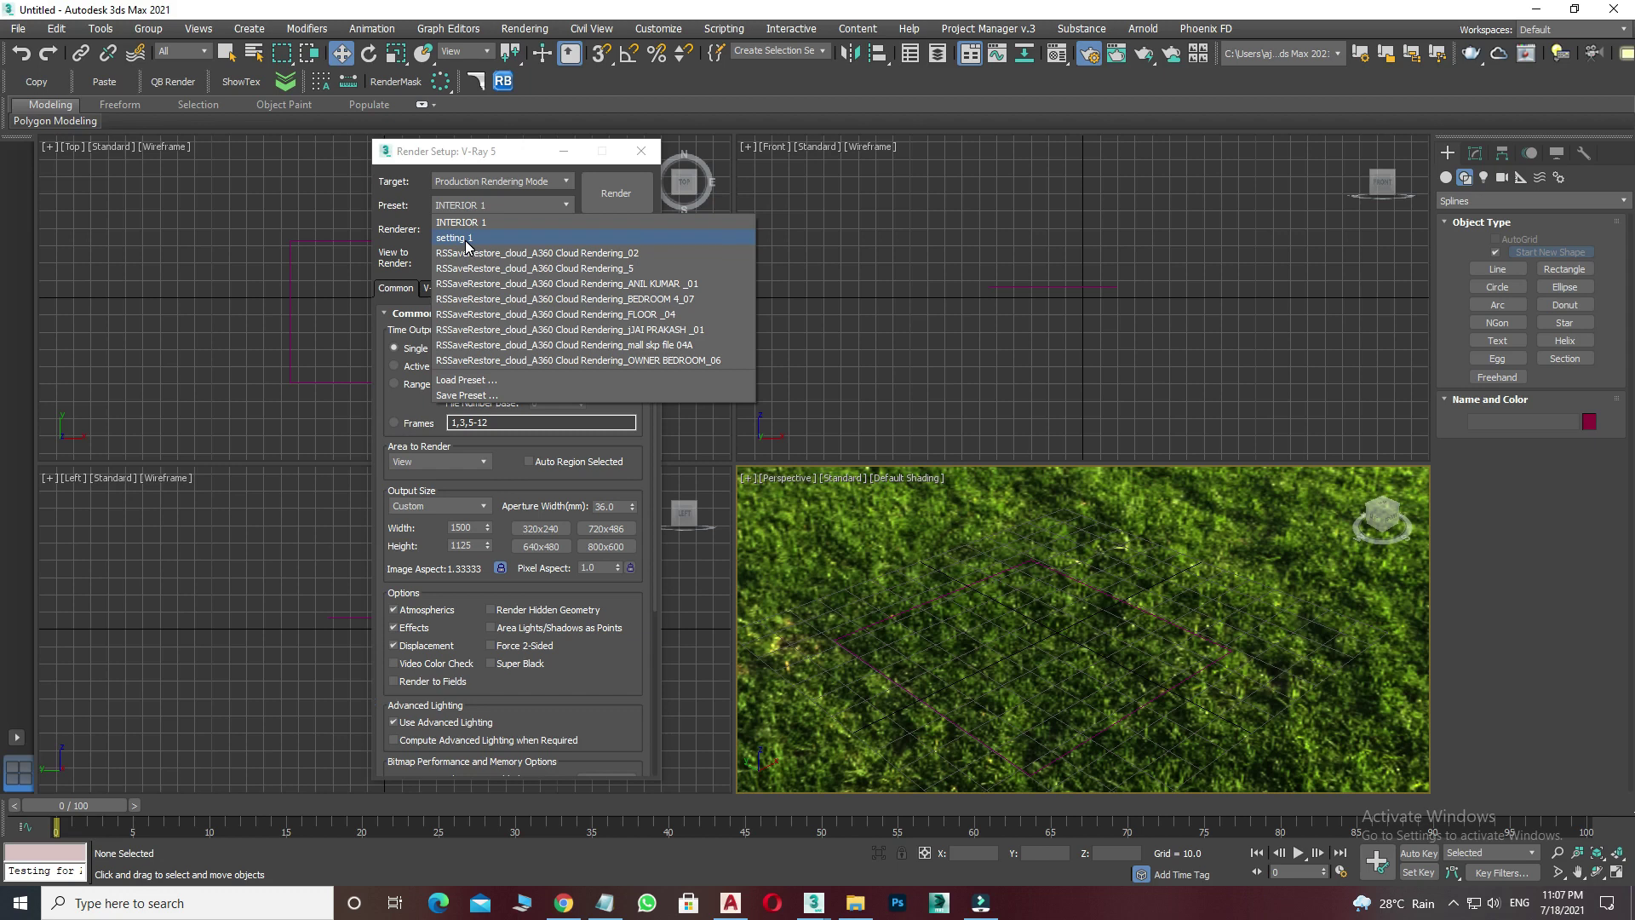
{"action": "left_click", "coordinate": [518, 157]}
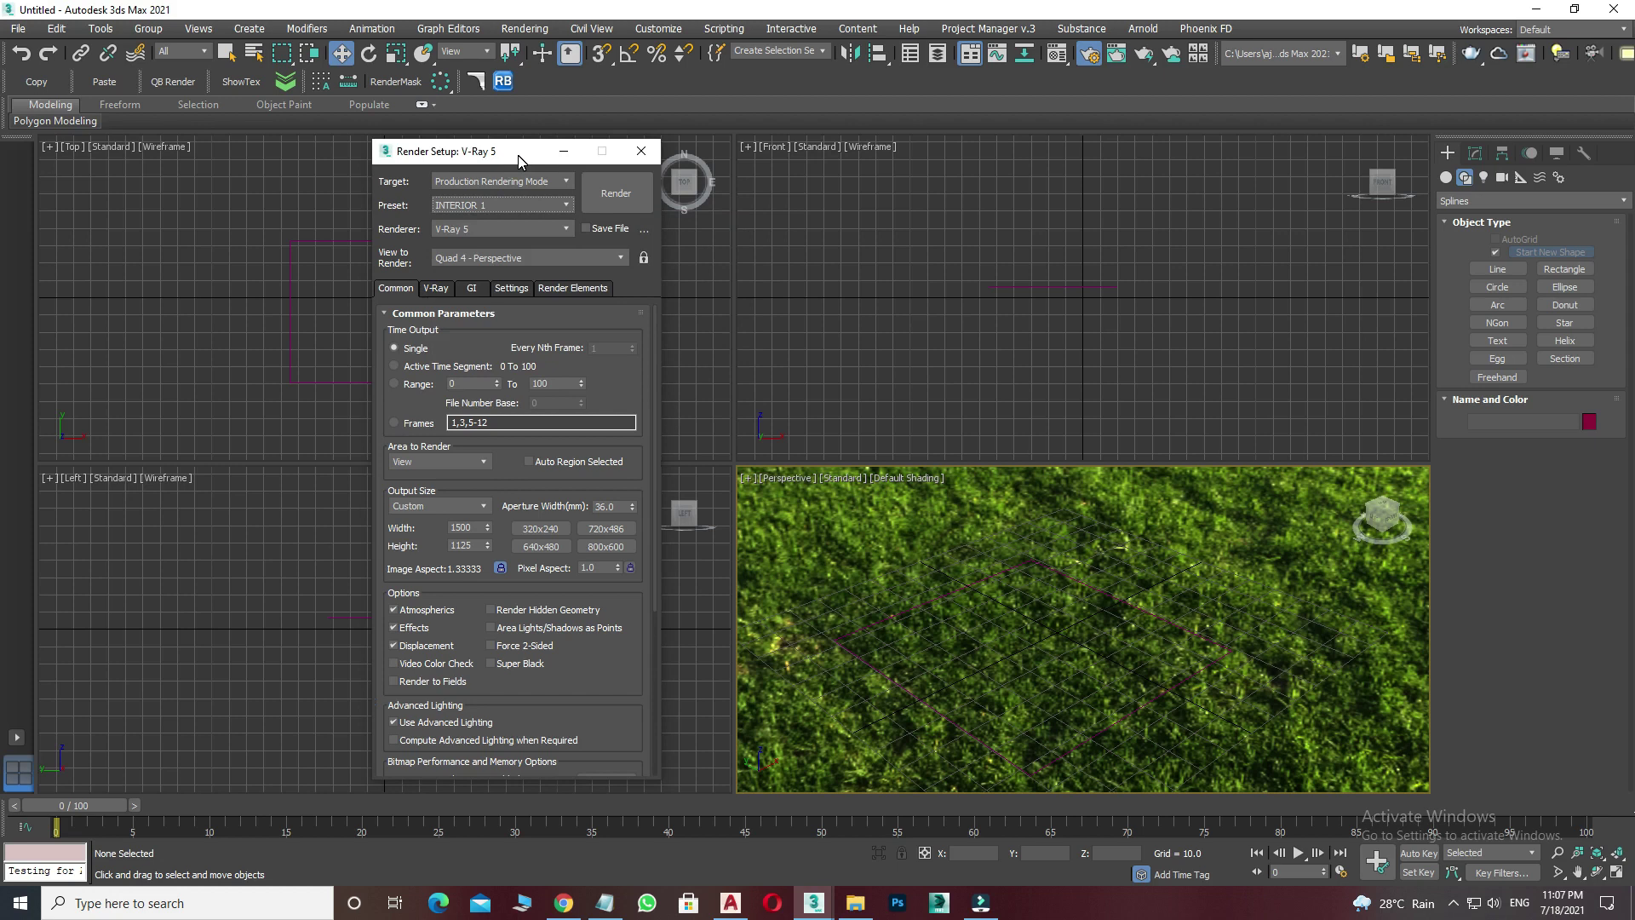
{"action": "left_click", "coordinate": [474, 206]}
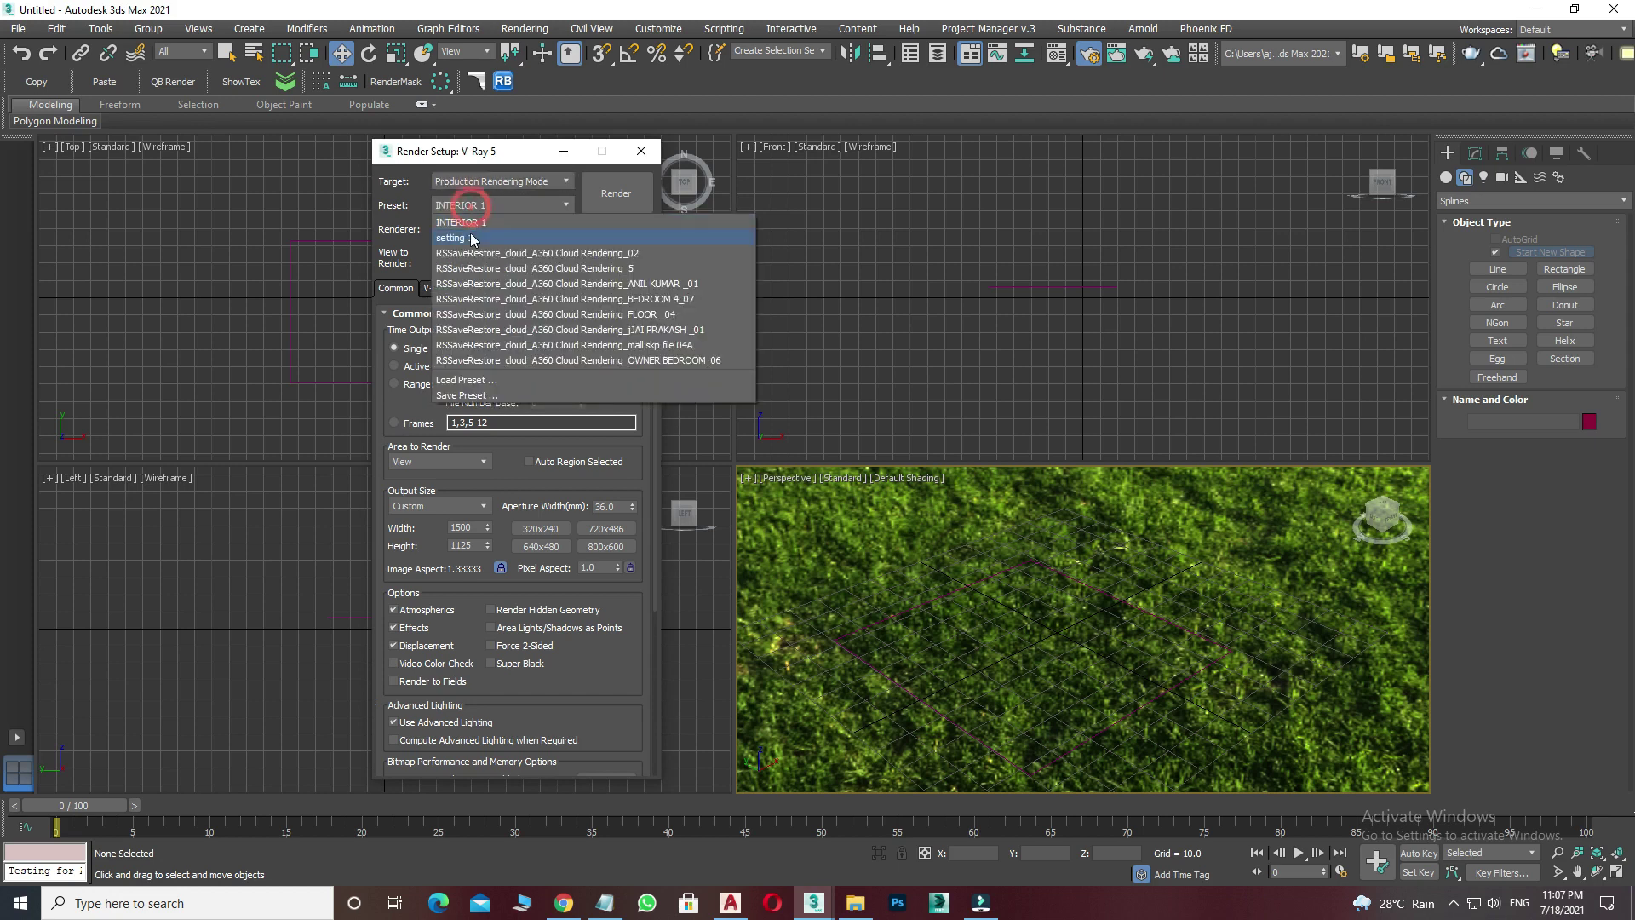
{"action": "left_click", "coordinate": [469, 238]}
{"action": "left_click", "coordinate": [825, 426]}
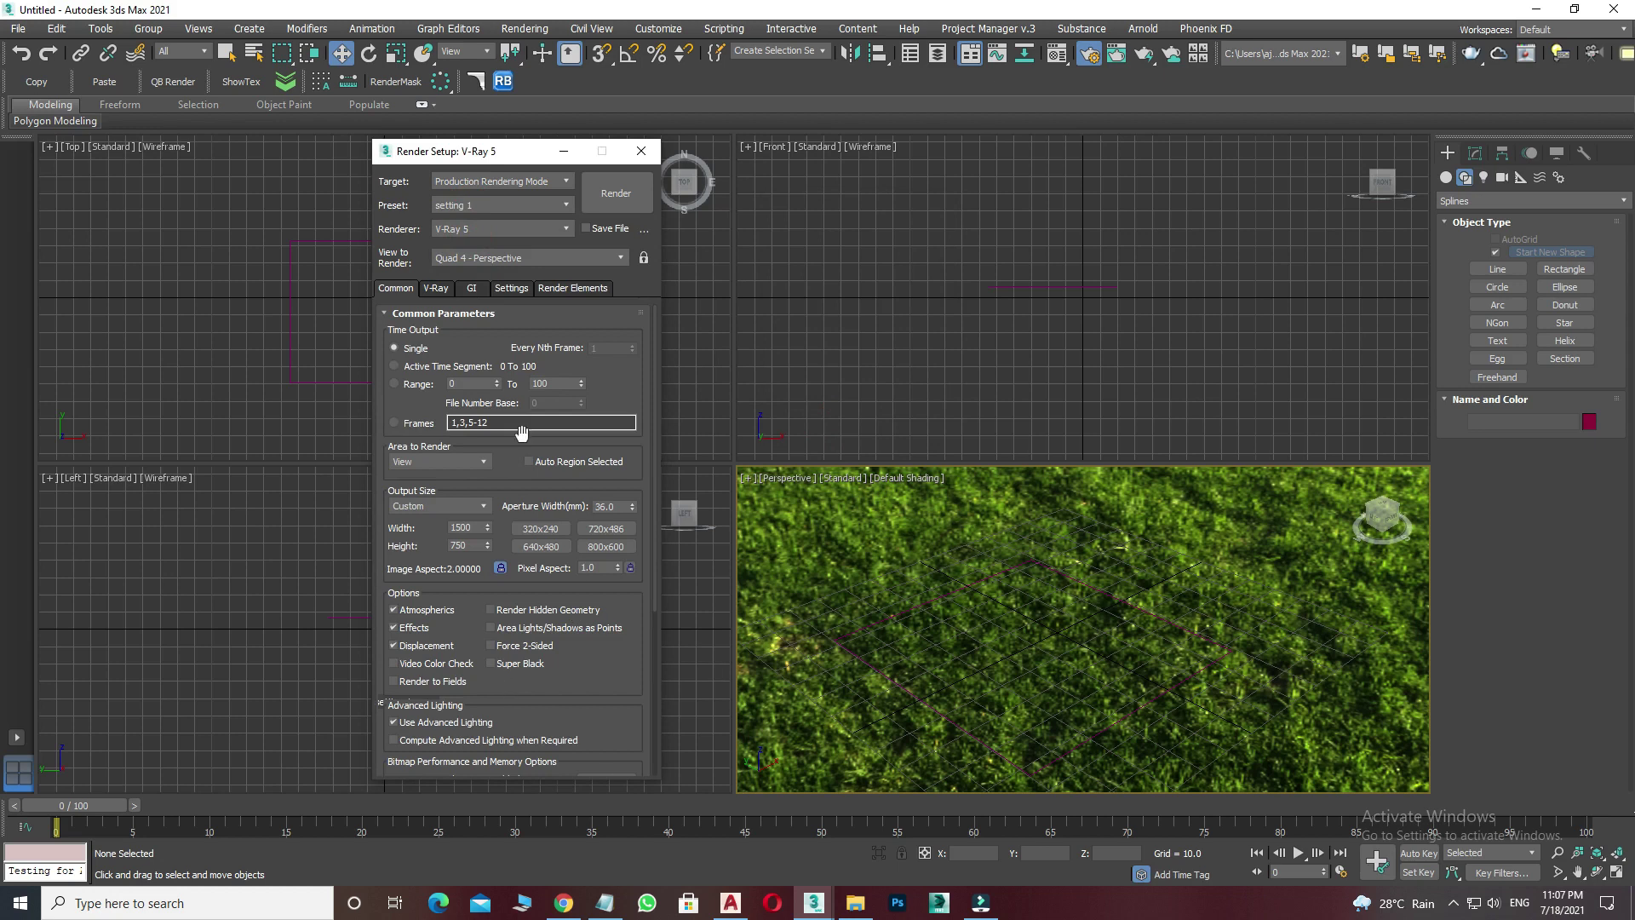
Close Render Setup and give the Perspective view the UI gradient background instead of grass.
{"action": "left_click", "coordinate": [641, 150]}
{"action": "left_click", "coordinate": [947, 528]}
{"action": "key", "text": "alt+b"}
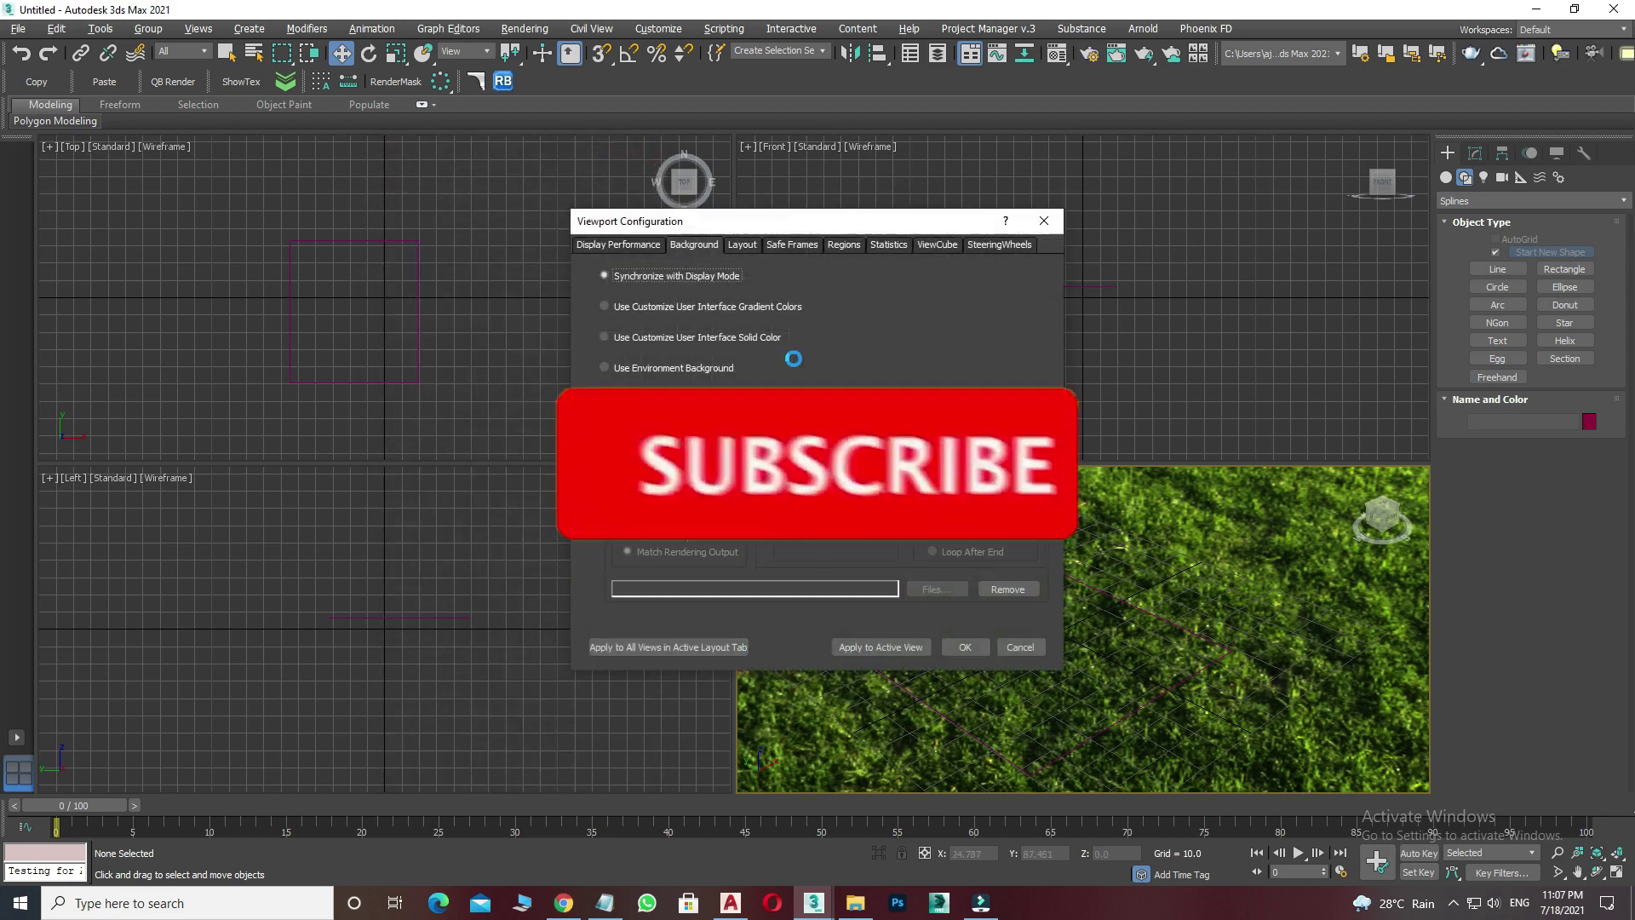
{"action": "left_click", "coordinate": [604, 305]}
{"action": "left_click", "coordinate": [694, 646]}
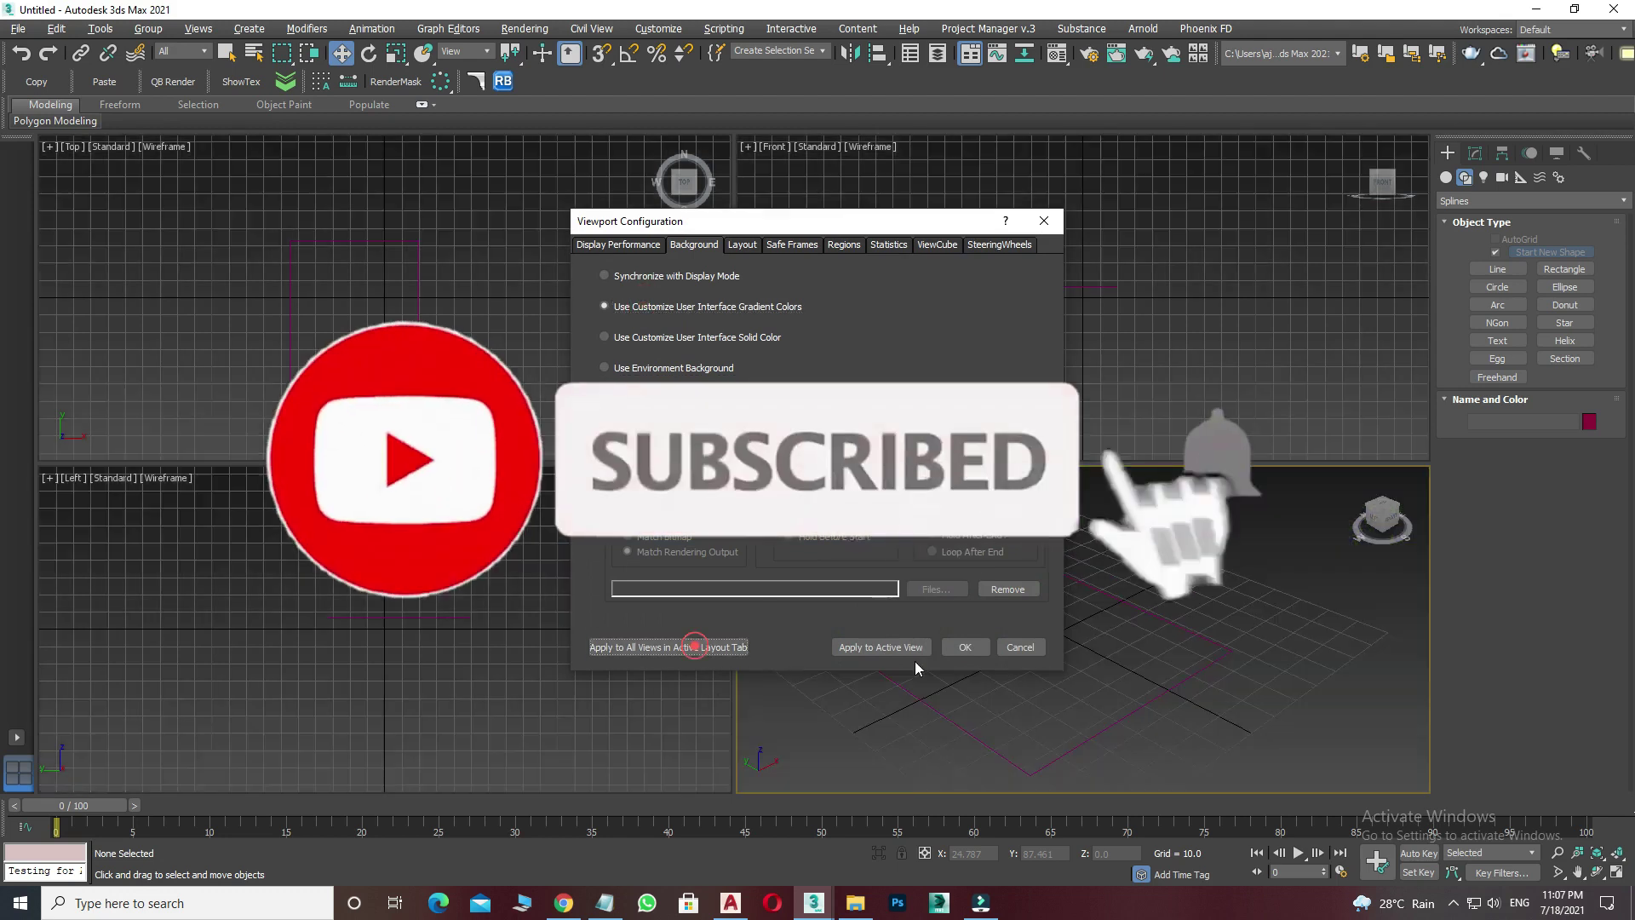
{"action": "left_click", "coordinate": [963, 647]}
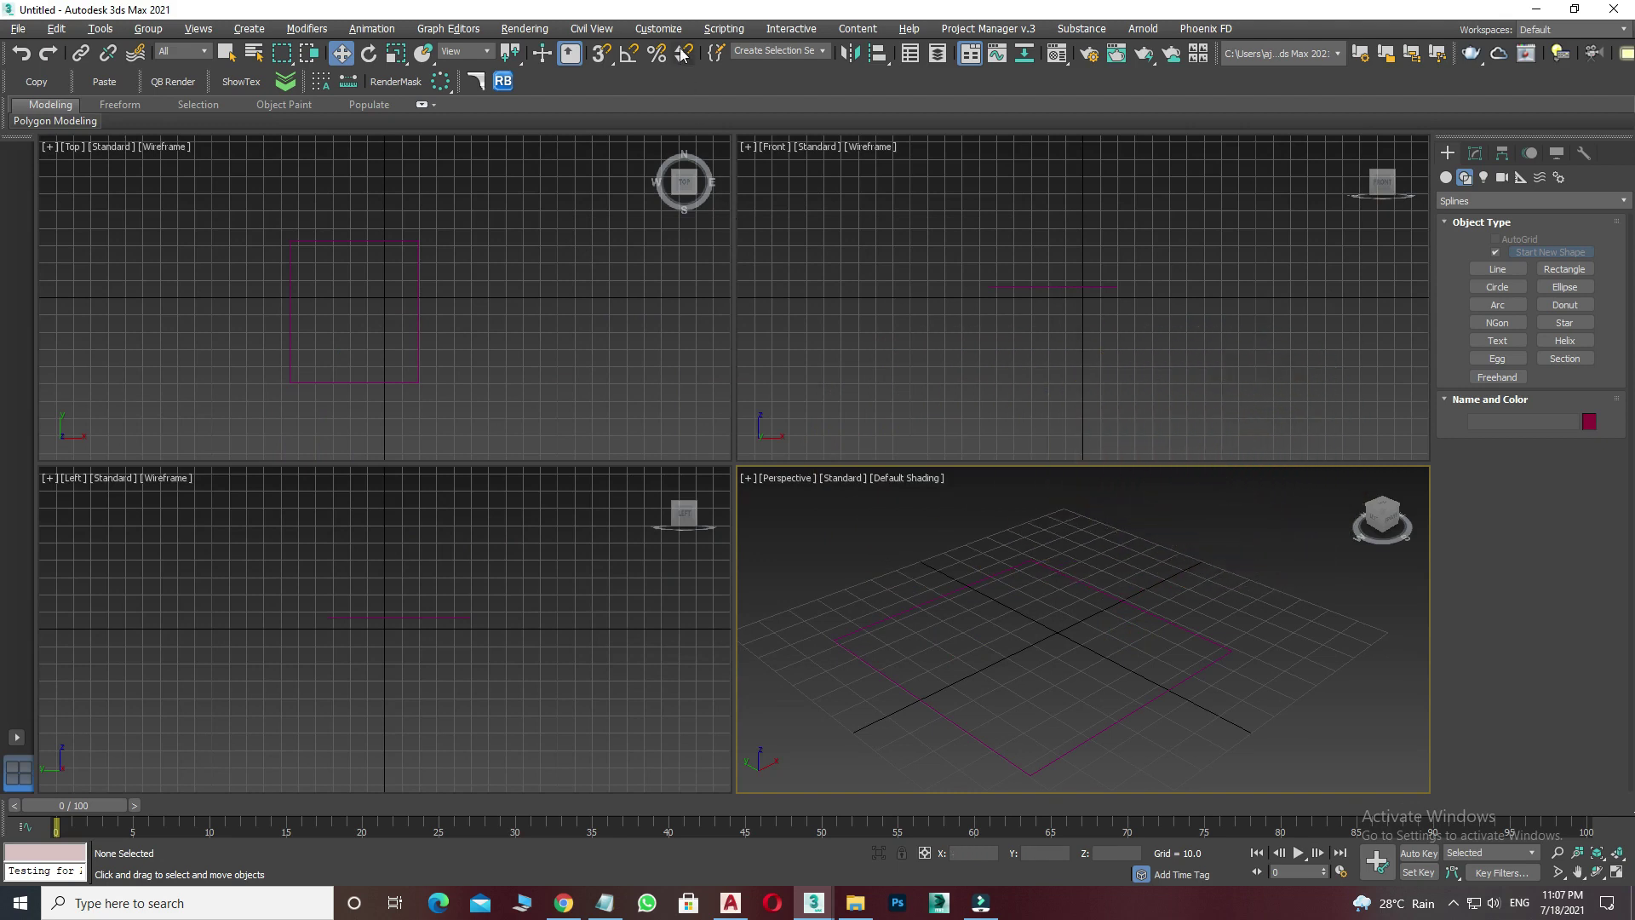
{"action": "left_click", "coordinate": [658, 28]}
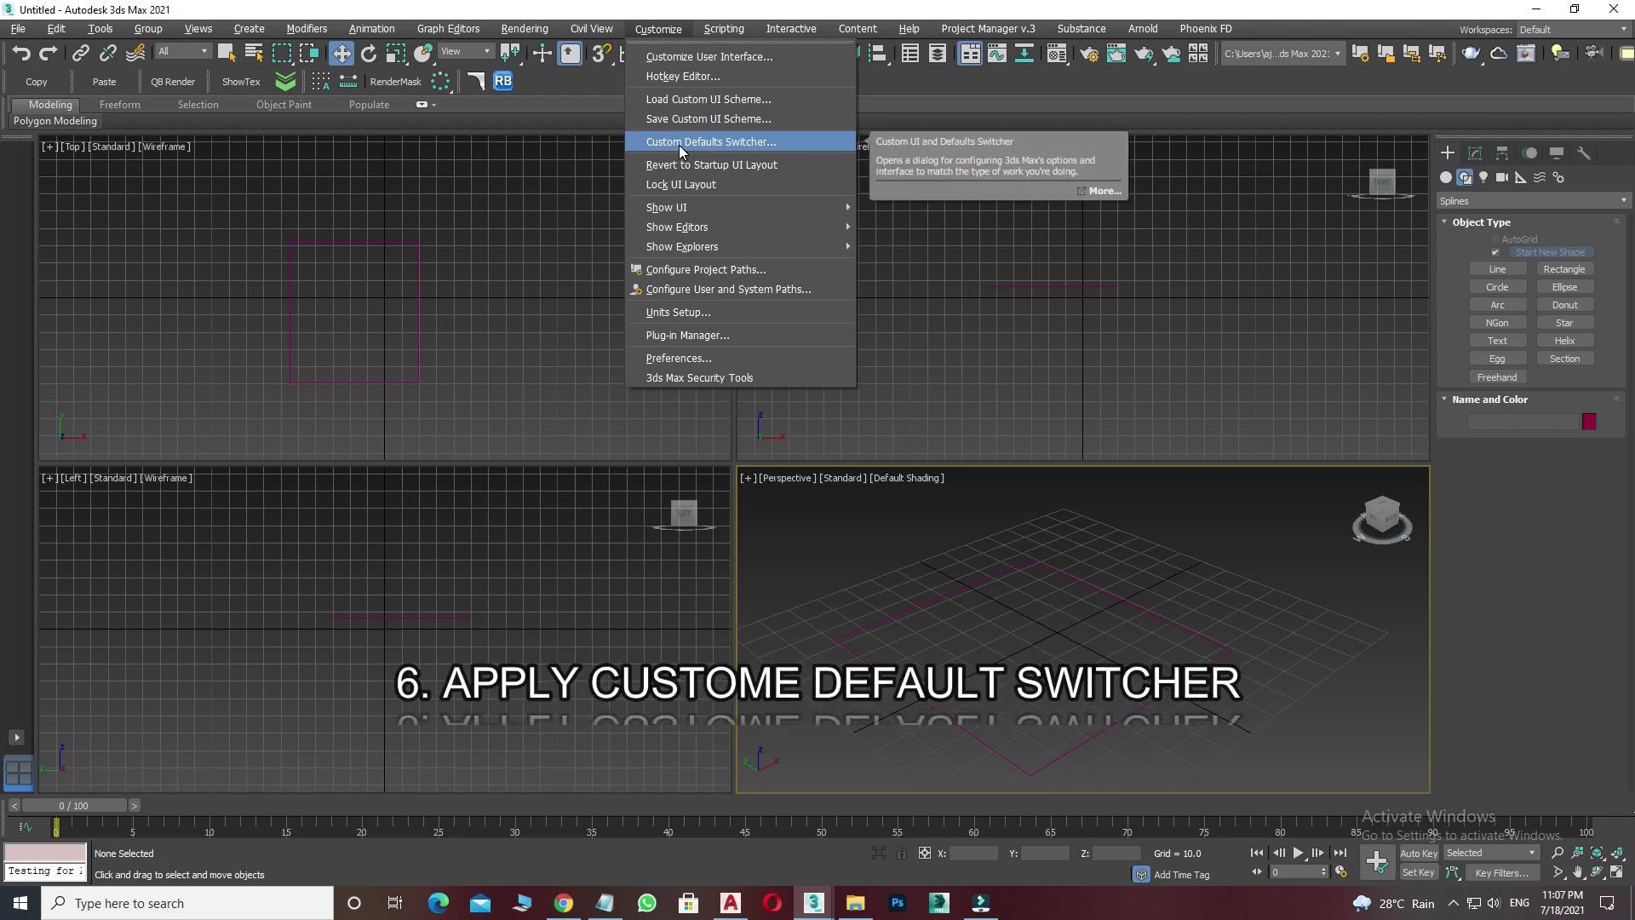
{"action": "left_click", "coordinate": [717, 146]}
{"action": "left_click_drag", "start_coordinate": [720, 167], "coordinate": [614, 174]}
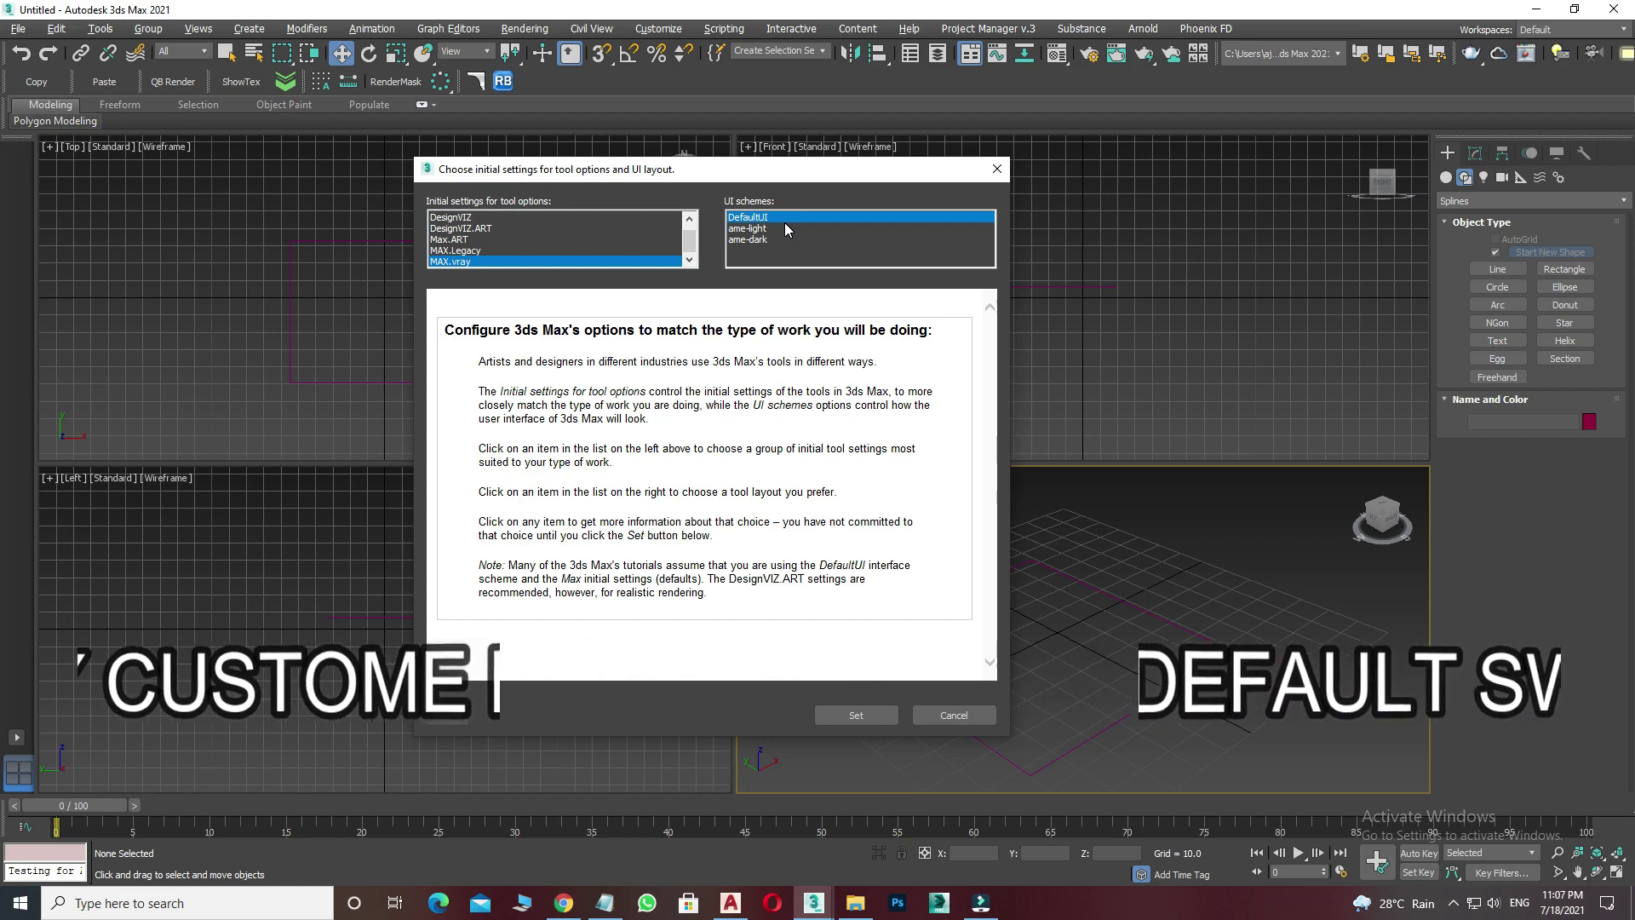
{"action": "left_click", "coordinate": [933, 718]}
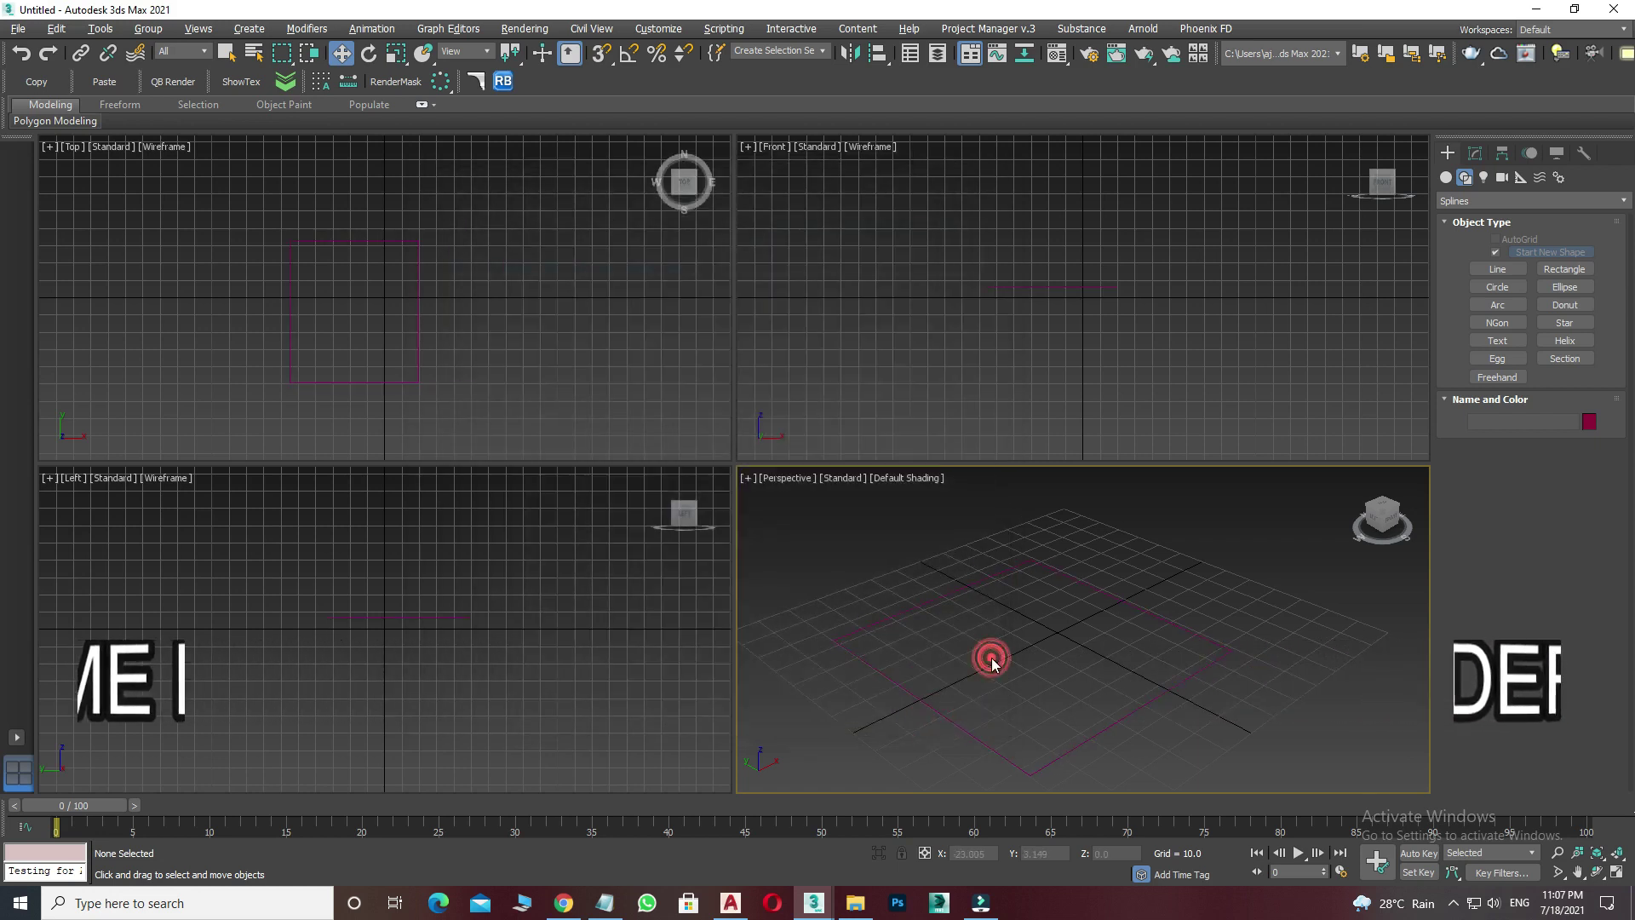
{"action": "key", "text": "m"}
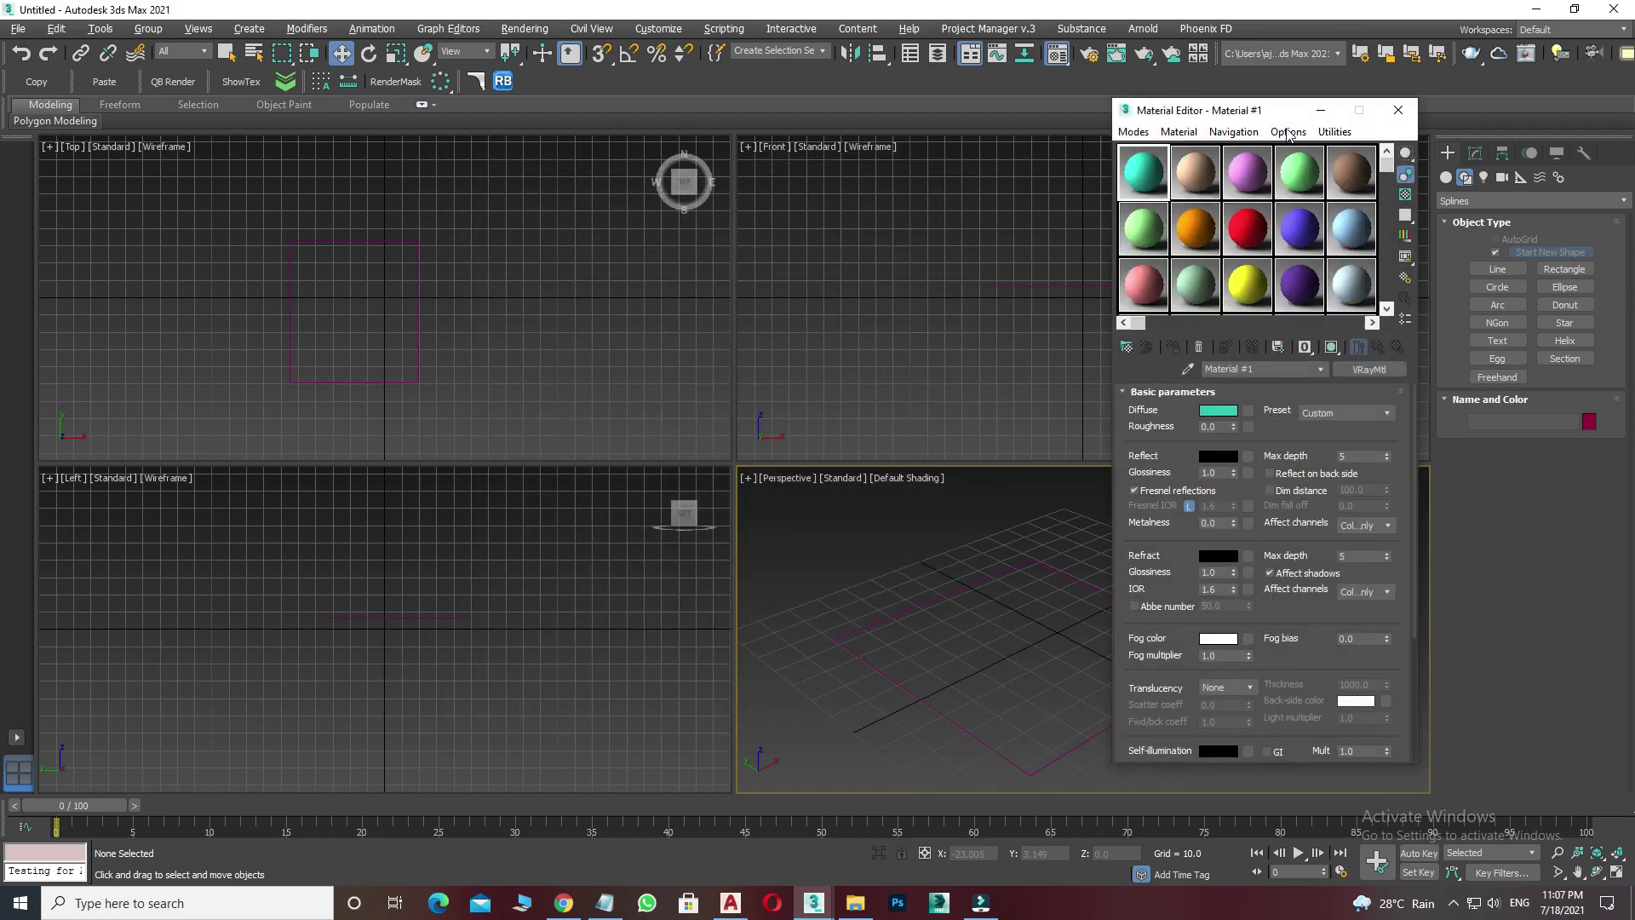
{"action": "left_click_drag", "start_coordinate": [1277, 115], "coordinate": [994, 159]}
{"action": "left_click", "coordinate": [965, 218]}
{"action": "left_click", "coordinate": [977, 342]}
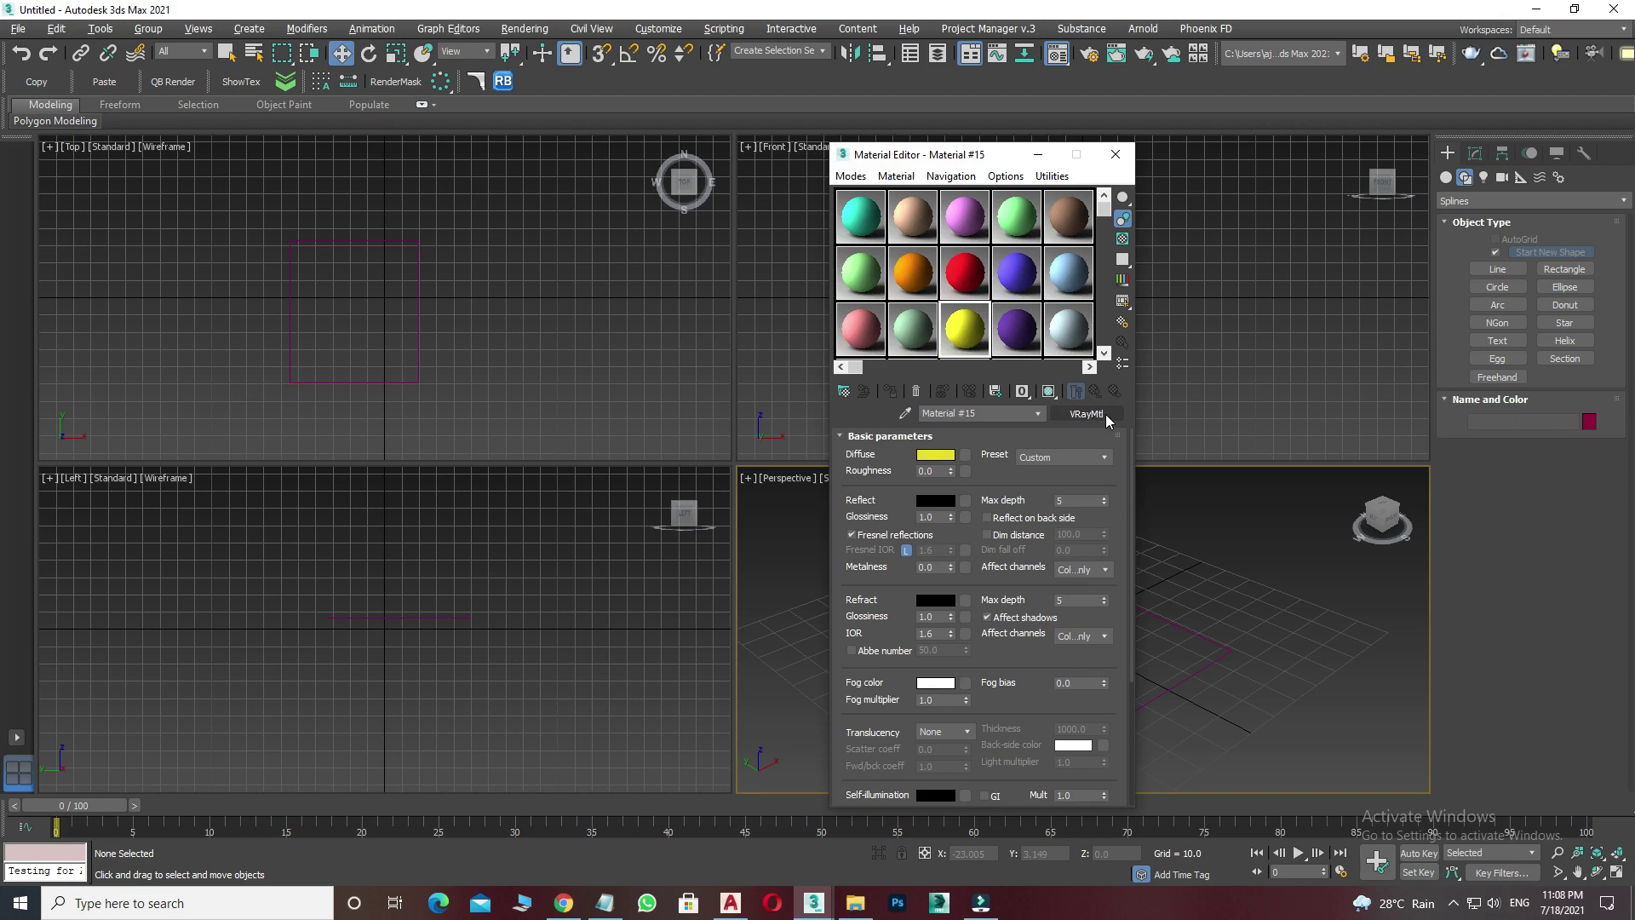
{"action": "left_click_drag", "start_coordinate": [961, 154], "coordinate": [1049, 108]}
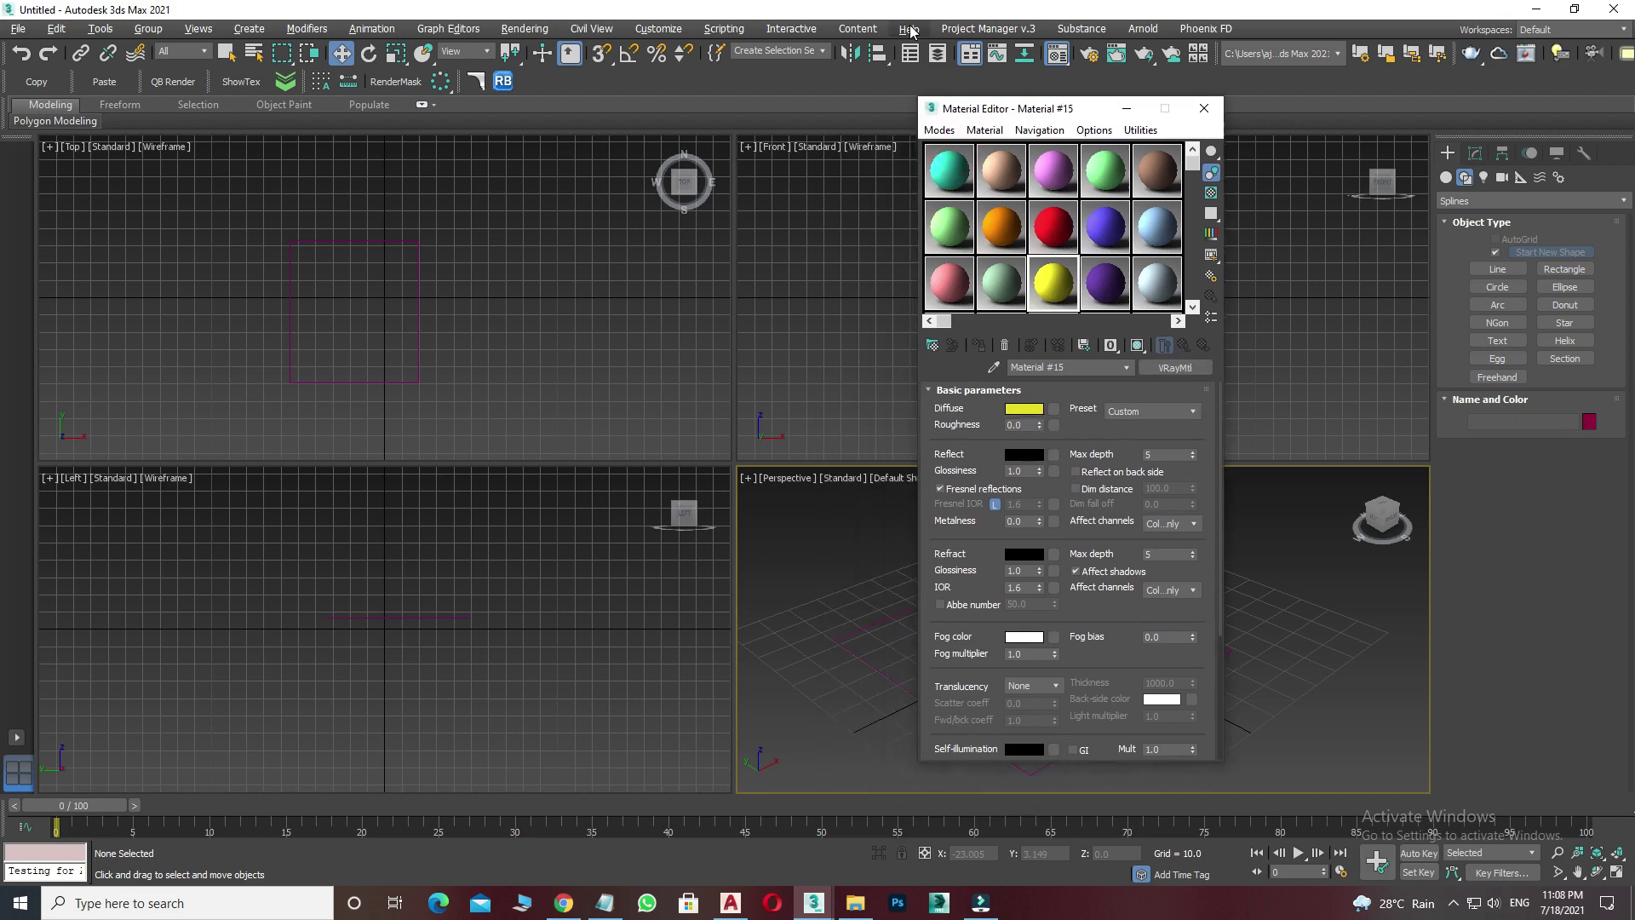
{"action": "left_click", "coordinate": [655, 31]}
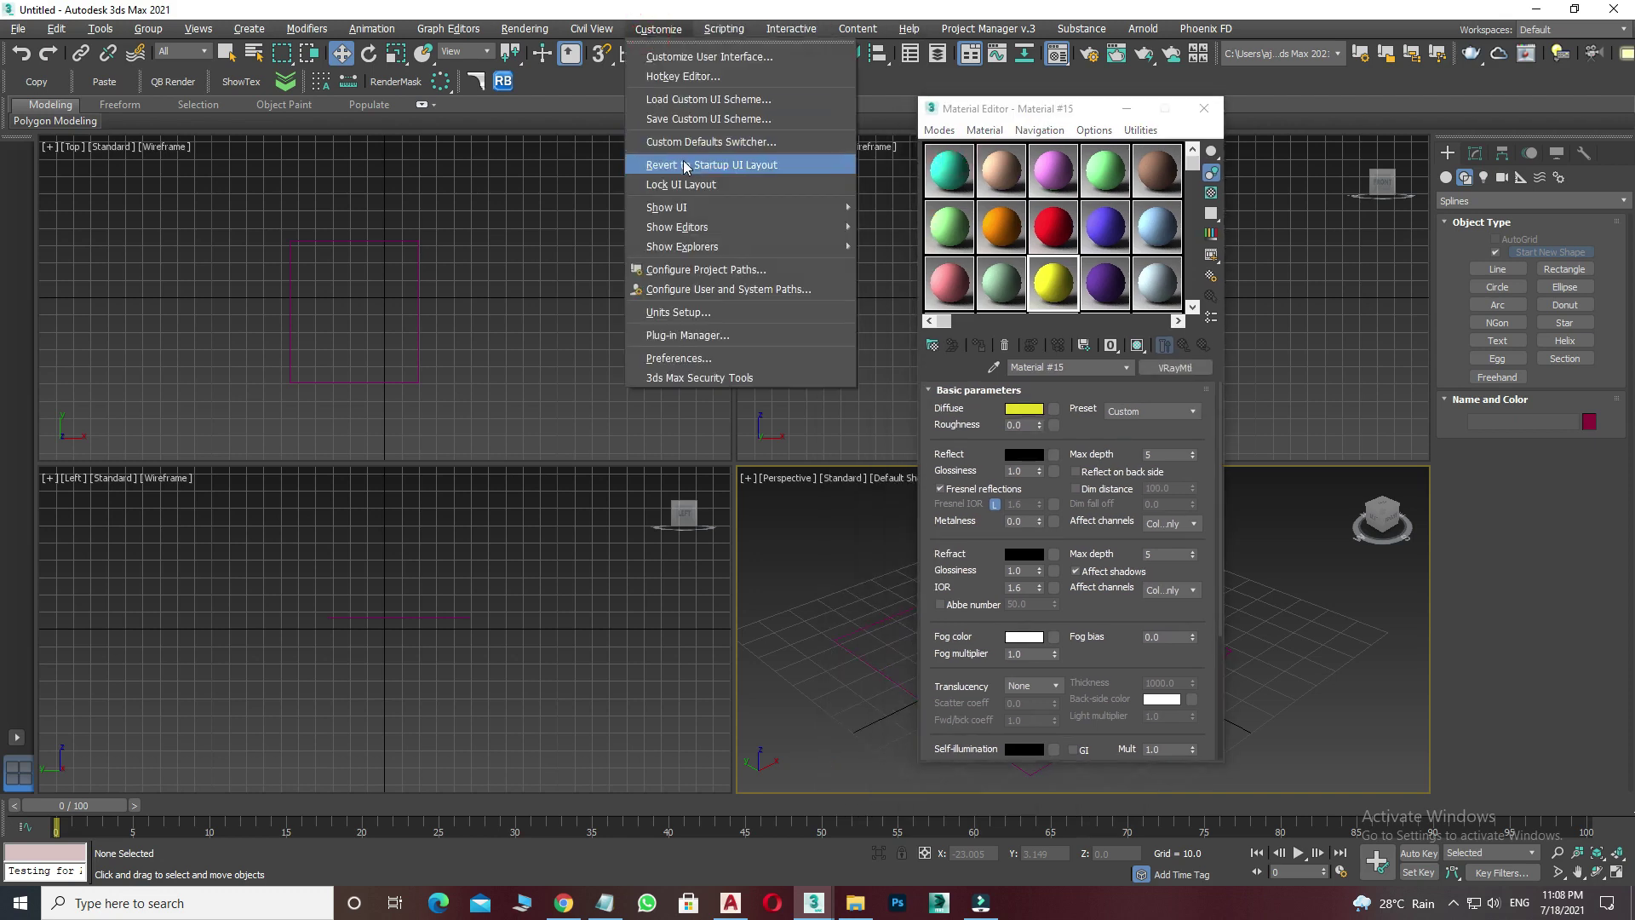
{"action": "left_click", "coordinate": [677, 100]}
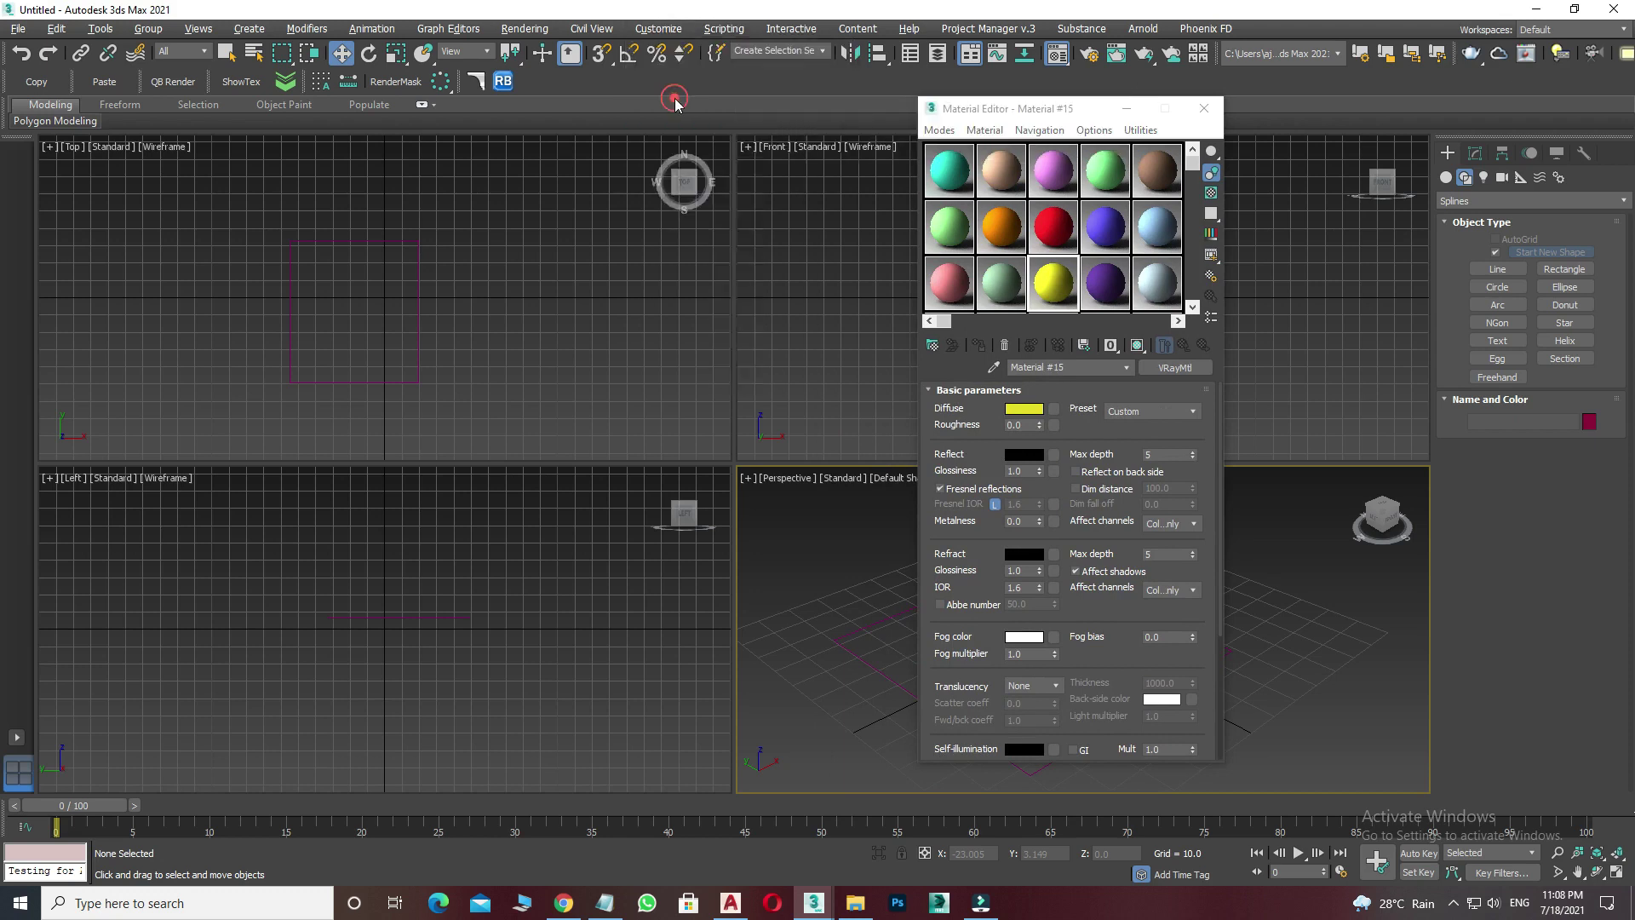
{"action": "left_click", "coordinate": [1575, 862]}
{"action": "left_click", "coordinate": [658, 29]}
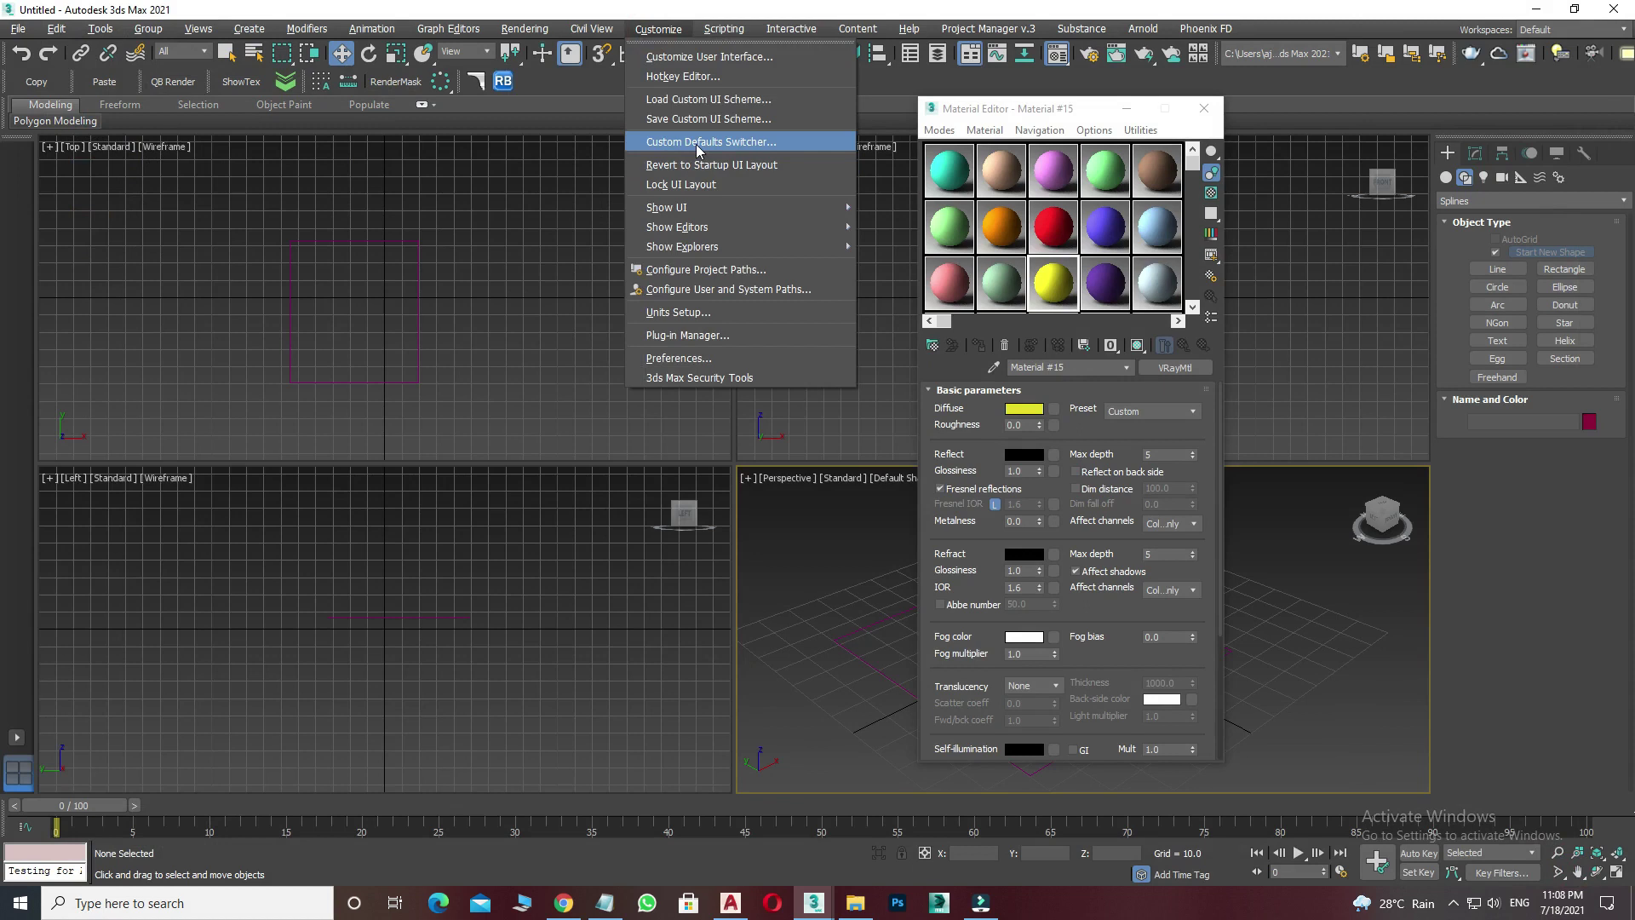
{"action": "left_click", "coordinate": [696, 150]}
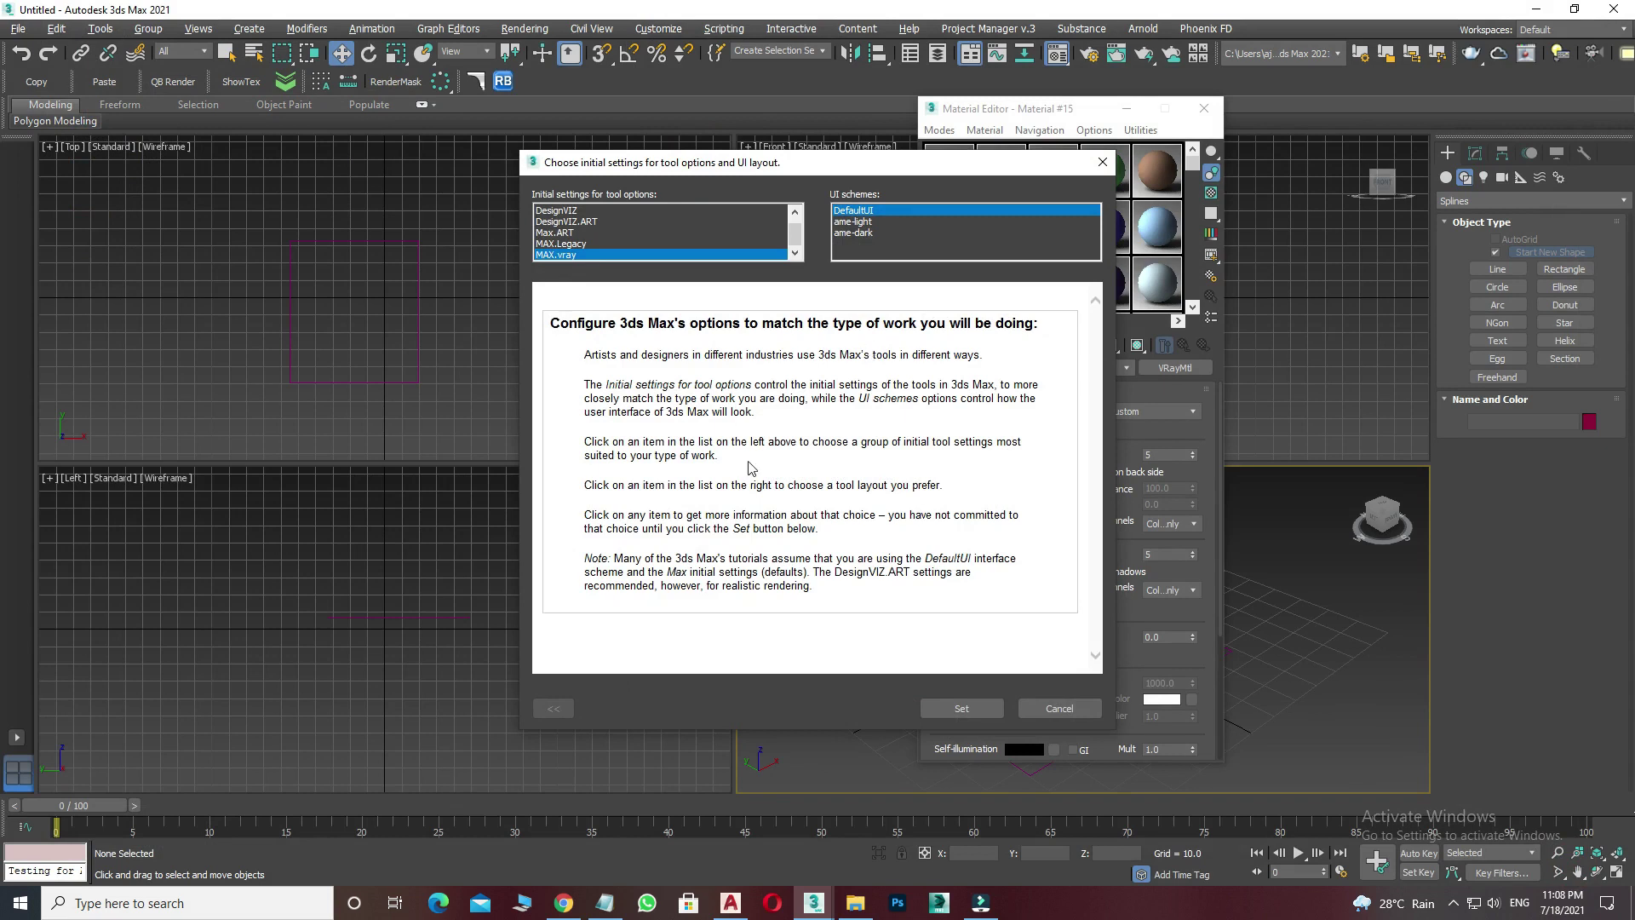
{"action": "left_click", "coordinate": [855, 207]}
{"action": "left_click_drag", "start_coordinate": [855, 170], "coordinate": [702, 154]}
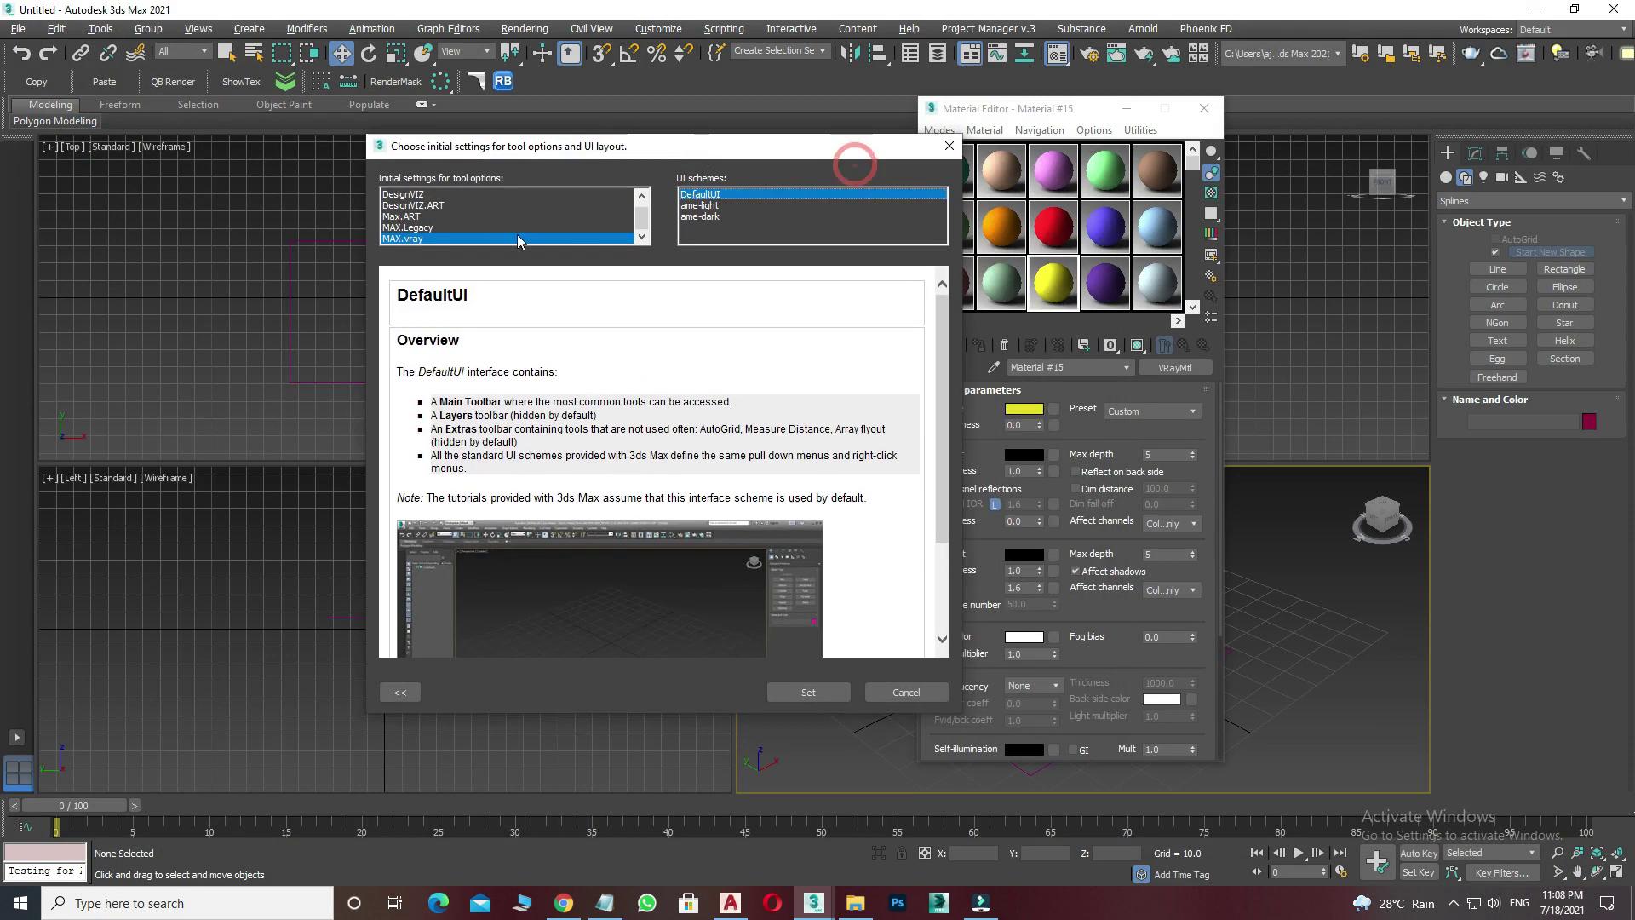
{"action": "left_click", "coordinate": [405, 241]}
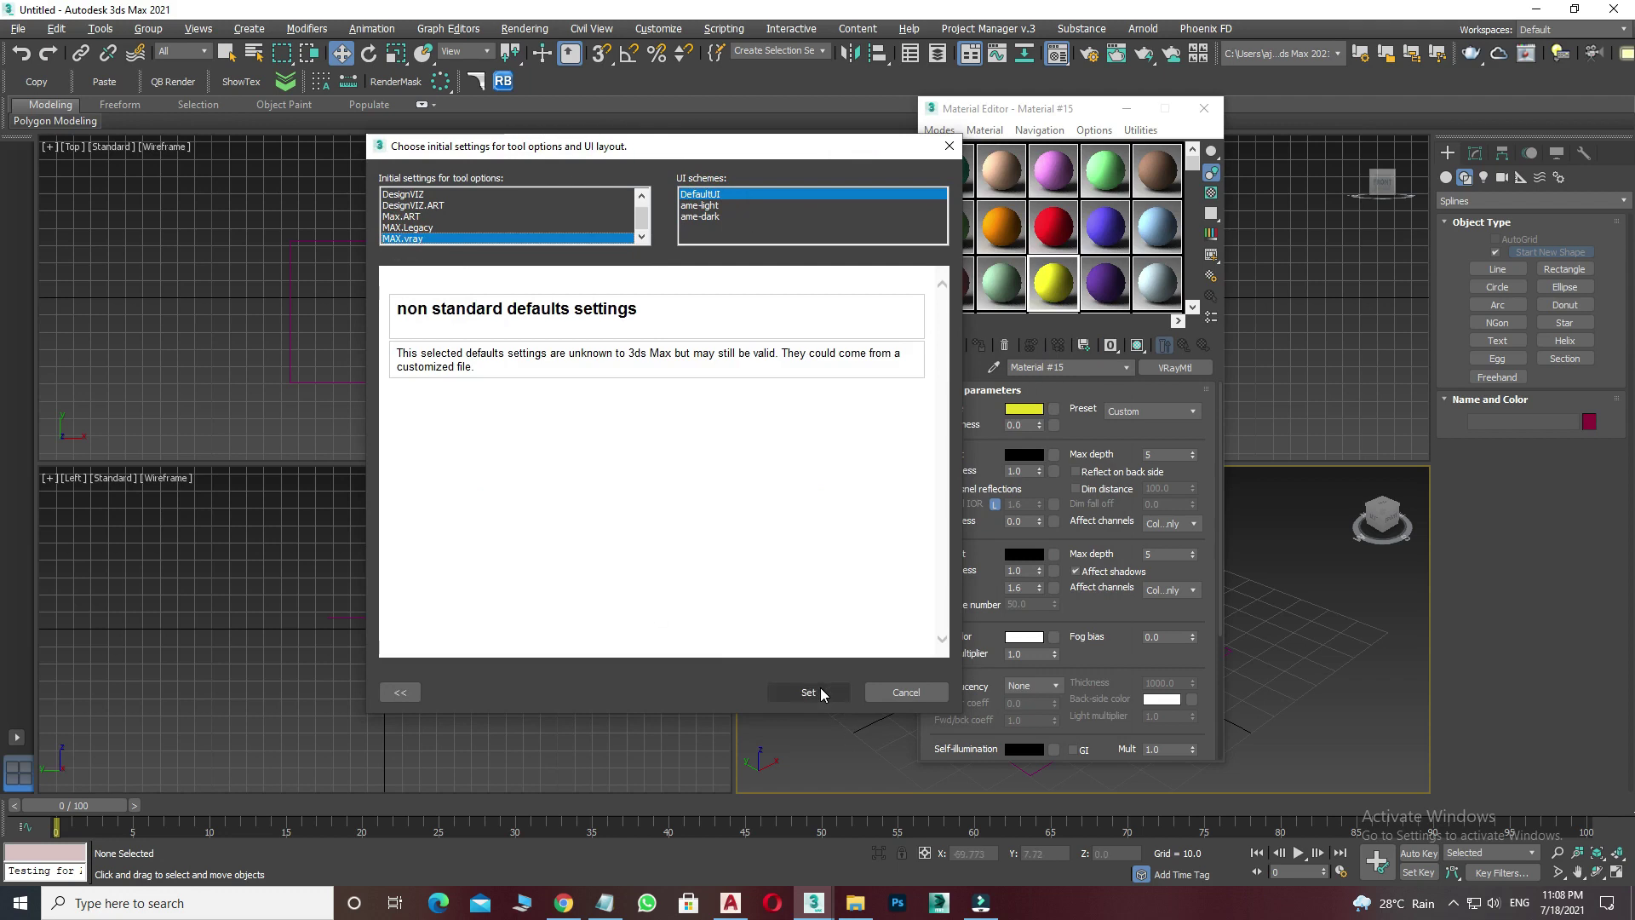
{"action": "left_click", "coordinate": [918, 694]}
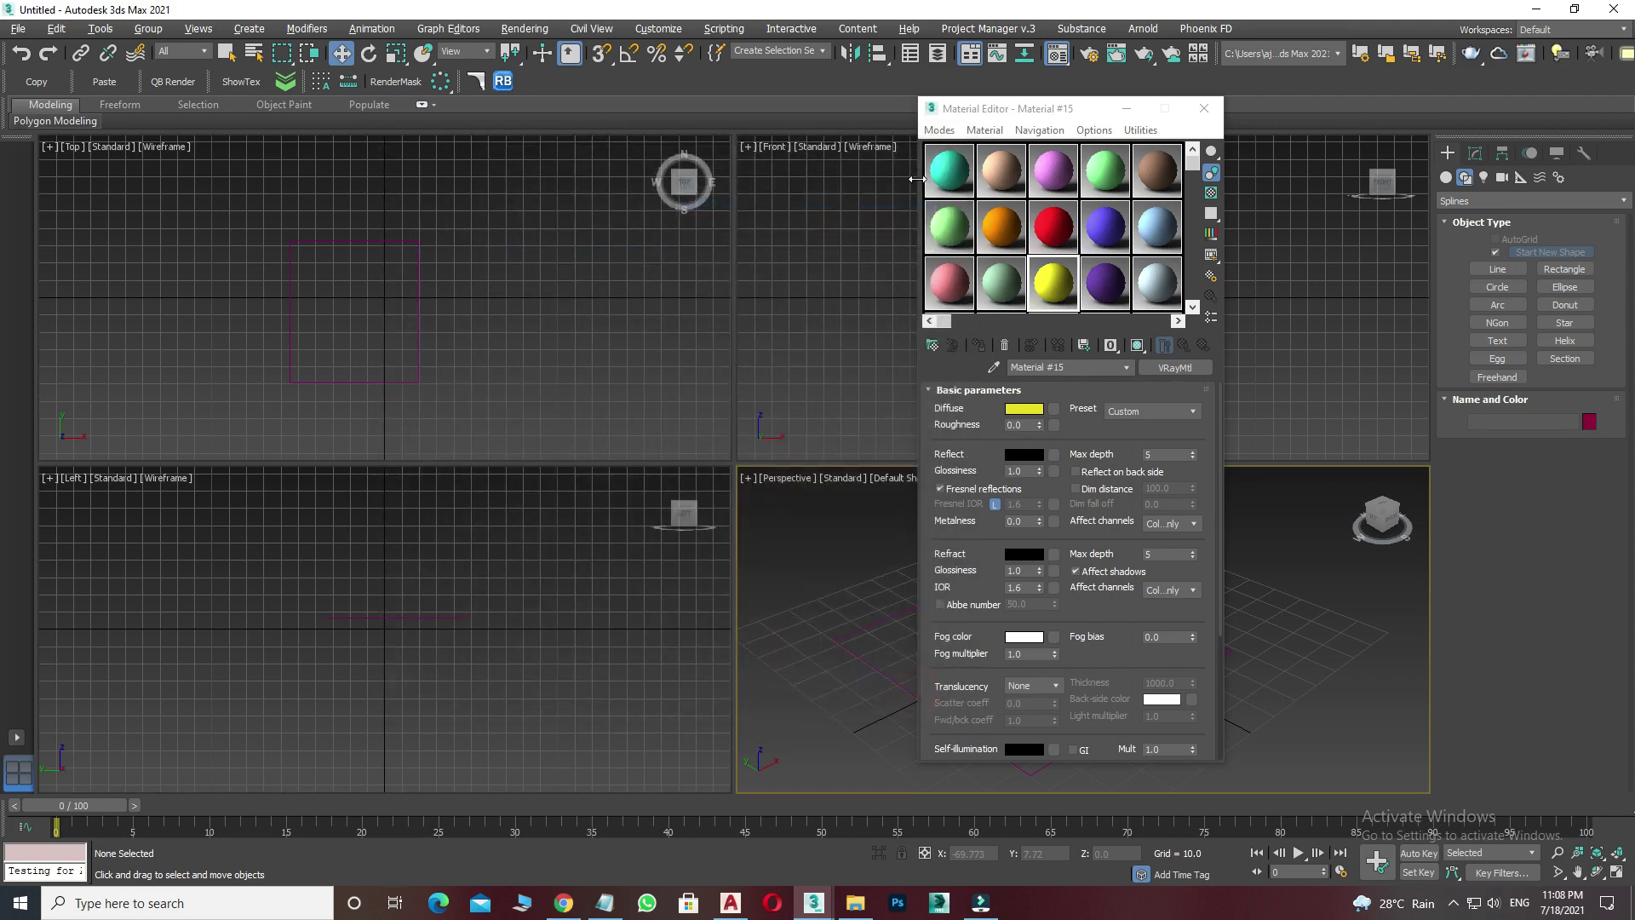
{"action": "left_click", "coordinate": [1165, 371]}
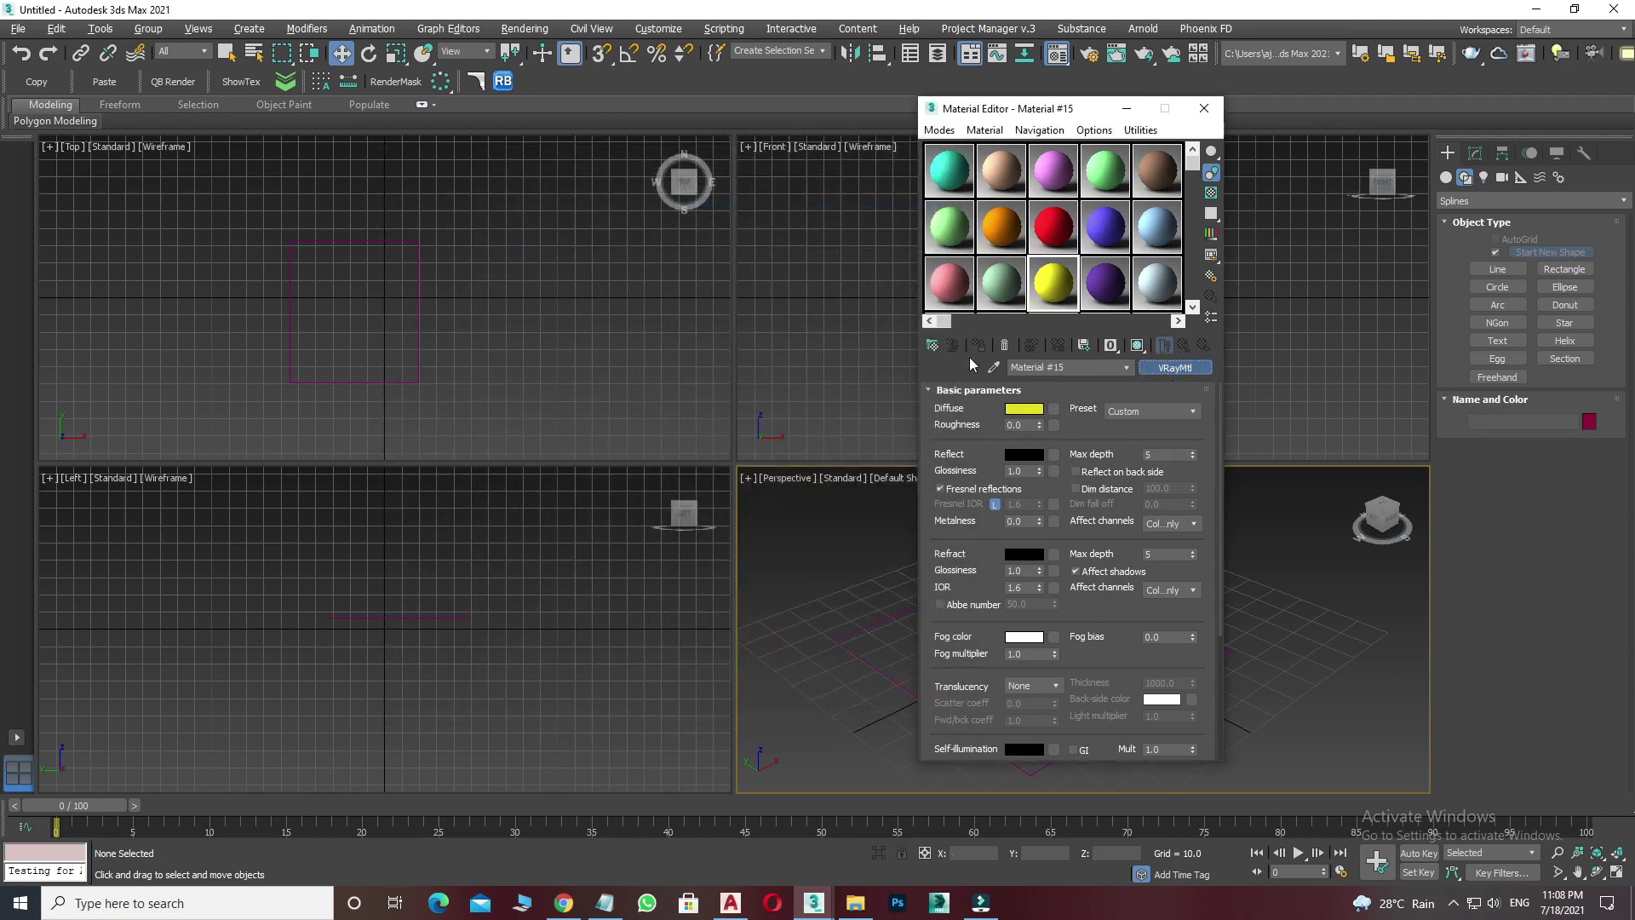
{"action": "left_click", "coordinate": [875, 197]}
{"action": "left_click", "coordinate": [1200, 108]}
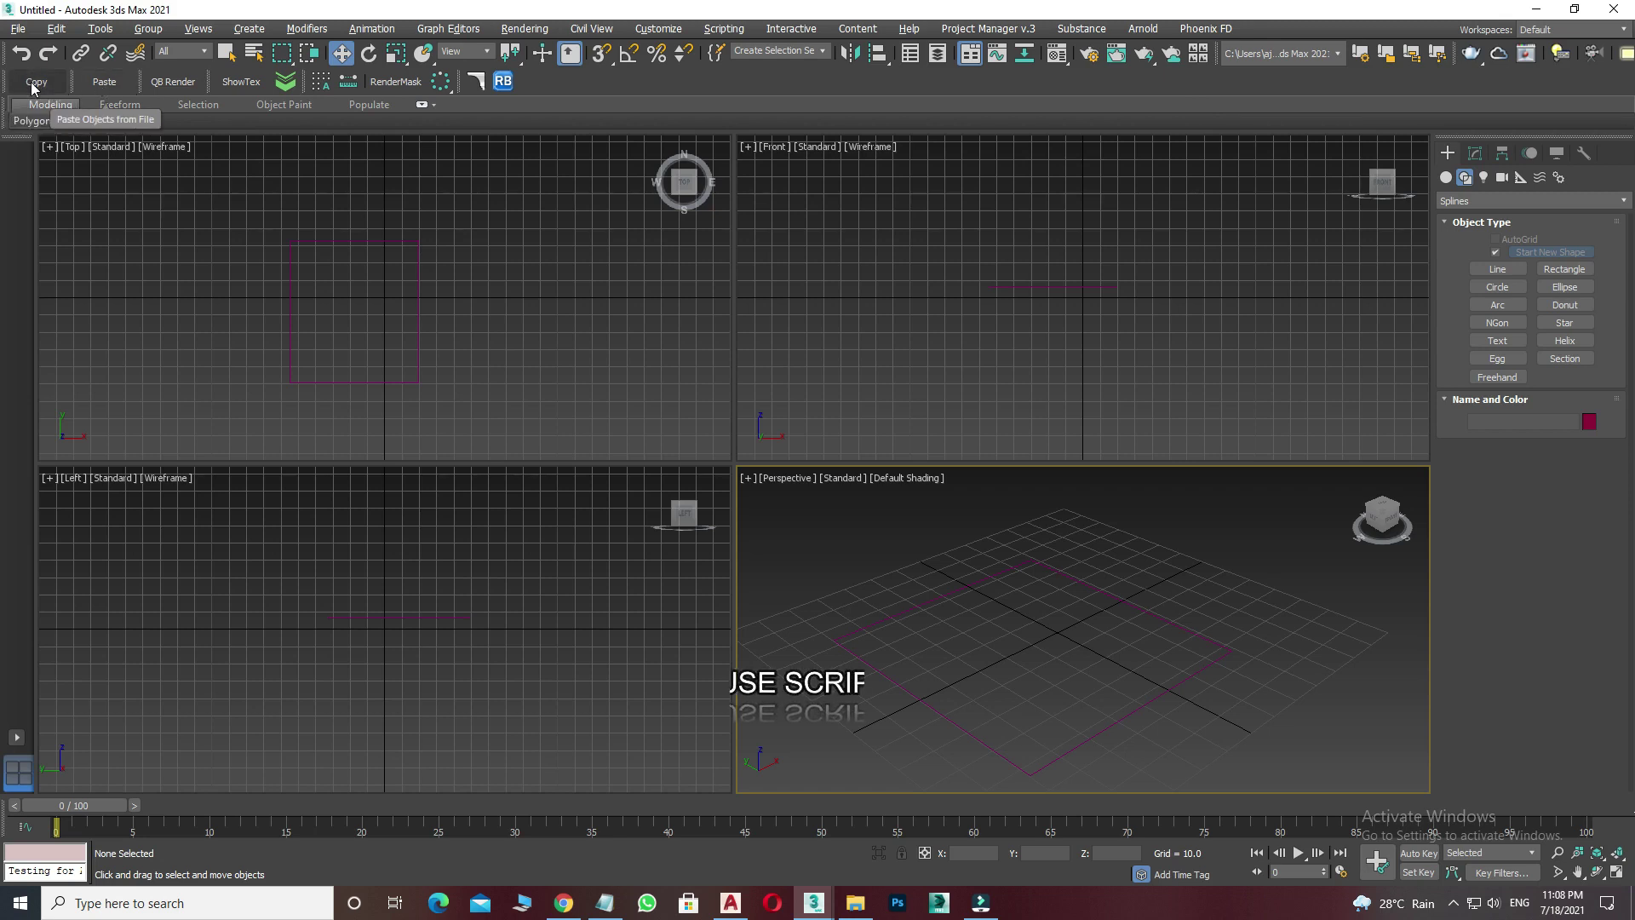
Bring the chair from BEDROOM 2_03.max into the Untitled scene, dismissing Scene Converter.
{"action": "left_click", "coordinate": [905, 830]}
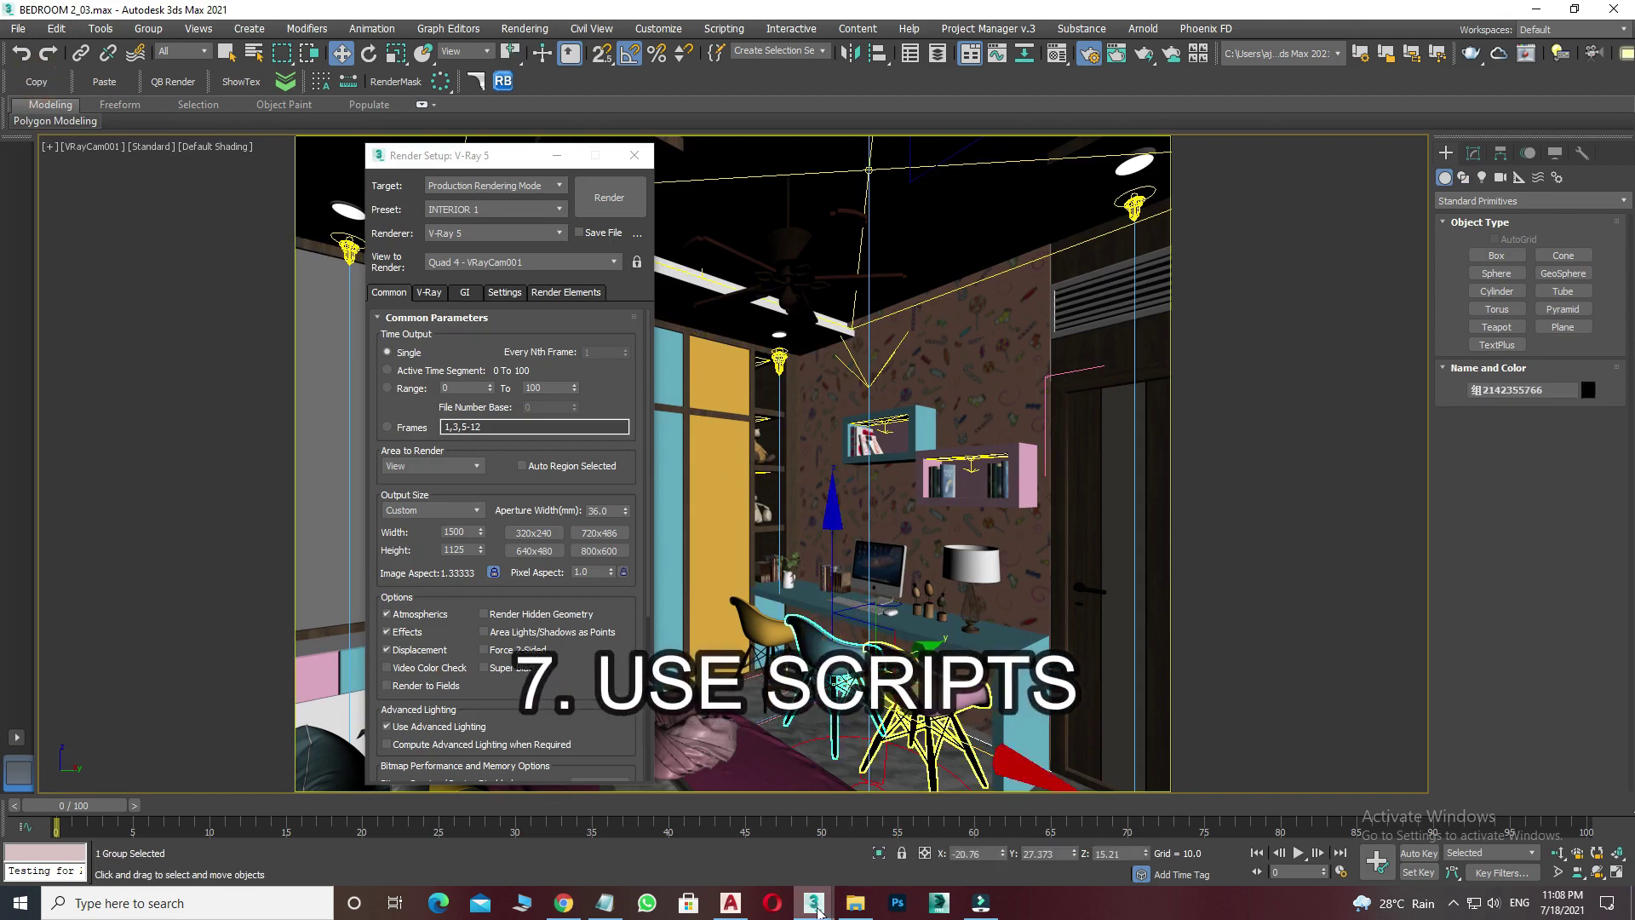
{"action": "mouse_move", "coordinate": [812, 902]}
{"action": "left_click", "coordinate": [753, 866]}
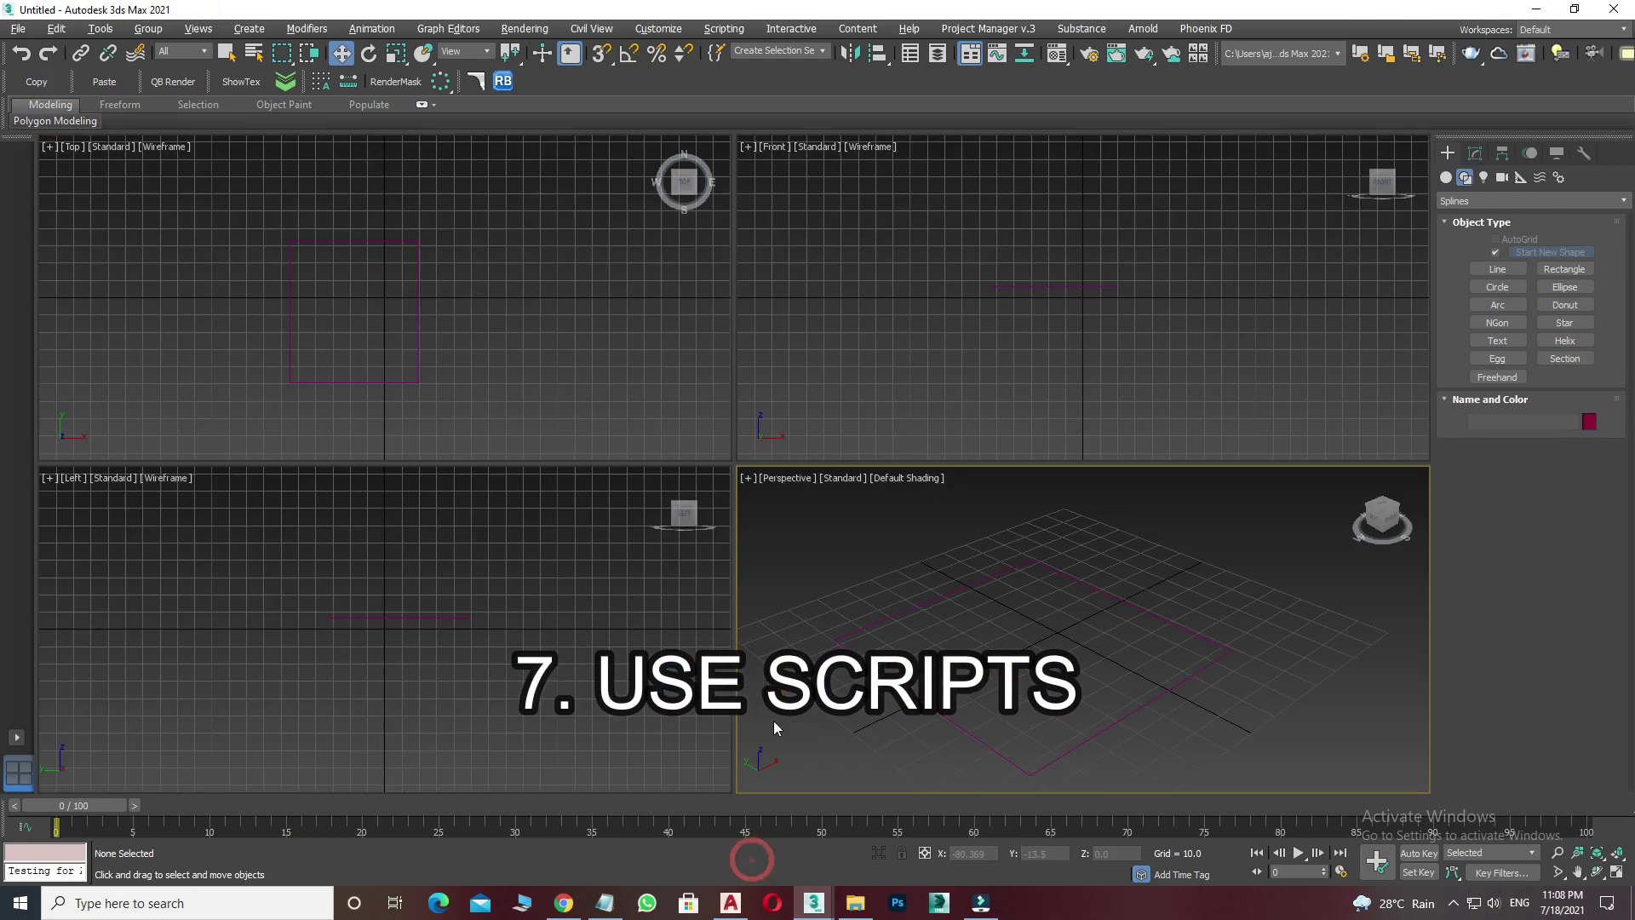
{"action": "left_click", "coordinate": [1165, 227]}
Frame the chair in a maximized Perspective view, then open and close Quick Batch Render.
{"action": "key", "text": "w"}
{"action": "key", "text": "z"}
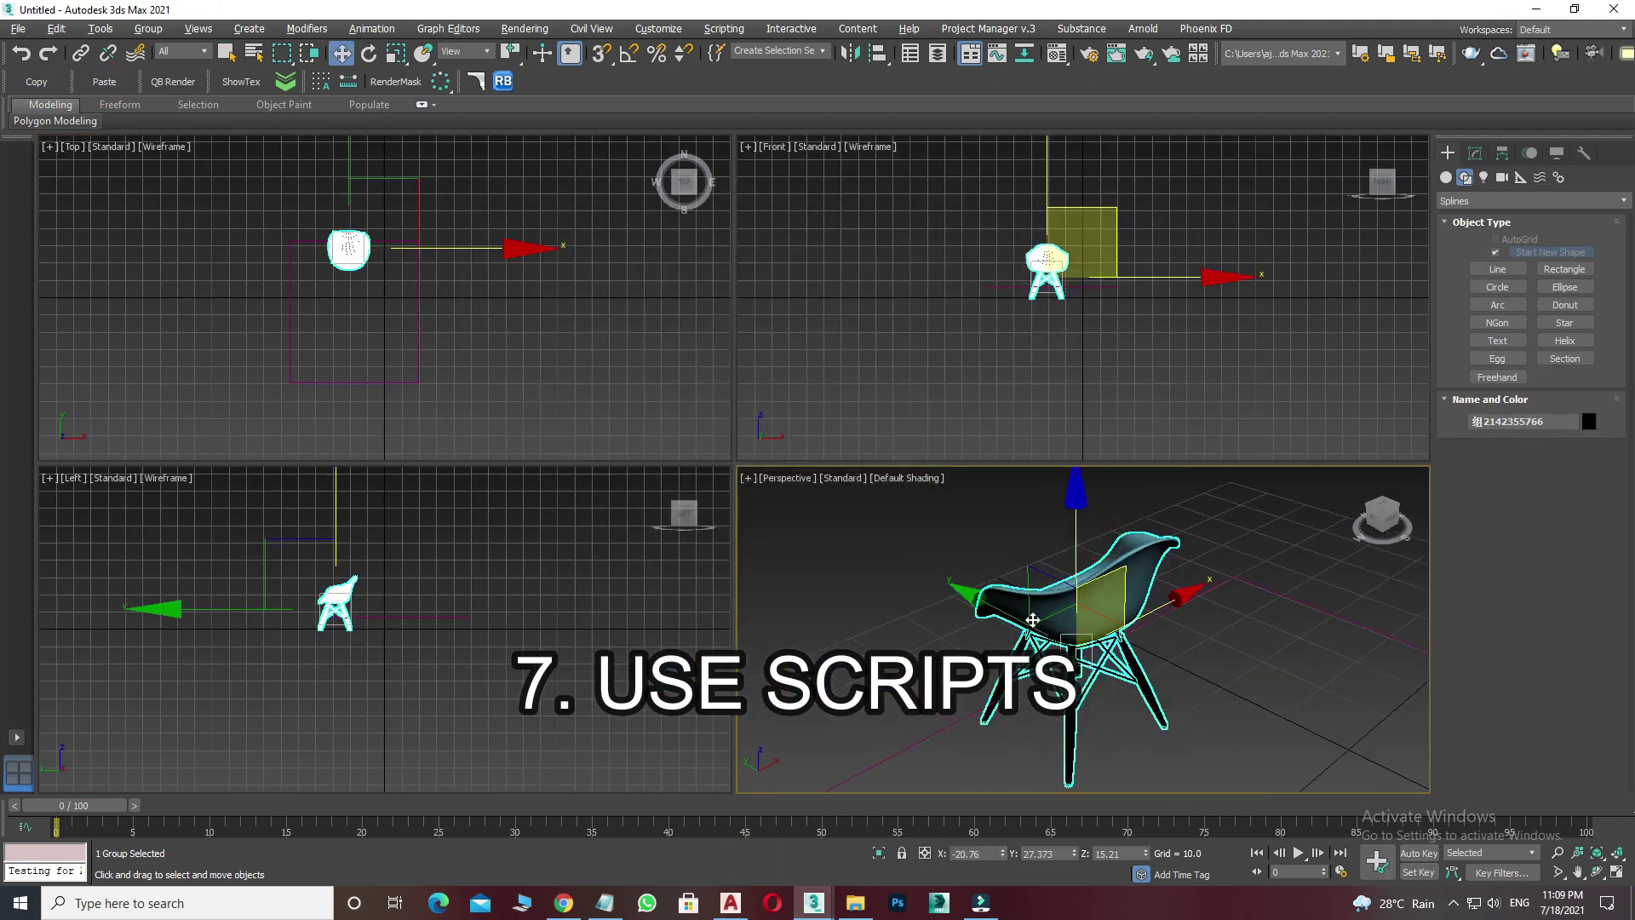
{"action": "key", "text": "alt+w"}
{"action": "scroll", "coordinate": [862, 586], "scroll_direction": "down", "scroll_amount": 3}
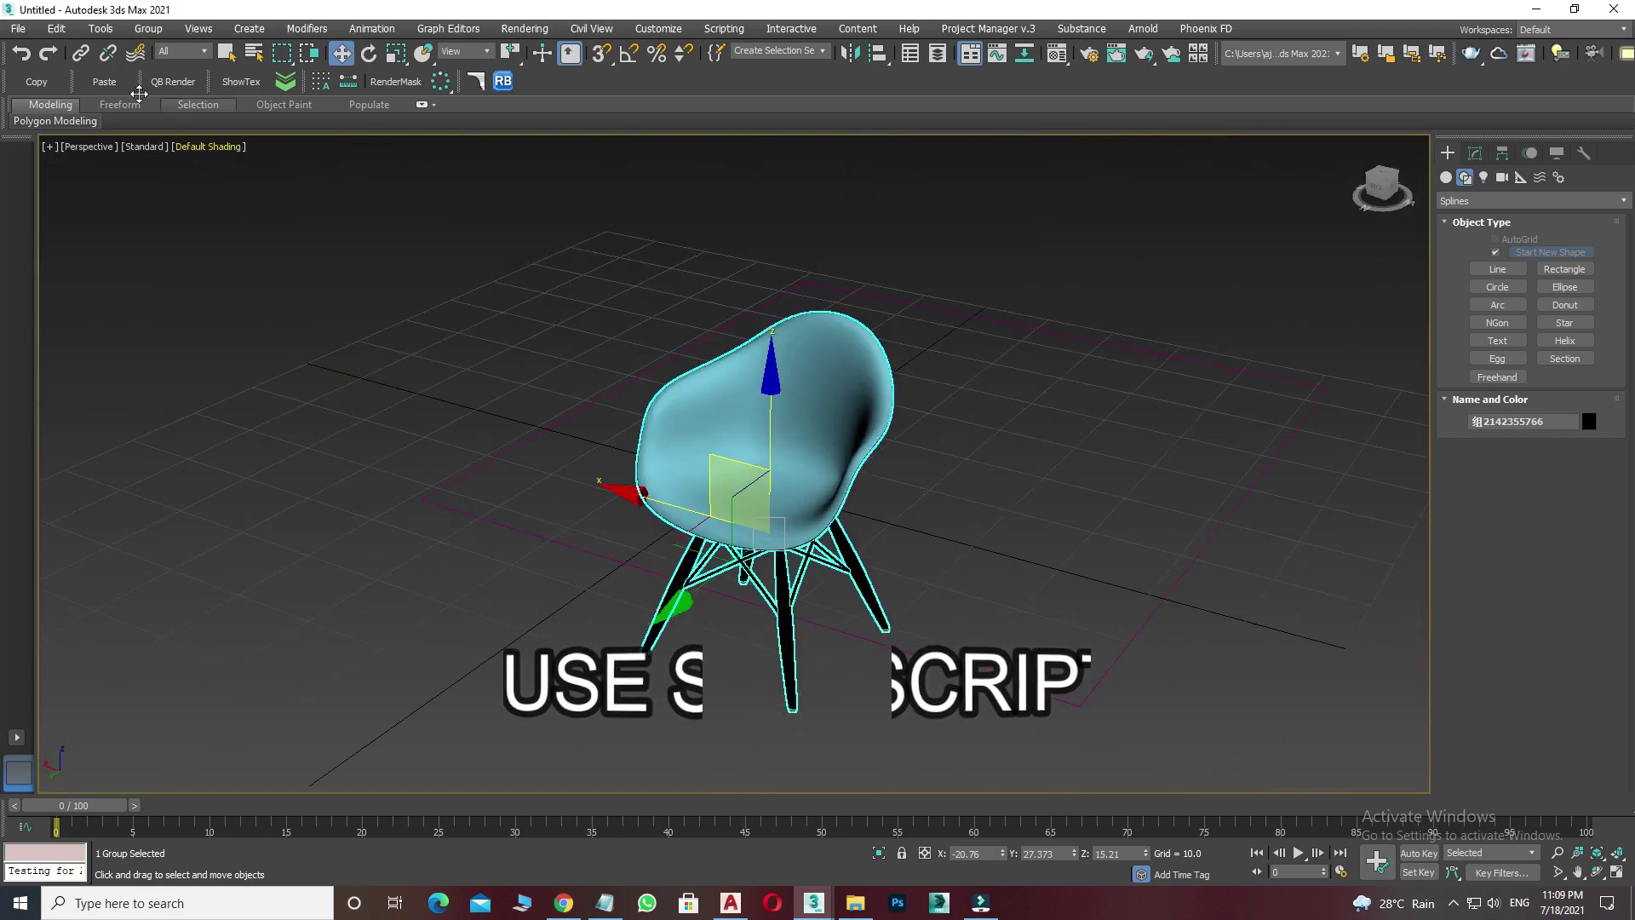
{"action": "left_click", "coordinate": [187, 82]}
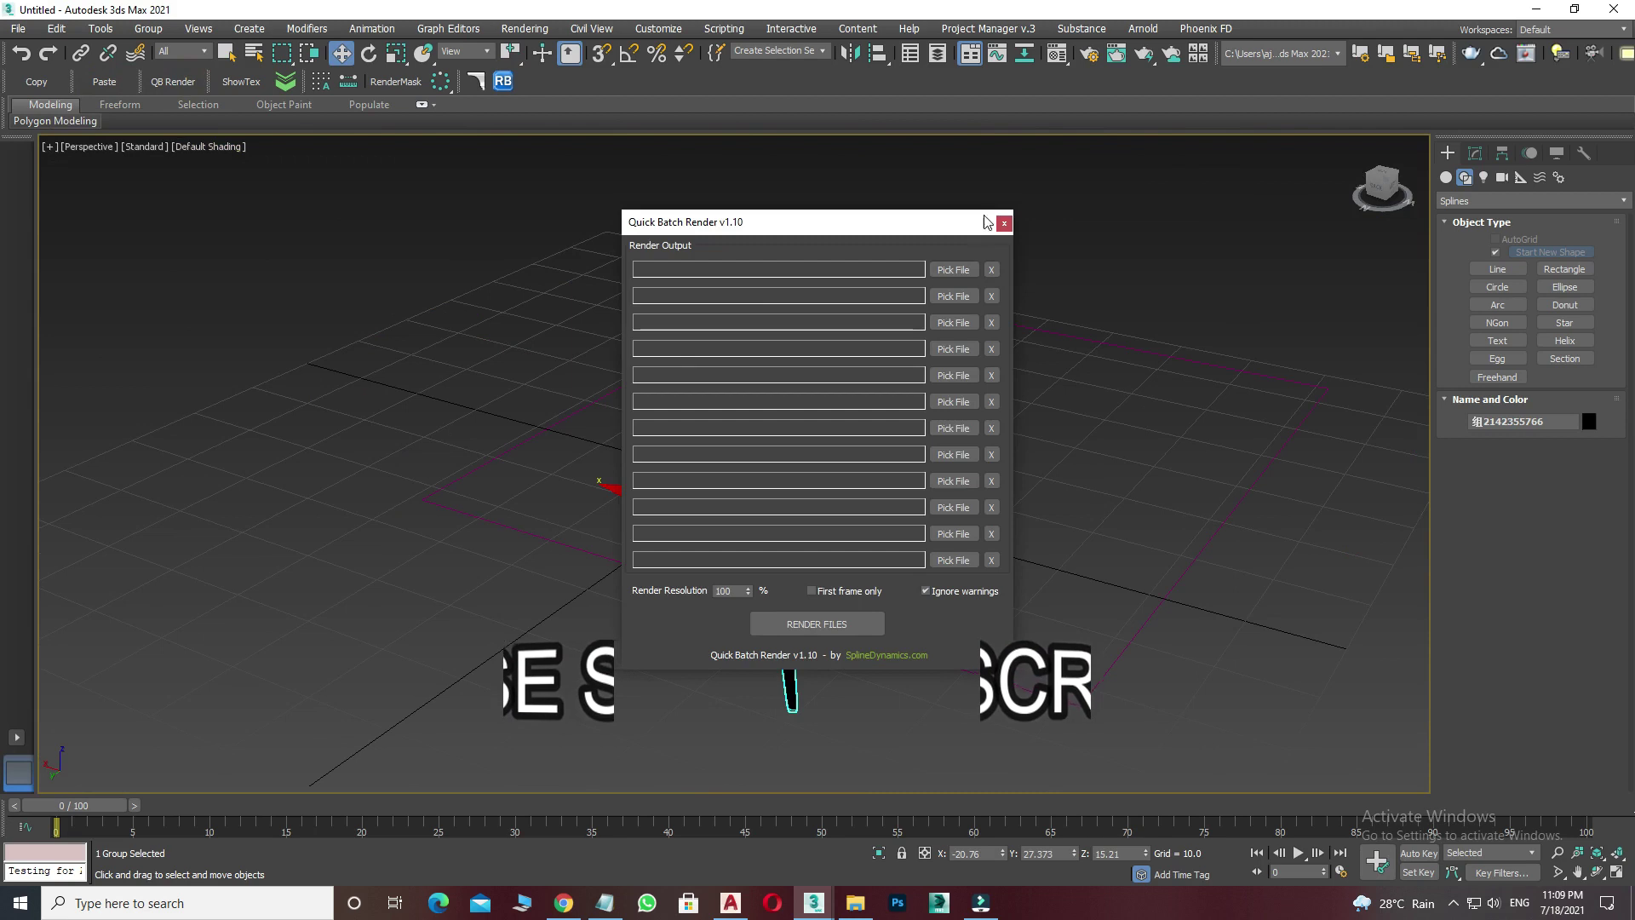
{"action": "left_click", "coordinate": [1004, 223]}
{"action": "left_click", "coordinate": [561, 903]}
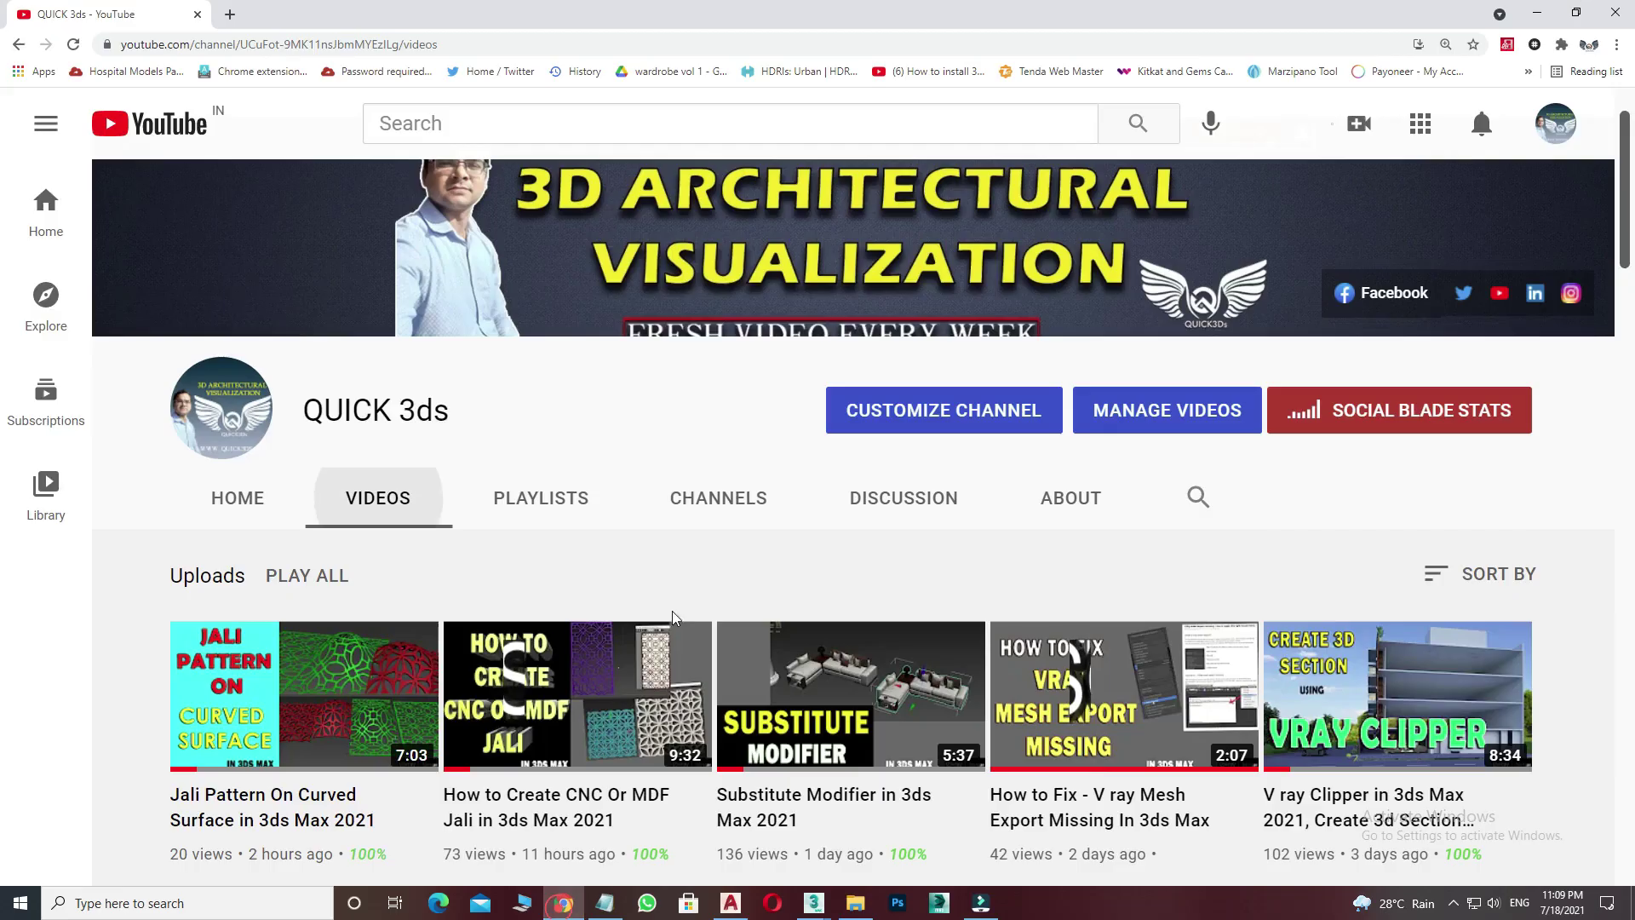
{"action": "scroll", "coordinate": [481, 452], "scroll_direction": "down", "scroll_amount": 2}
{"action": "scroll", "coordinate": [481, 456], "scroll_direction": "down", "scroll_amount": 1}
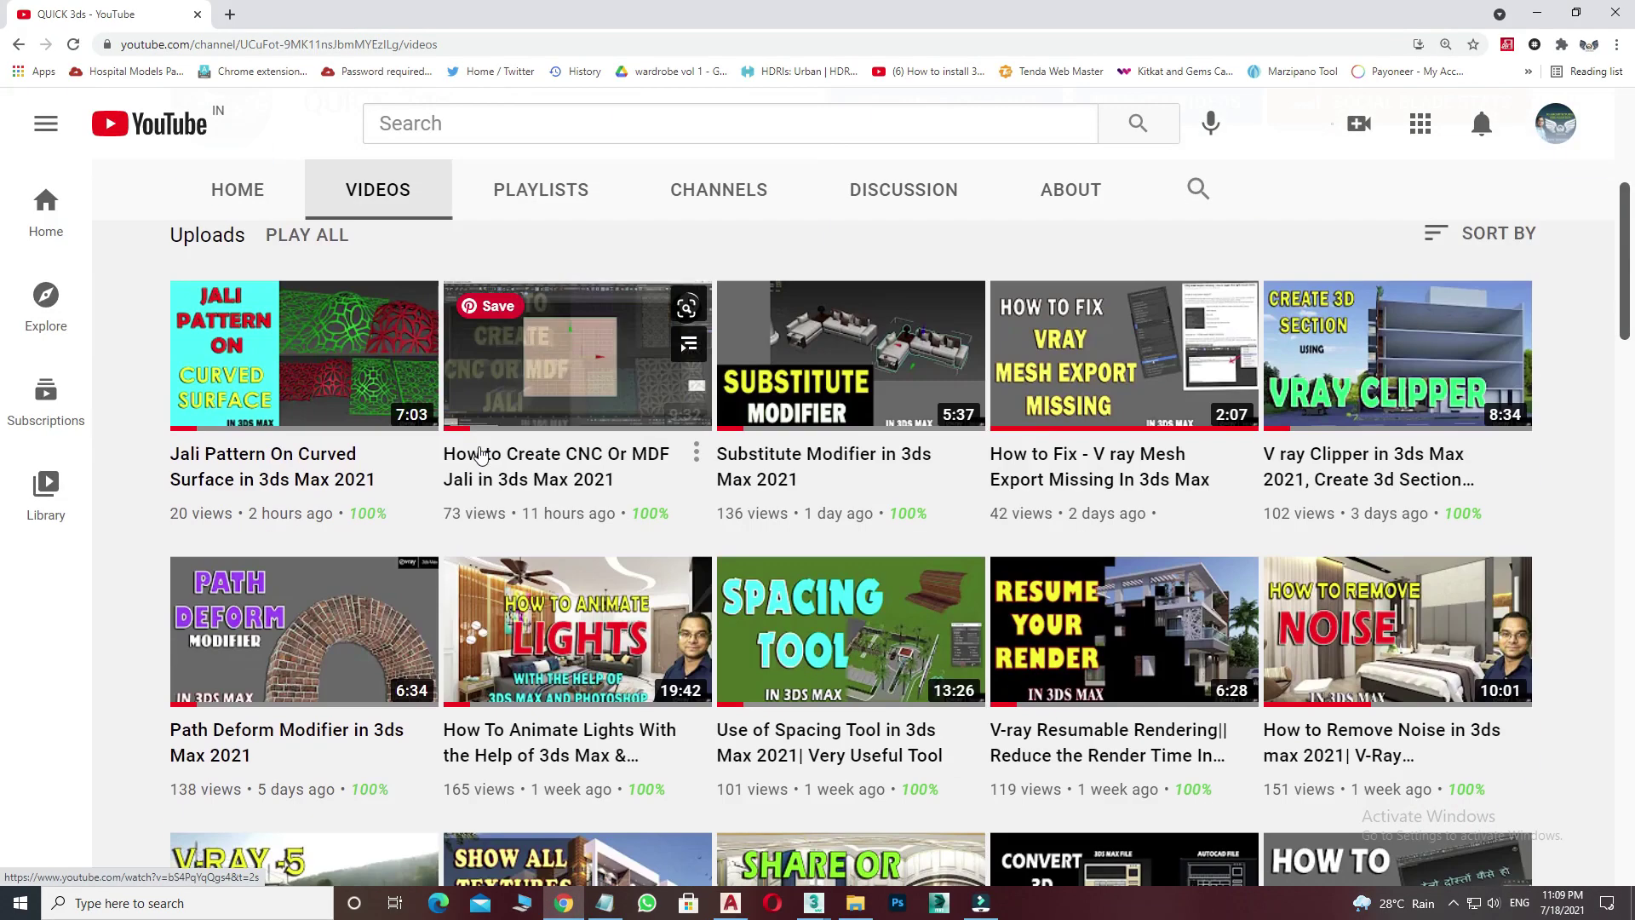
{"action": "scroll", "coordinate": [481, 455], "scroll_direction": "down", "scroll_amount": 2}
{"action": "scroll", "coordinate": [485, 454], "scroll_direction": "down", "scroll_amount": 4}
{"action": "scroll", "coordinate": [485, 451], "scroll_direction": "down", "scroll_amount": 3}
{"action": "scroll", "coordinate": [485, 451], "scroll_direction": "down", "scroll_amount": 6}
{"action": "scroll", "coordinate": [486, 451], "scroll_direction": "down", "scroll_amount": 4}
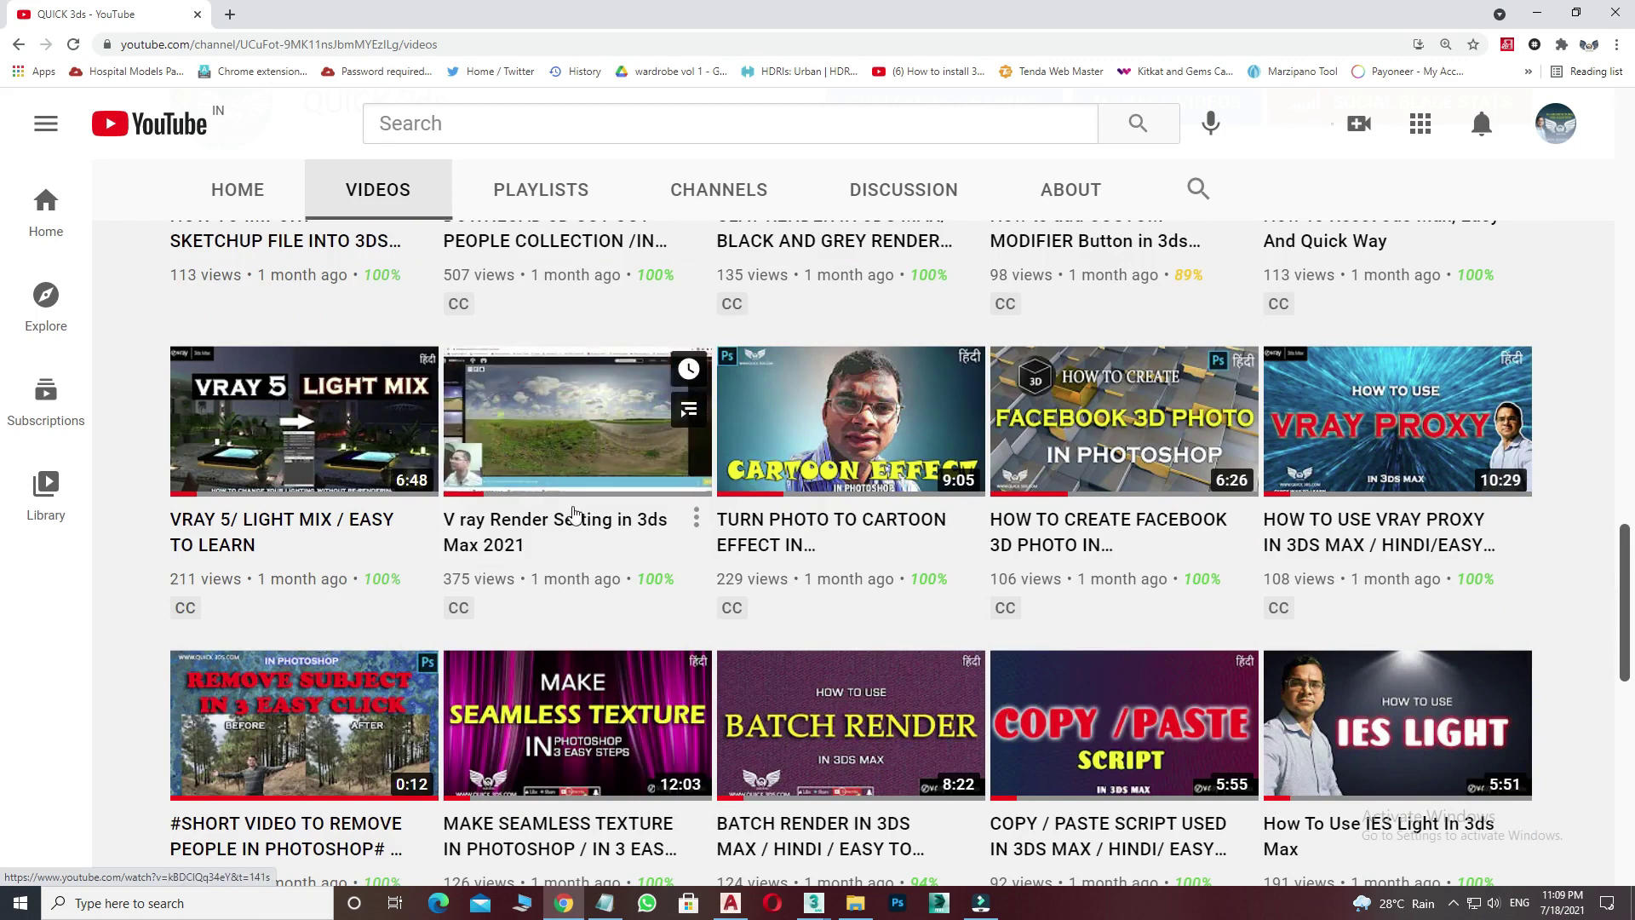
{"action": "scroll", "coordinate": [1026, 541], "scroll_direction": "down", "scroll_amount": 2}
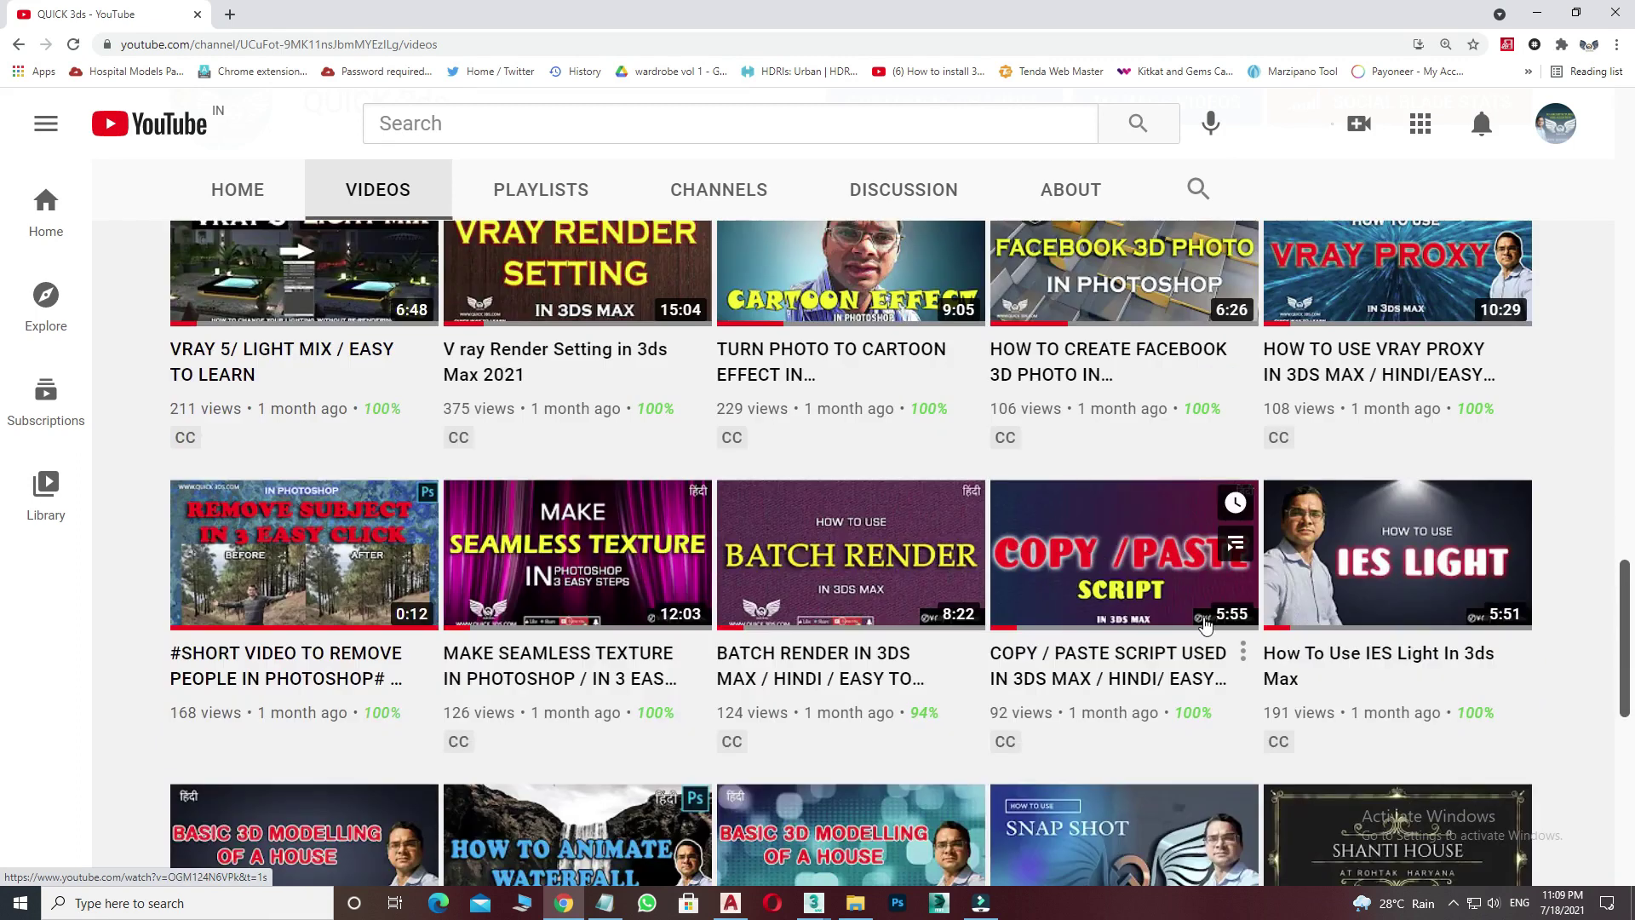
{"action": "mouse_move", "coordinate": [1396, 724]}
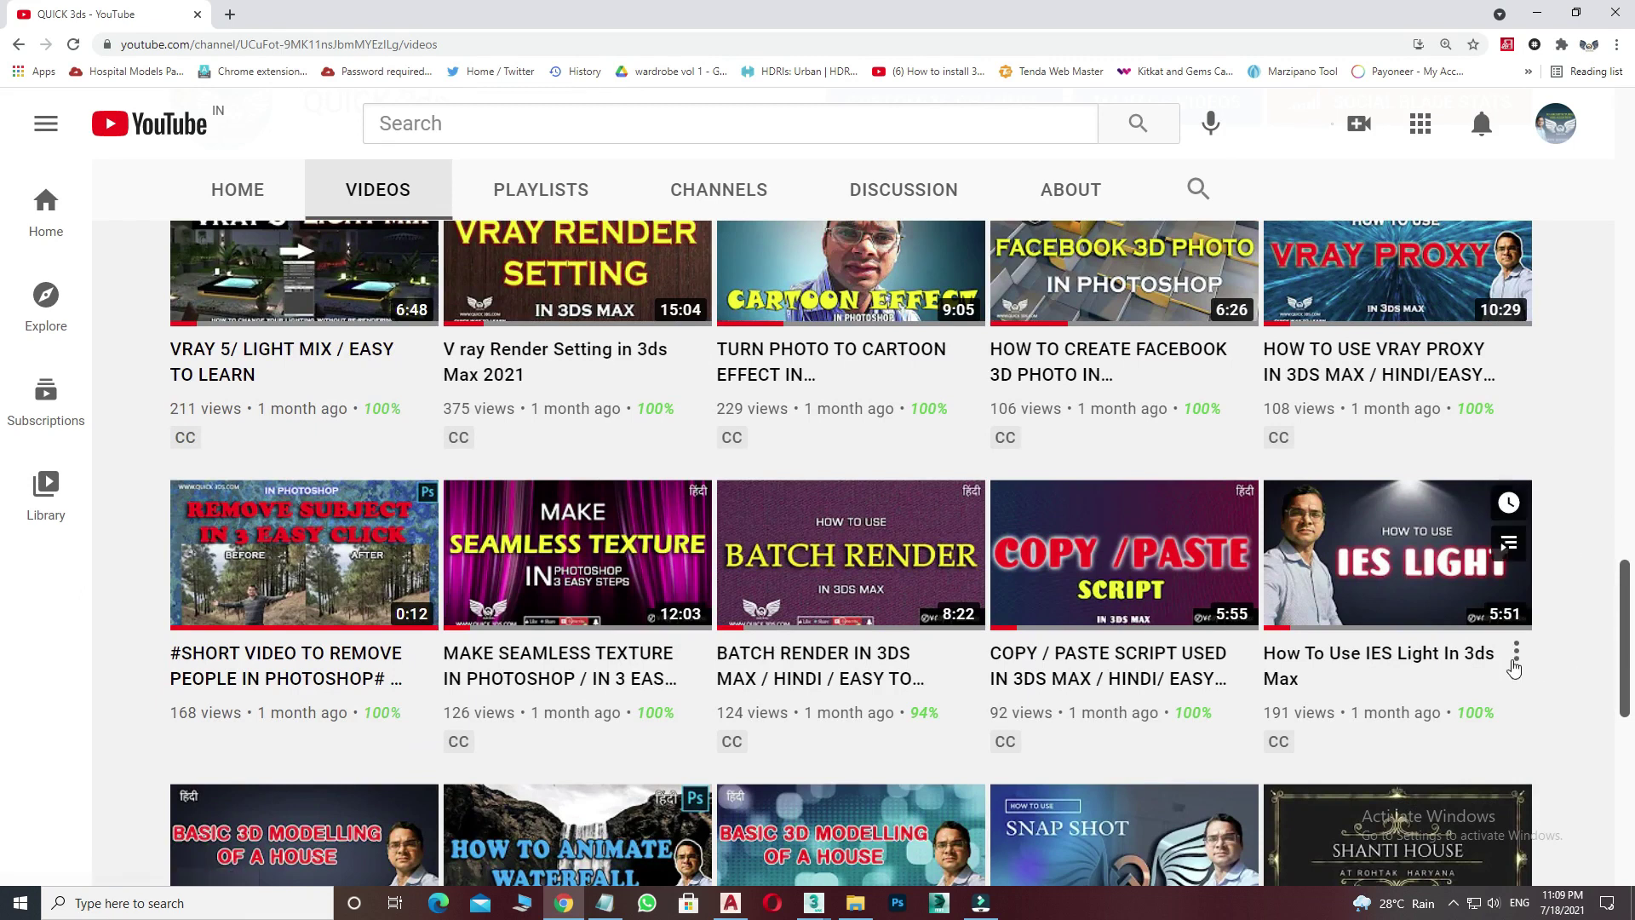
{"action": "scroll", "coordinate": [694, 490], "scroll_direction": "down", "scroll_amount": 2}
{"action": "scroll", "coordinate": [694, 489], "scroll_direction": "up", "scroll_amount": 4}
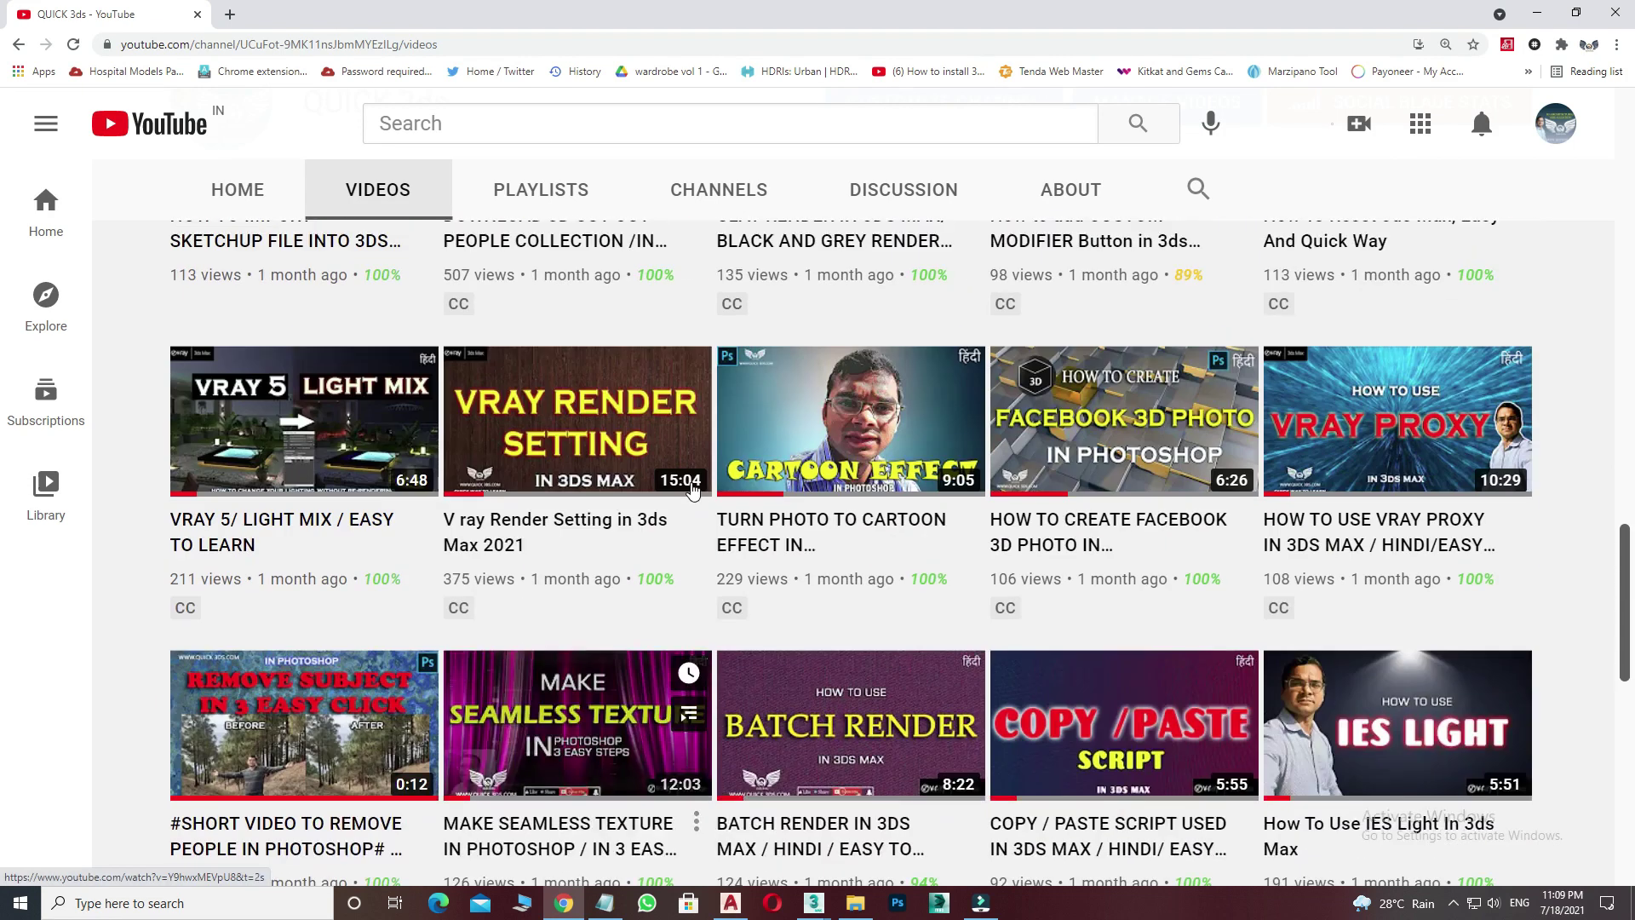
{"action": "scroll", "coordinate": [694, 489], "scroll_direction": "up", "scroll_amount": 2}
{"action": "scroll", "coordinate": [693, 492], "scroll_direction": "up", "scroll_amount": 2}
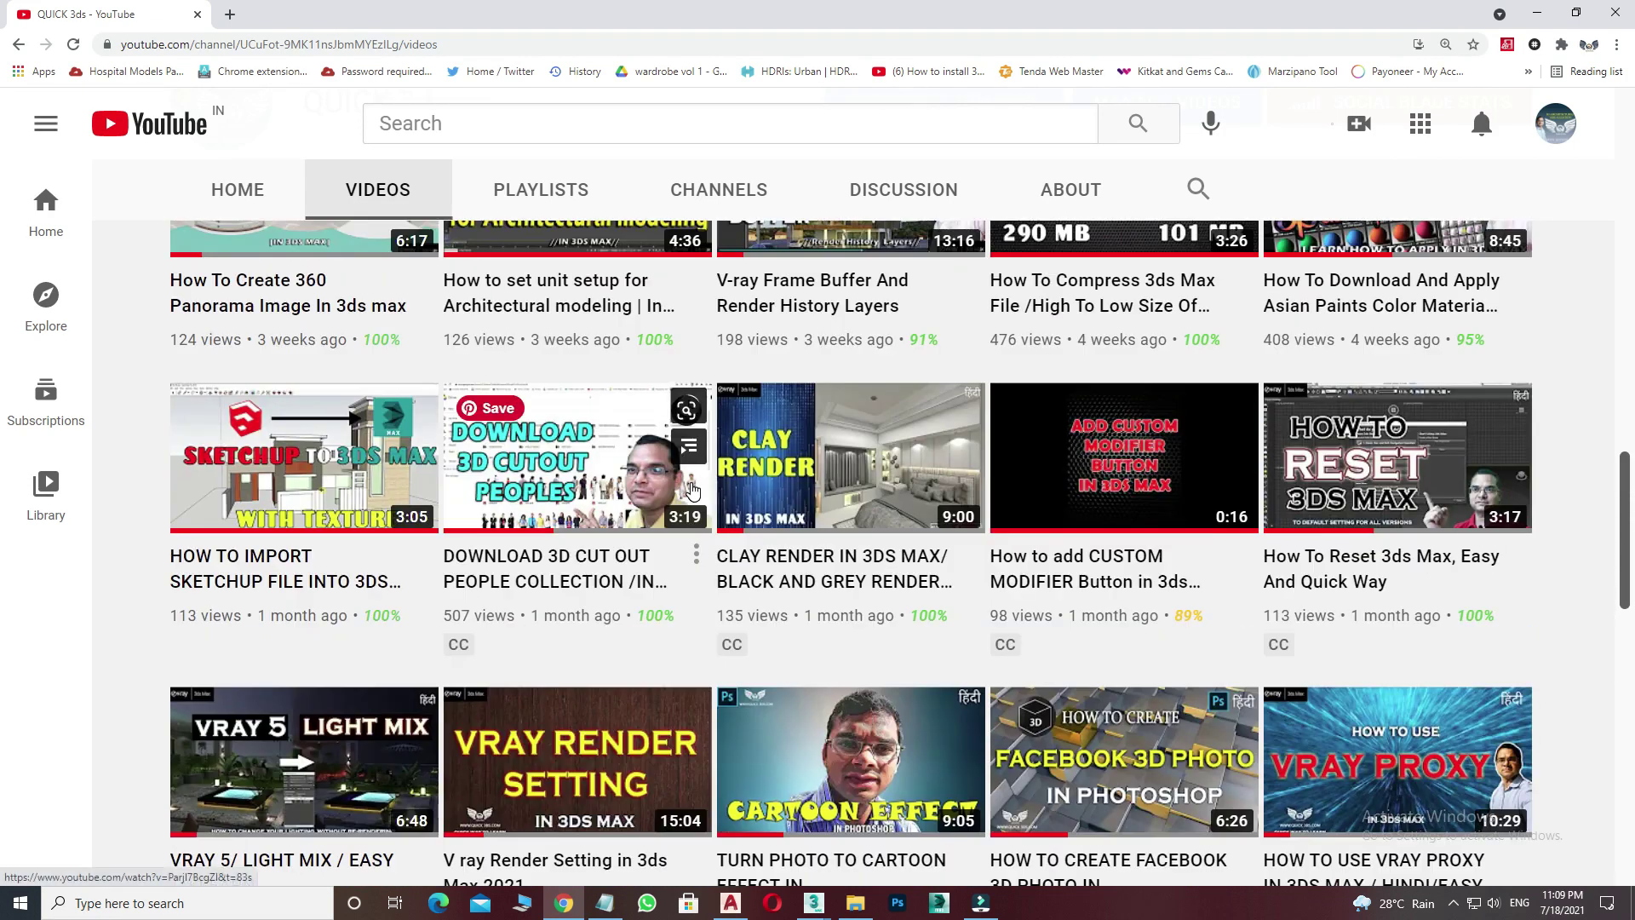
{"action": "scroll", "coordinate": [692, 491], "scroll_direction": "up", "scroll_amount": 1}
{"action": "scroll", "coordinate": [856, 466], "scroll_direction": "up", "scroll_amount": 2}
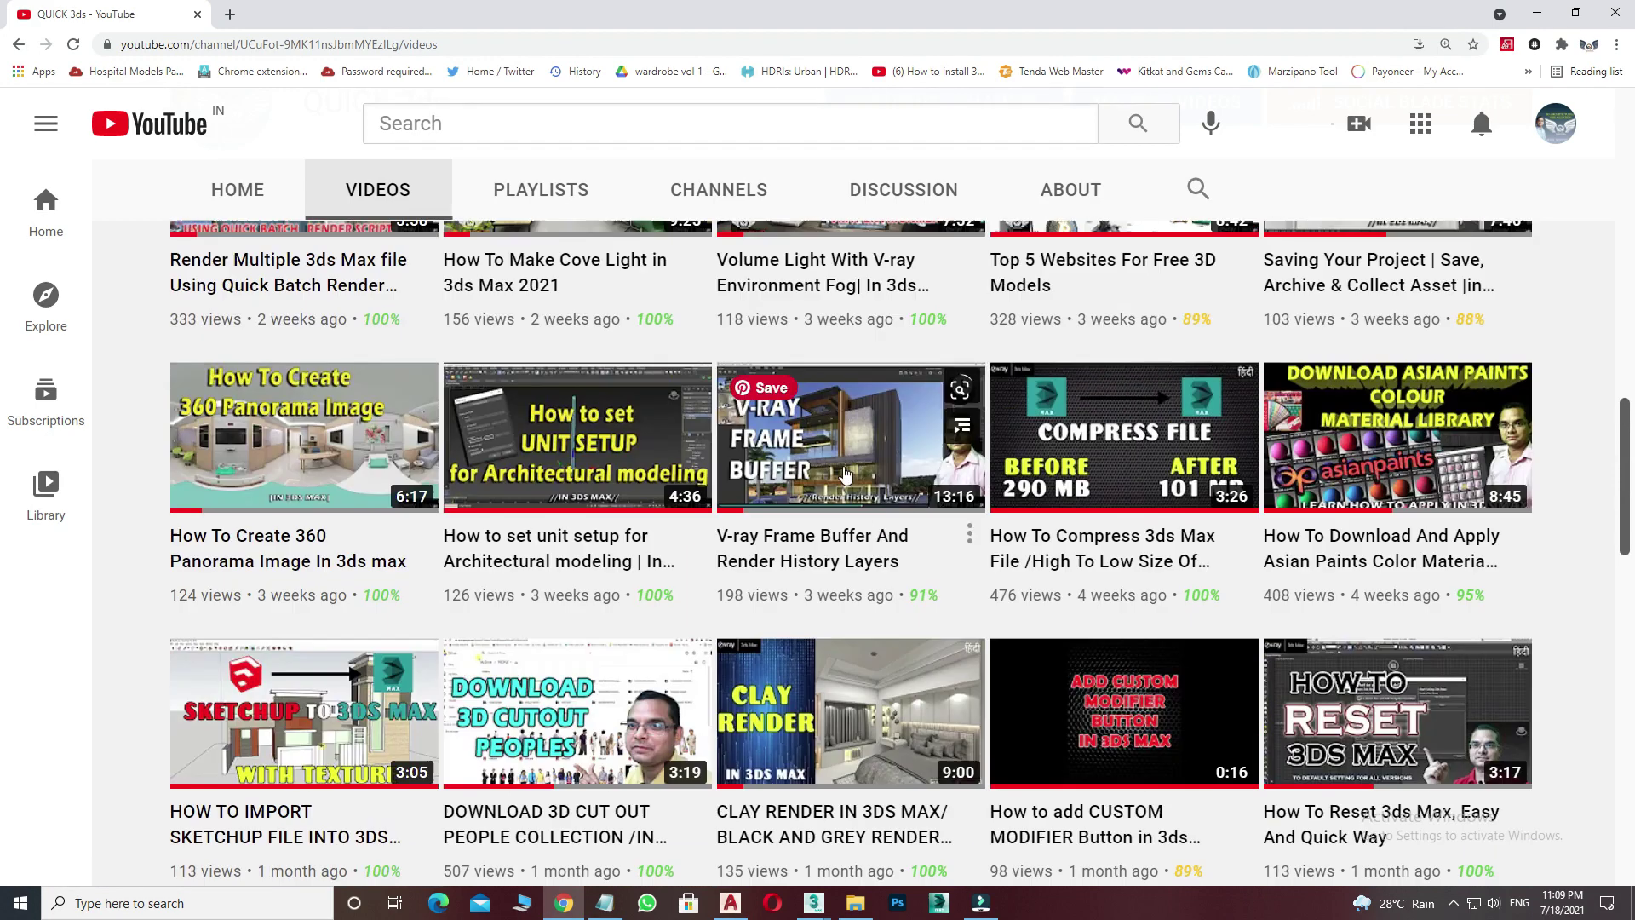
{"action": "scroll", "coordinate": [571, 461], "scroll_direction": "up", "scroll_amount": 2}
{"action": "scroll", "coordinate": [571, 461], "scroll_direction": "up", "scroll_amount": 2}
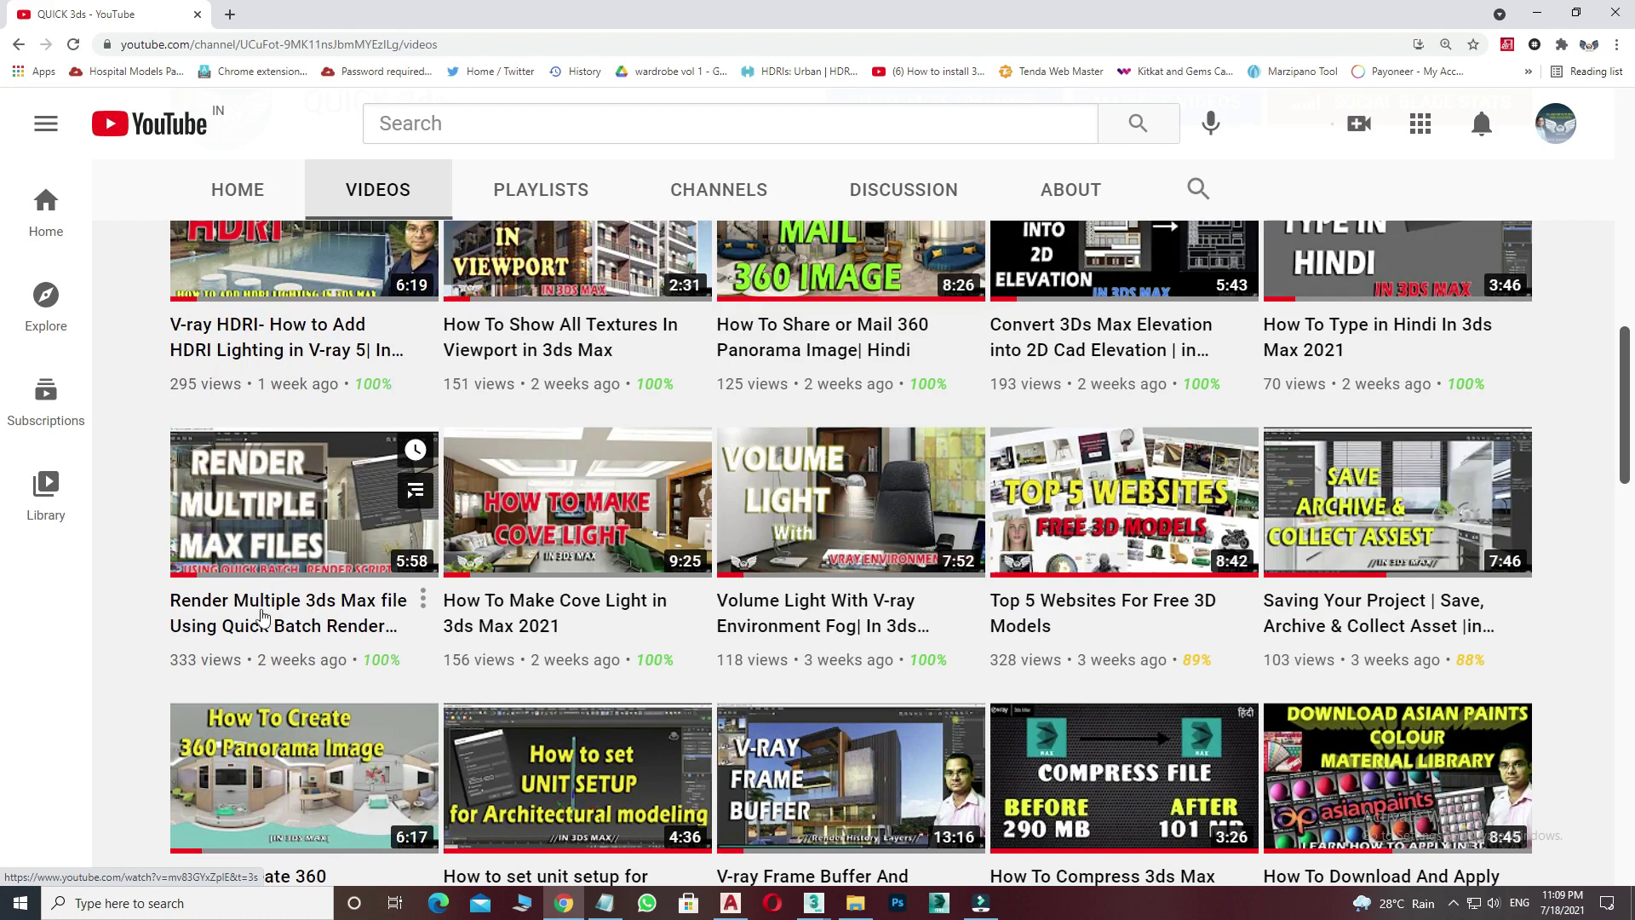
{"action": "mouse_move", "coordinate": [303, 502]}
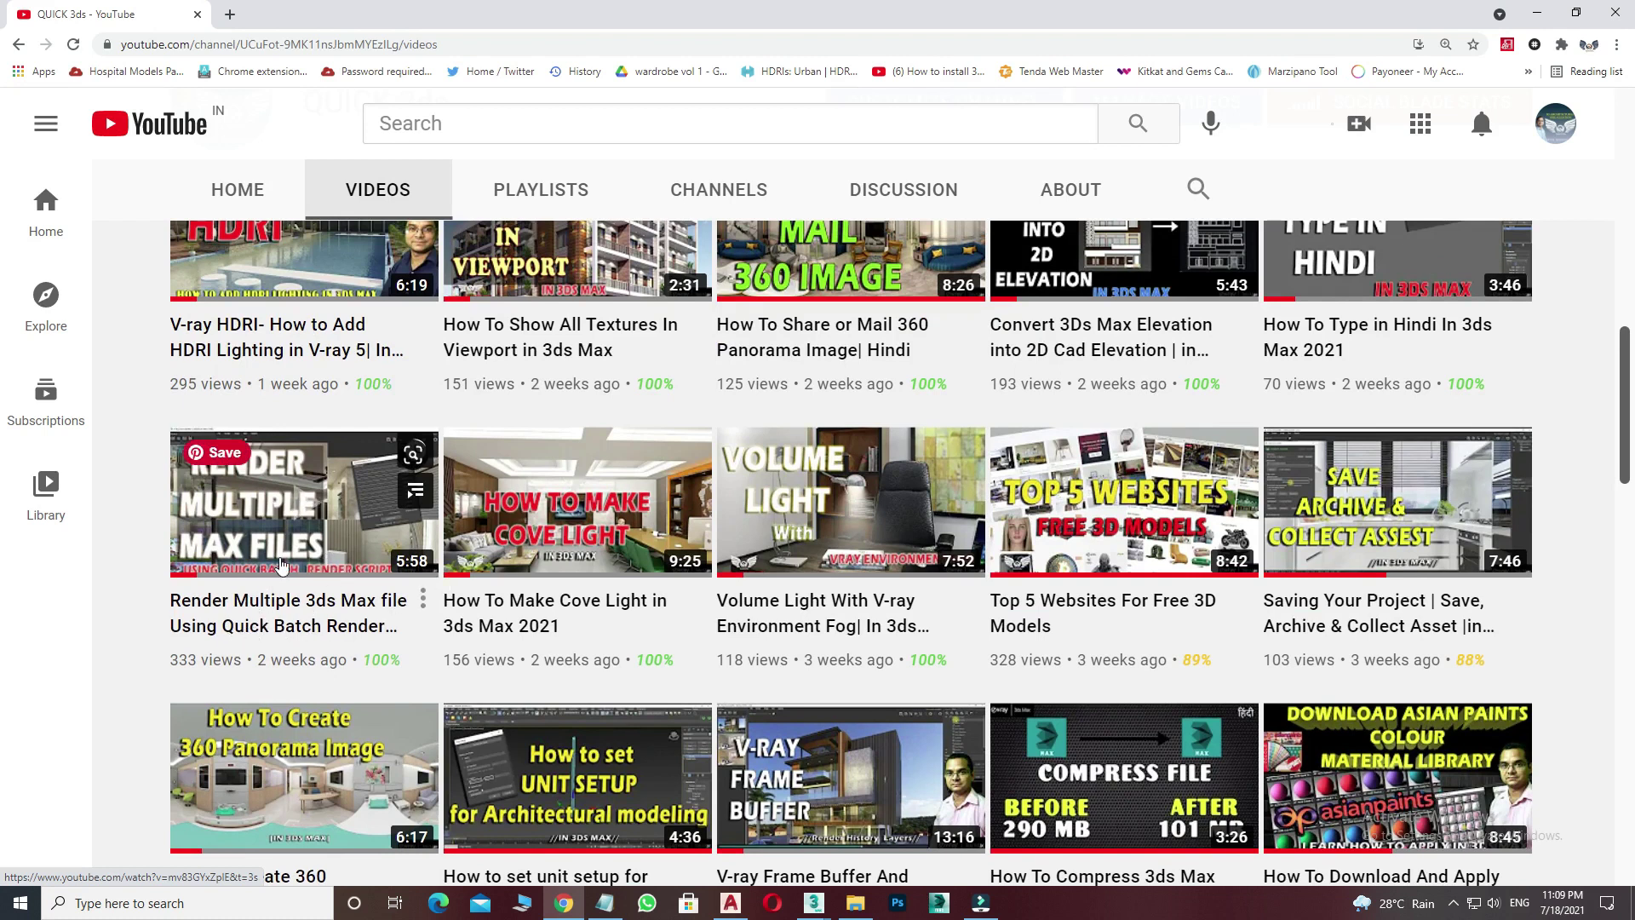
{"action": "scroll", "coordinate": [1189, 548], "scroll_direction": "up", "scroll_amount": 2}
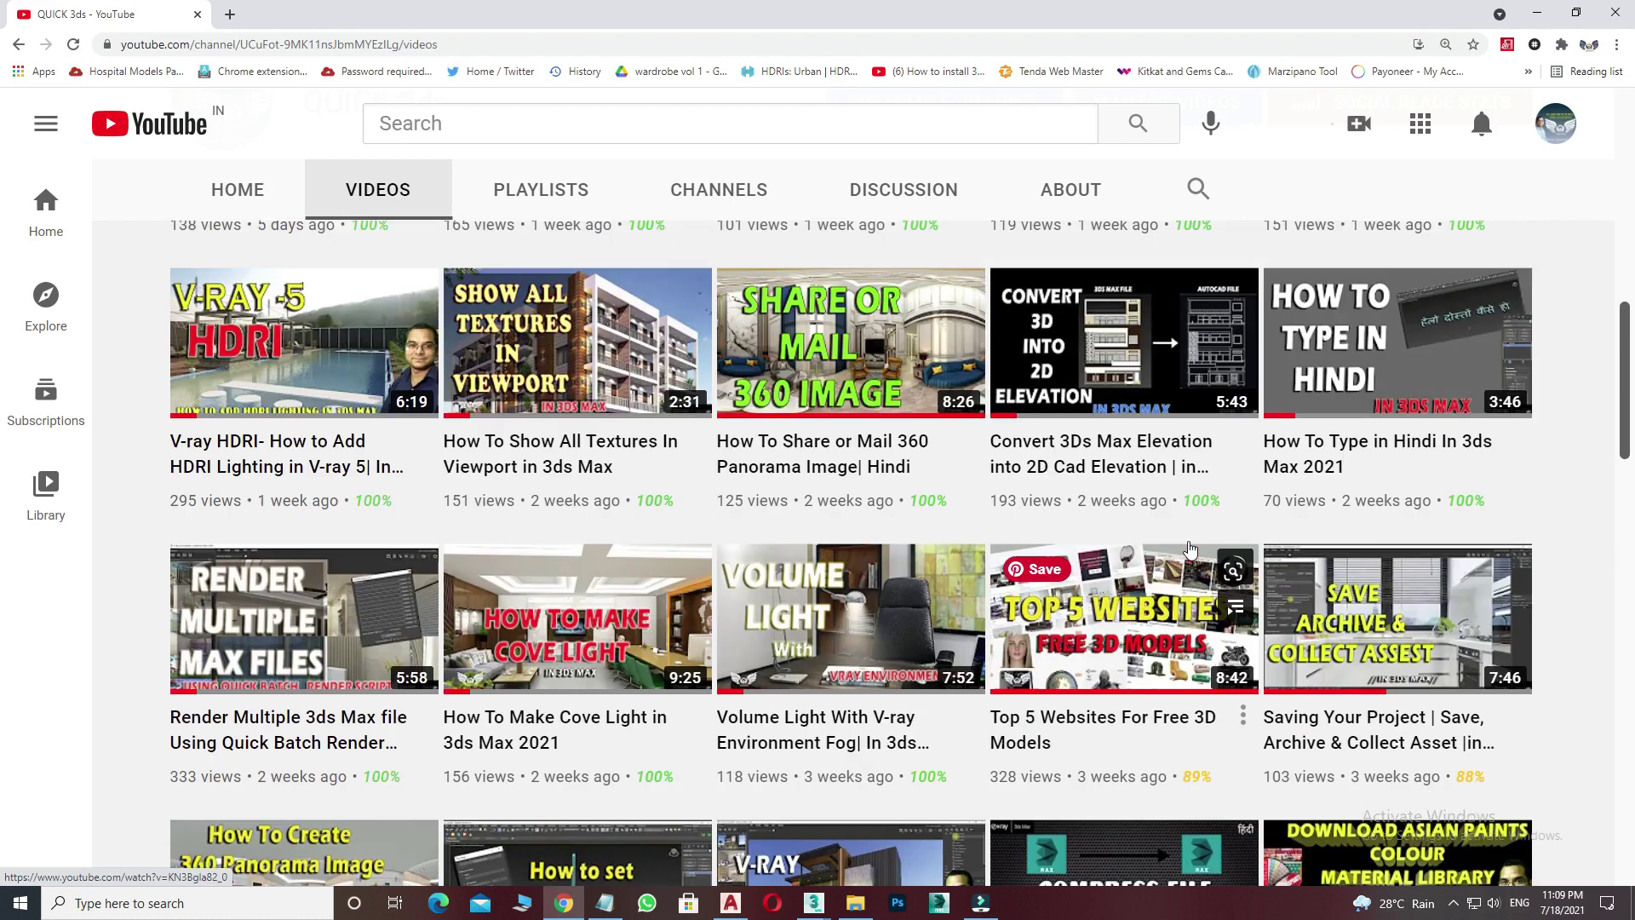
{"action": "scroll", "coordinate": [757, 476], "scroll_direction": "up", "scroll_amount": 3}
{"action": "scroll", "coordinate": [757, 477], "scroll_direction": "up", "scroll_amount": 1}
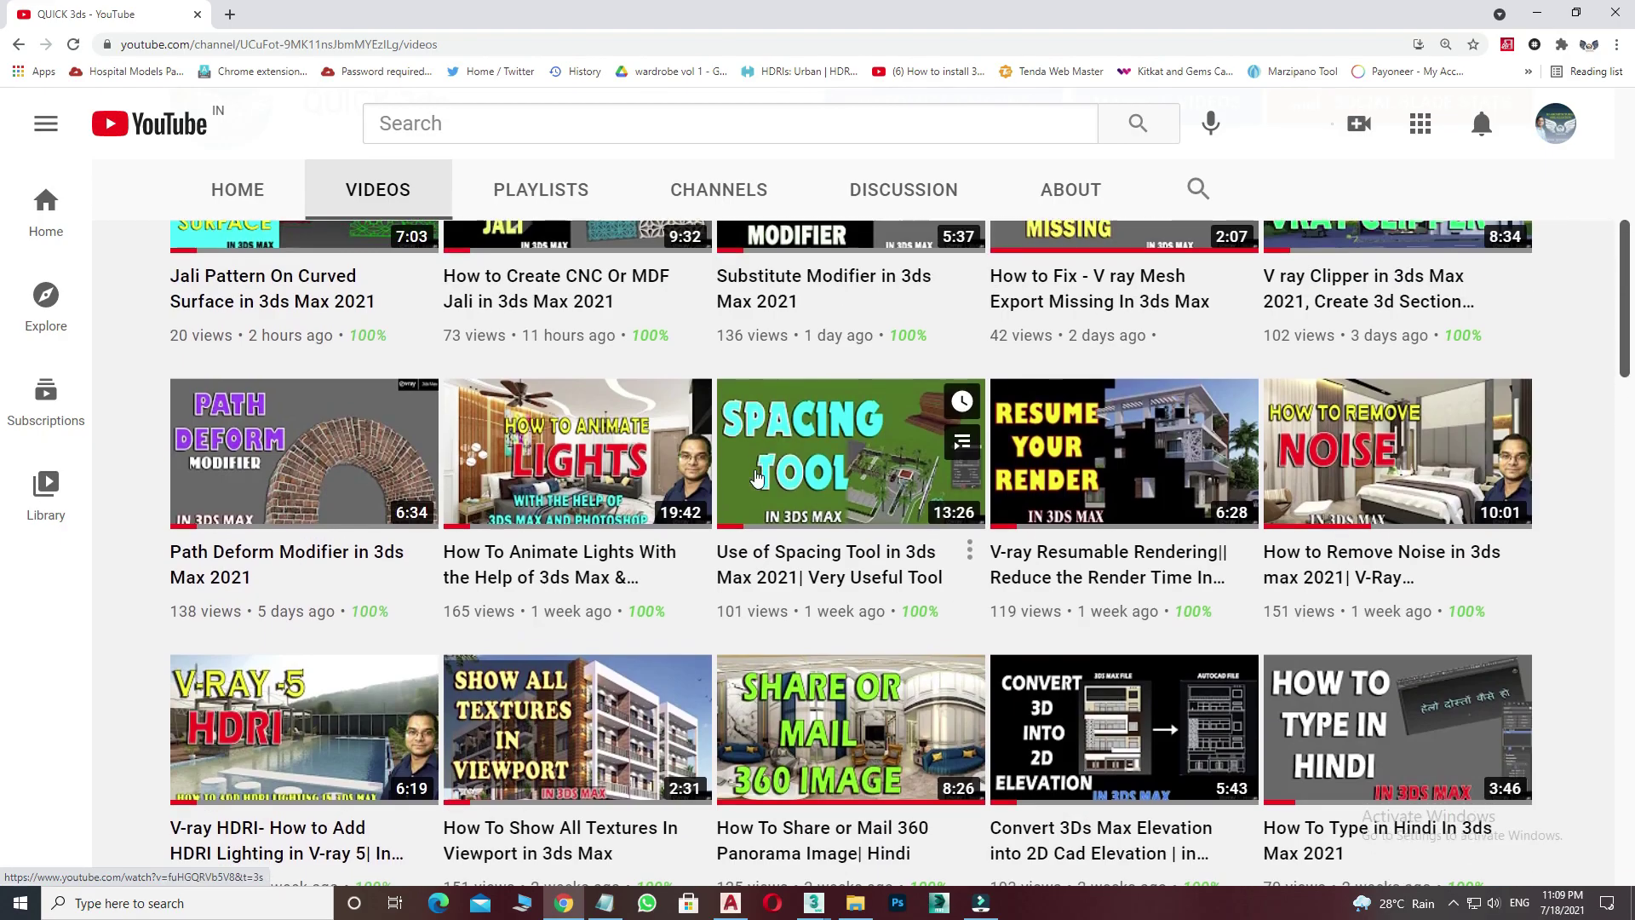
{"action": "left_click", "coordinate": [1537, 13]}
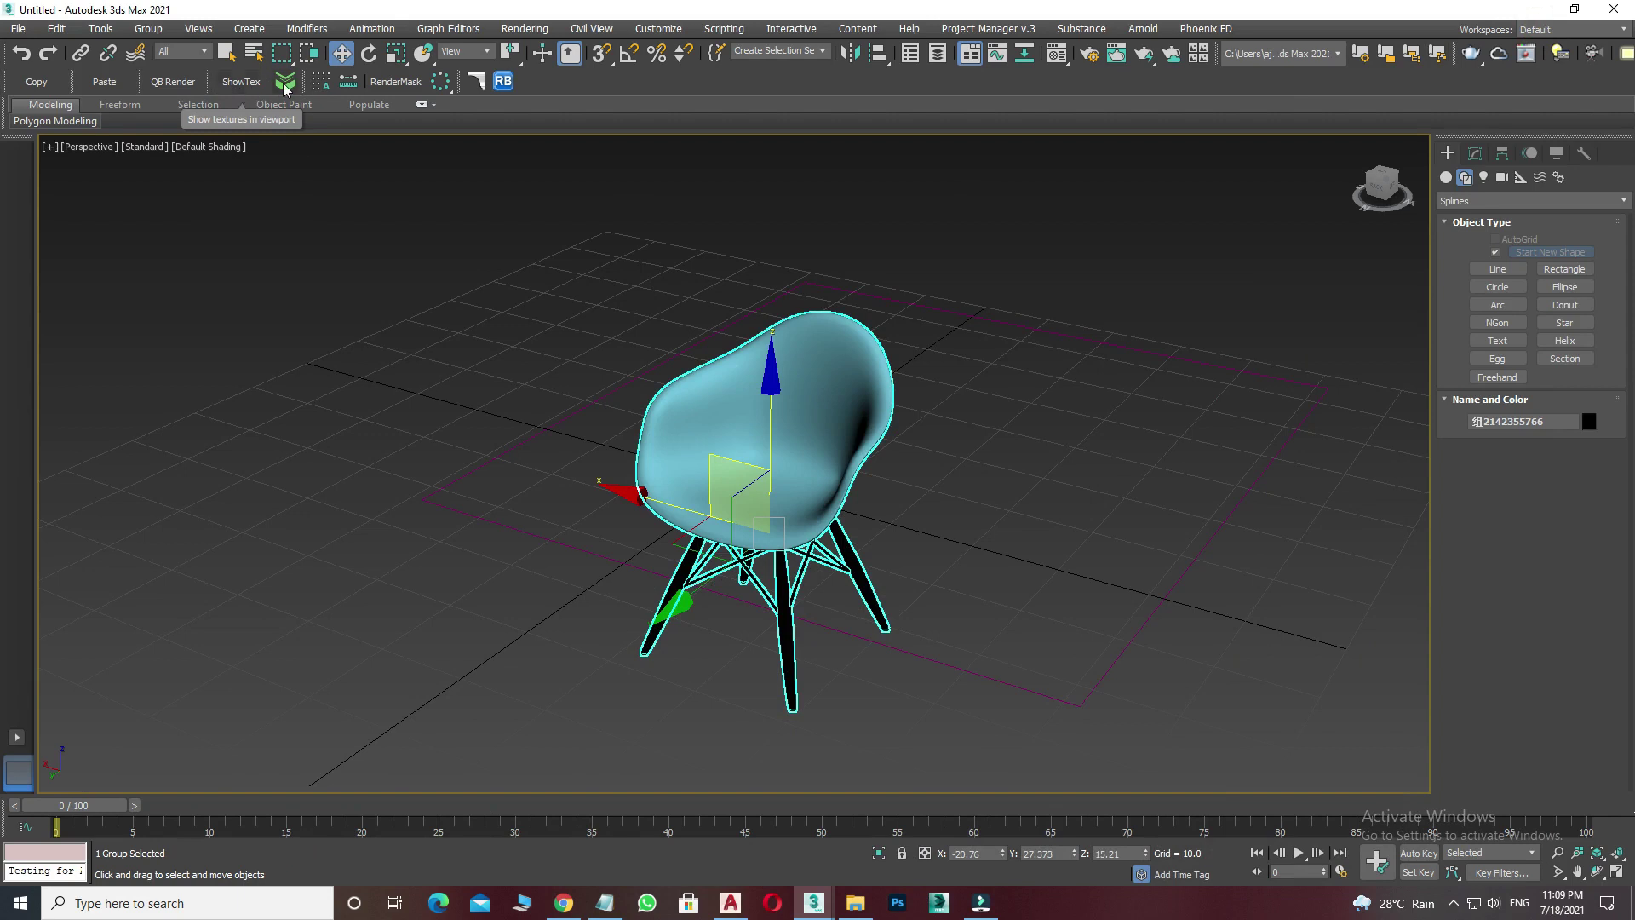
Open and close the Collect Asset window, then click empty space to deselect the chair.
{"action": "left_click", "coordinate": [284, 84]}
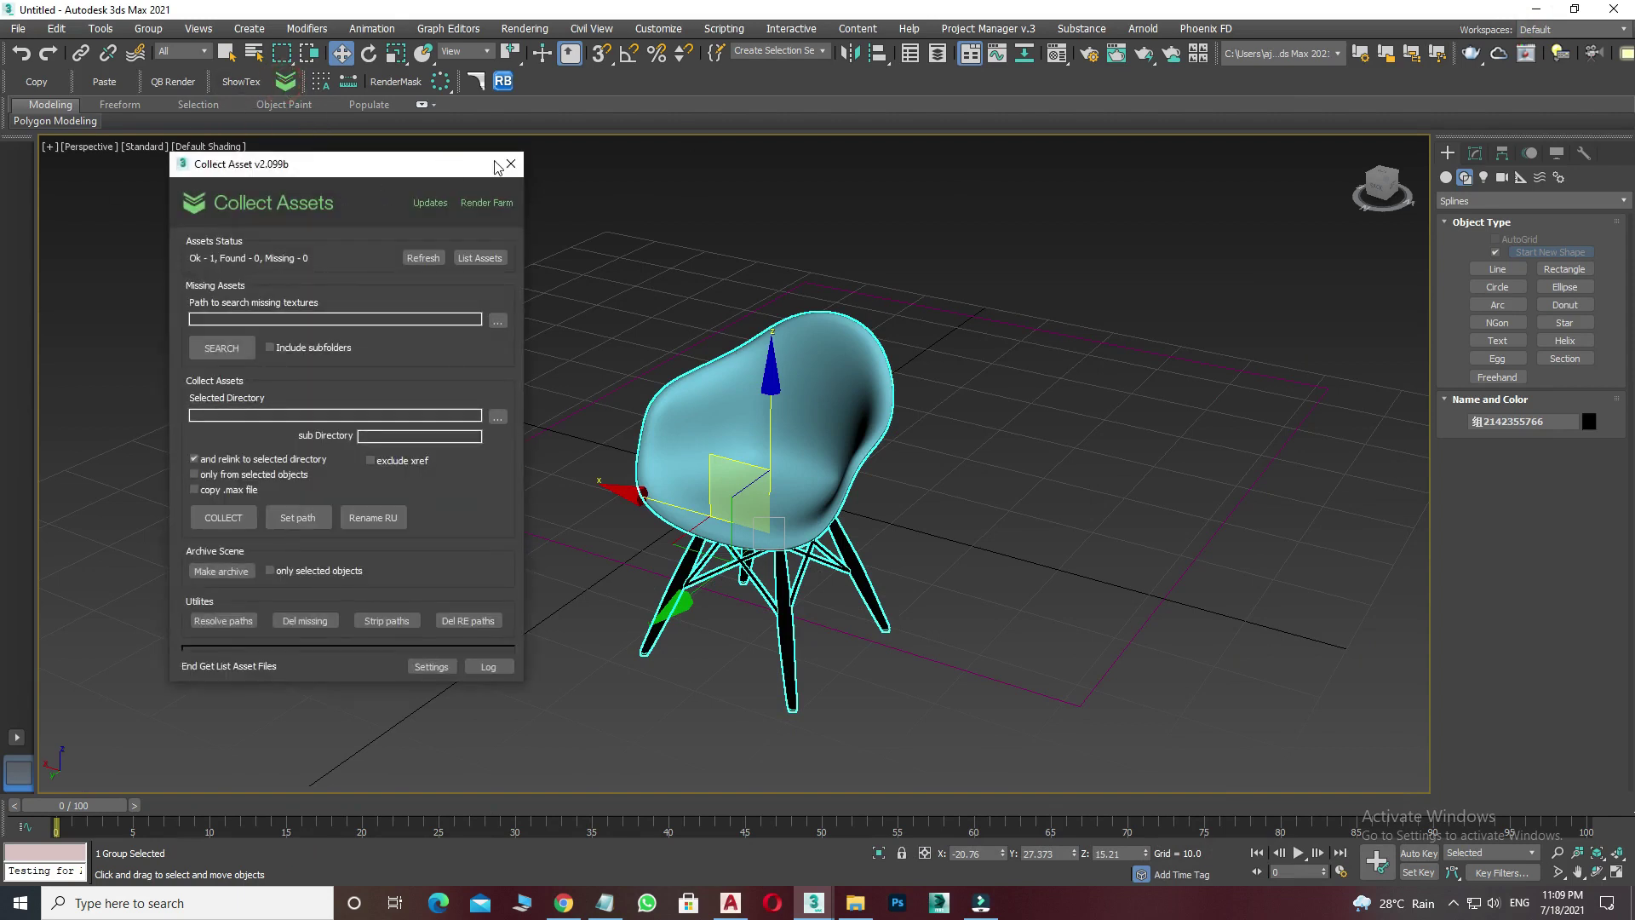
{"action": "left_click", "coordinate": [509, 167]}
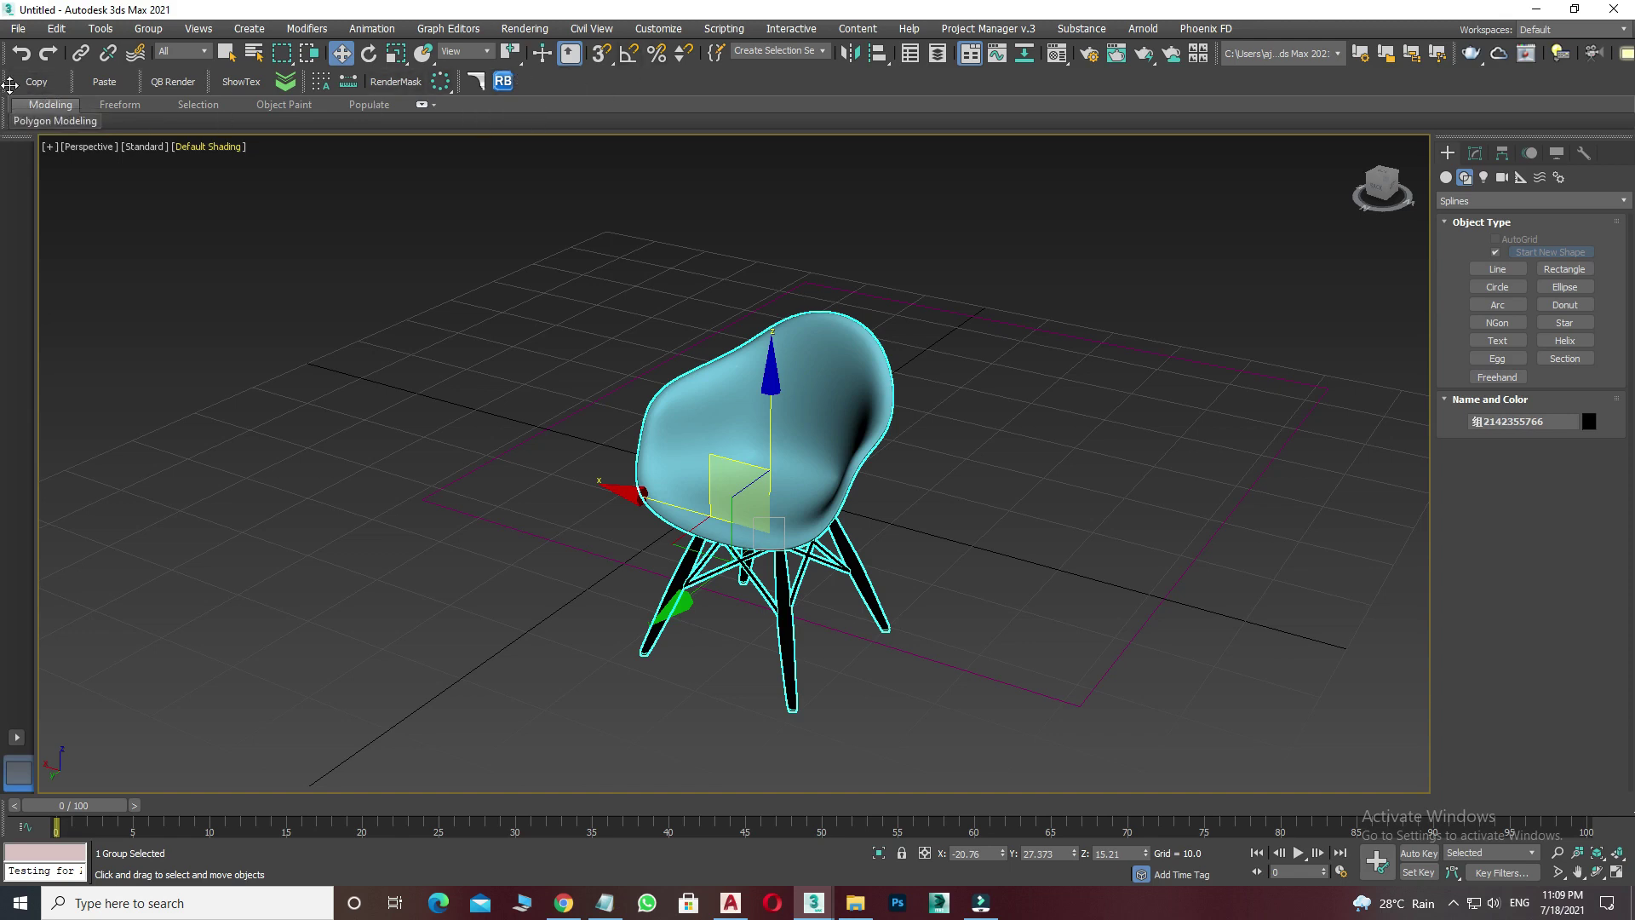
{"action": "left_click", "coordinate": [986, 355]}
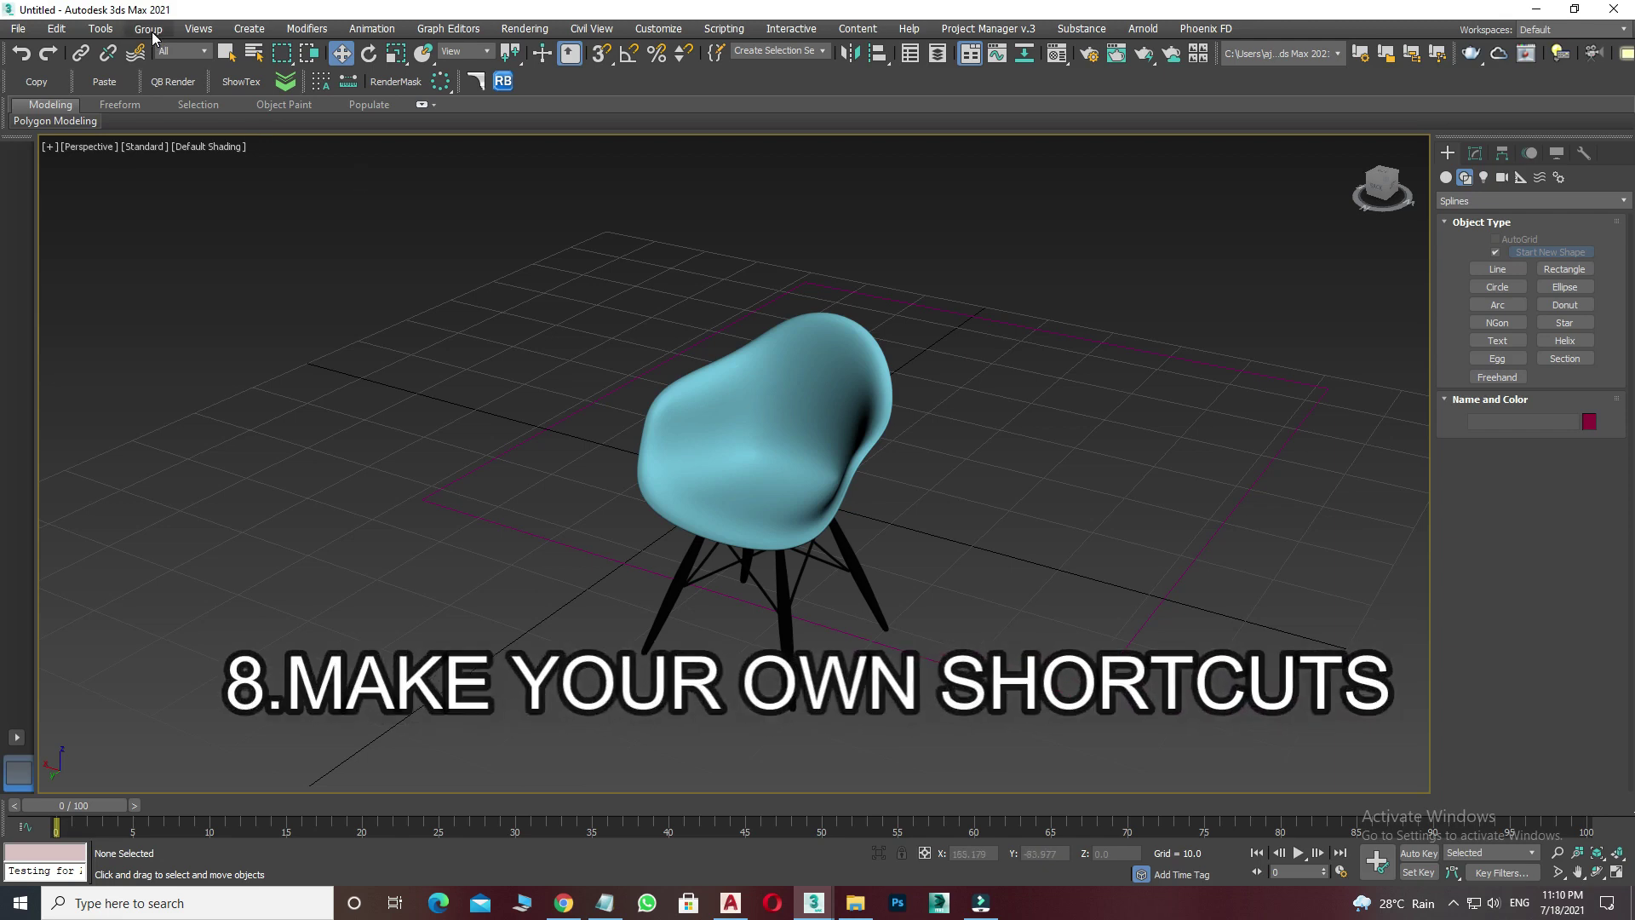
Select the chair group and look over the Group menu's open and close commands.
{"action": "left_click", "coordinate": [869, 383]}
{"action": "left_click", "coordinate": [148, 29]}
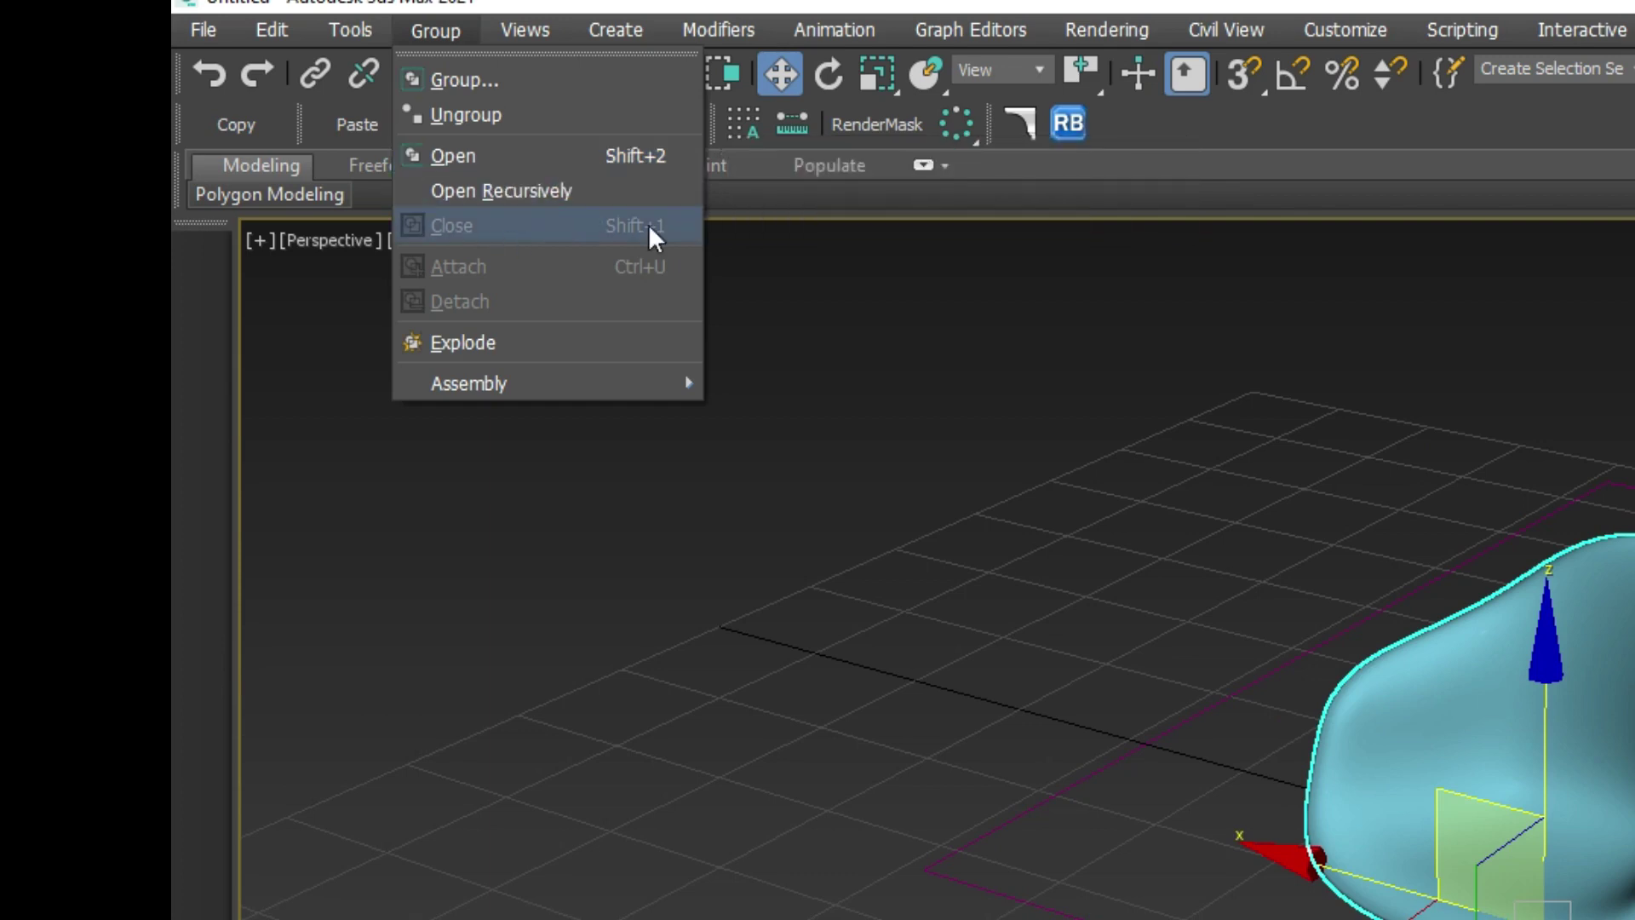
{"action": "left_click", "coordinate": [1266, 387]}
In Customize User Interface's Quads tab, find and select the Group Open action.
{"action": "left_click", "coordinate": [660, 29]}
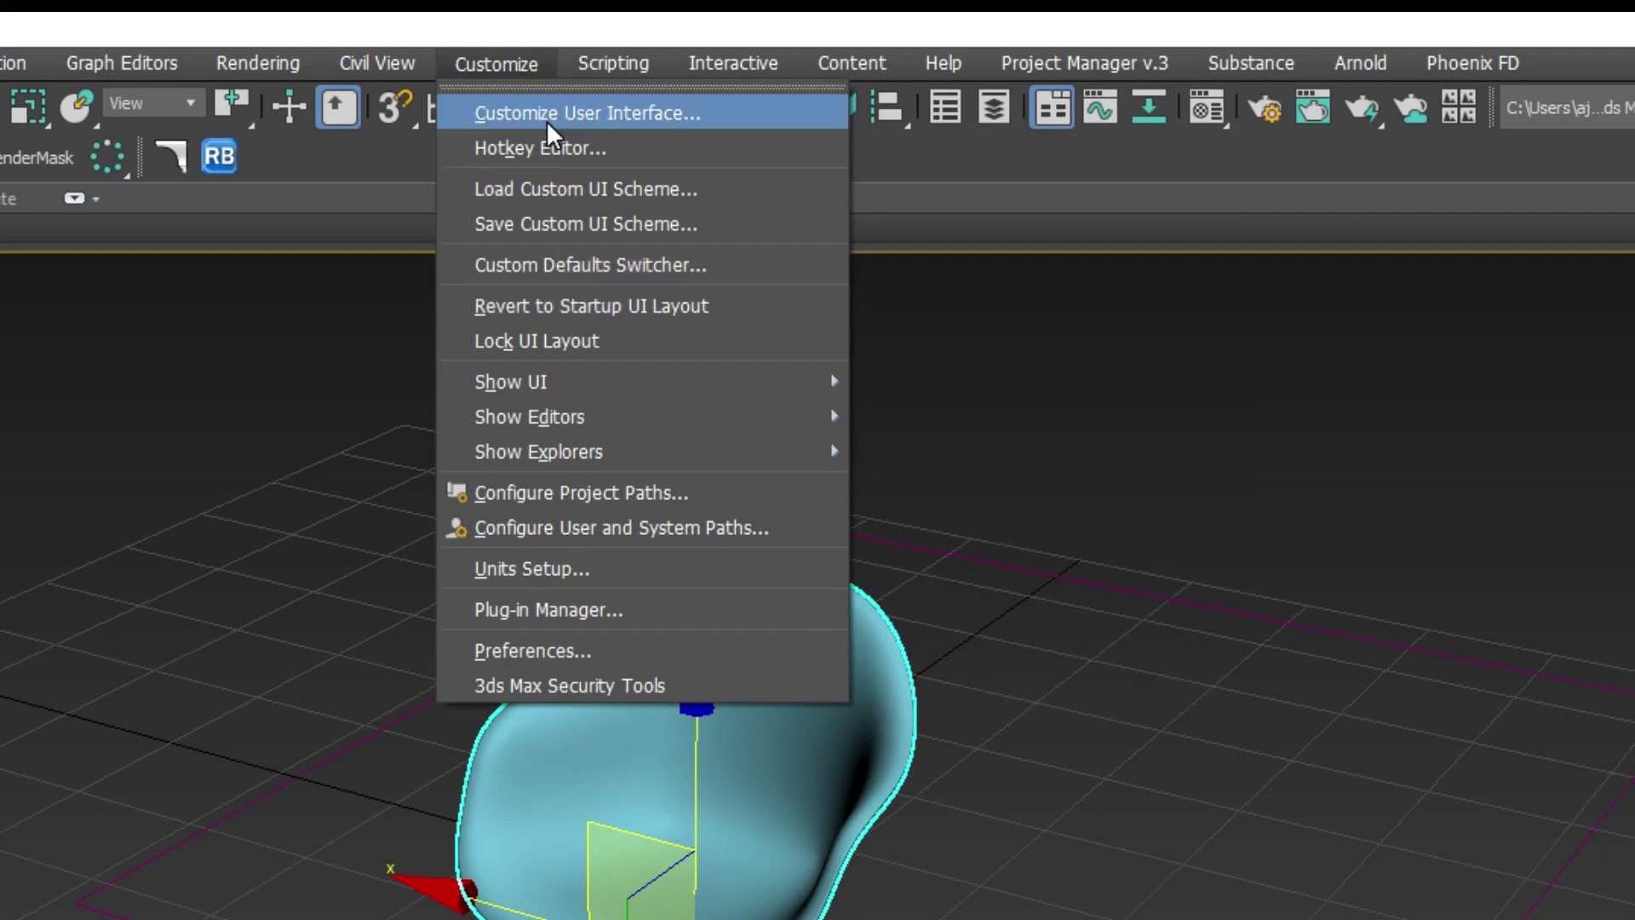
{"action": "left_click", "coordinate": [545, 120]}
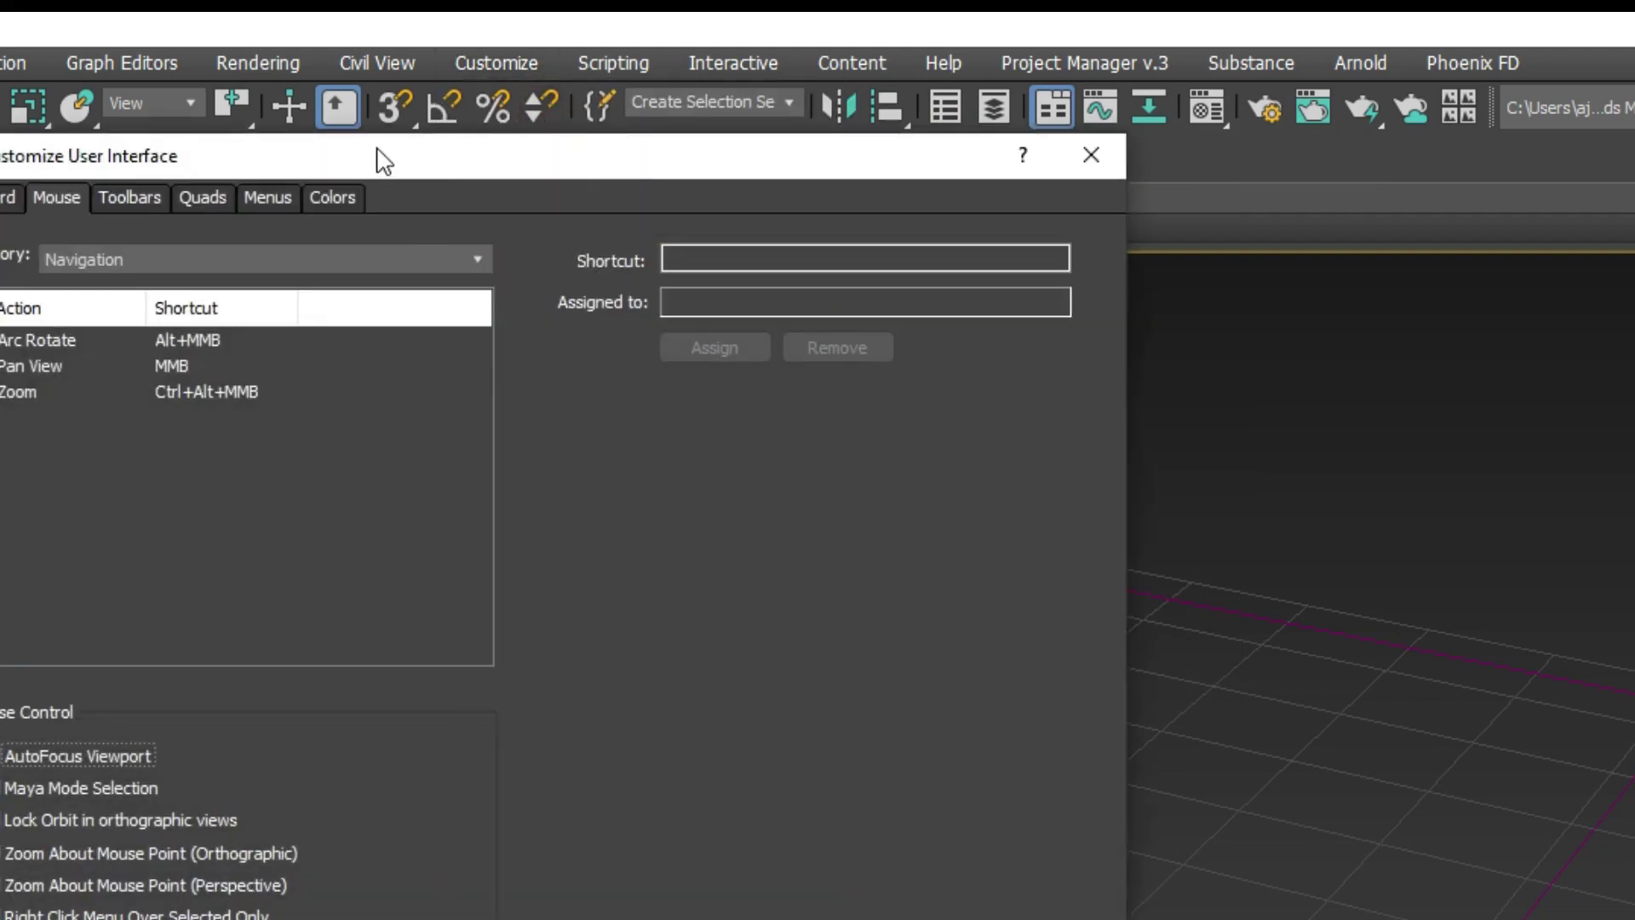
{"action": "left_click", "coordinate": [576, 134]}
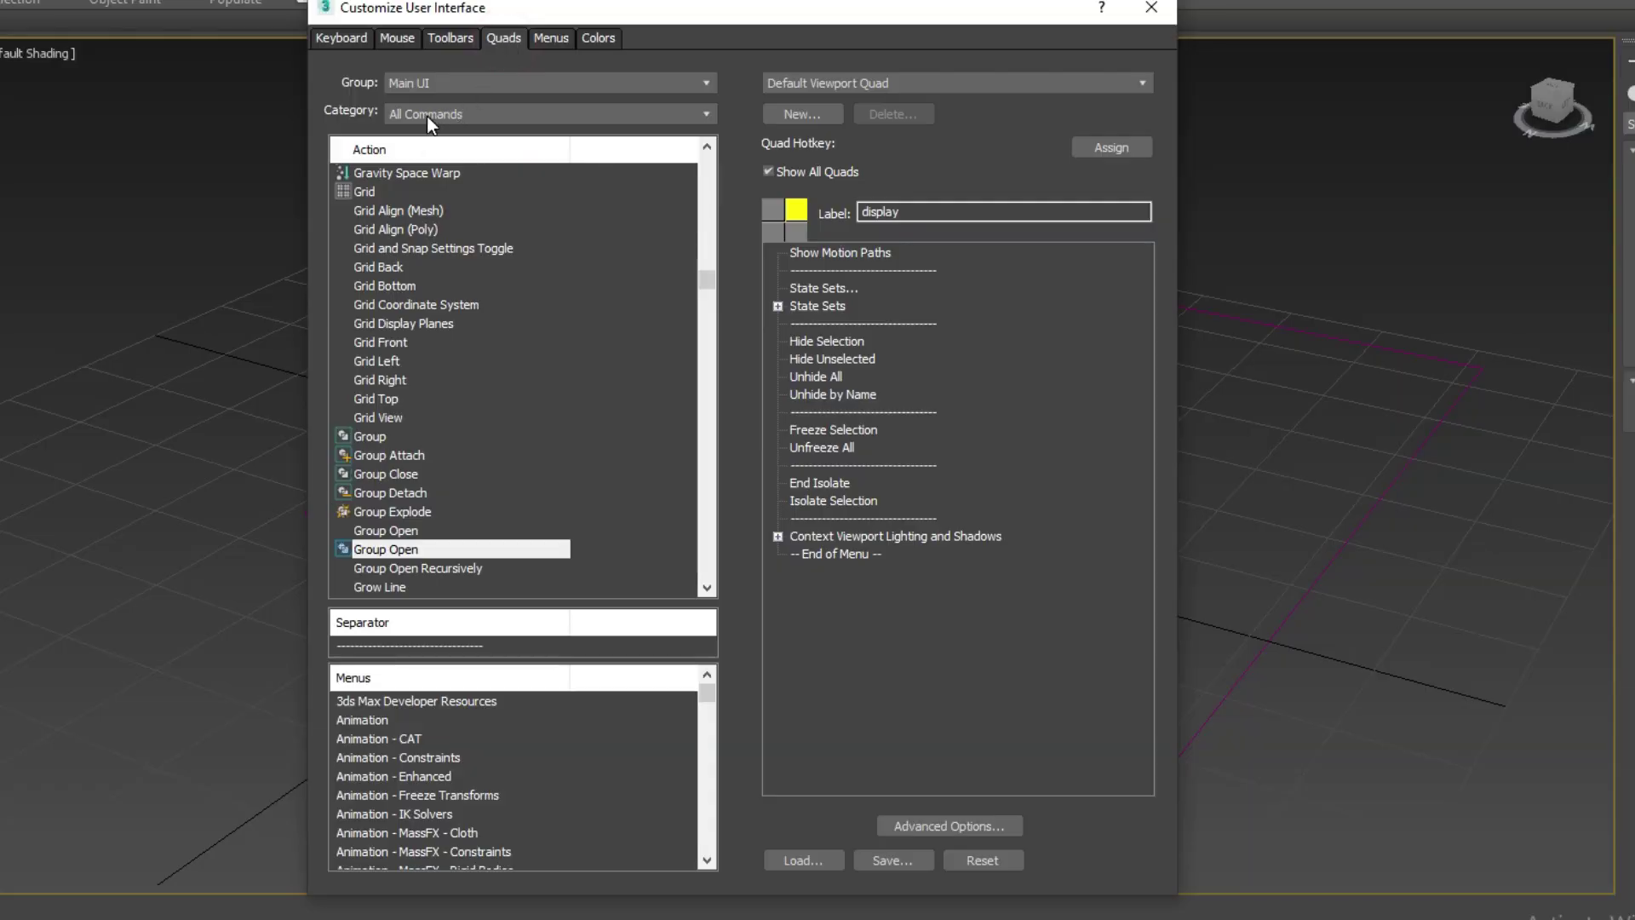
{"action": "left_click", "coordinate": [426, 115]}
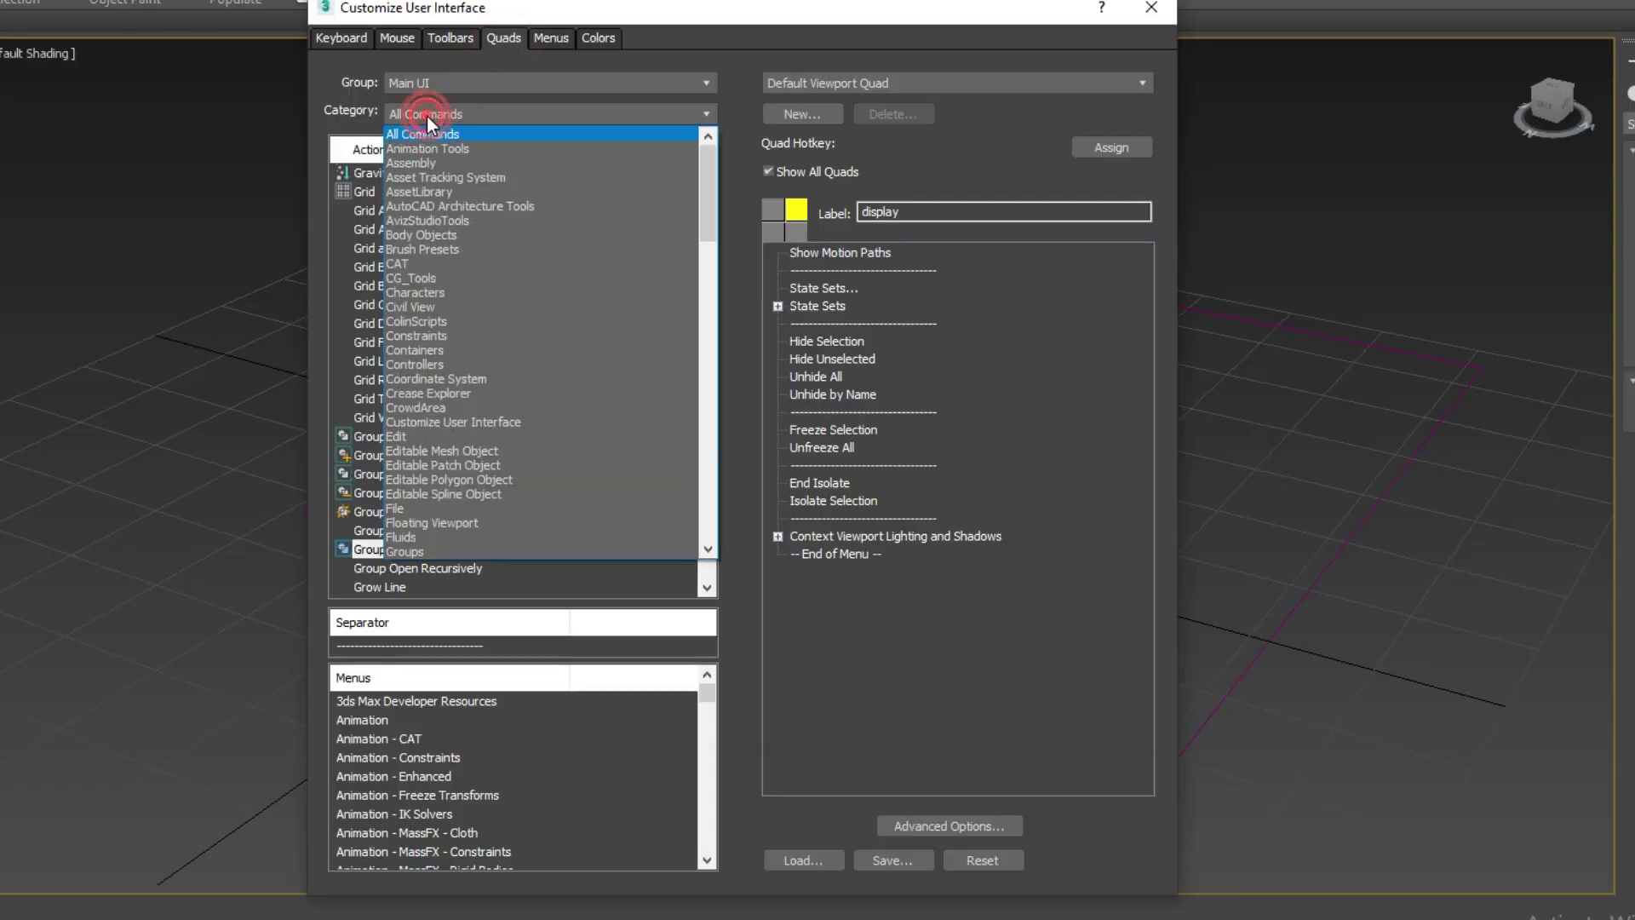
{"action": "left_click", "coordinate": [406, 307]}
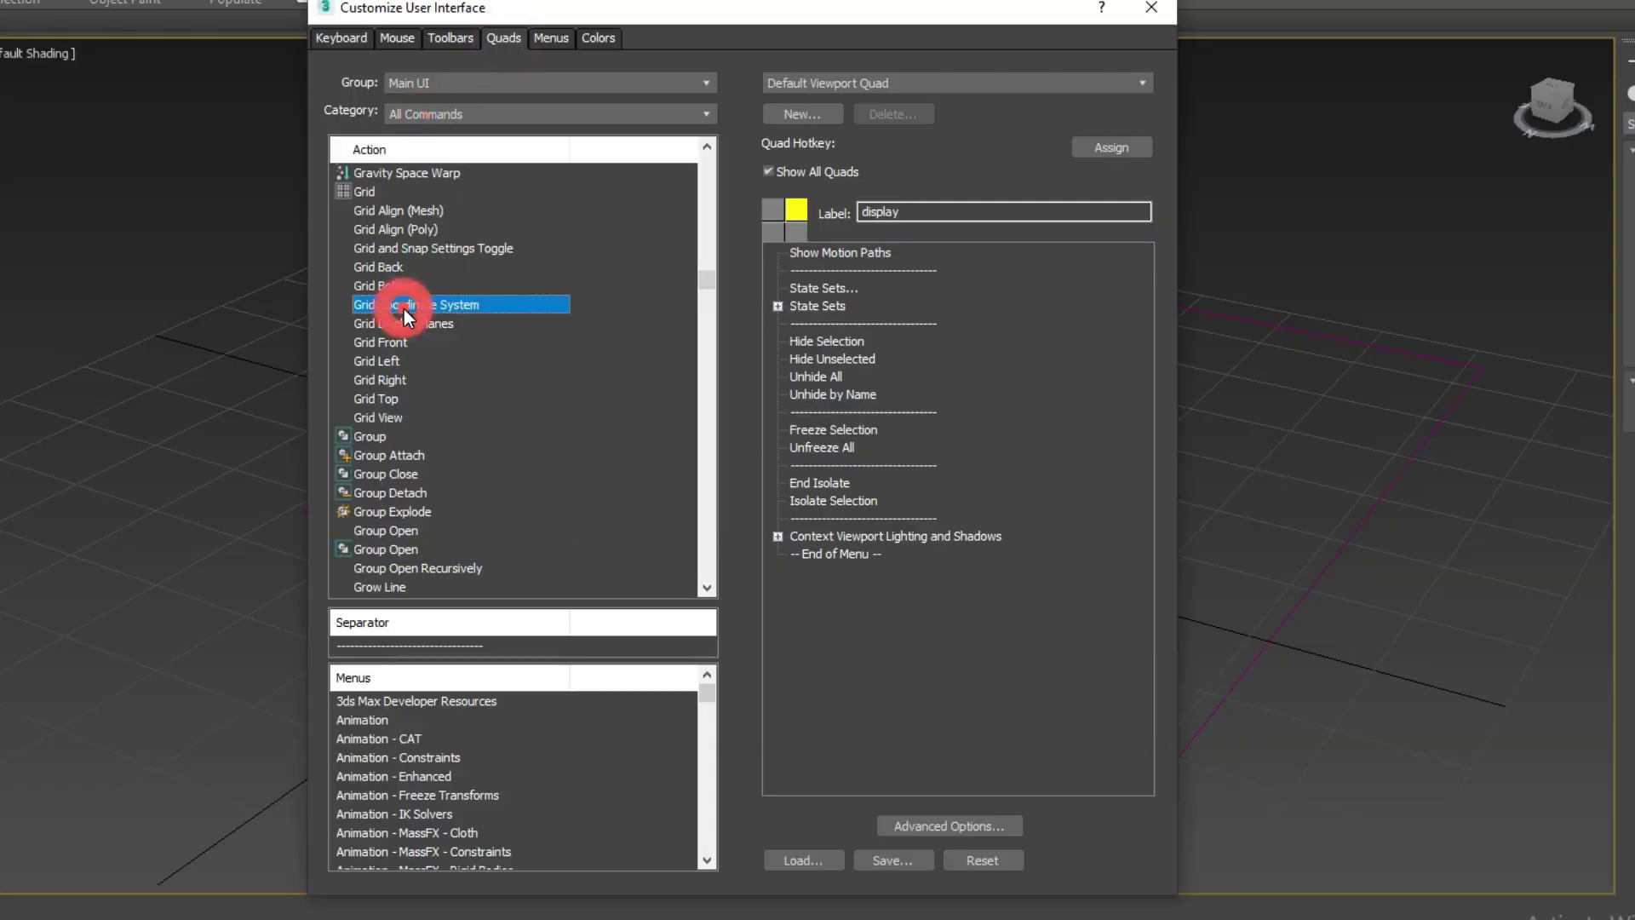
{"action": "type", "text": "gro"}
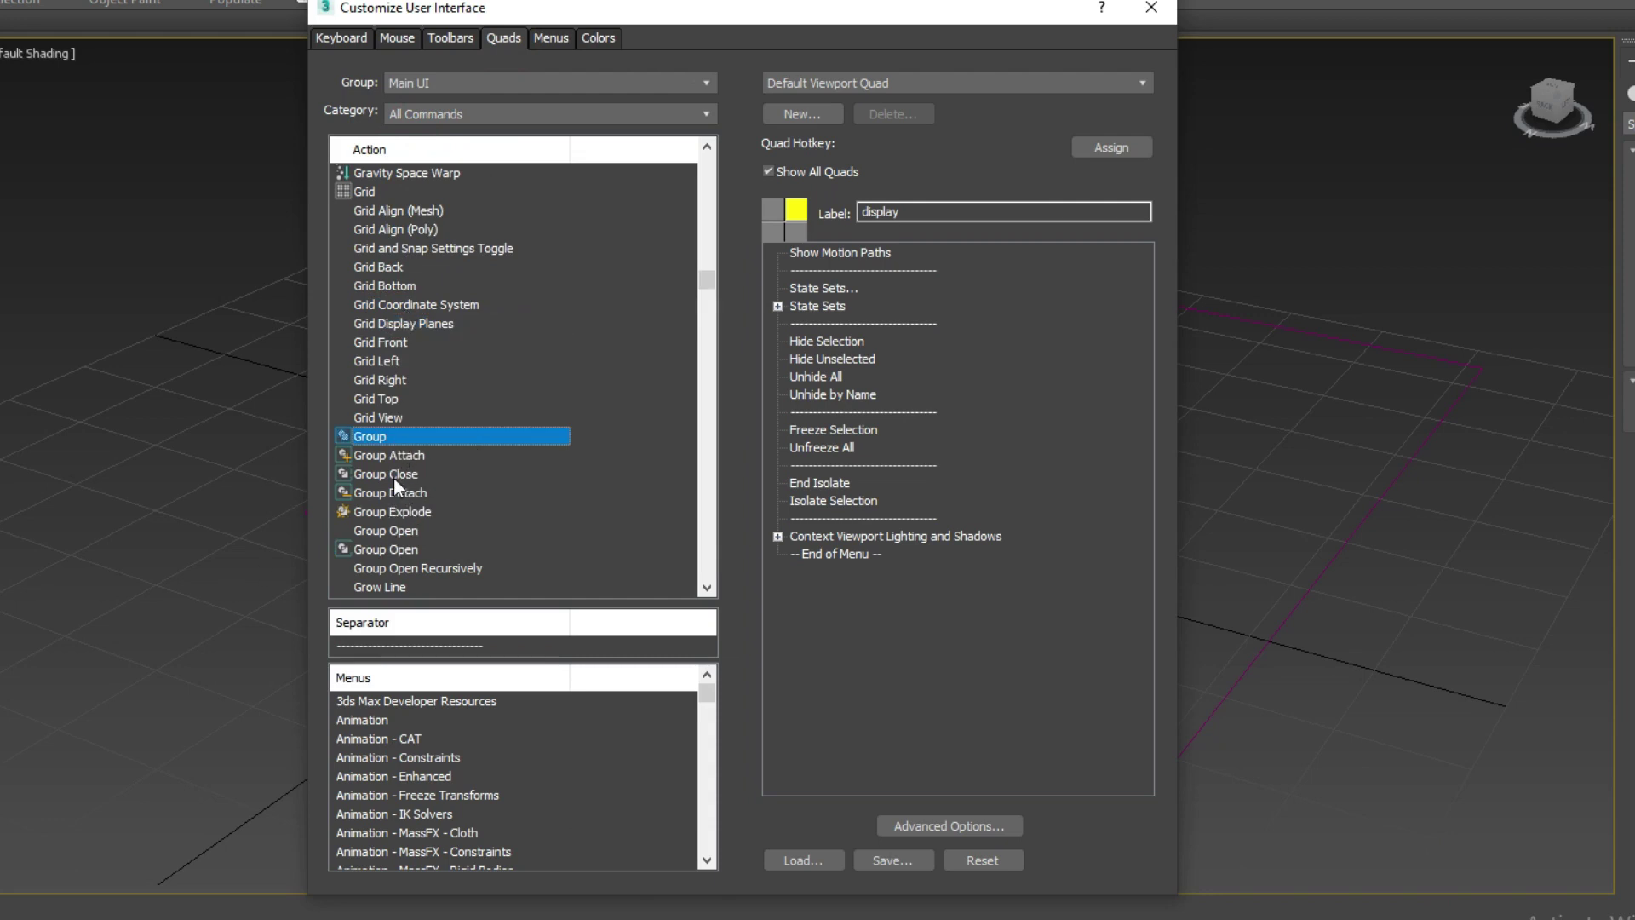
{"action": "left_click", "coordinate": [394, 532]}
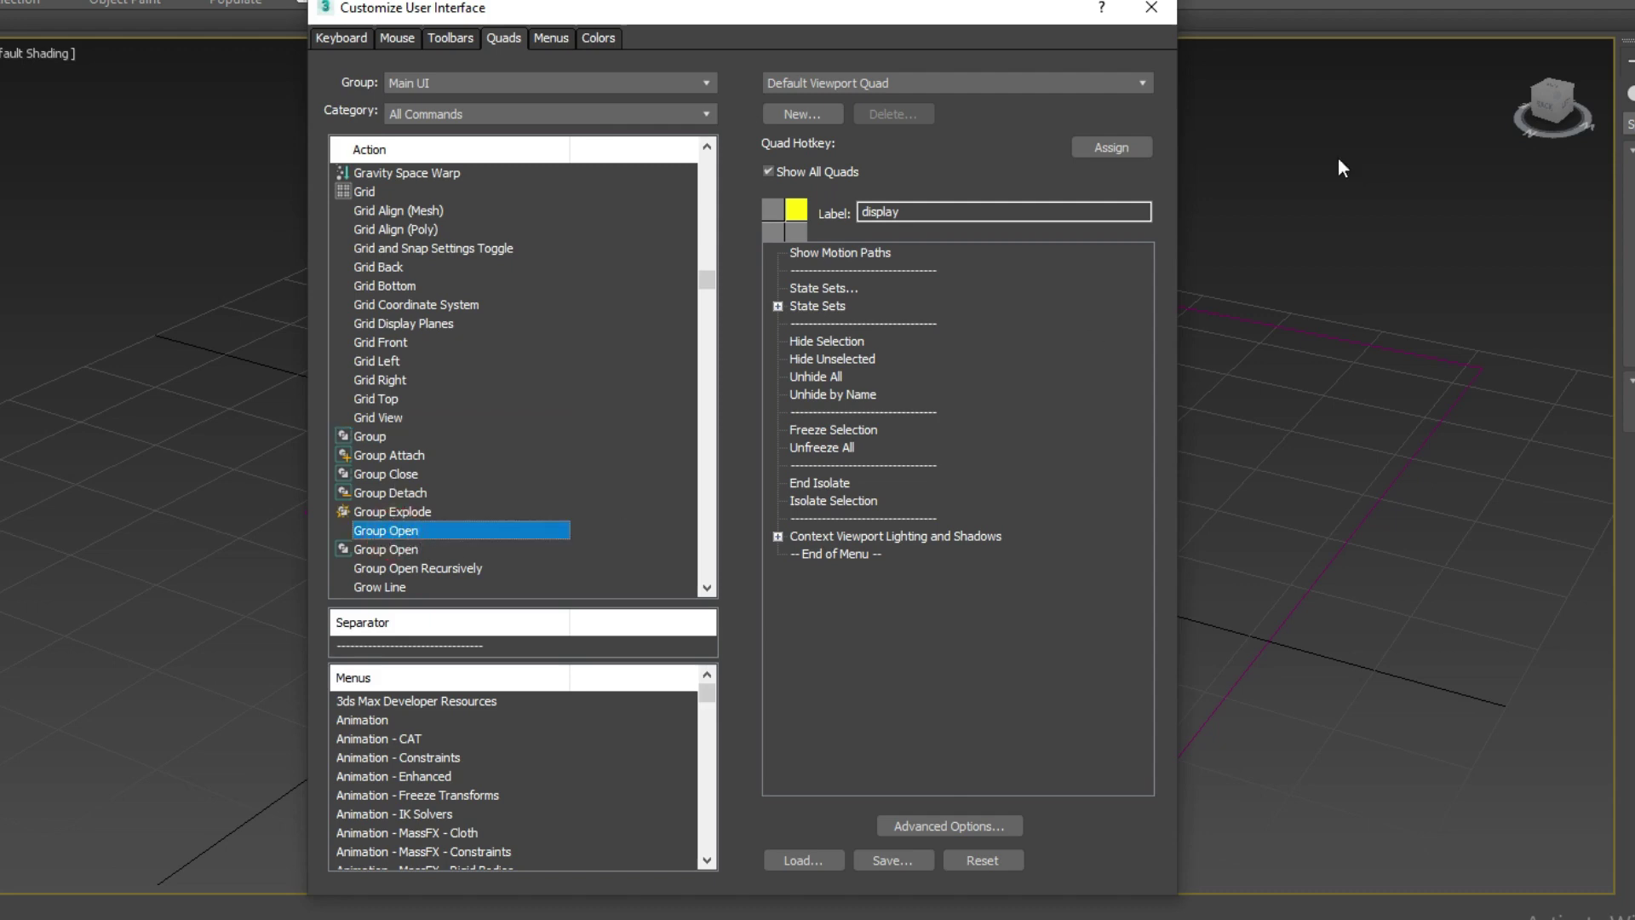
Open the Hotkey Editor and browse the actions down to Group Close.
{"action": "left_click", "coordinate": [1112, 149]}
{"action": "scroll", "coordinate": [490, 637], "scroll_direction": "down", "scroll_amount": 4}
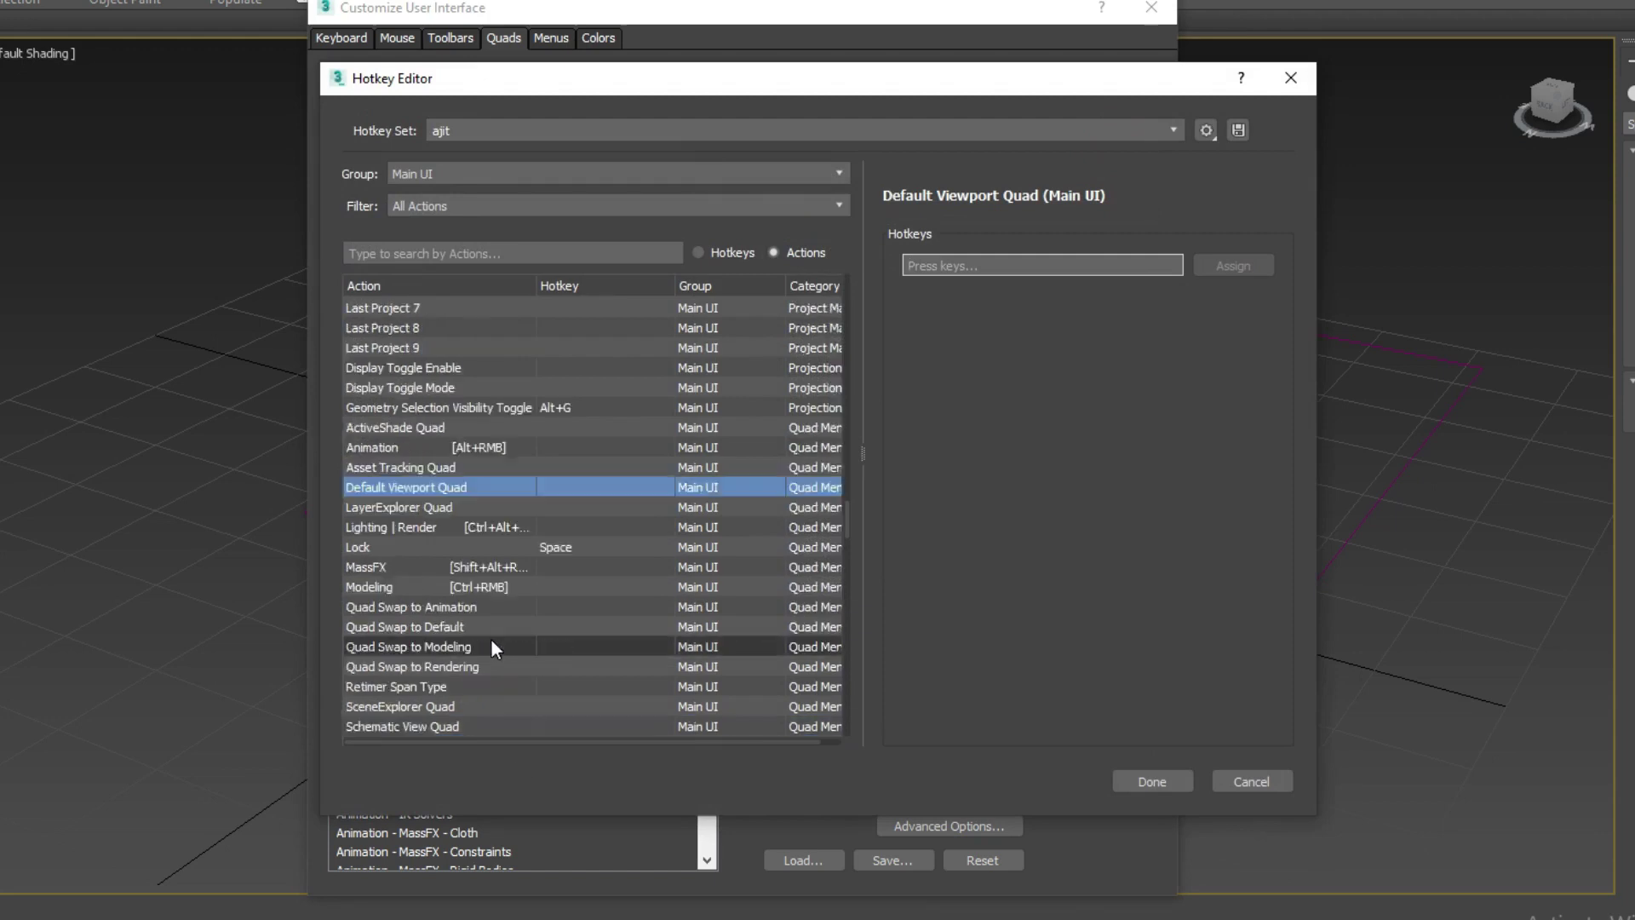
{"action": "scroll", "coordinate": [491, 643], "scroll_direction": "down", "scroll_amount": 1}
{"action": "key", "text": "o"}
{"action": "key", "text": "p"}
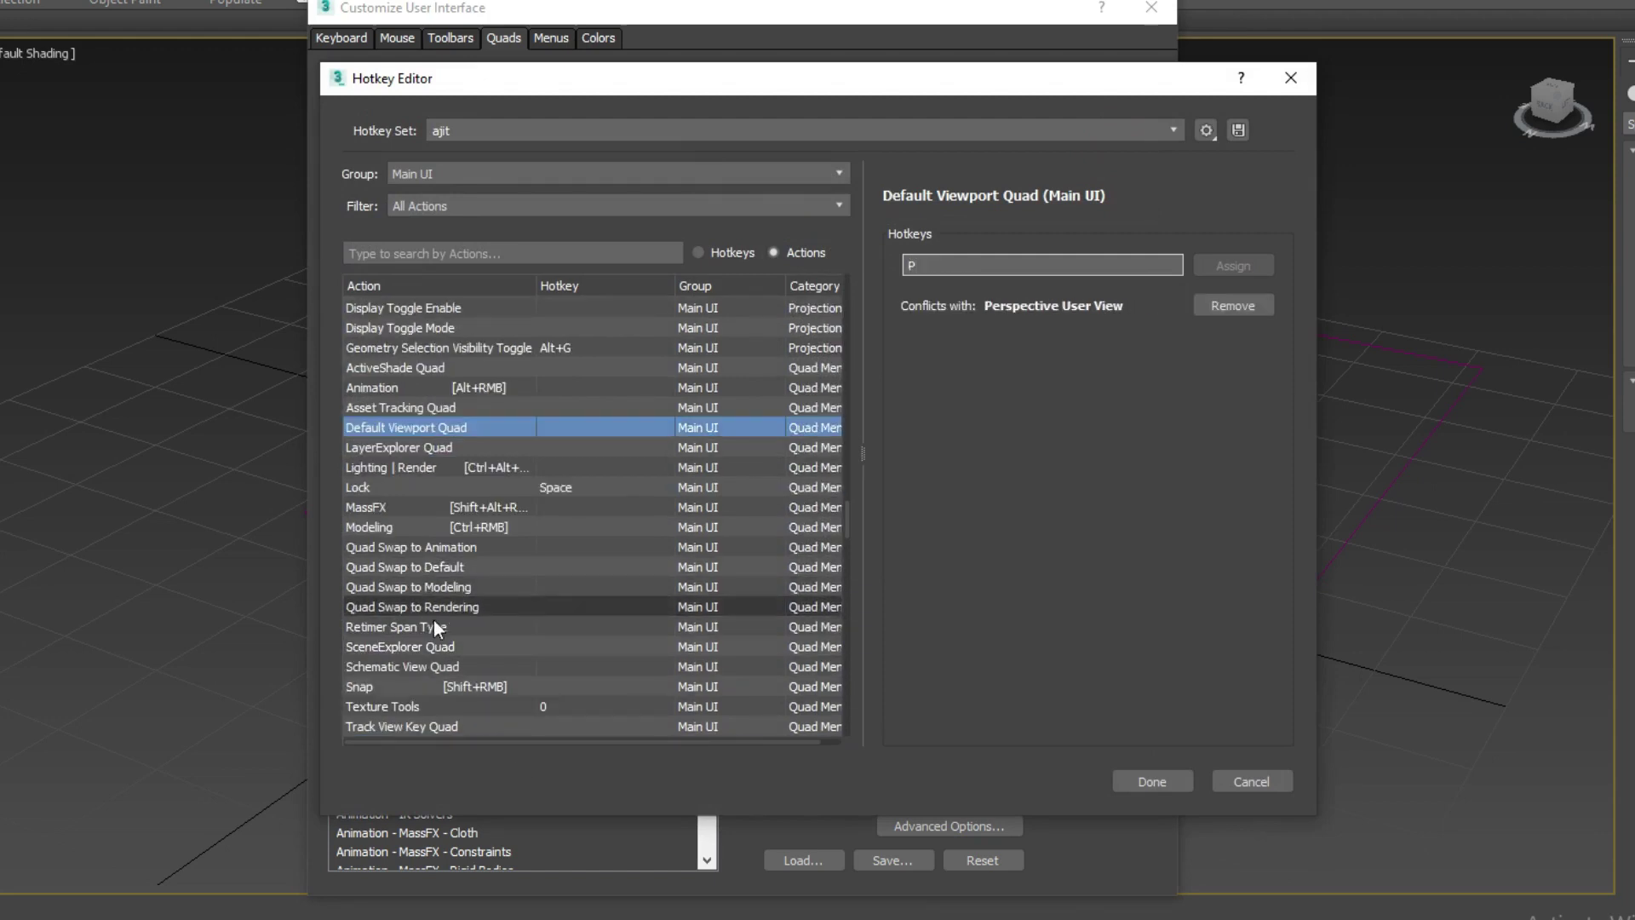
{"action": "left_click", "coordinate": [438, 428]}
{"action": "scroll", "coordinate": [451, 596], "scroll_direction": "down", "scroll_amount": 6}
{"action": "left_click", "coordinate": [466, 726]}
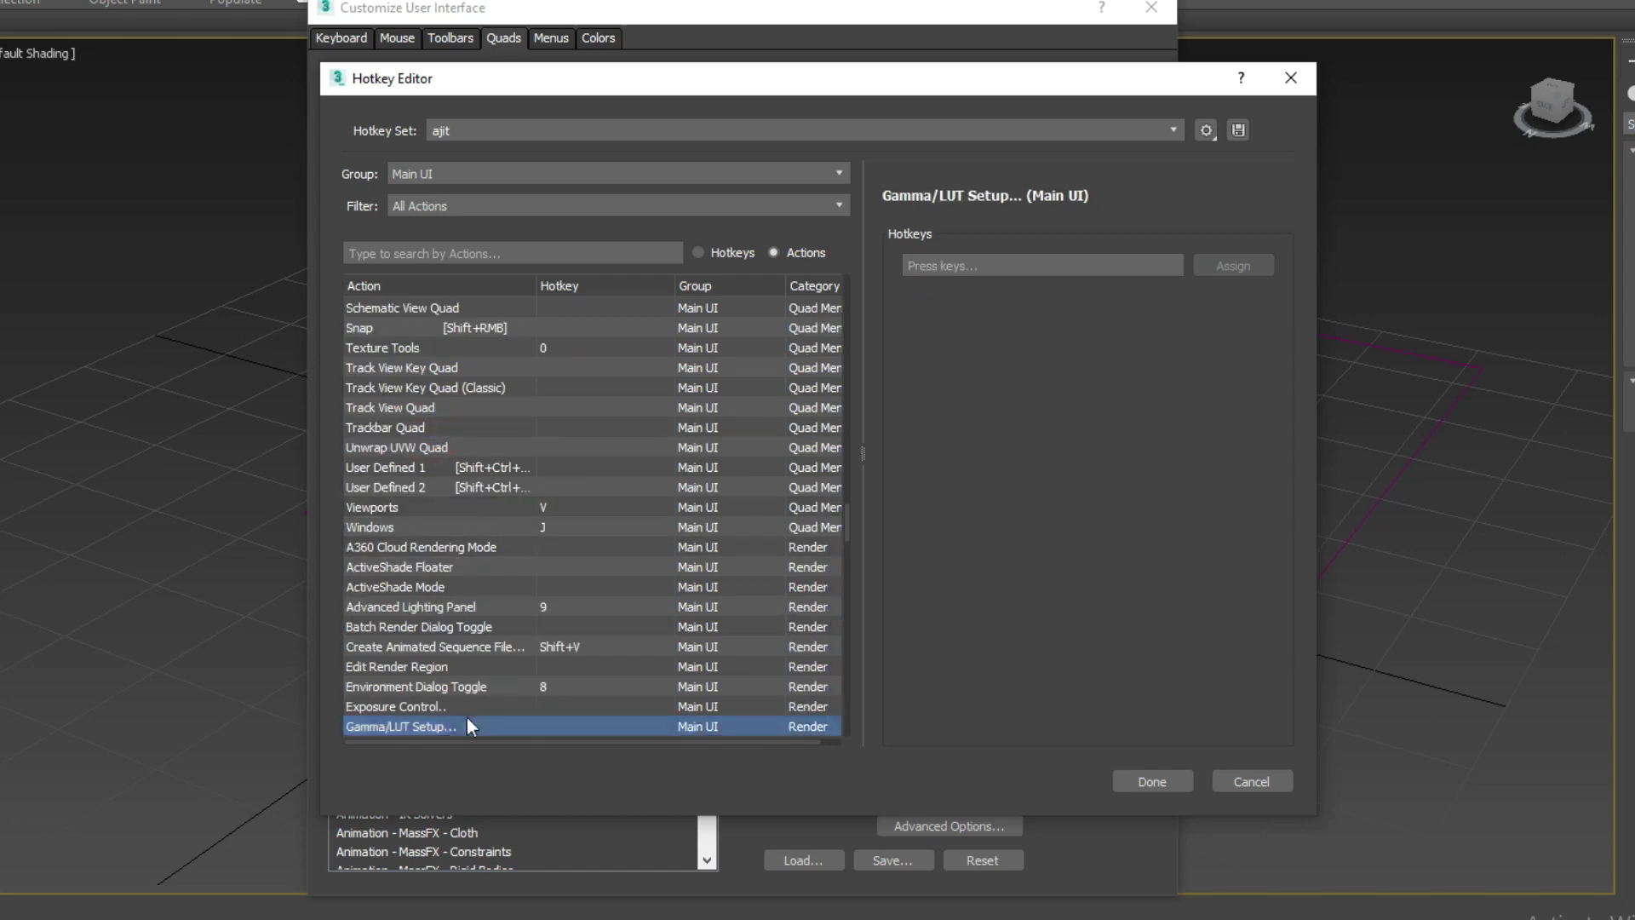
{"action": "scroll", "coordinate": [468, 695], "scroll_direction": "down", "scroll_amount": 4}
{"action": "key", "text": "g"}
{"action": "key", "text": "r"}
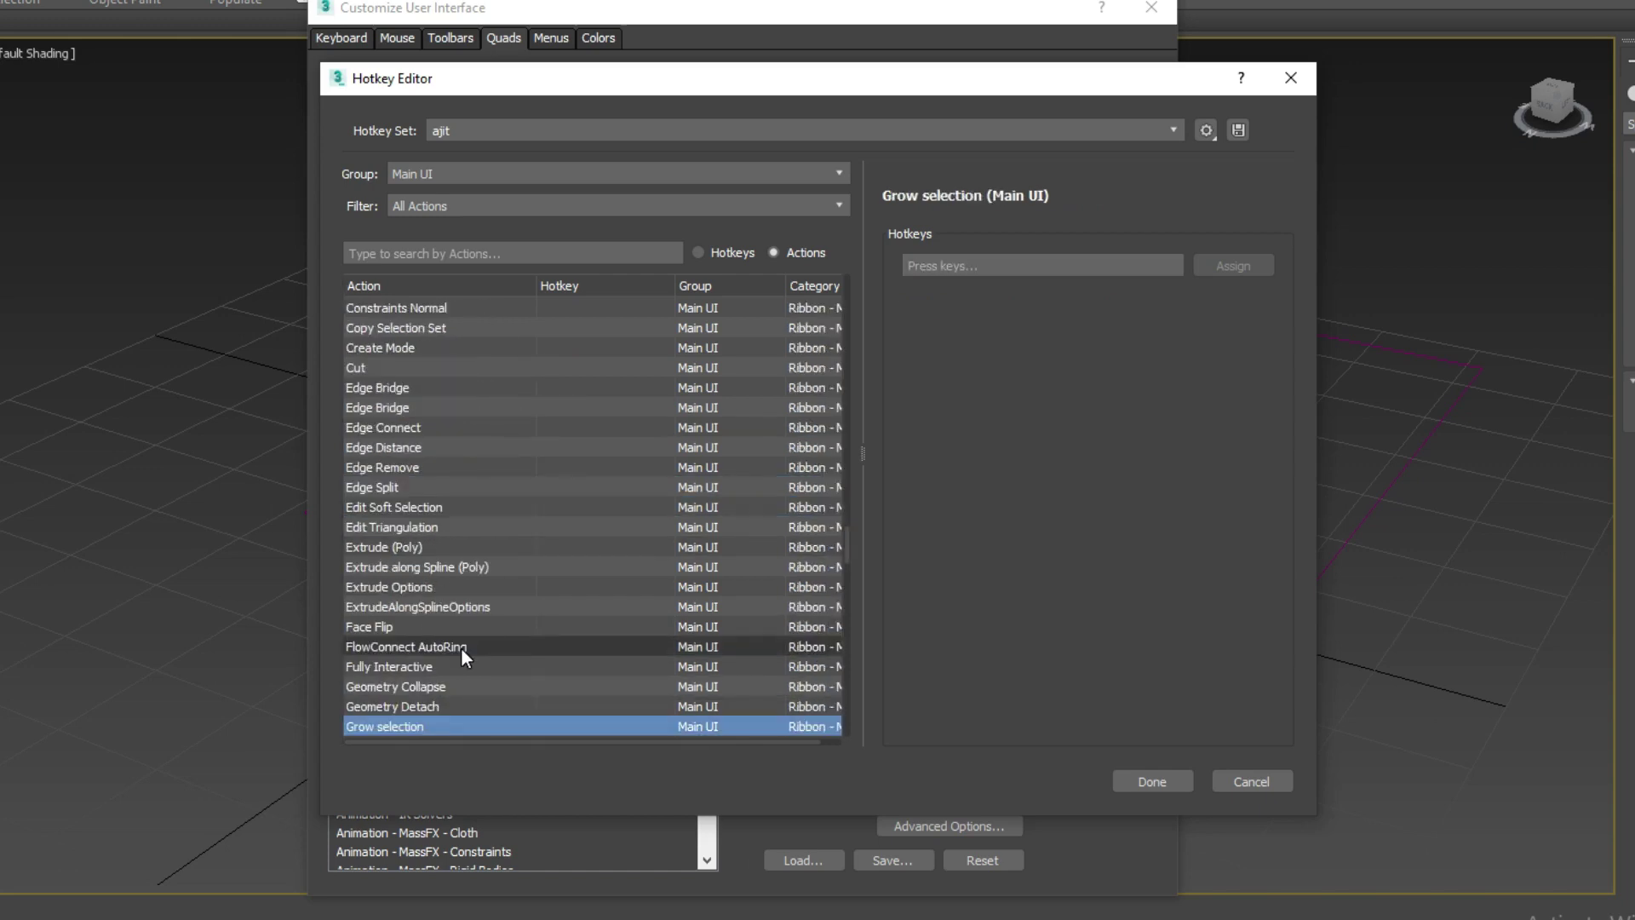
{"action": "key", "text": "u"}
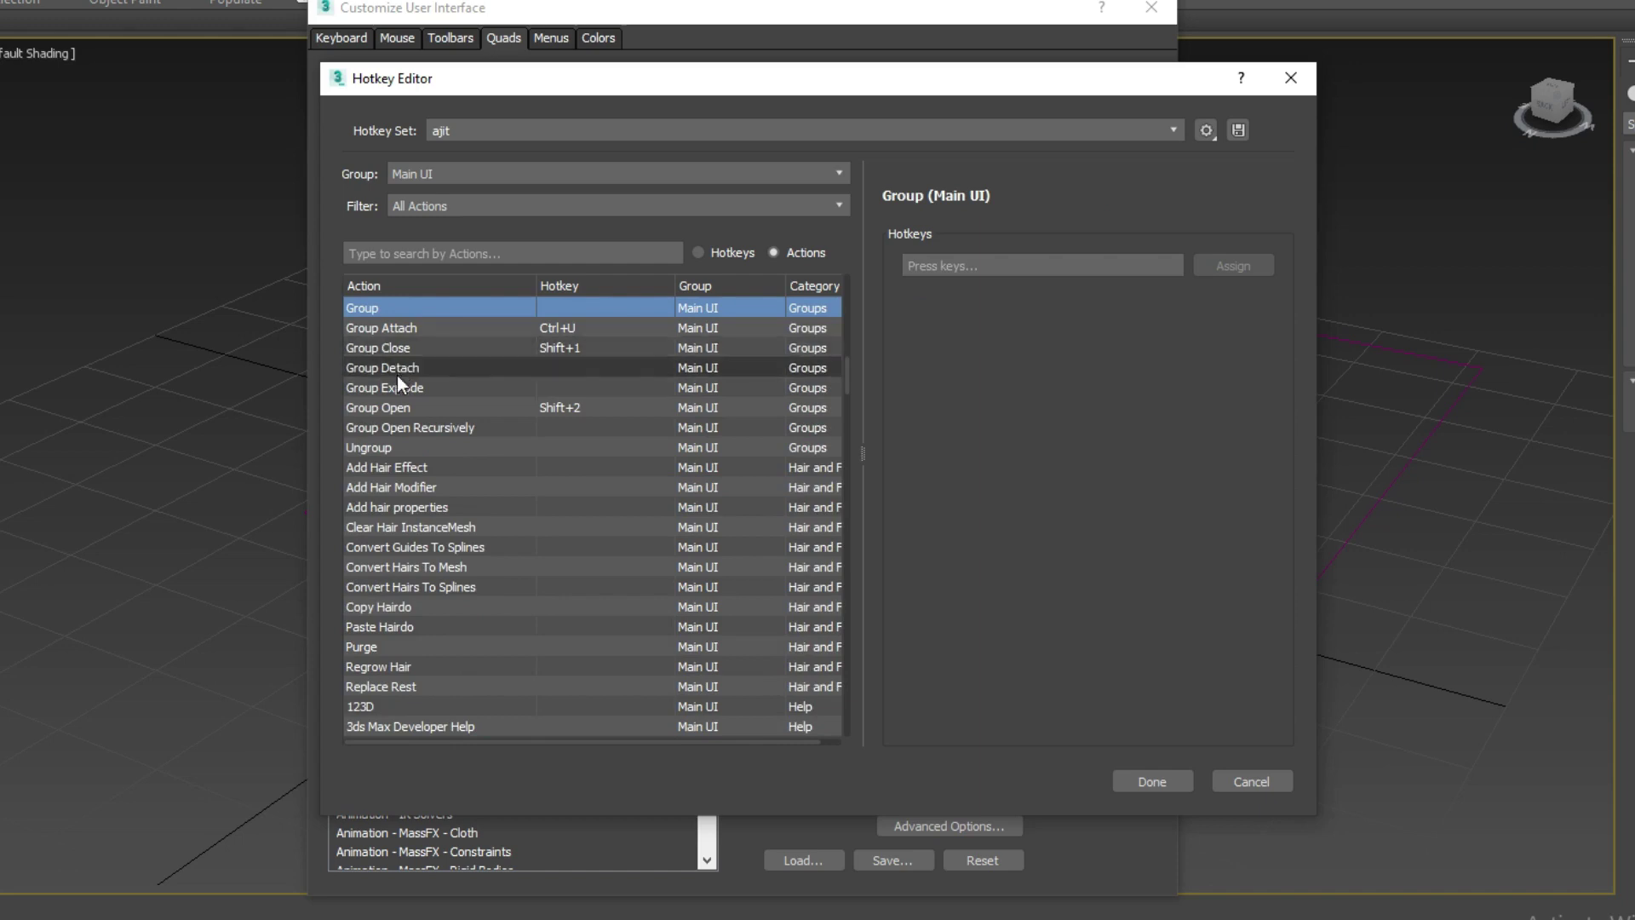
{"action": "left_click", "coordinate": [406, 348]}
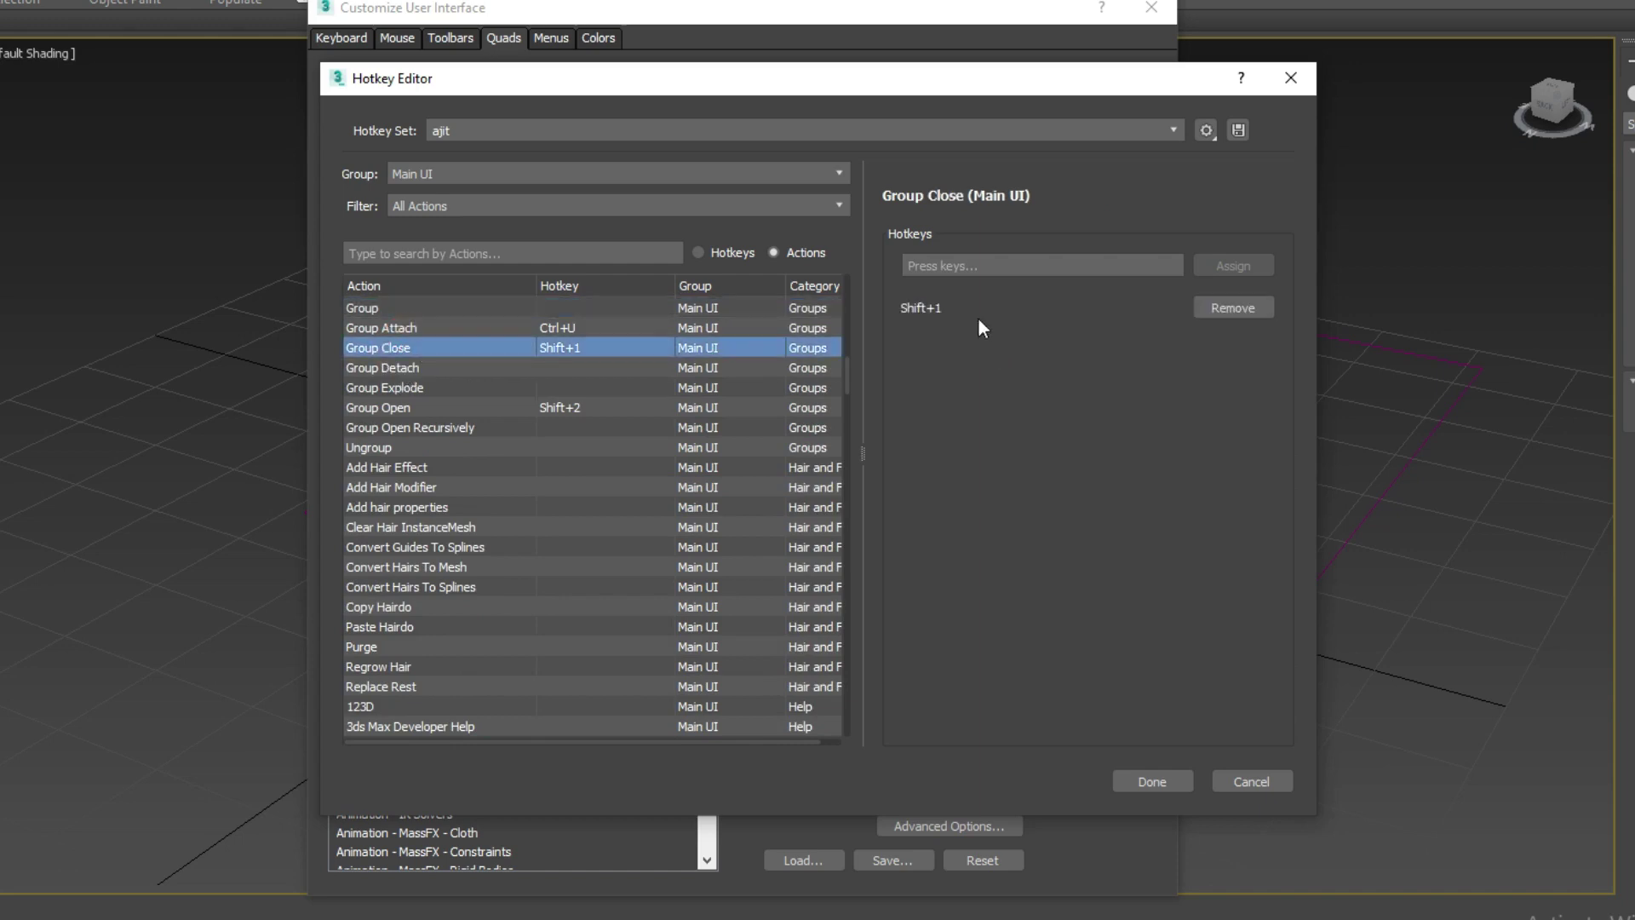
Try Shift+3, Ctrl+A and Shift+4 on Group Close, discarding each trial shortcut.
{"action": "left_click", "coordinate": [965, 266]}
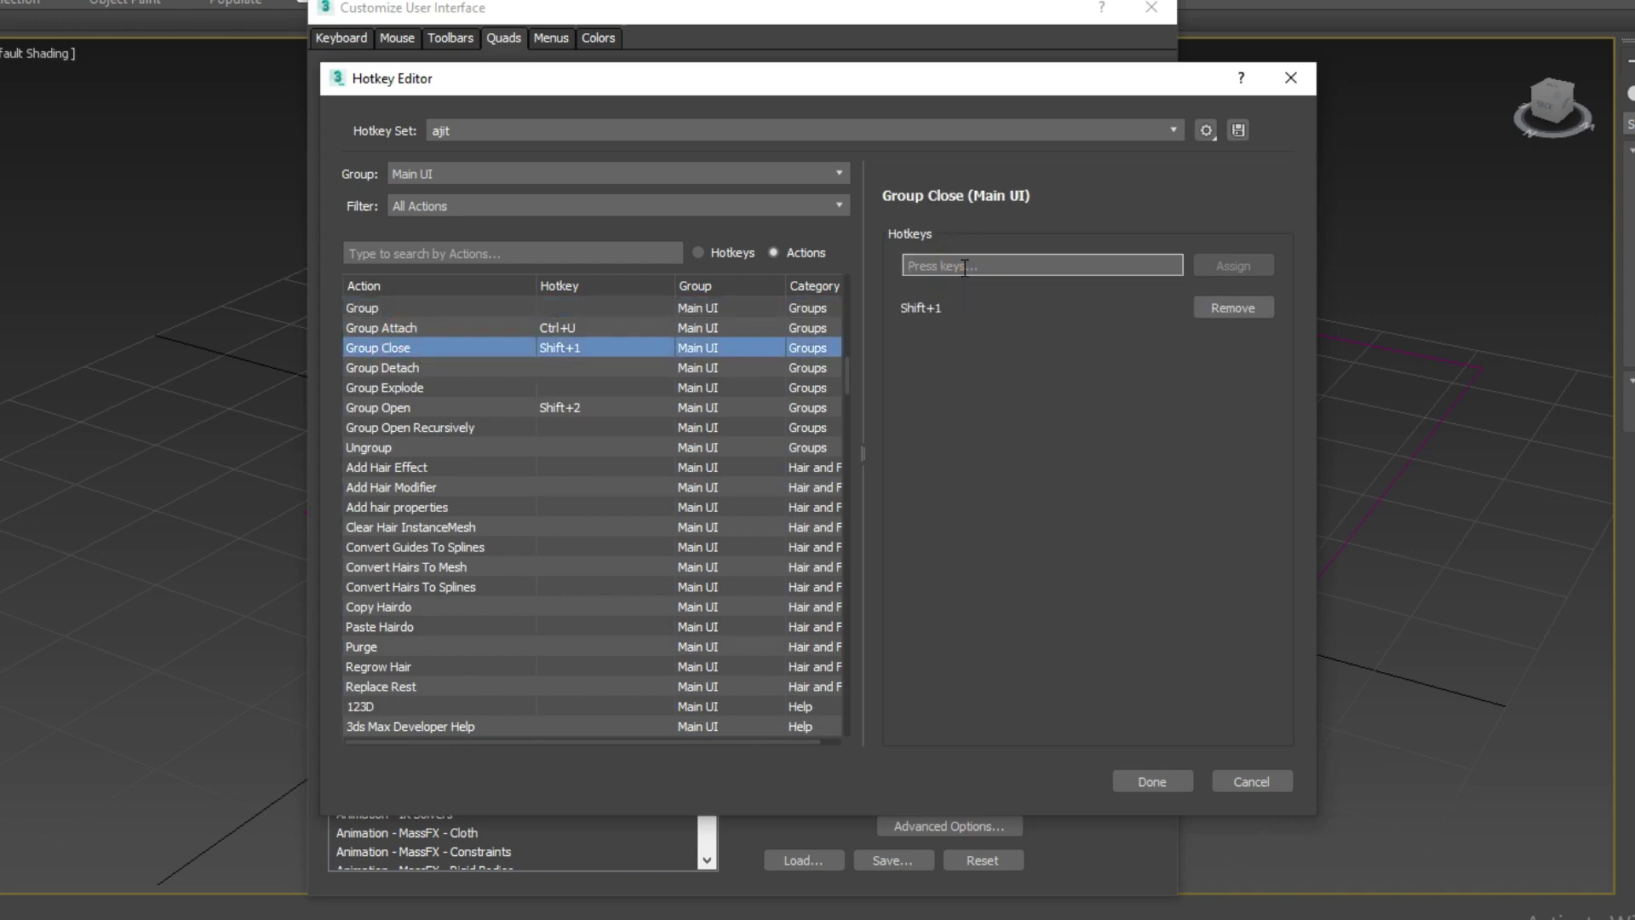
{"action": "key", "text": "shift"}
{"action": "key", "text": "shift+3"}
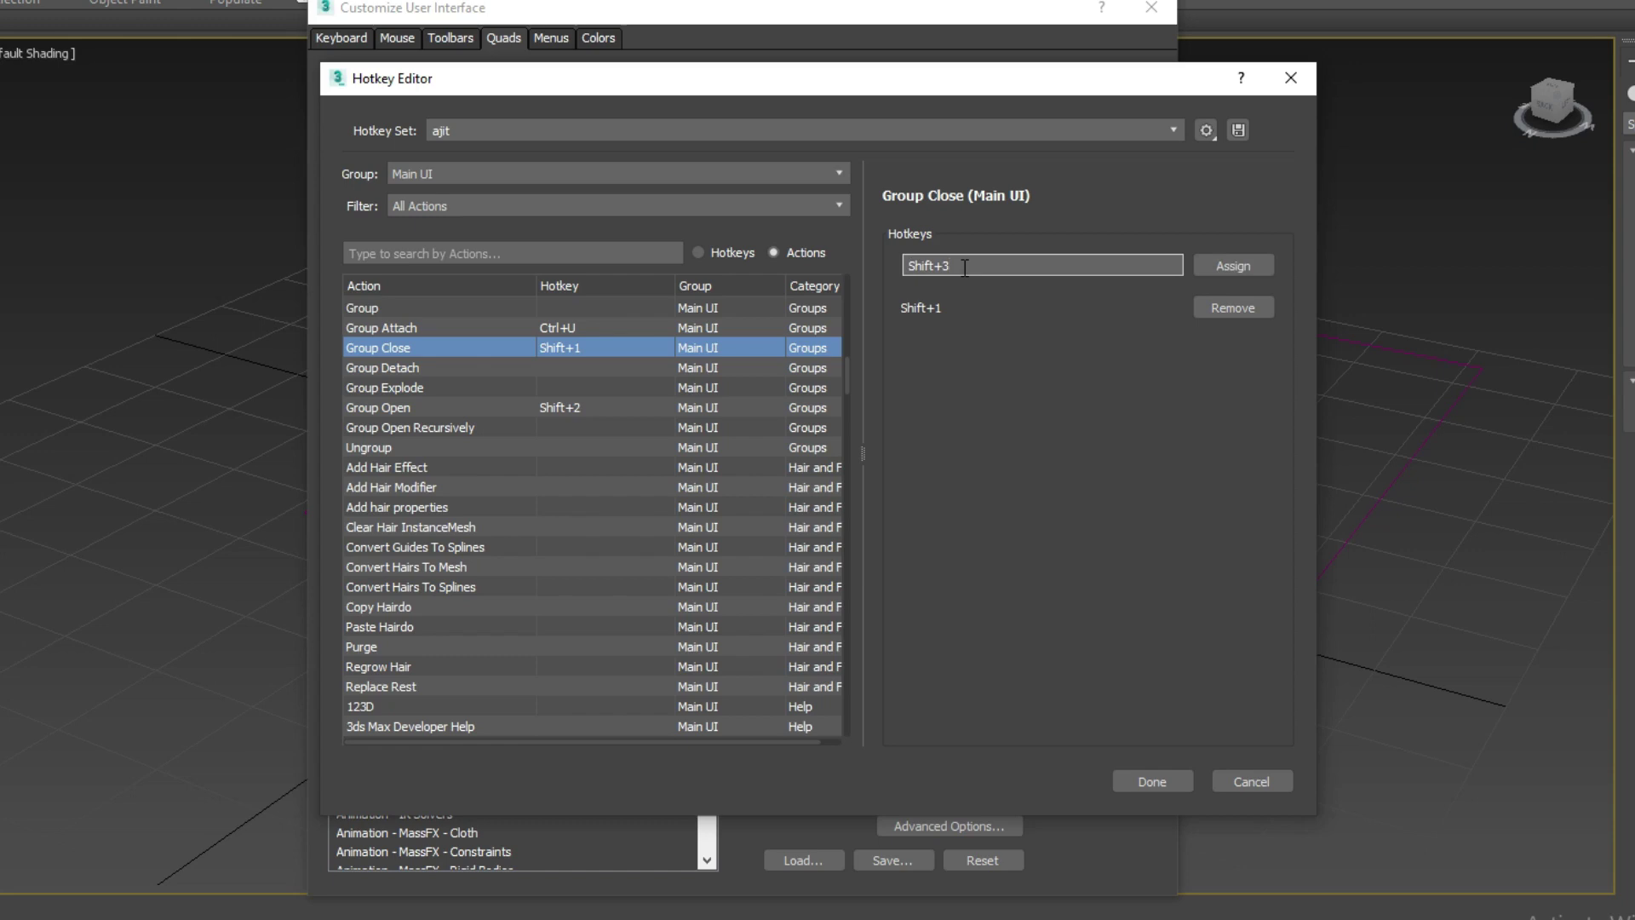
{"action": "key", "text": "Escape"}
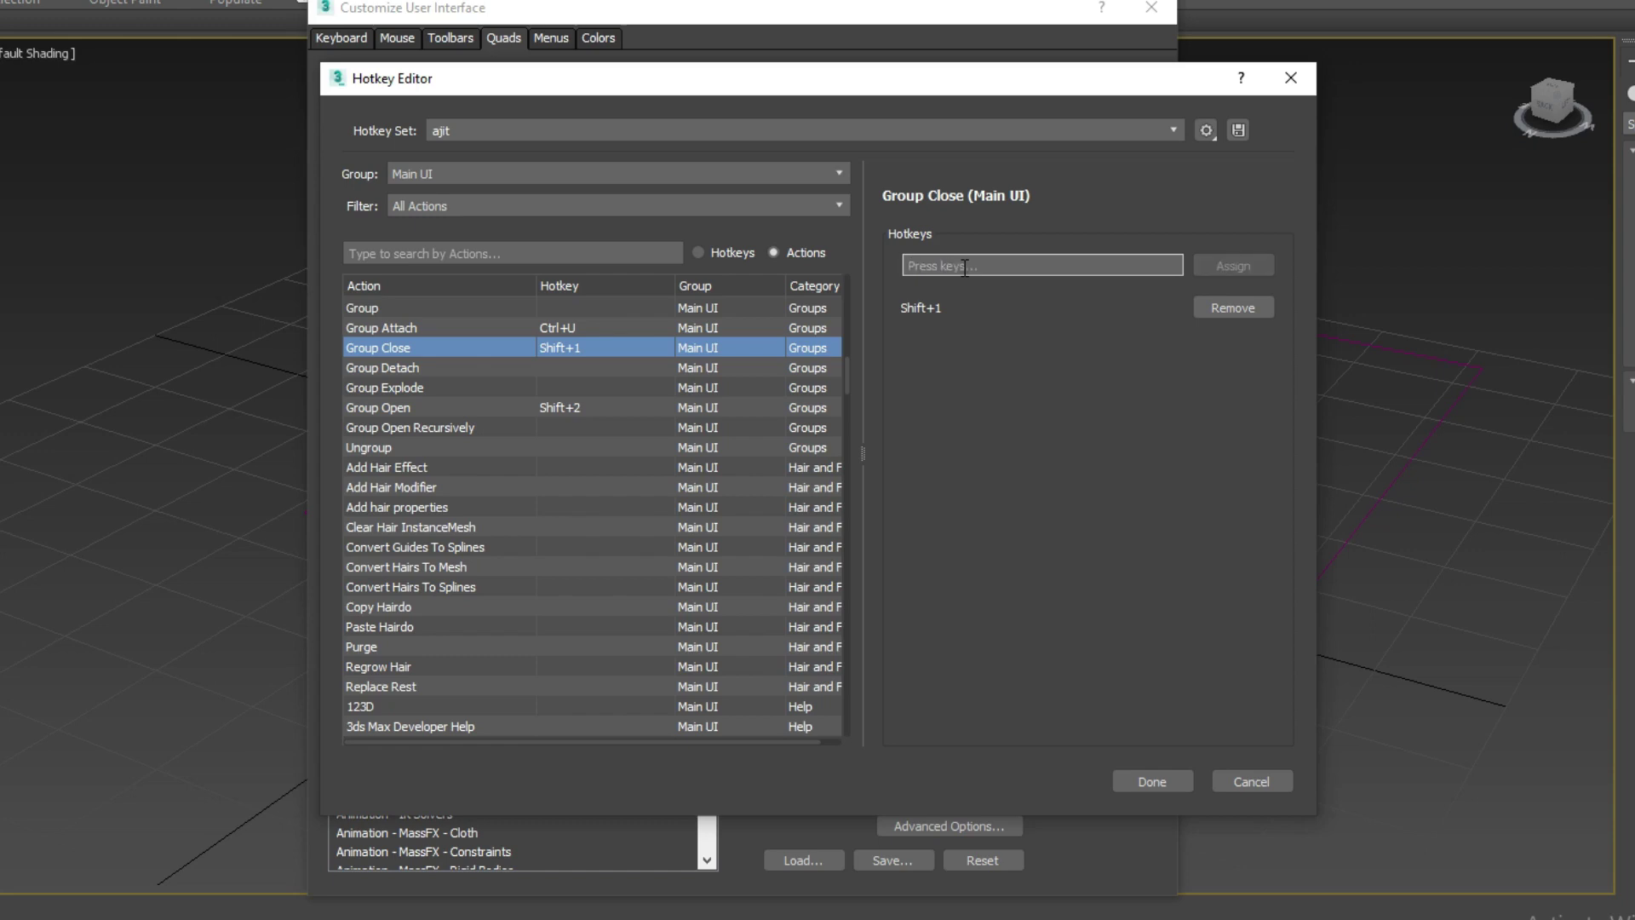
{"action": "key", "text": "ctrl+a"}
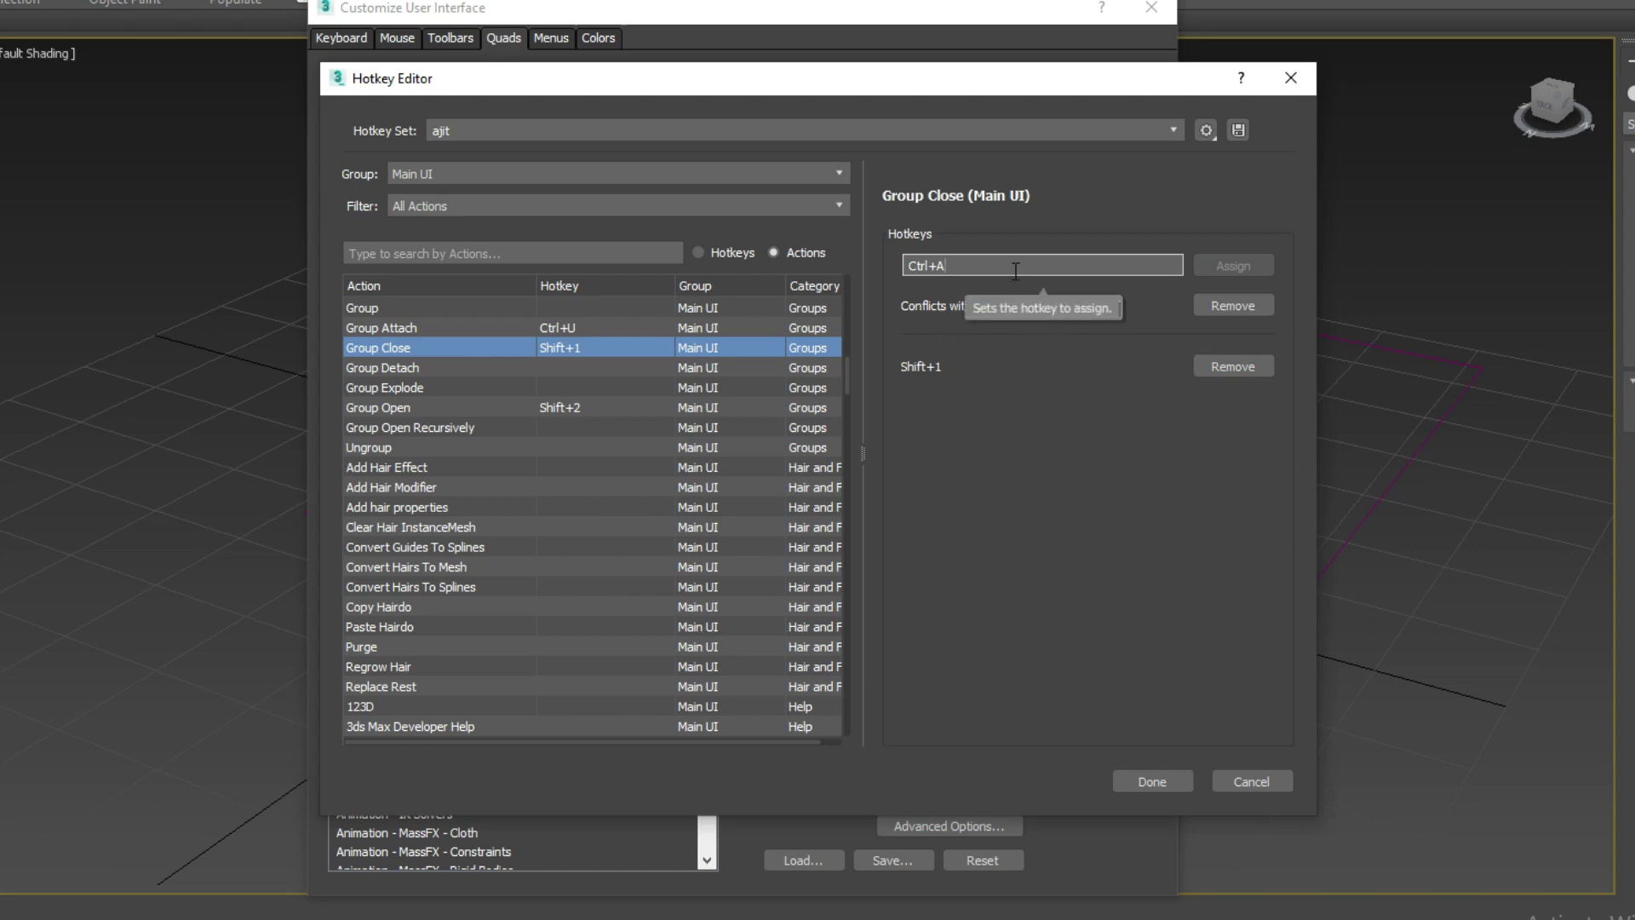
{"action": "key", "text": "Escape"}
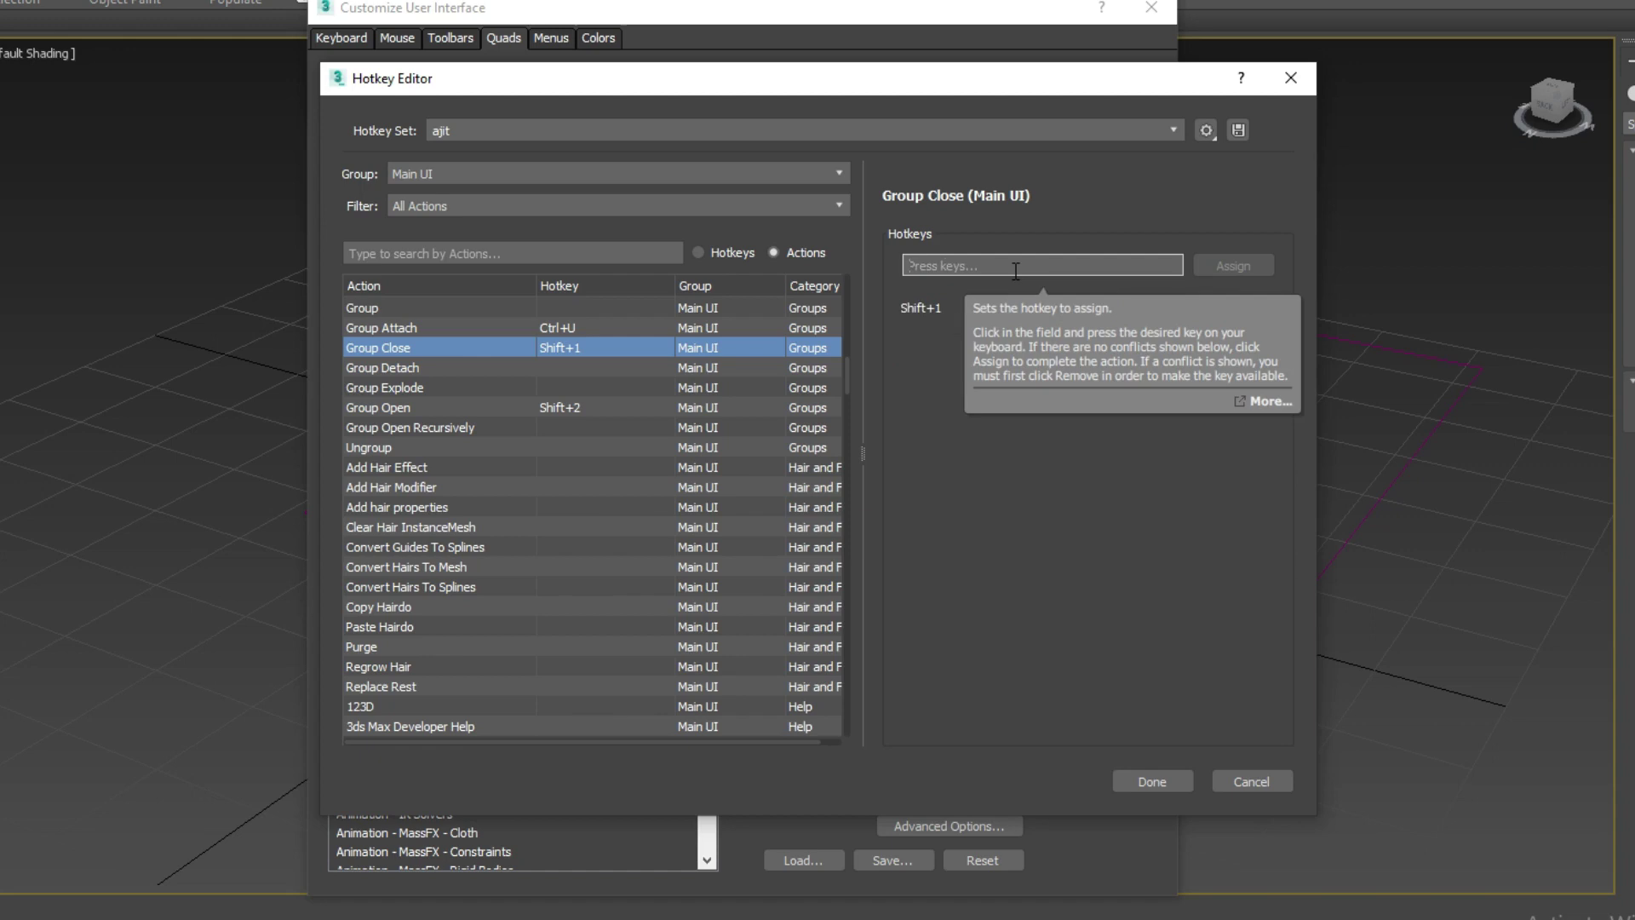
{"action": "left_click", "coordinate": [986, 268]}
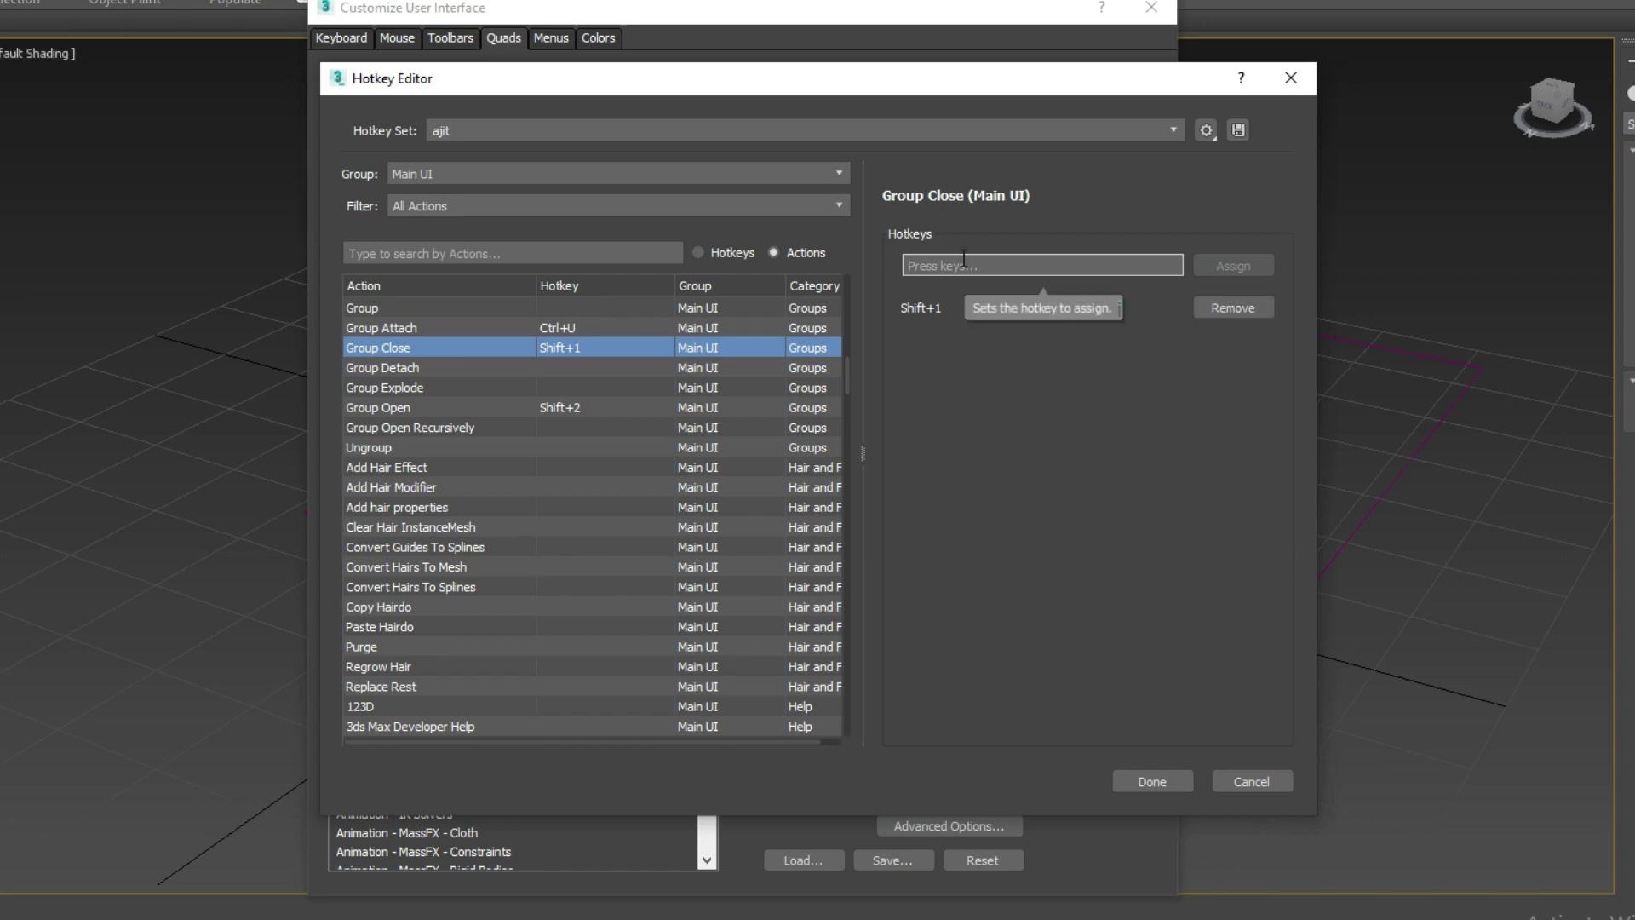
{"action": "key", "text": "shift+4"}
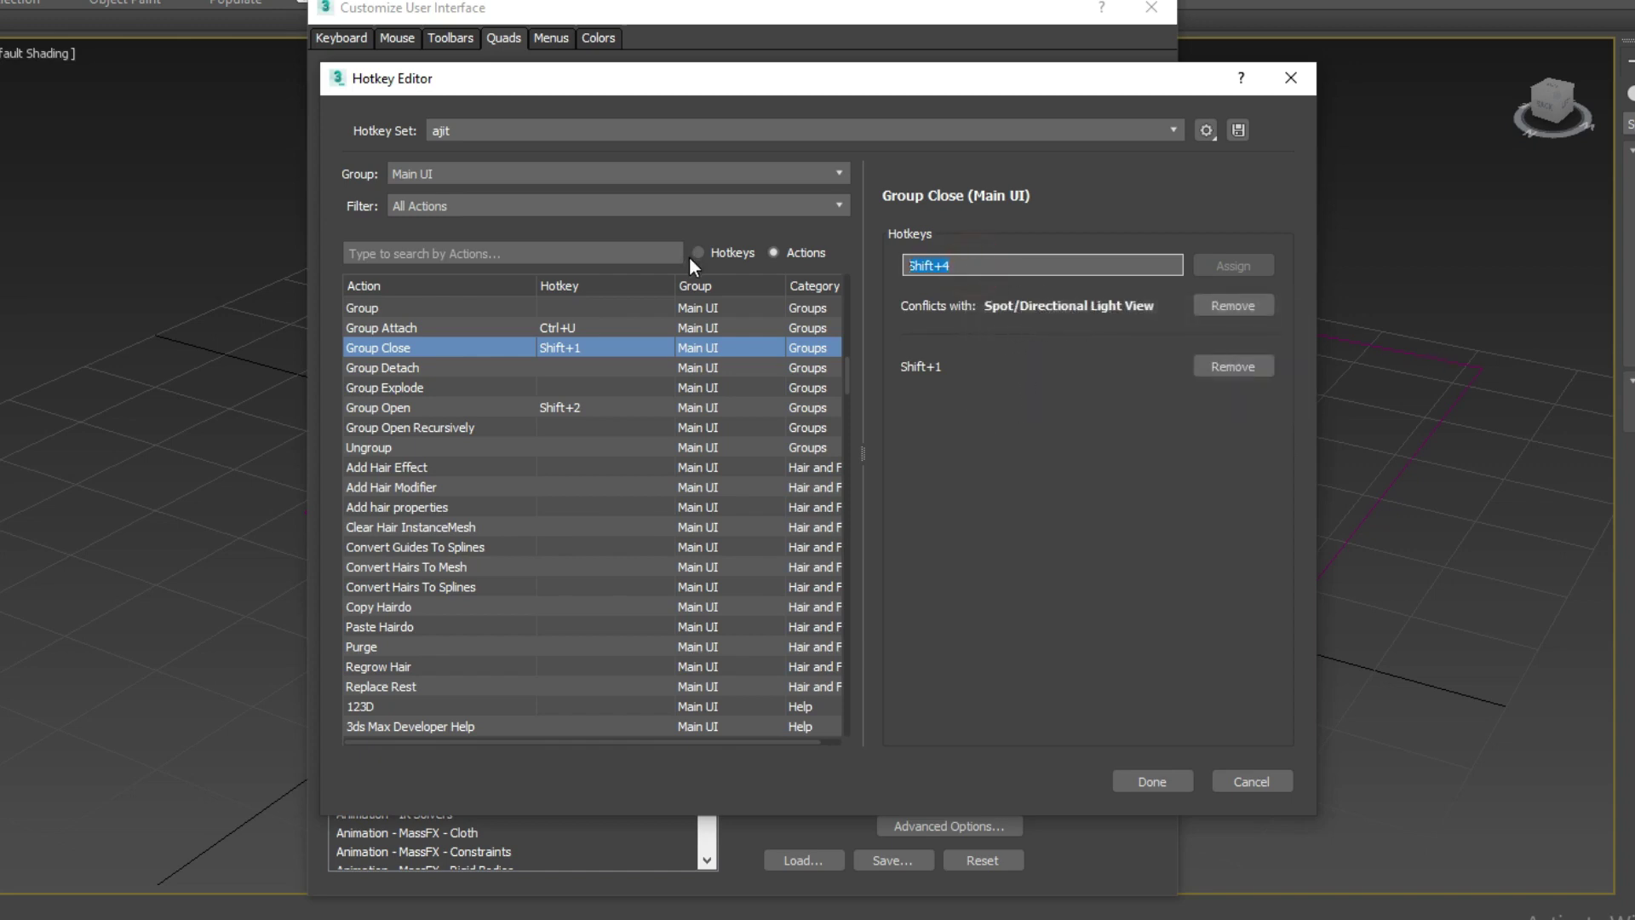
{"action": "left_click", "coordinate": [987, 336]}
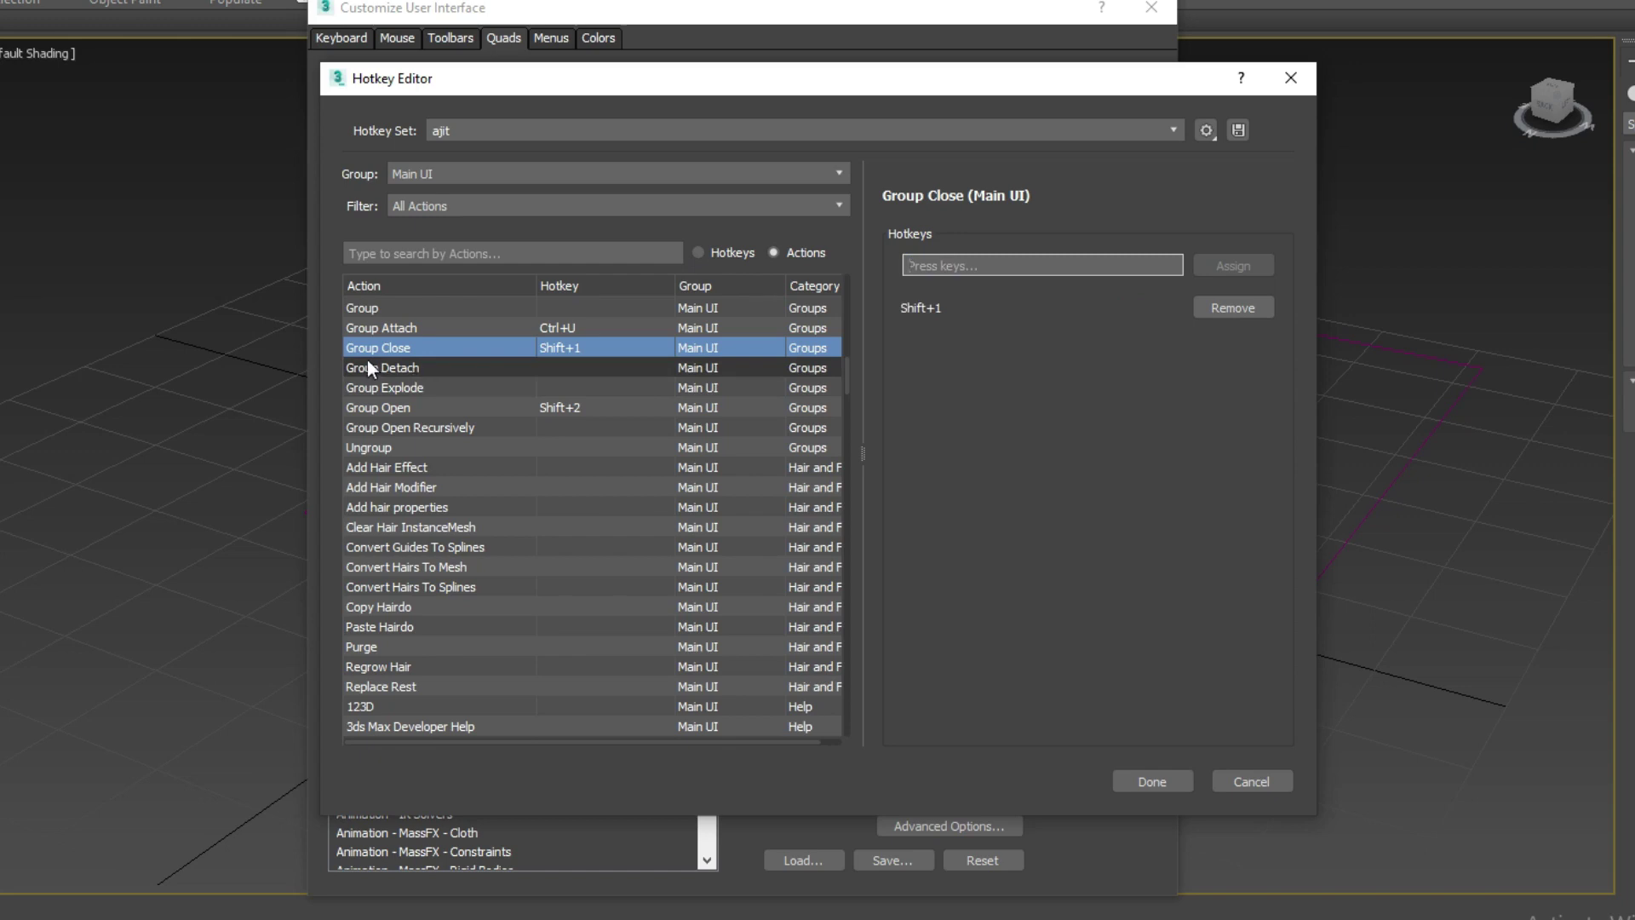
Confirm Group Open keeps Shift+2 and close the Hotkey Editor with Done.
{"action": "left_click", "coordinate": [406, 407]}
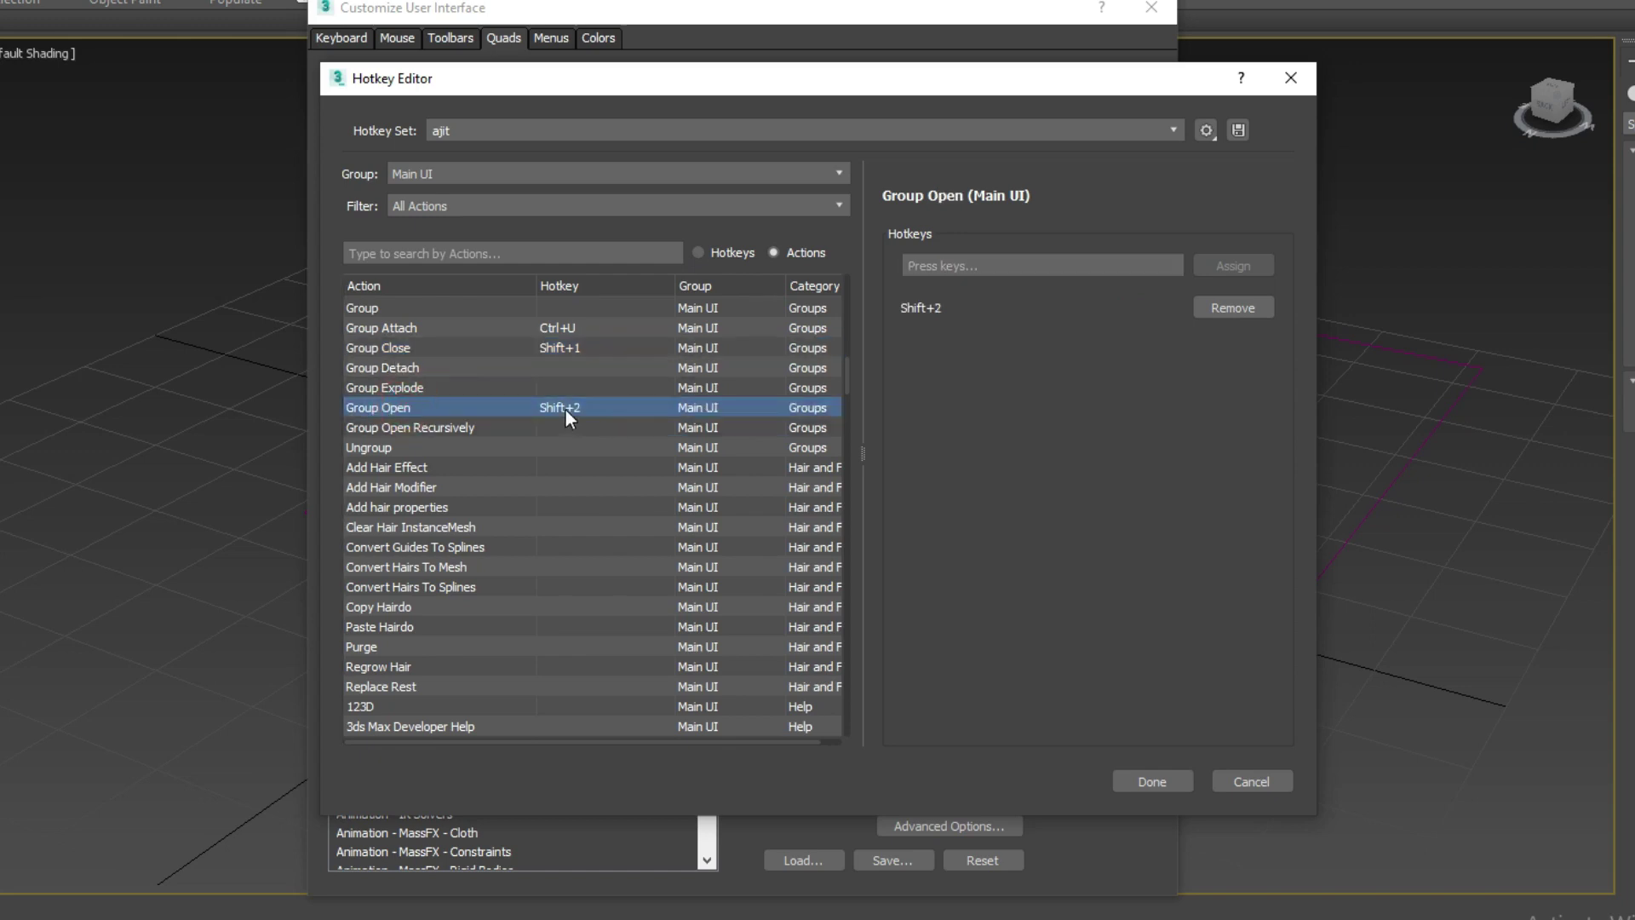
{"action": "left_click", "coordinate": [1009, 266]}
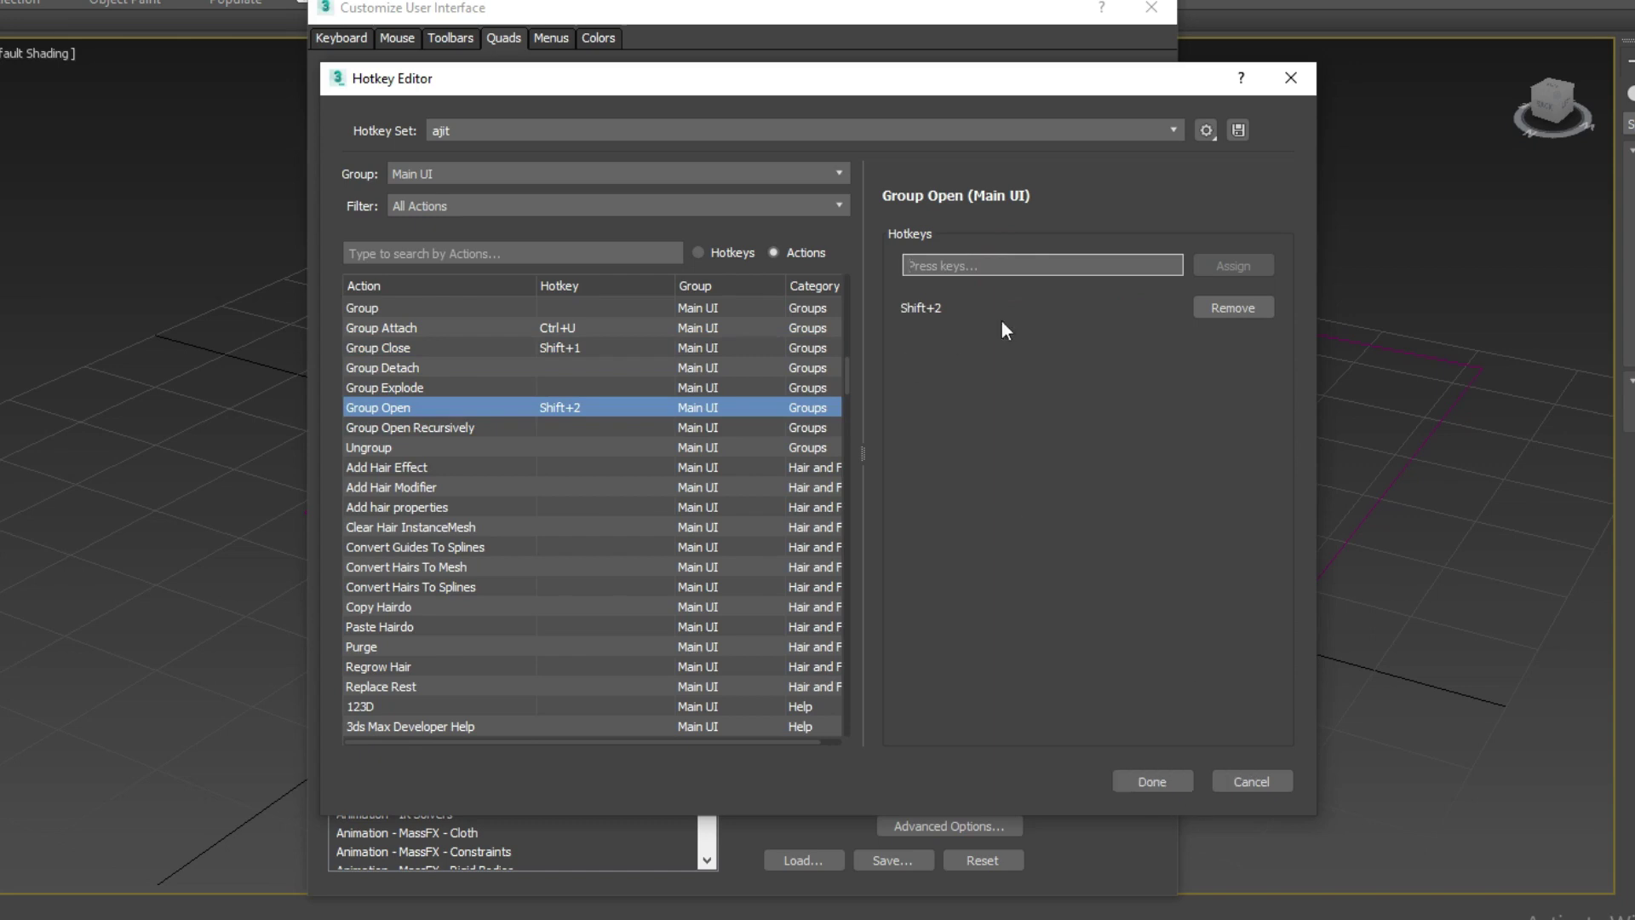
{"action": "left_click", "coordinate": [1166, 783]}
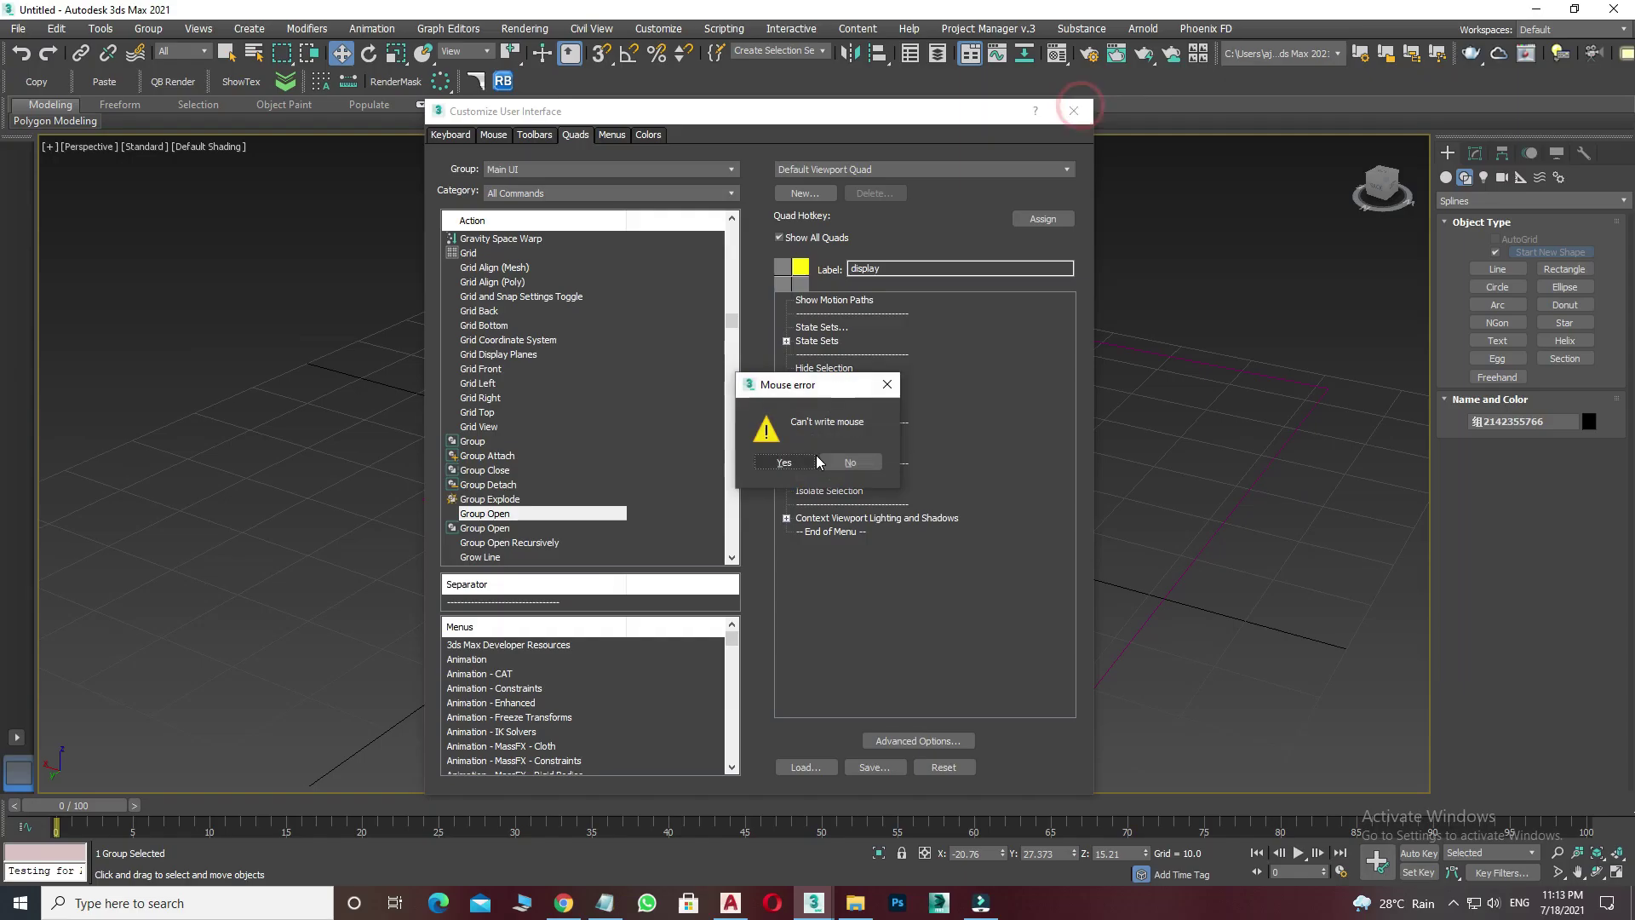
Dismiss the mouse error, open the chair group with Shift+2, close it with Shift+1.
{"action": "left_click", "coordinate": [835, 460]}
{"action": "left_click", "coordinate": [550, 223]}
{"action": "left_click", "coordinate": [828, 435]}
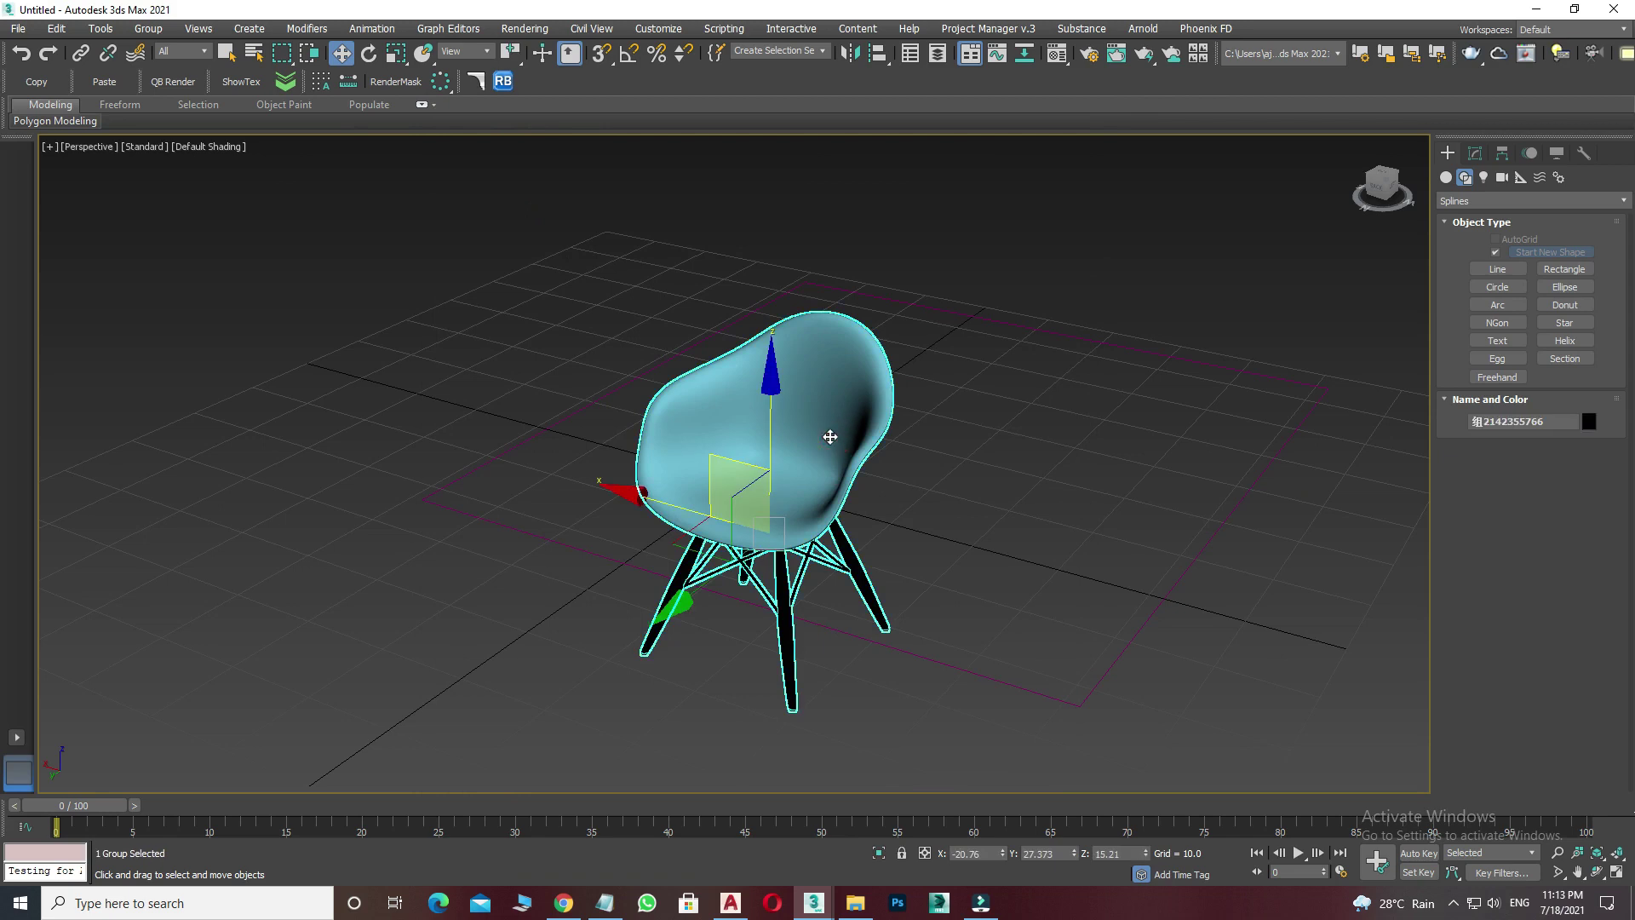
{"action": "key", "text": "shift+2"}
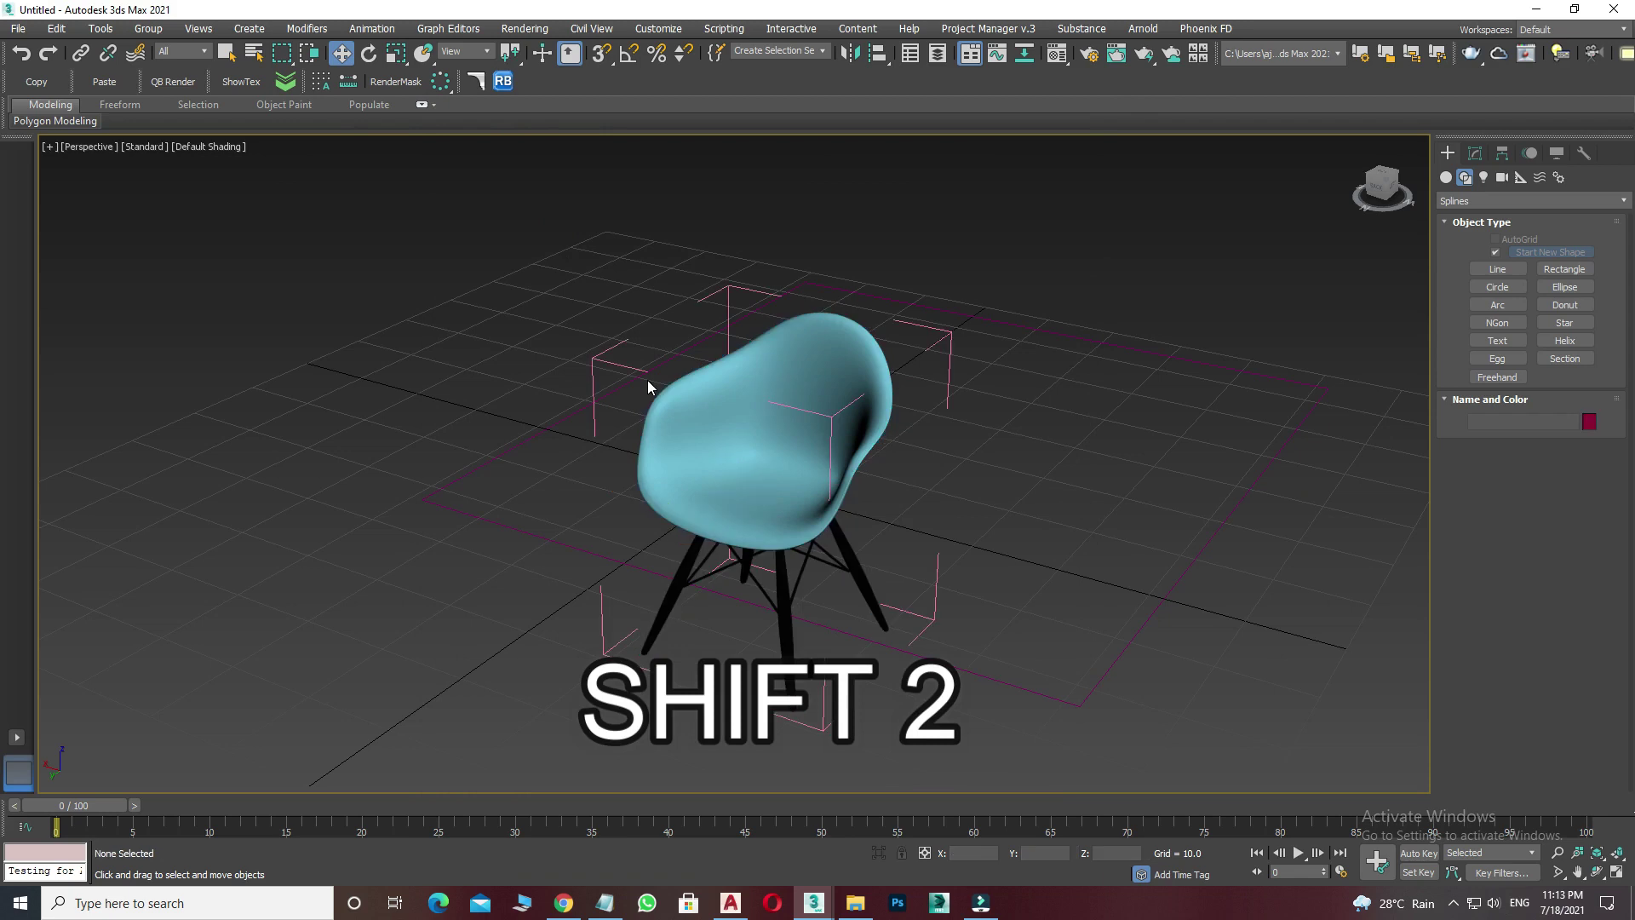
{"action": "left_click", "coordinate": [777, 341]}
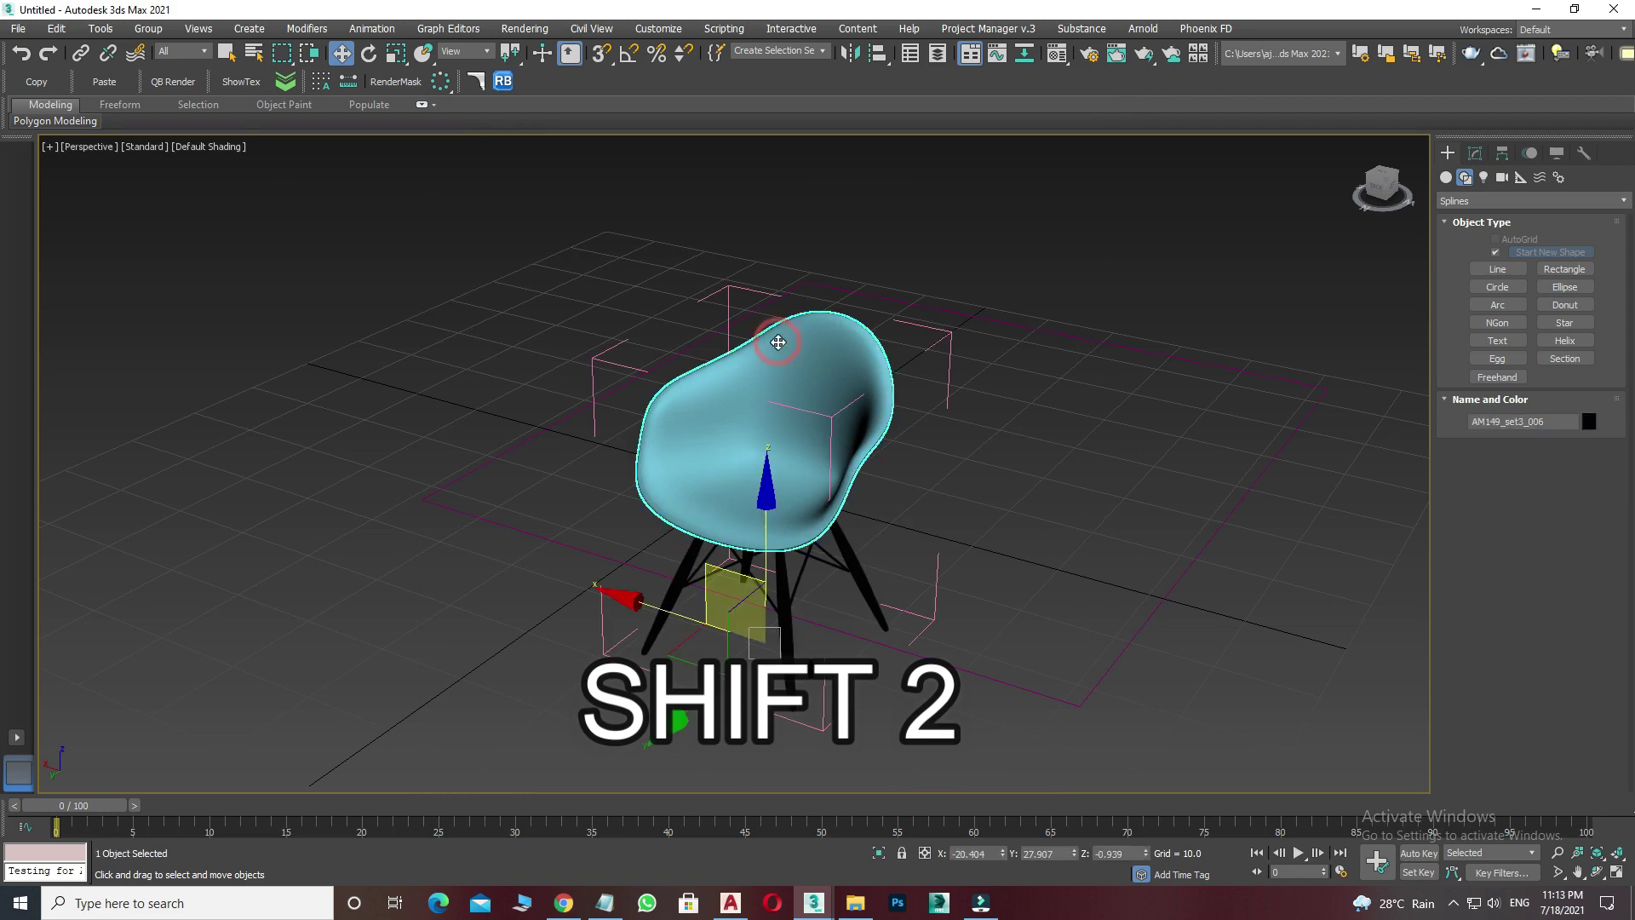
{"action": "left_click", "coordinate": [811, 368]}
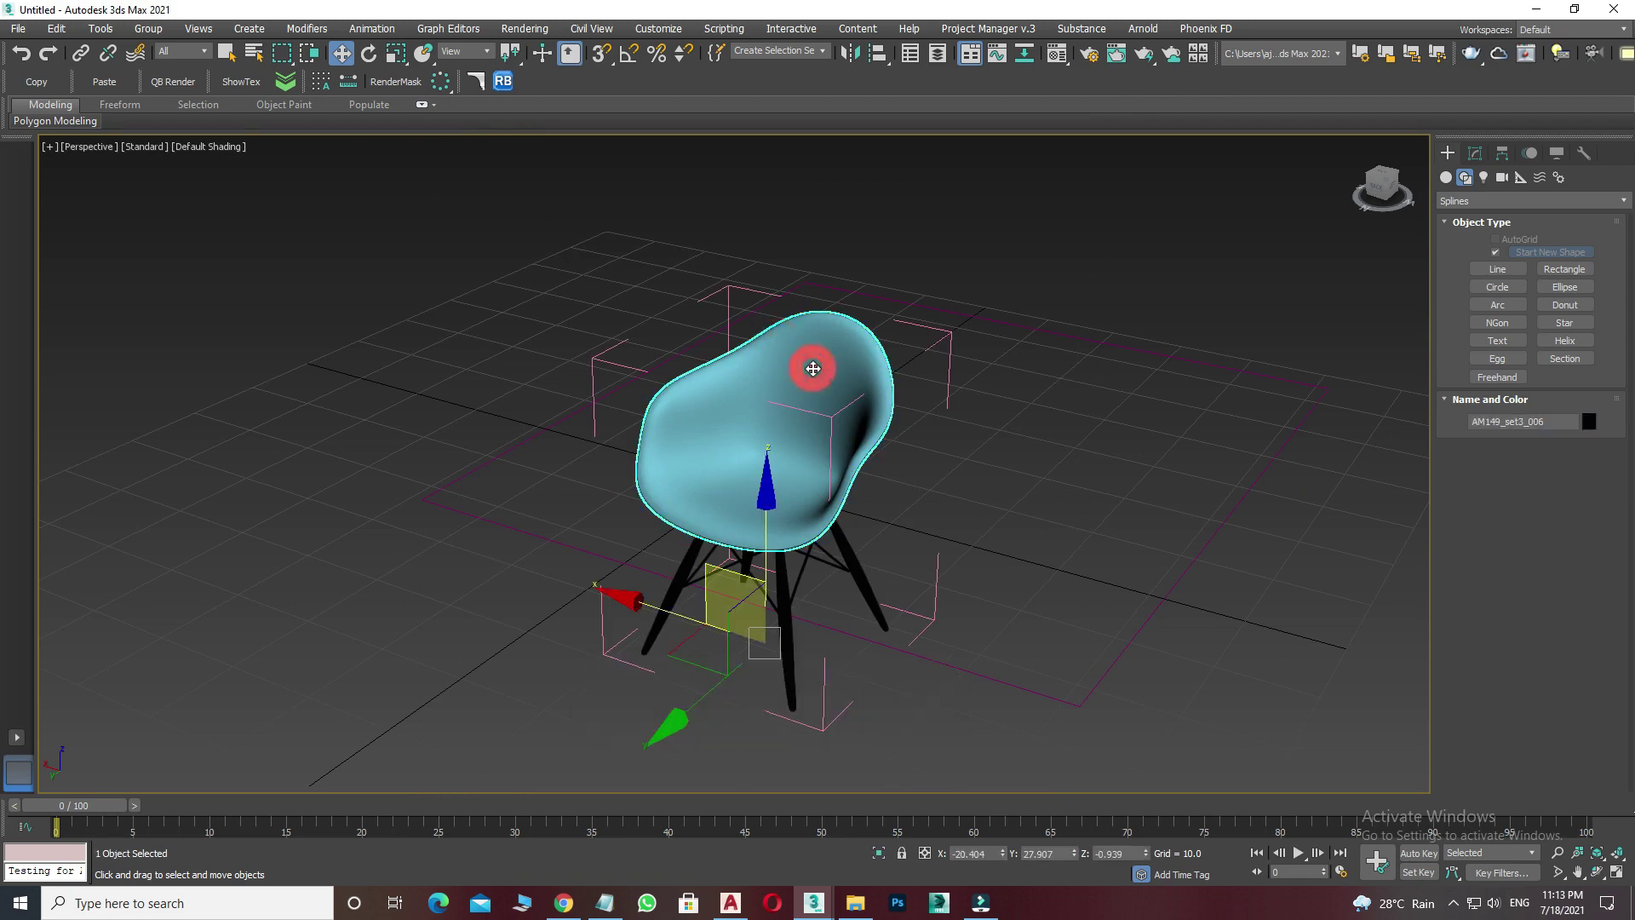
{"action": "key", "text": "shift+1"}
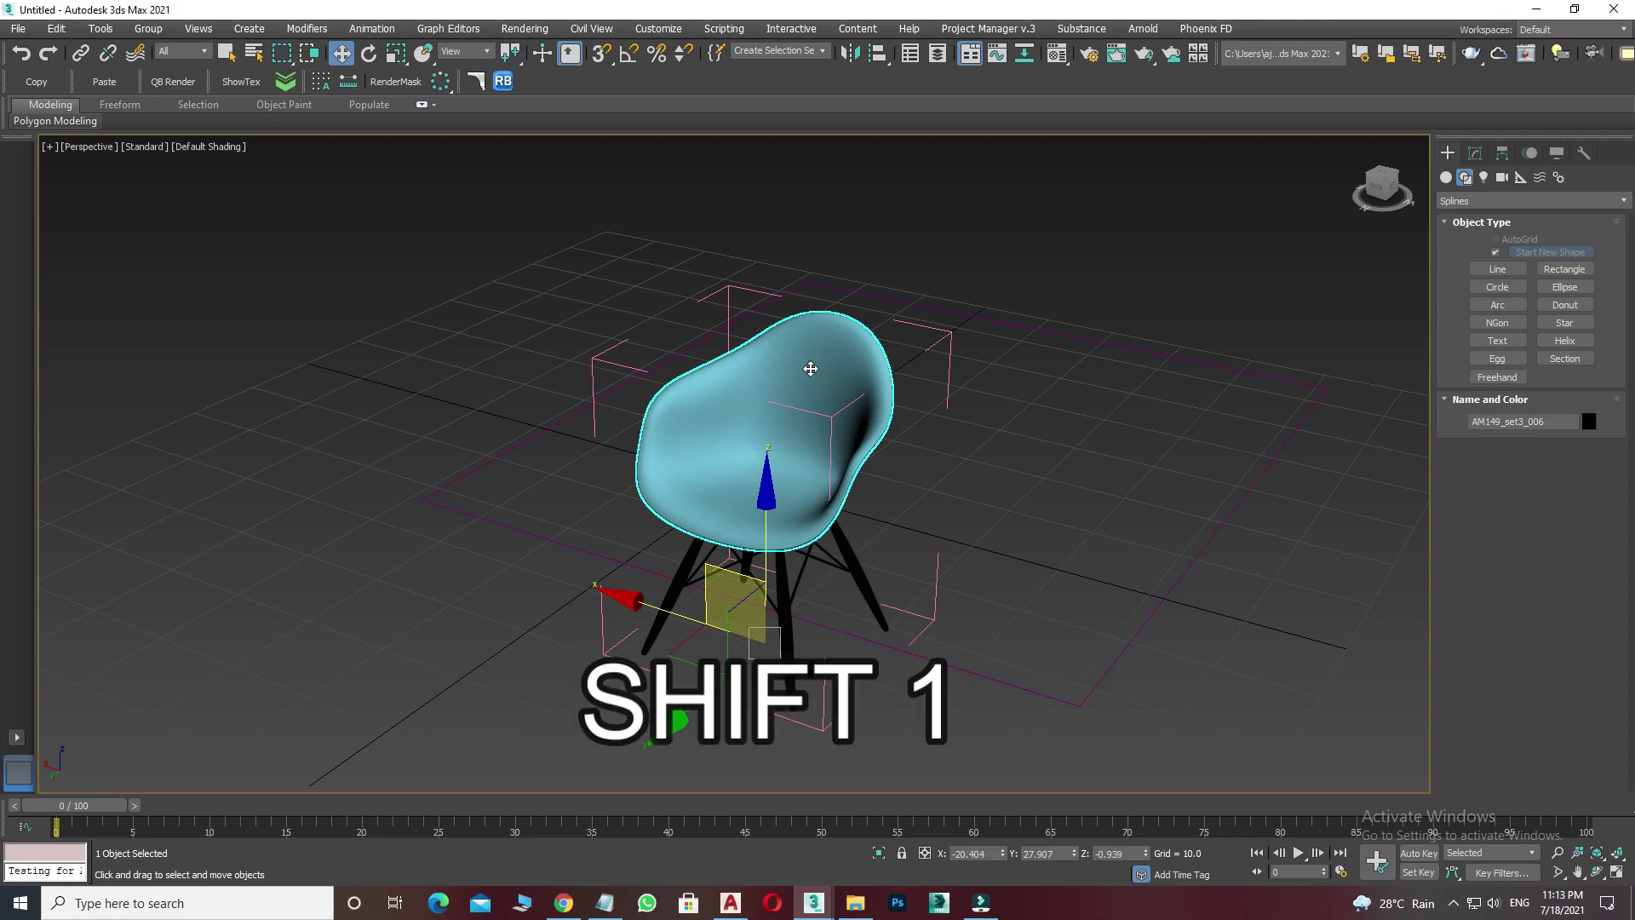
{"action": "left_click", "coordinate": [150, 31]}
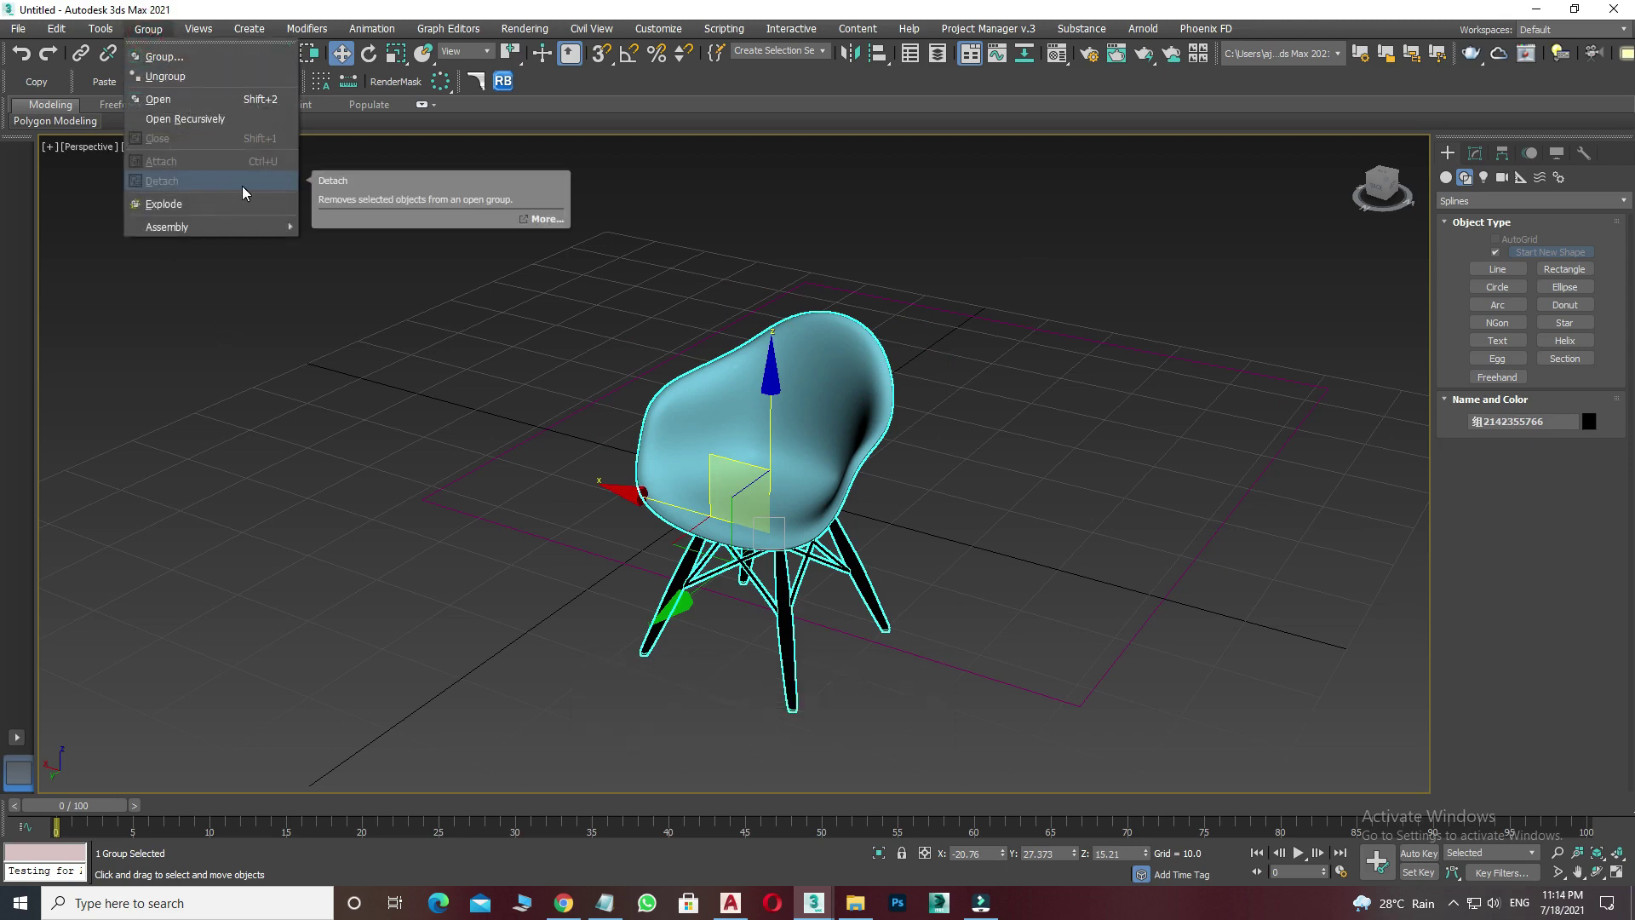
{"action": "left_click", "coordinate": [879, 309]}
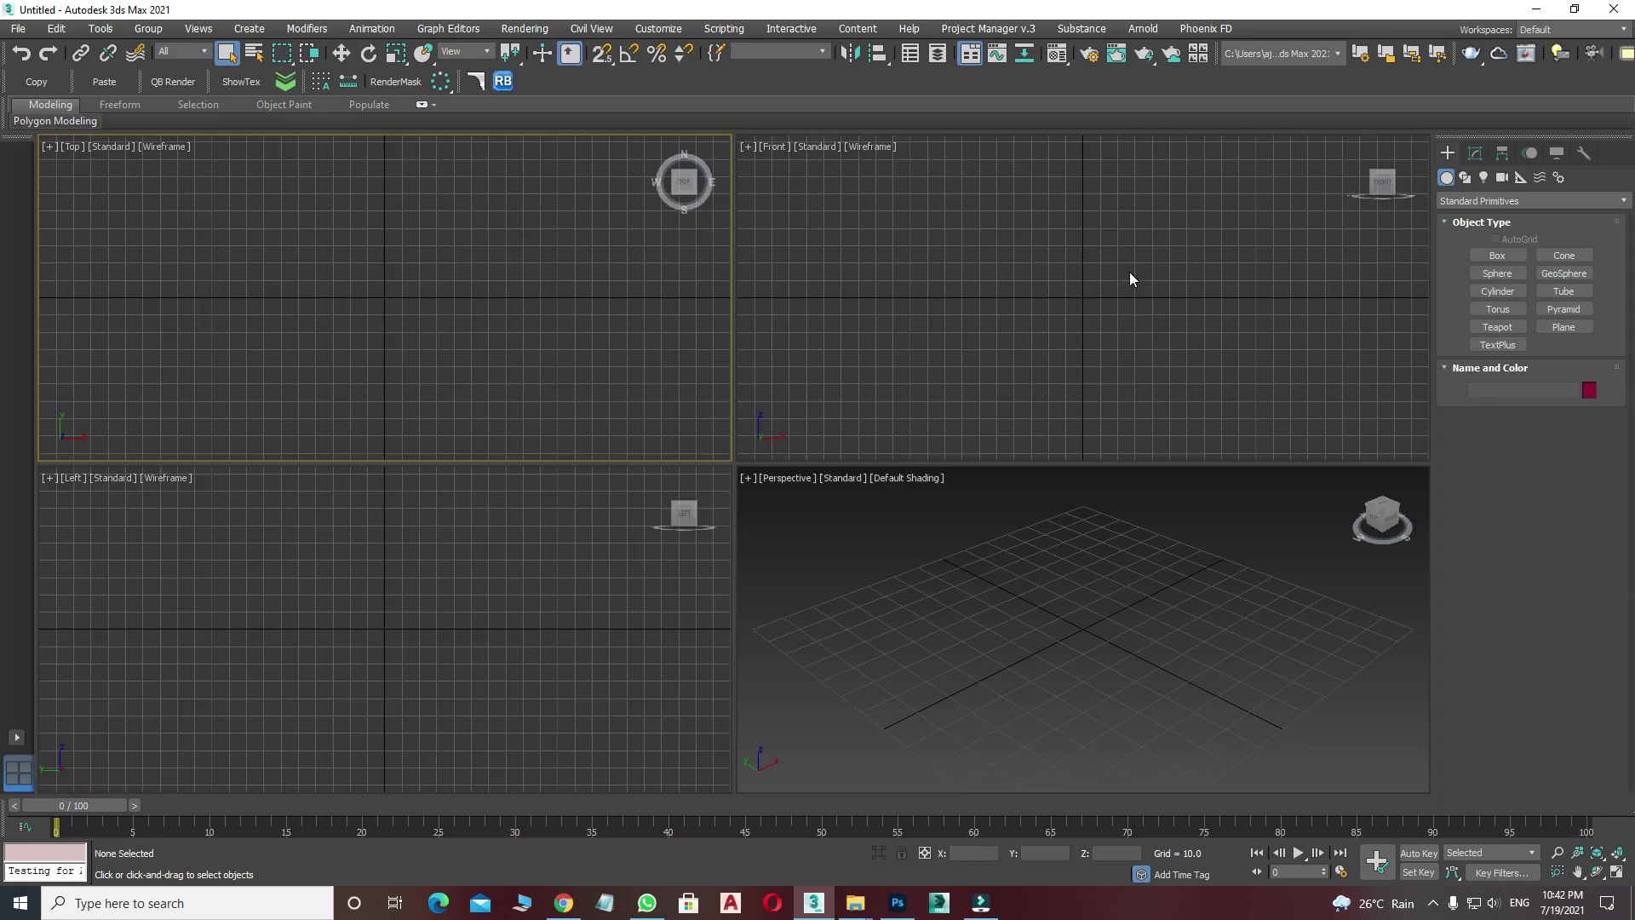
Open Customize > Preferences on the General page (20 undo levels) and reposition the dialog.
{"action": "left_click", "coordinate": [661, 34]}
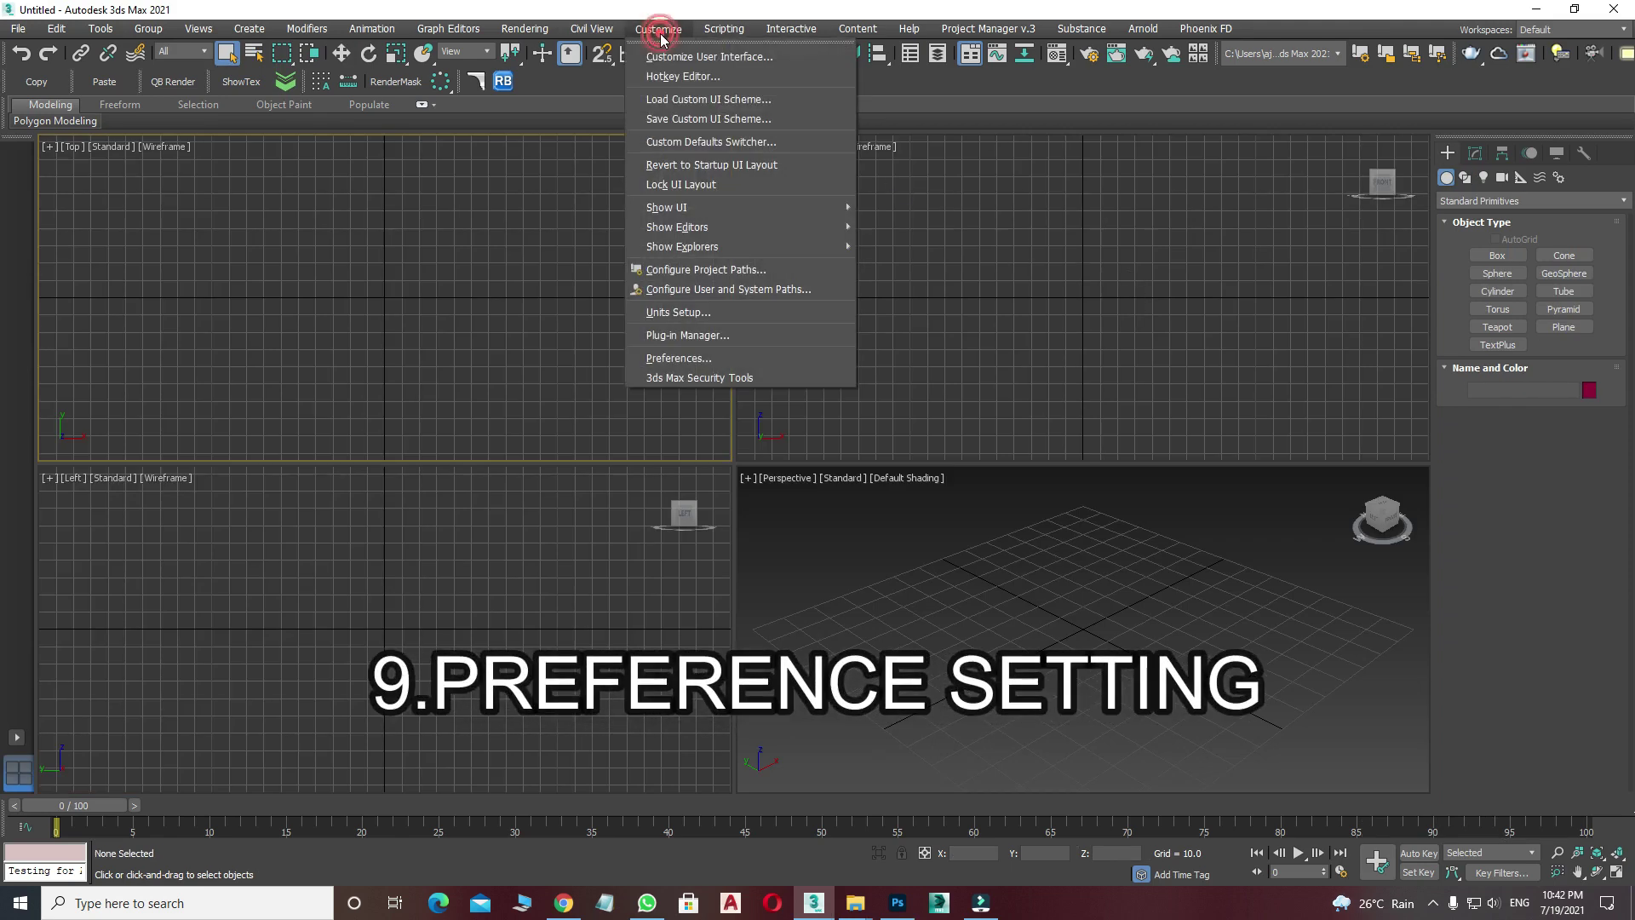
{"action": "left_click", "coordinate": [686, 357]}
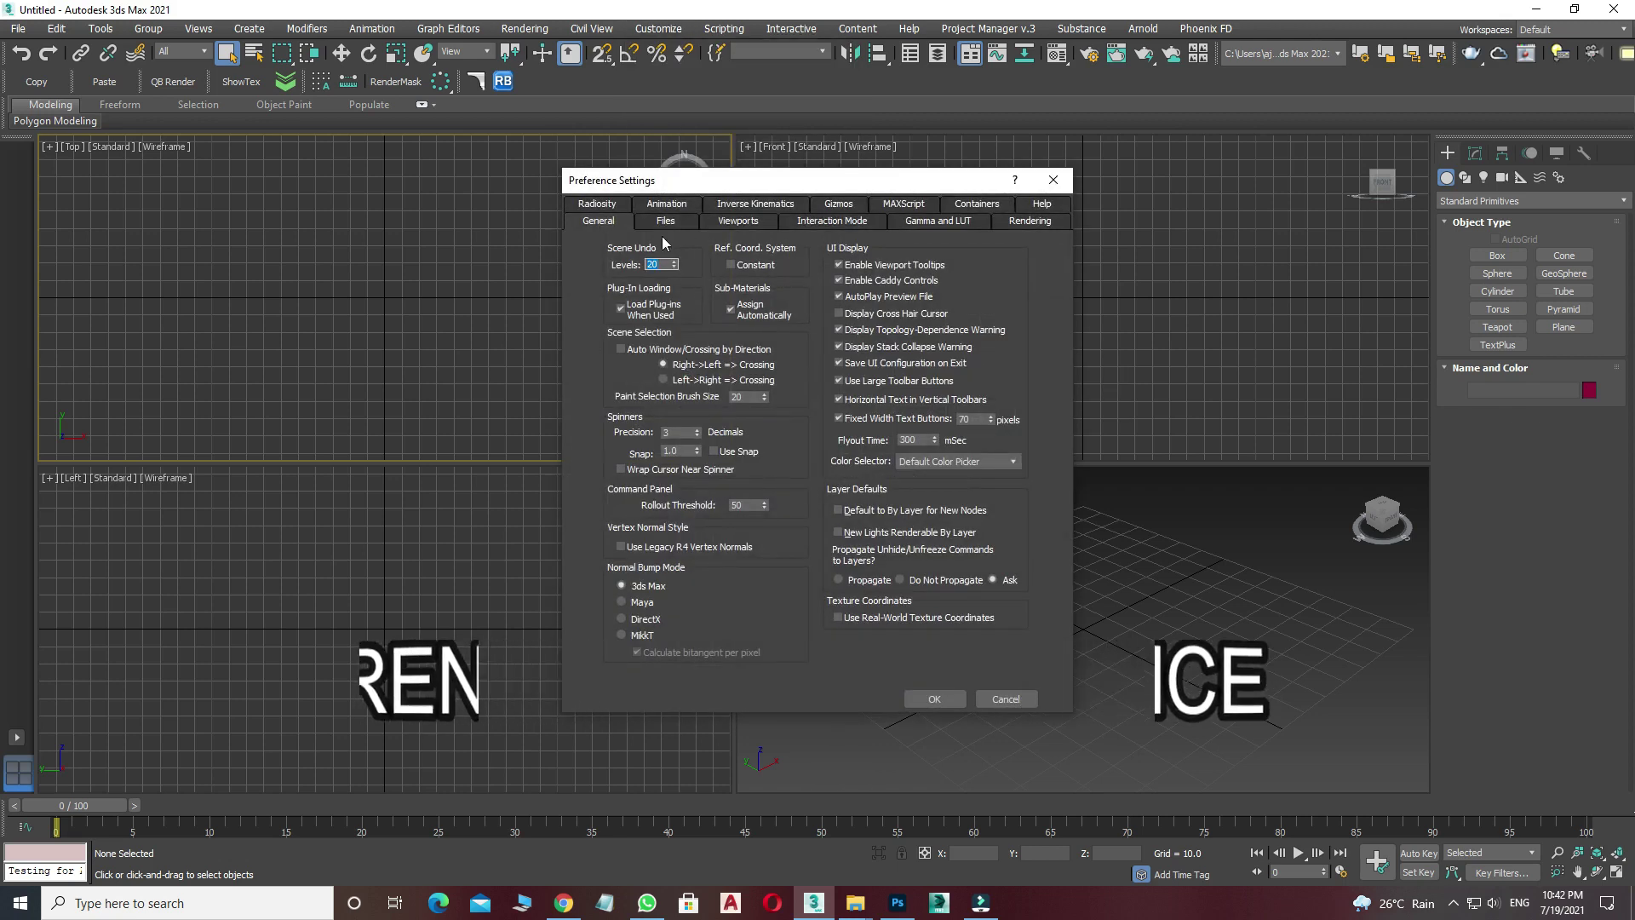
{"action": "left_click_drag", "start_coordinate": [635, 181], "coordinate": [616, 188]}
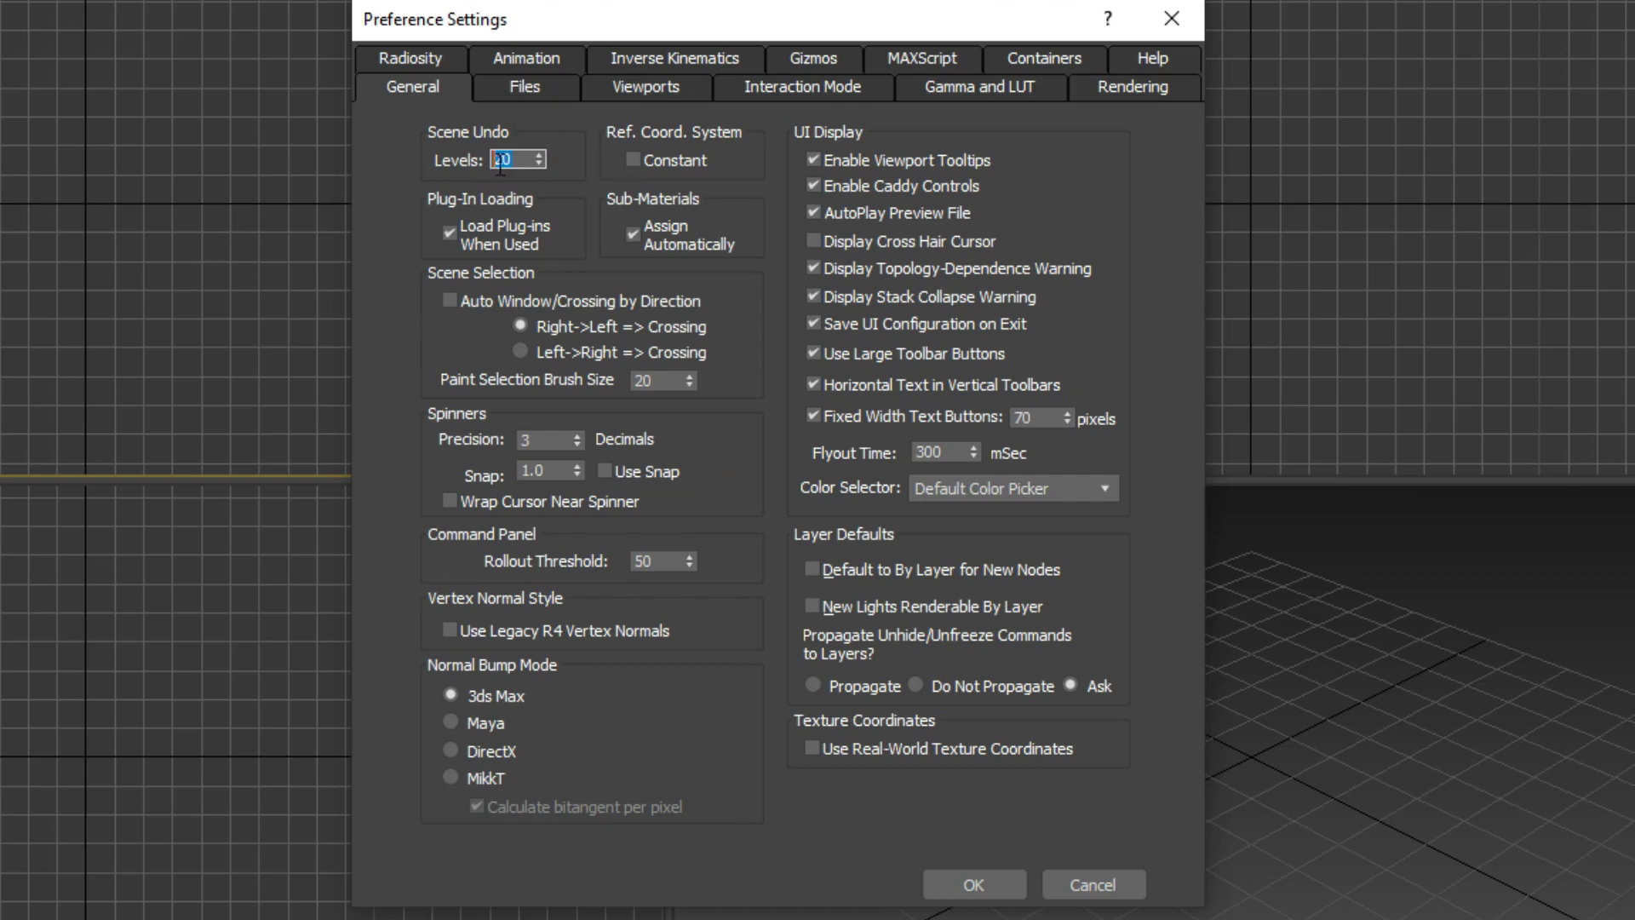
Show the Files preferences with Auto Backup options, then bring the YouTube Videos page forward.
{"action": "left_click", "coordinate": [521, 90]}
{"action": "left_click_drag", "start_coordinate": [551, 25], "coordinate": [480, 36]}
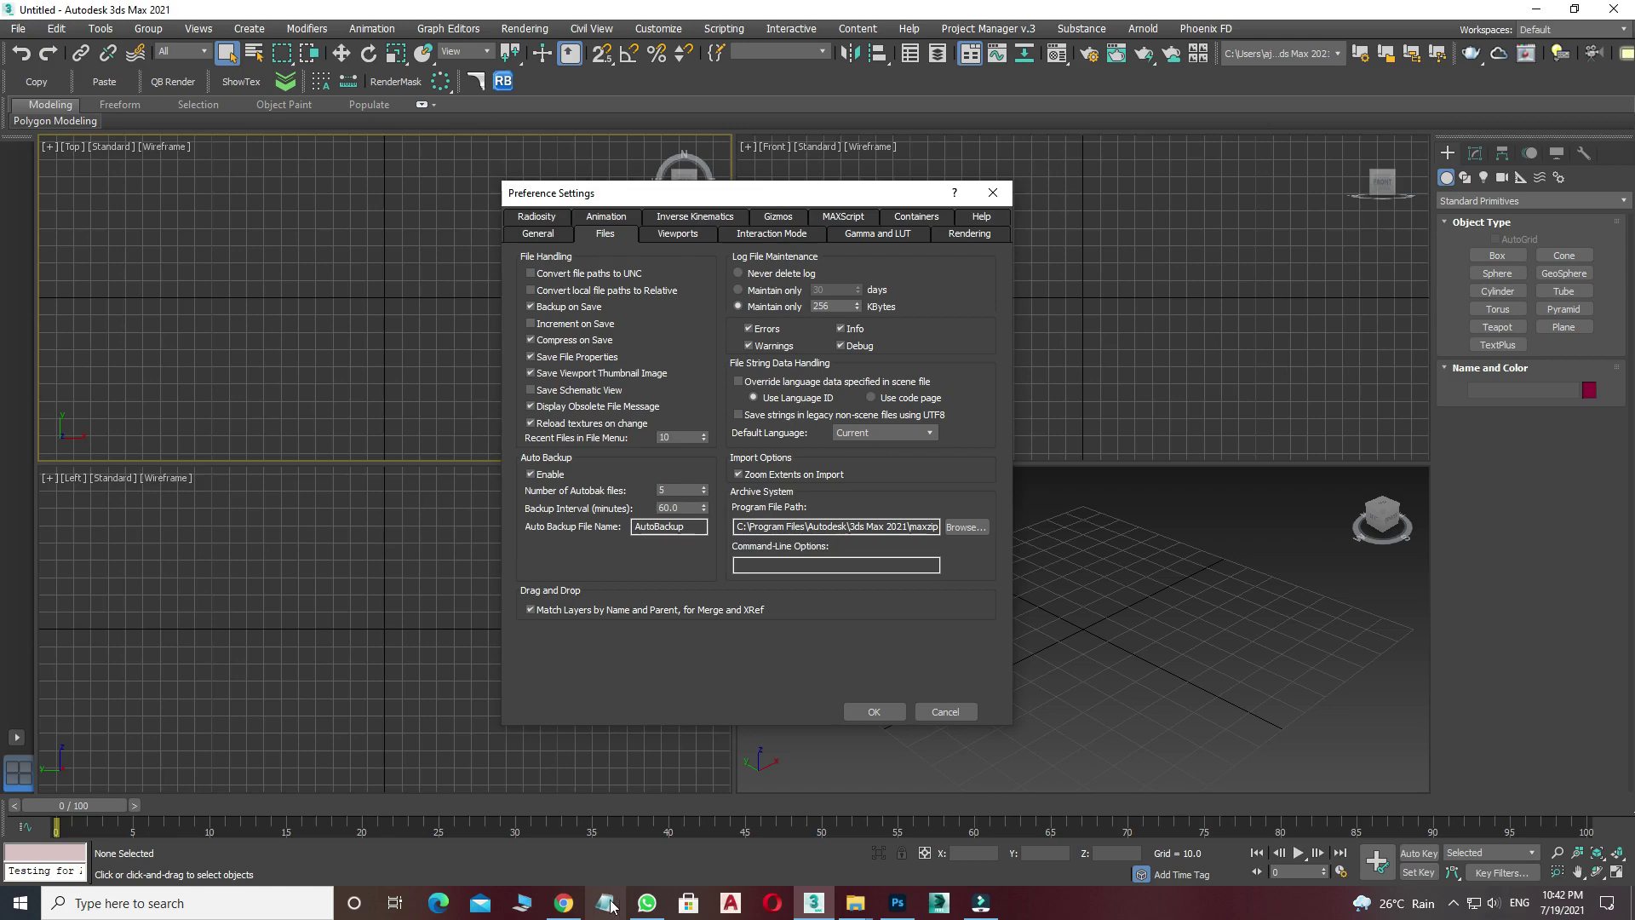
{"action": "left_click", "coordinate": [563, 902]}
{"action": "scroll", "coordinate": [1288, 703], "scroll_direction": "down", "scroll_amount": 1}
{"action": "scroll", "coordinate": [1303, 664], "scroll_direction": "down", "scroll_amount": 1}
{"action": "scroll", "coordinate": [1397, 510], "scroll_direction": "up", "scroll_amount": 2}
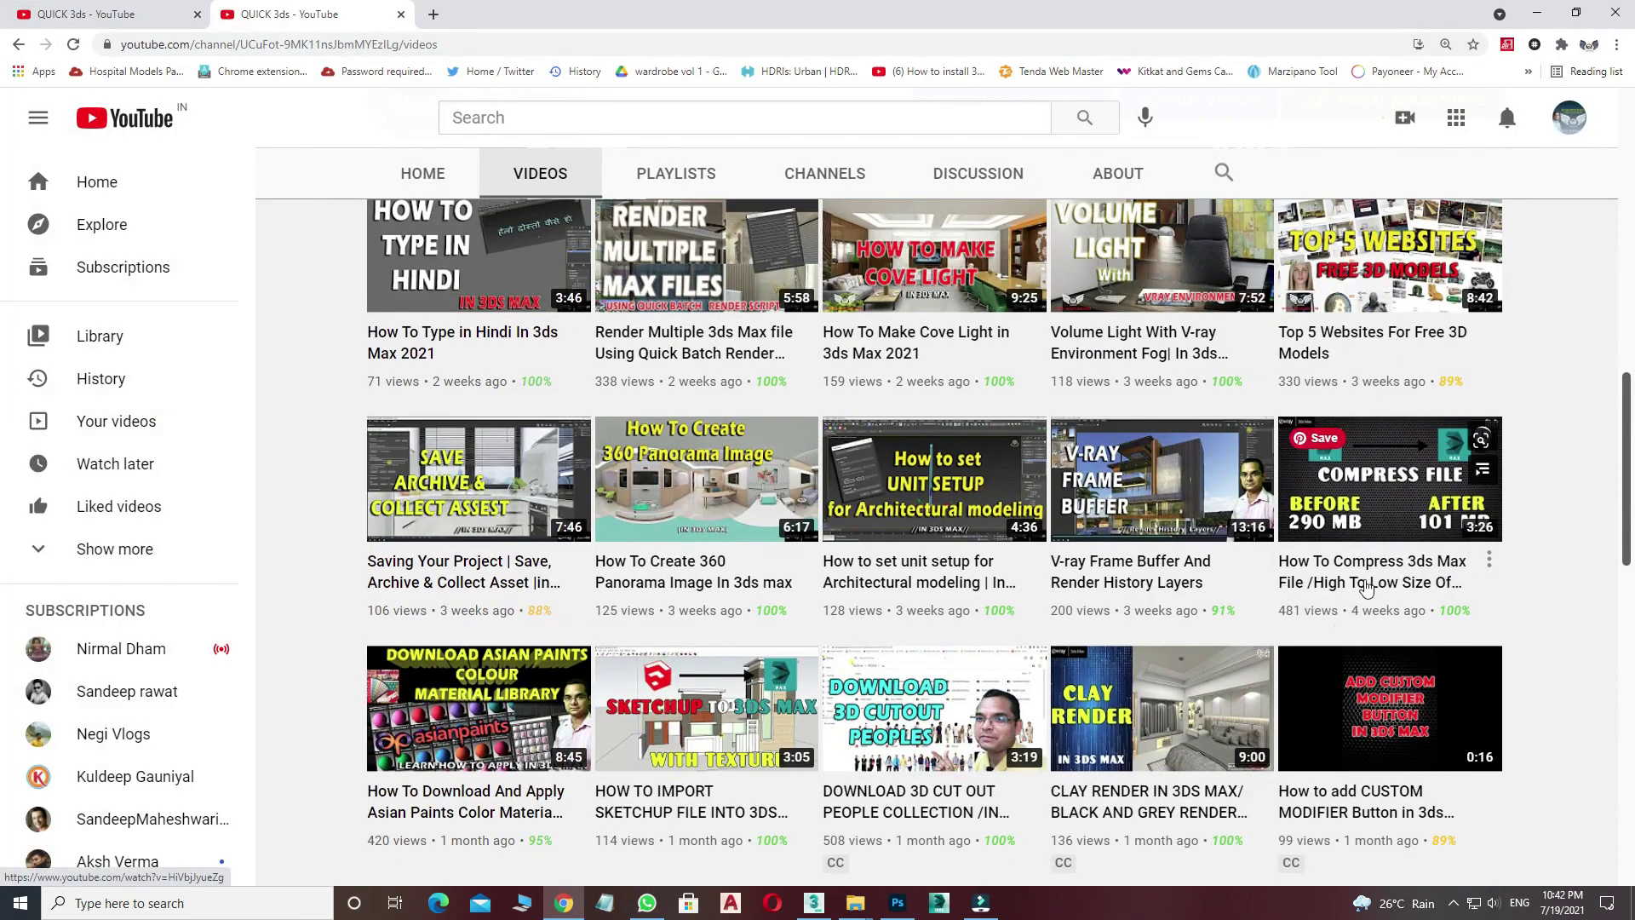
Leave YouTube and bring 3ds Max's Files preferences back to the front.
{"action": "left_click", "coordinate": [814, 903]}
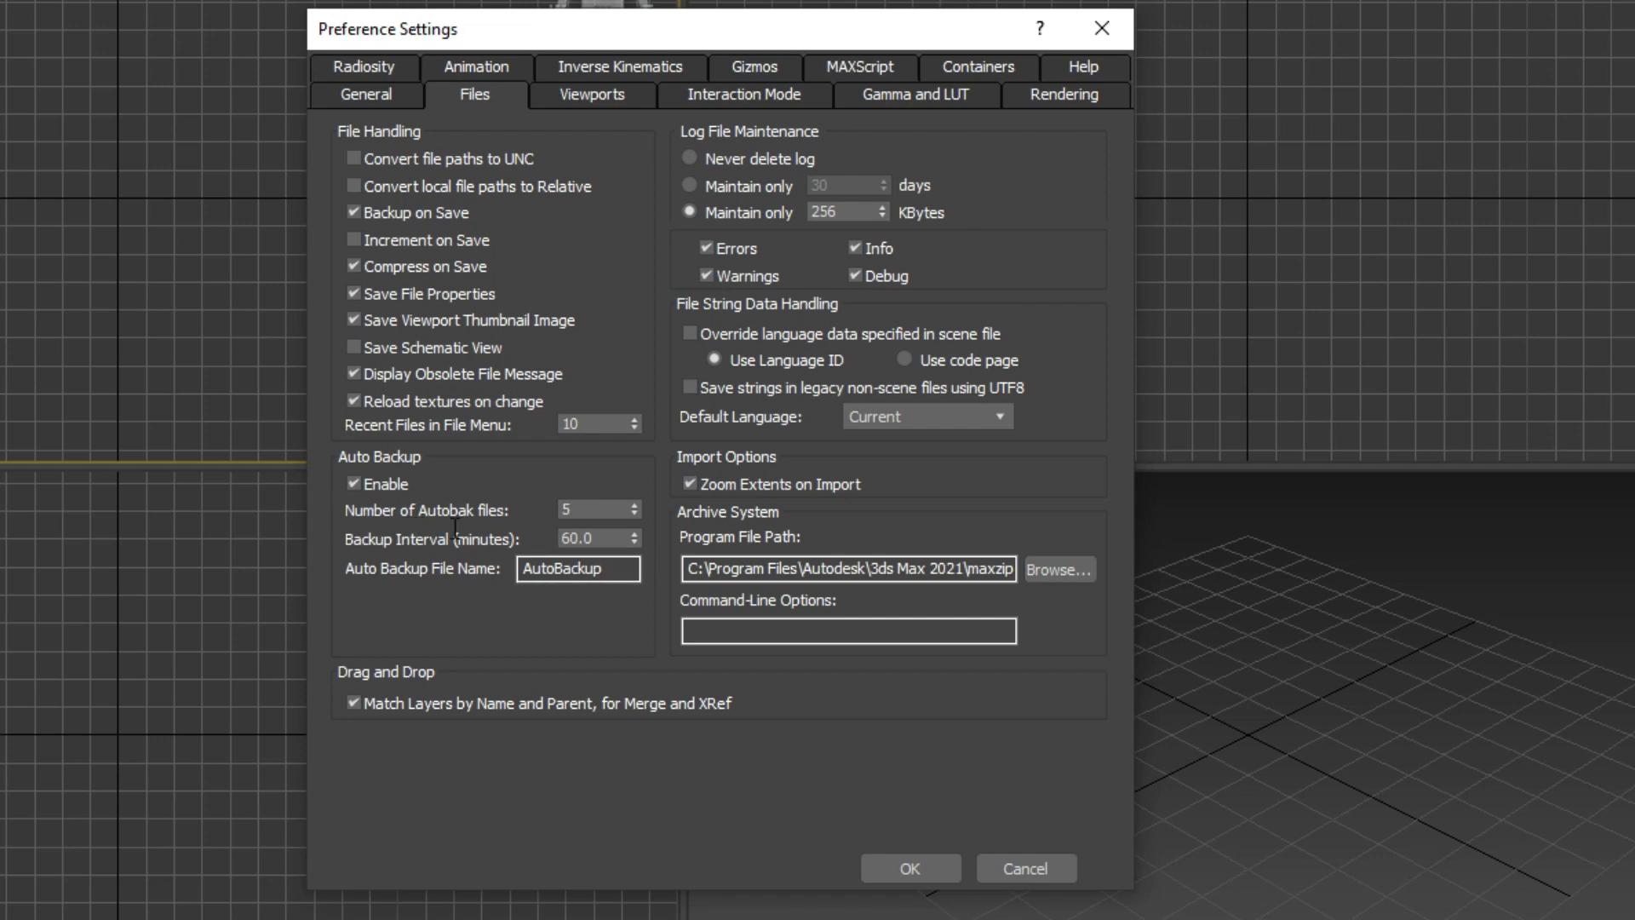
Keep 5 Autobak files and set the Auto Backup interval to 60.0 minutes.
{"action": "left_click", "coordinate": [608, 509]}
{"action": "double_click", "coordinate": [586, 510]}
{"action": "key", "text": "Tab"}
{"action": "type", "text": "60.0"}
{"action": "left_click_drag", "start_coordinate": [577, 29], "coordinate": [563, 58]}
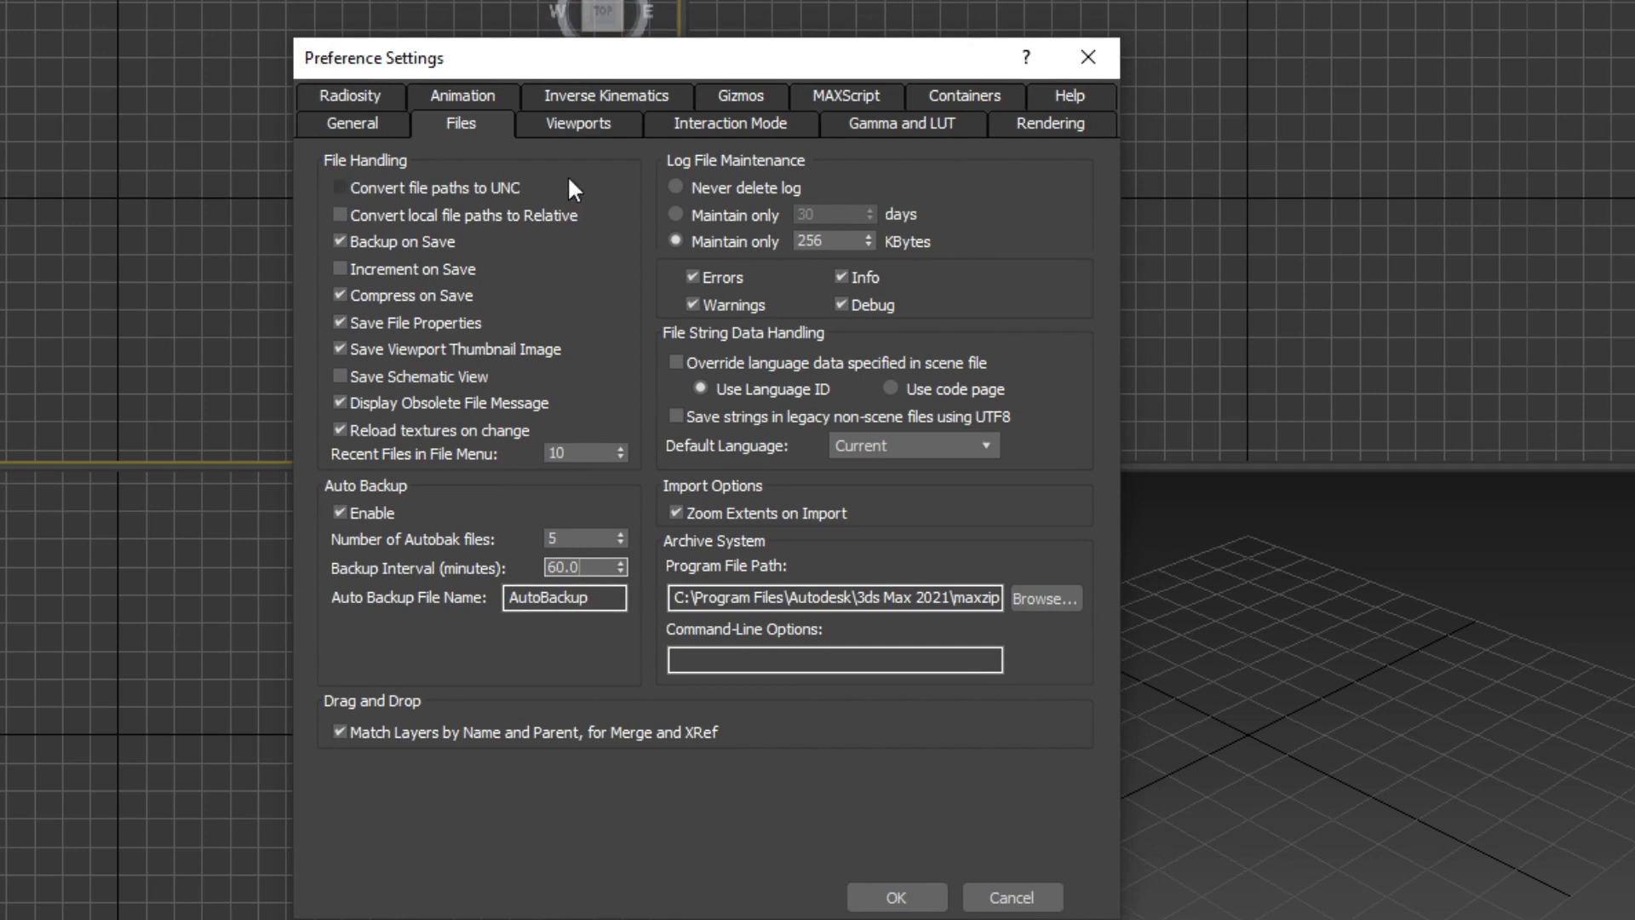
{"action": "left_click", "coordinate": [562, 121]}
{"action": "left_click", "coordinate": [478, 121]}
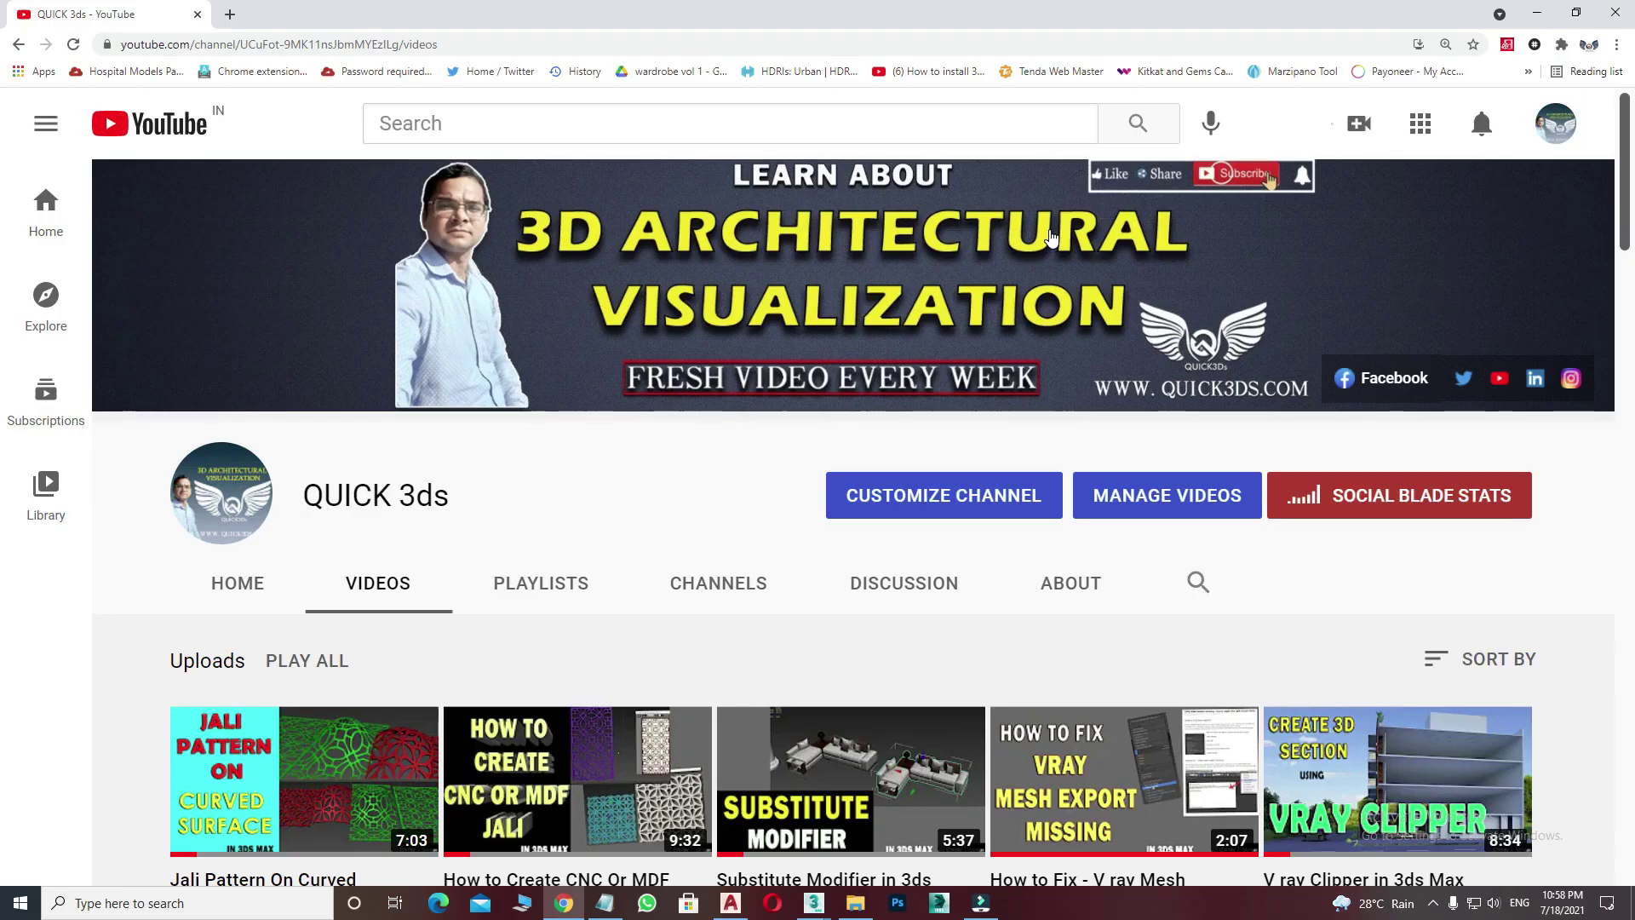
{"action": "scroll", "coordinate": [885, 404], "scroll_direction": "down", "scroll_amount": 1}
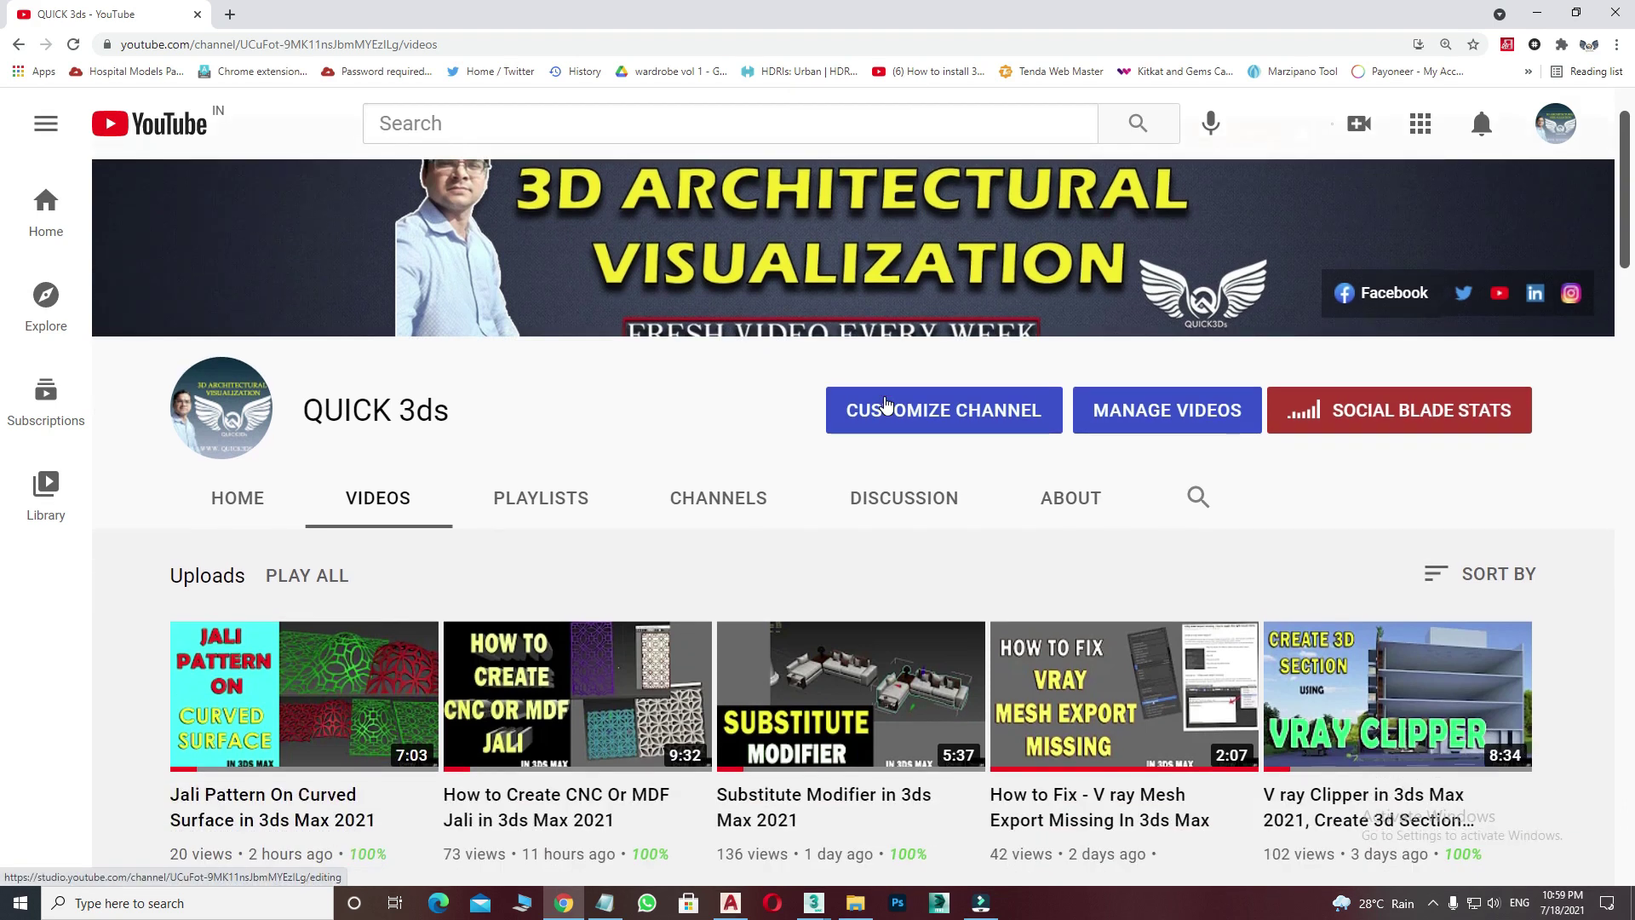